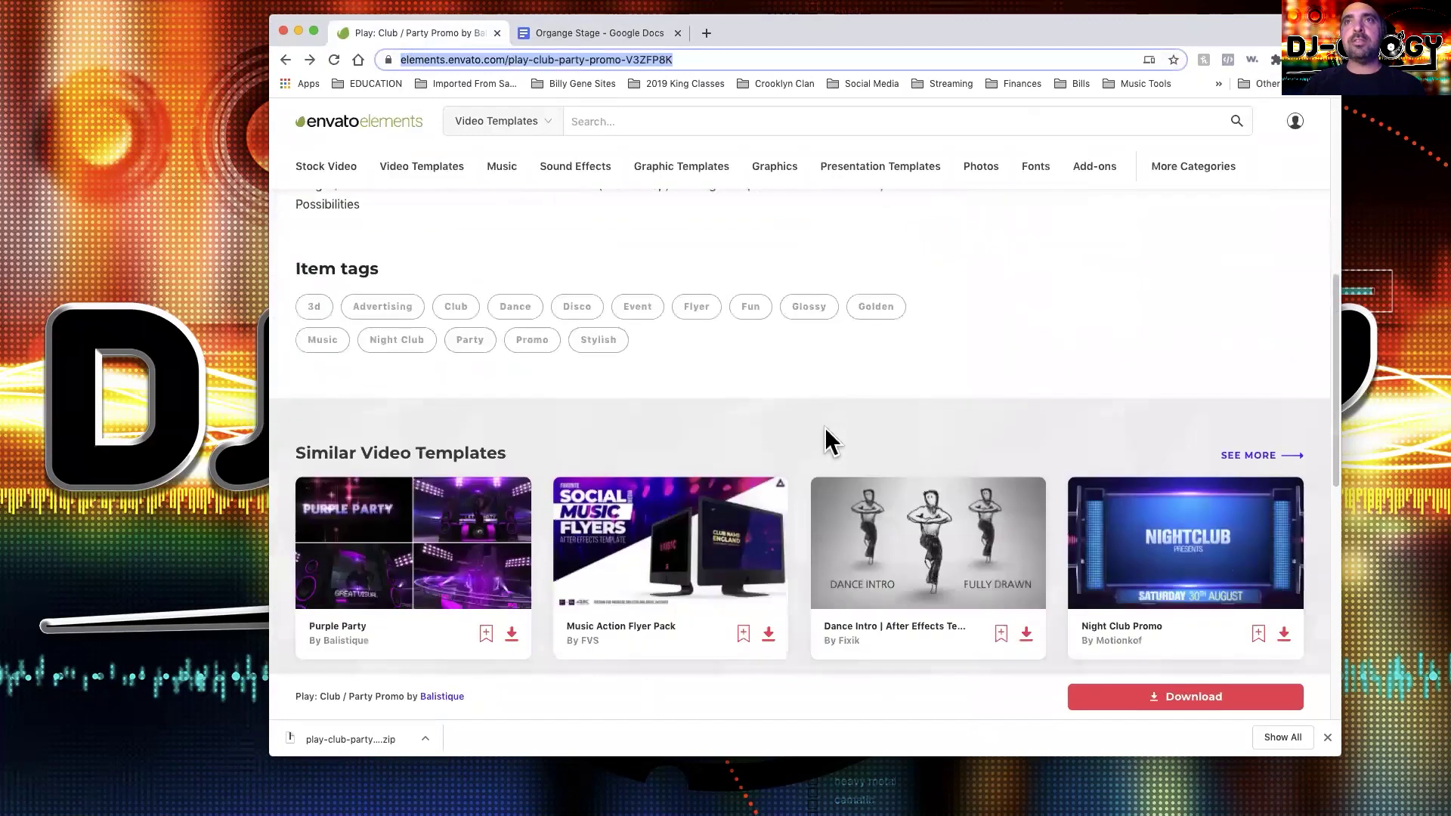
- Open the Purple Party template from the similar video templates and review its preview, attributes and description
{"action": "left_click", "coordinate": [511, 434]}
{"action": "scroll", "coordinate": [866, 527], "scroll_direction": "down", "scroll_amount": 5}
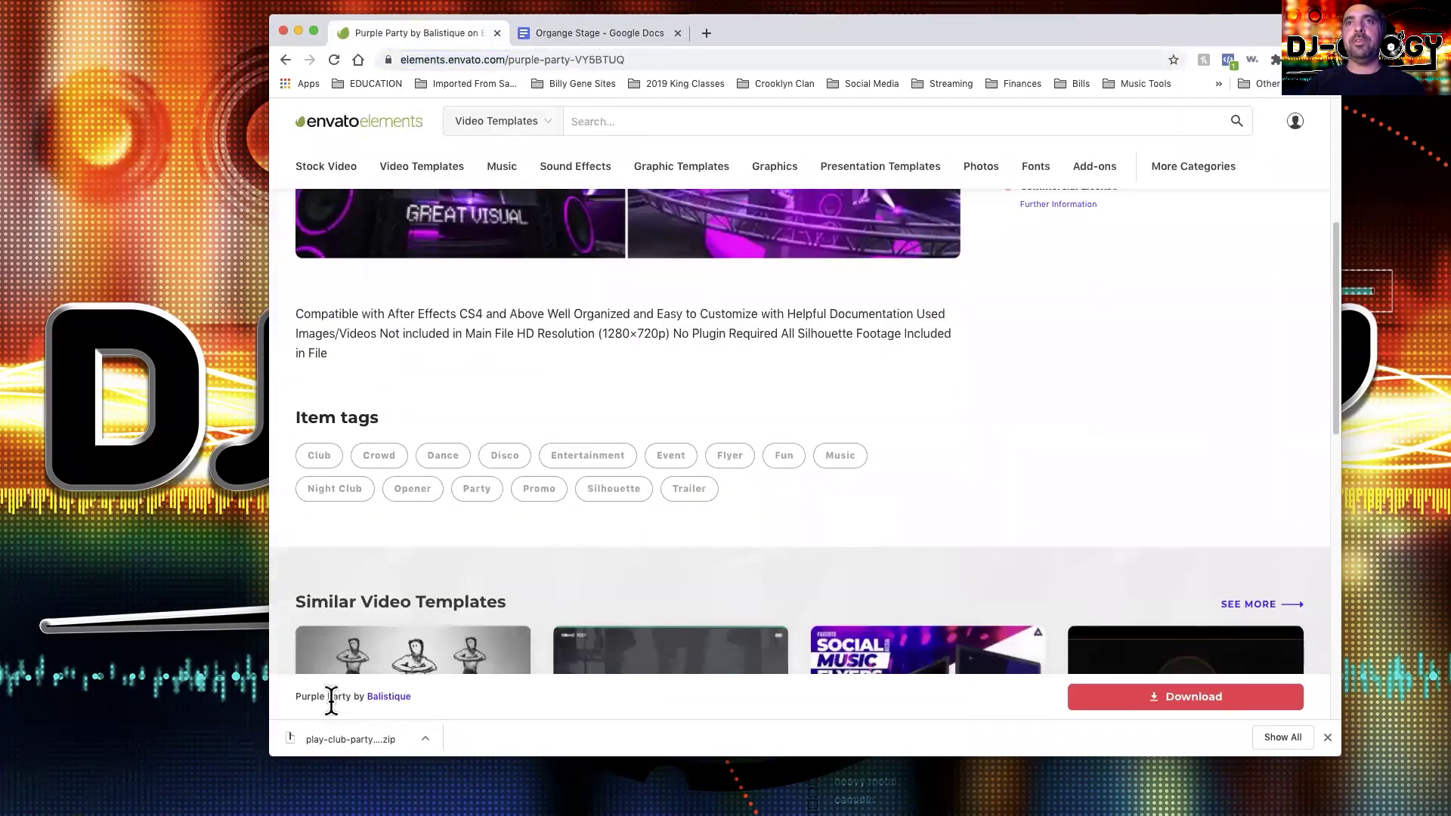
{"action": "scroll", "coordinate": [837, 405], "scroll_direction": "up", "scroll_amount": 5}
{"action": "scroll", "coordinate": [837, 414], "scroll_direction": "down", "scroll_amount": 3}
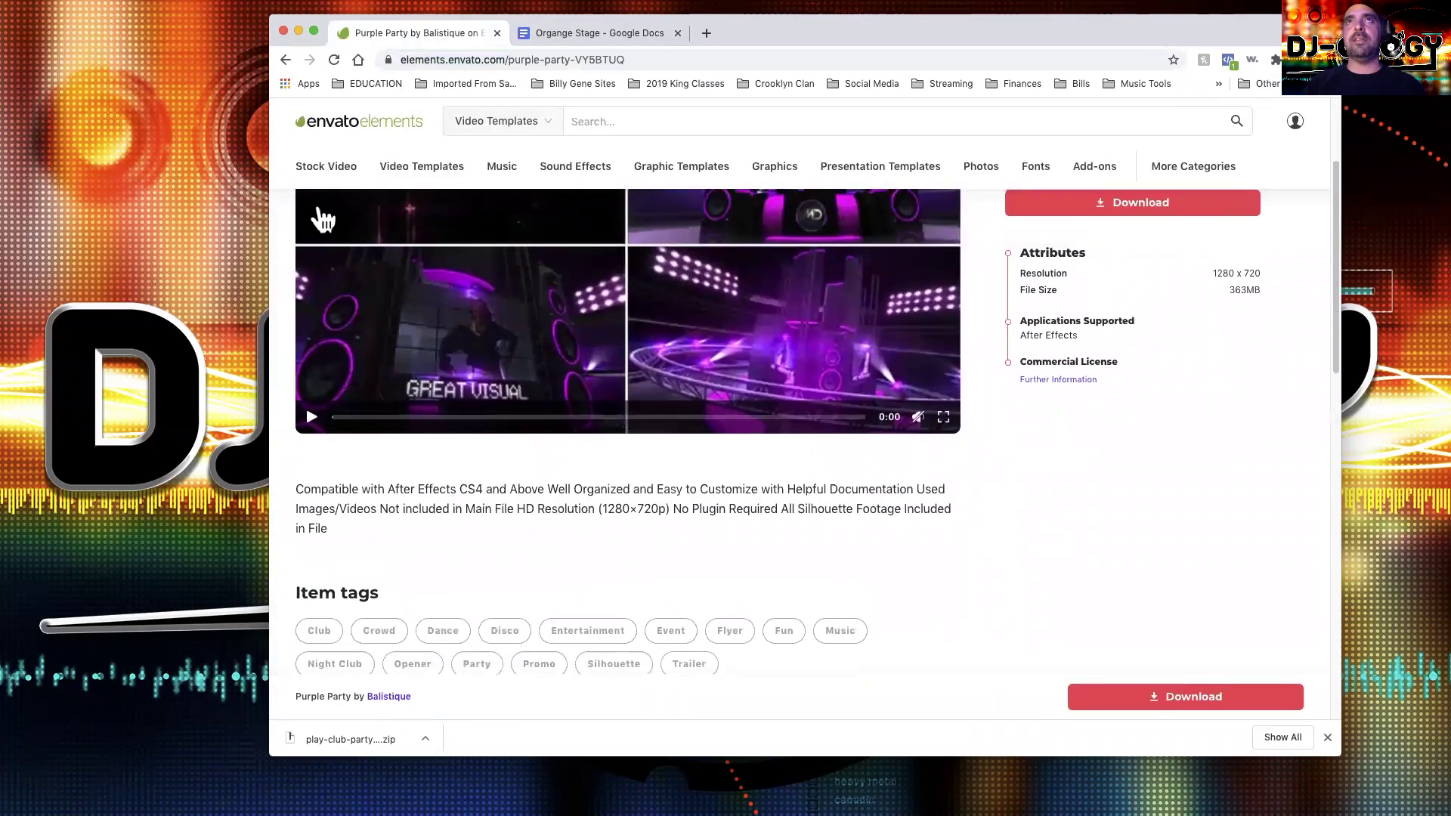
{"action": "scroll", "coordinate": [809, 512], "scroll_direction": "down", "scroll_amount": 2}
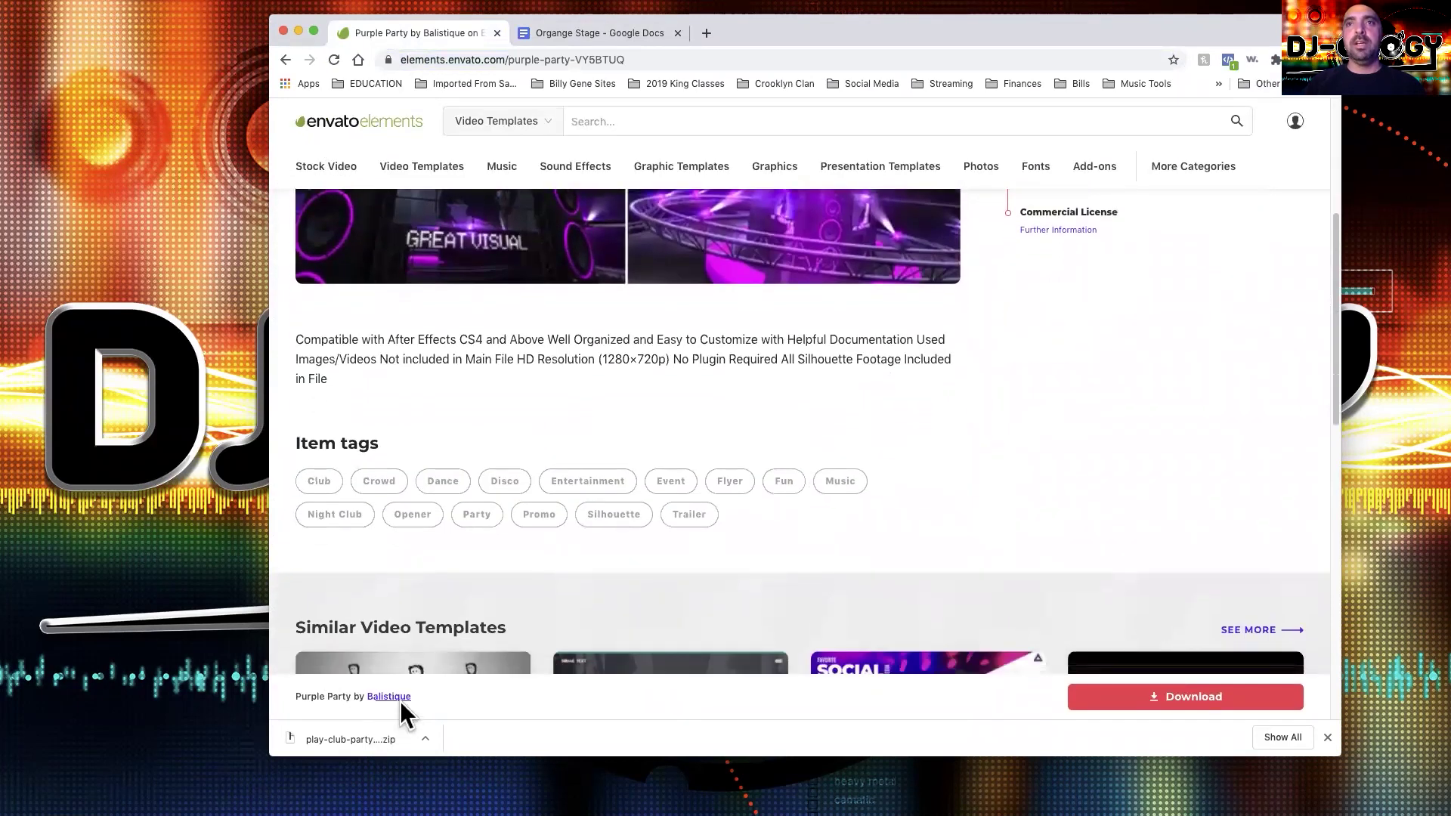
{"action": "scroll", "coordinate": [415, 678], "scroll_direction": "down", "scroll_amount": 1}
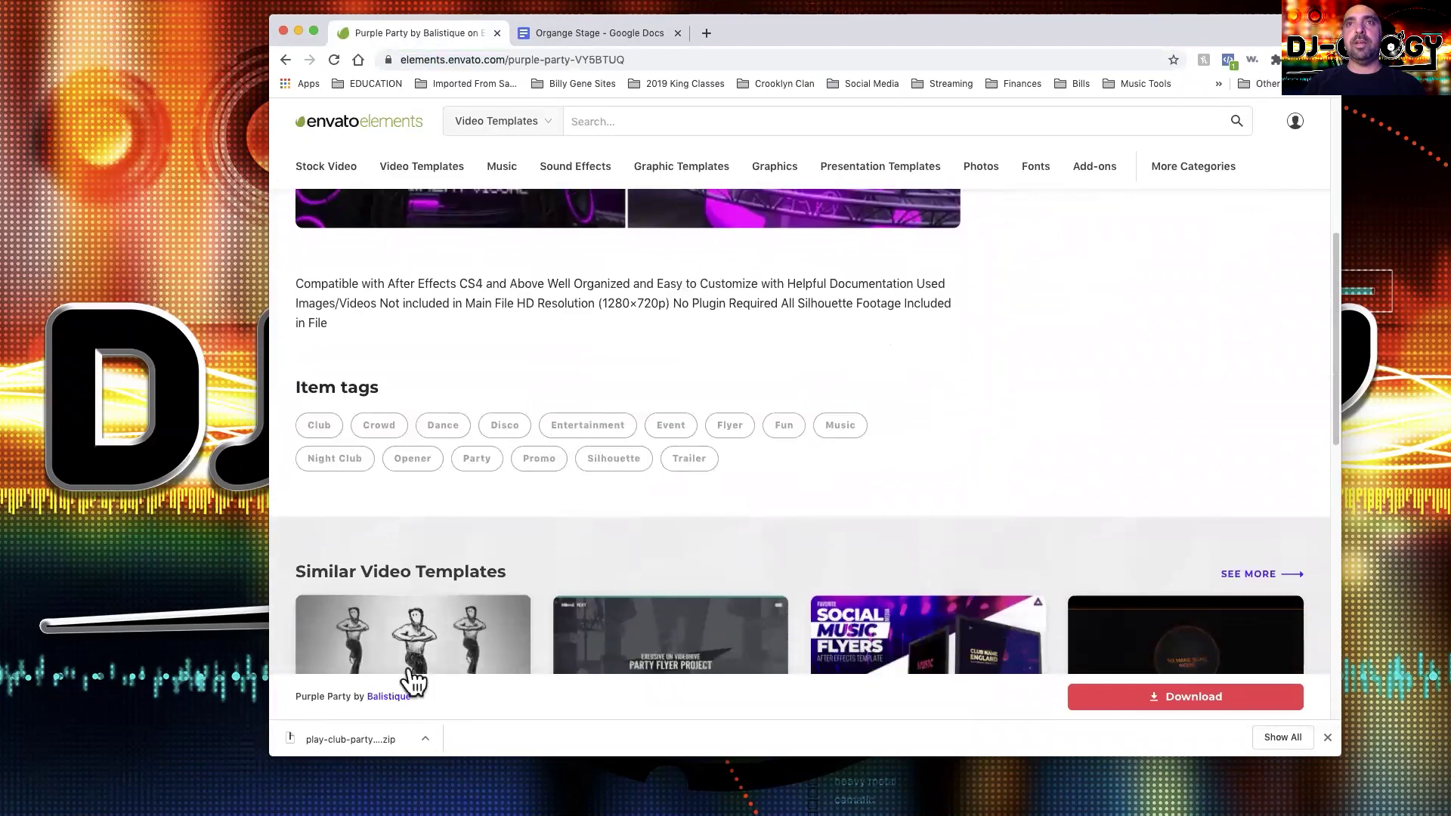
- Open the Purple Party author's portfolio and browse the templates on its first and second pages
{"action": "left_click", "coordinate": [387, 696]}
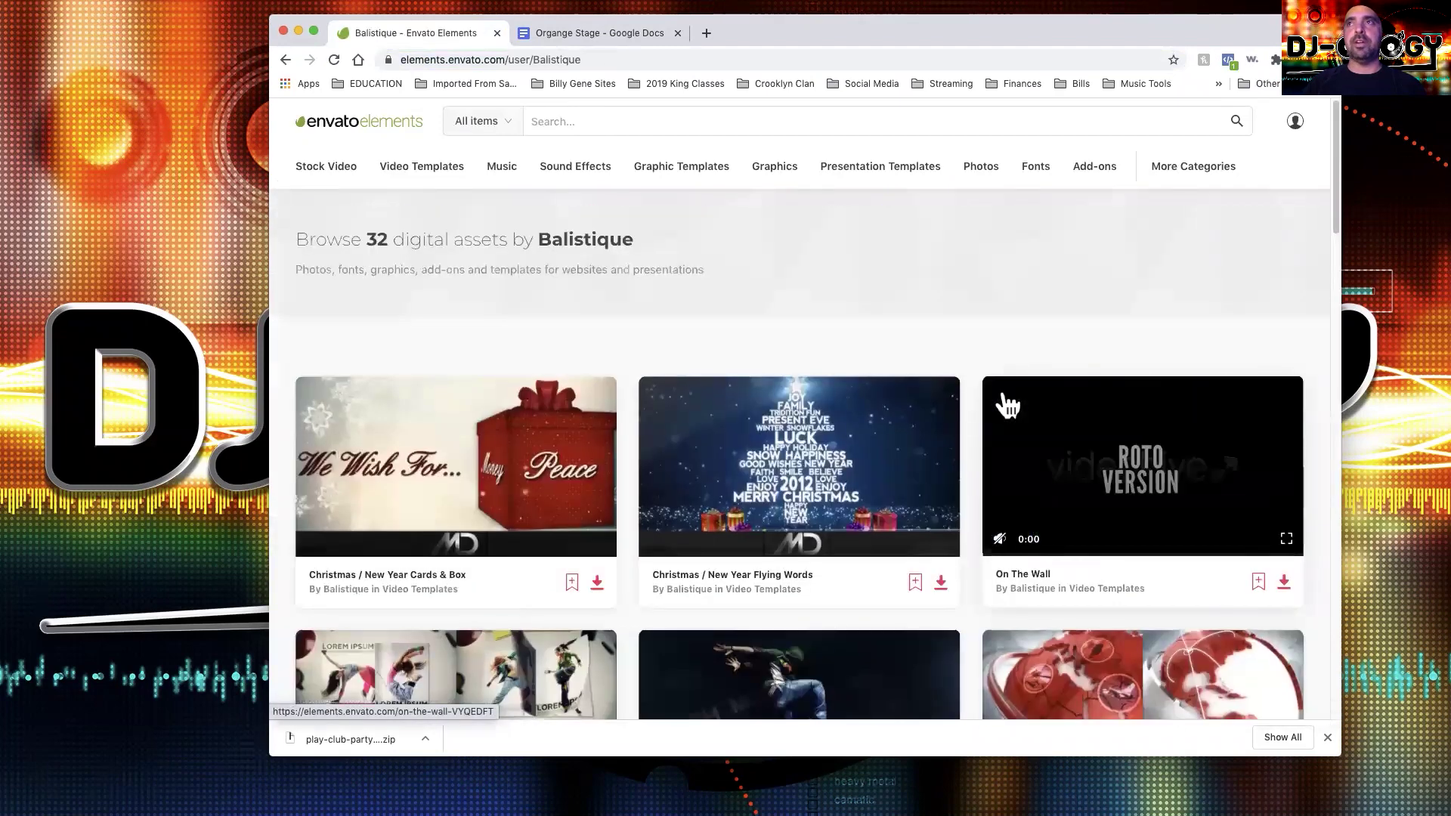
{"action": "scroll", "coordinate": [1009, 406], "scroll_direction": "down", "scroll_amount": 10}
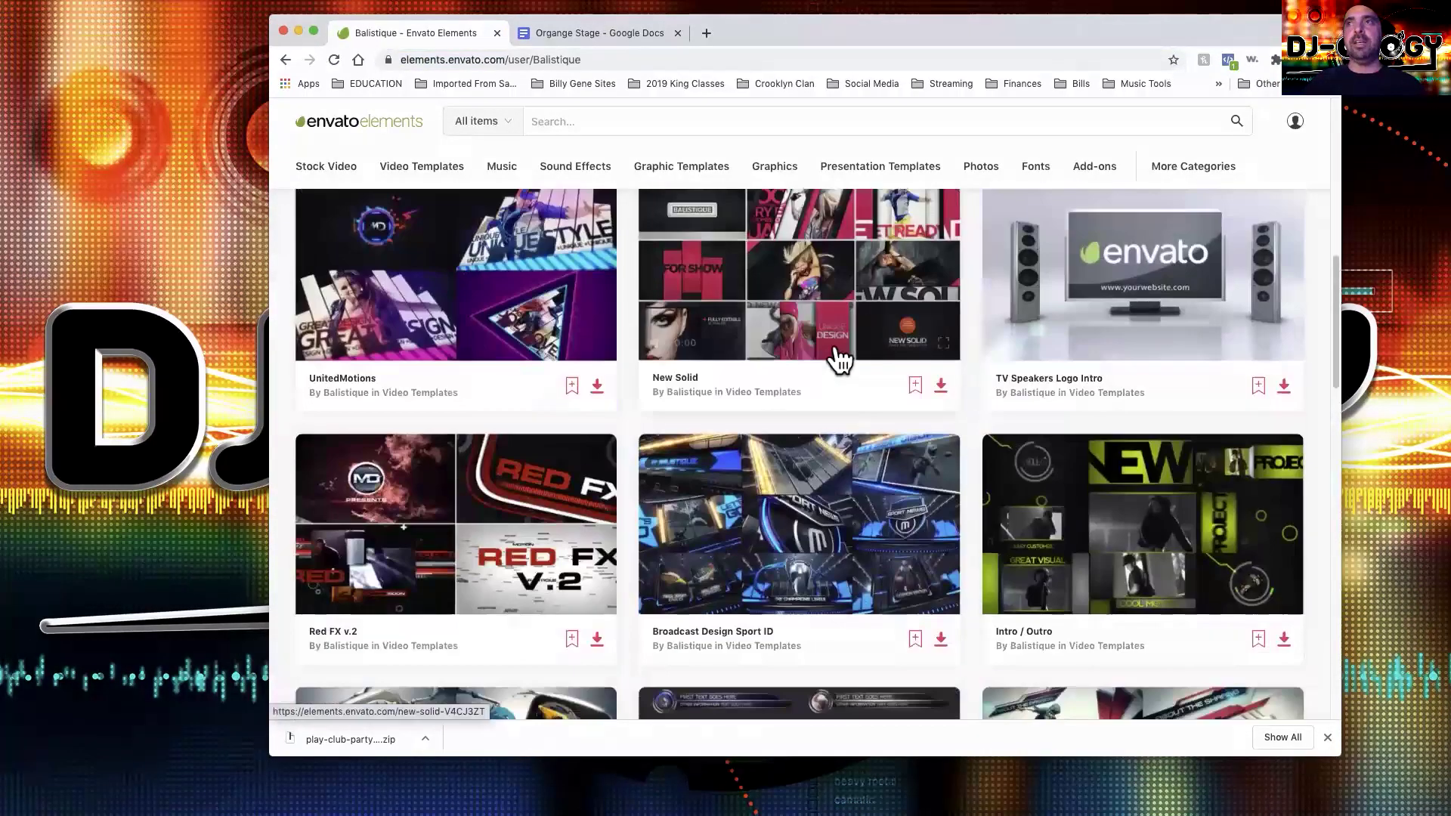
{"action": "scroll", "coordinate": [837, 361], "scroll_direction": "up", "scroll_amount": 3}
{"action": "scroll", "coordinate": [836, 360], "scroll_direction": "down", "scroll_amount": 6}
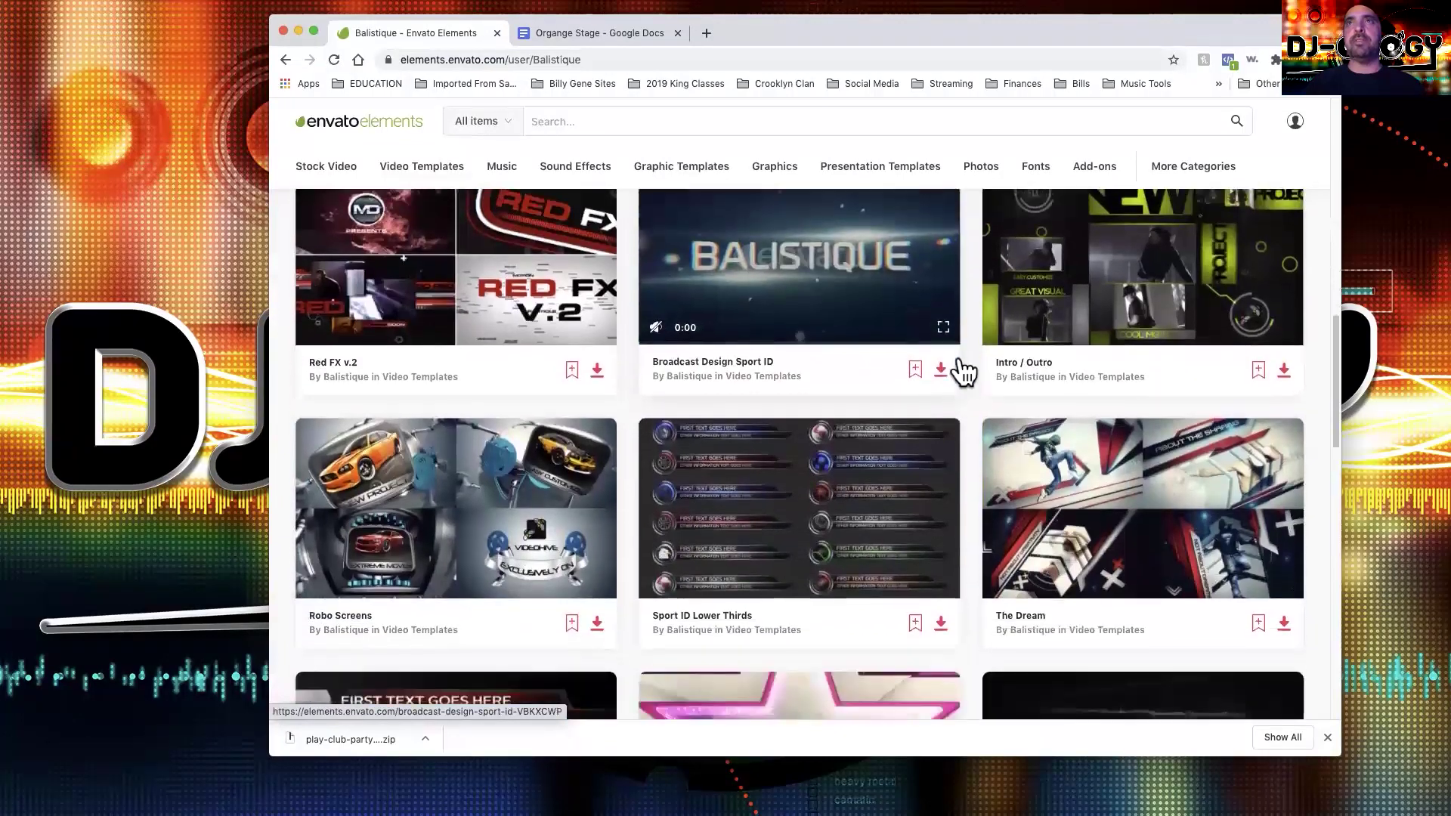
{"action": "scroll", "coordinate": [964, 371], "scroll_direction": "down", "scroll_amount": 9}
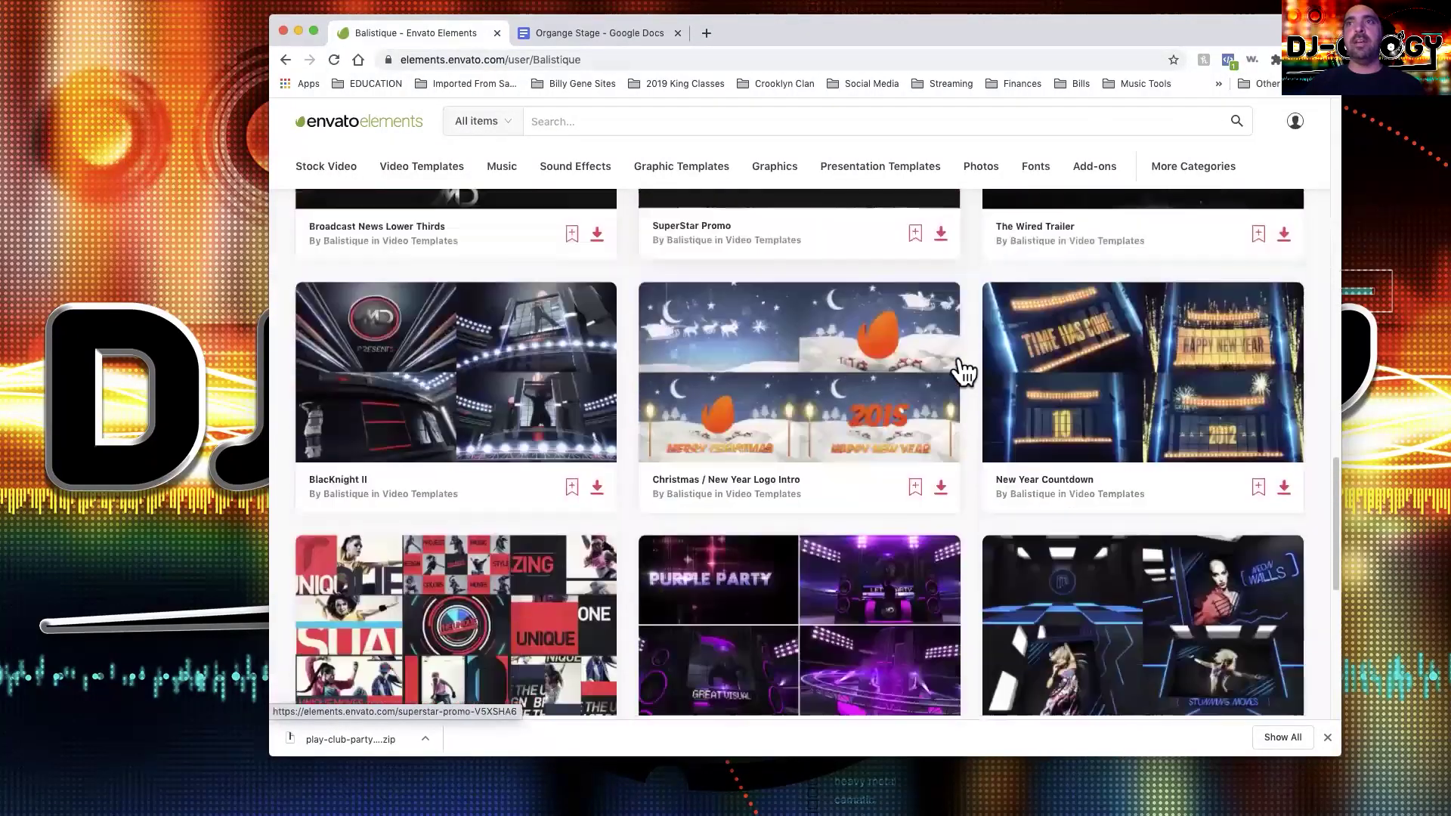
{"action": "scroll", "coordinate": [964, 370], "scroll_direction": "down", "scroll_amount": 4}
{"action": "left_click", "coordinate": [803, 541]}
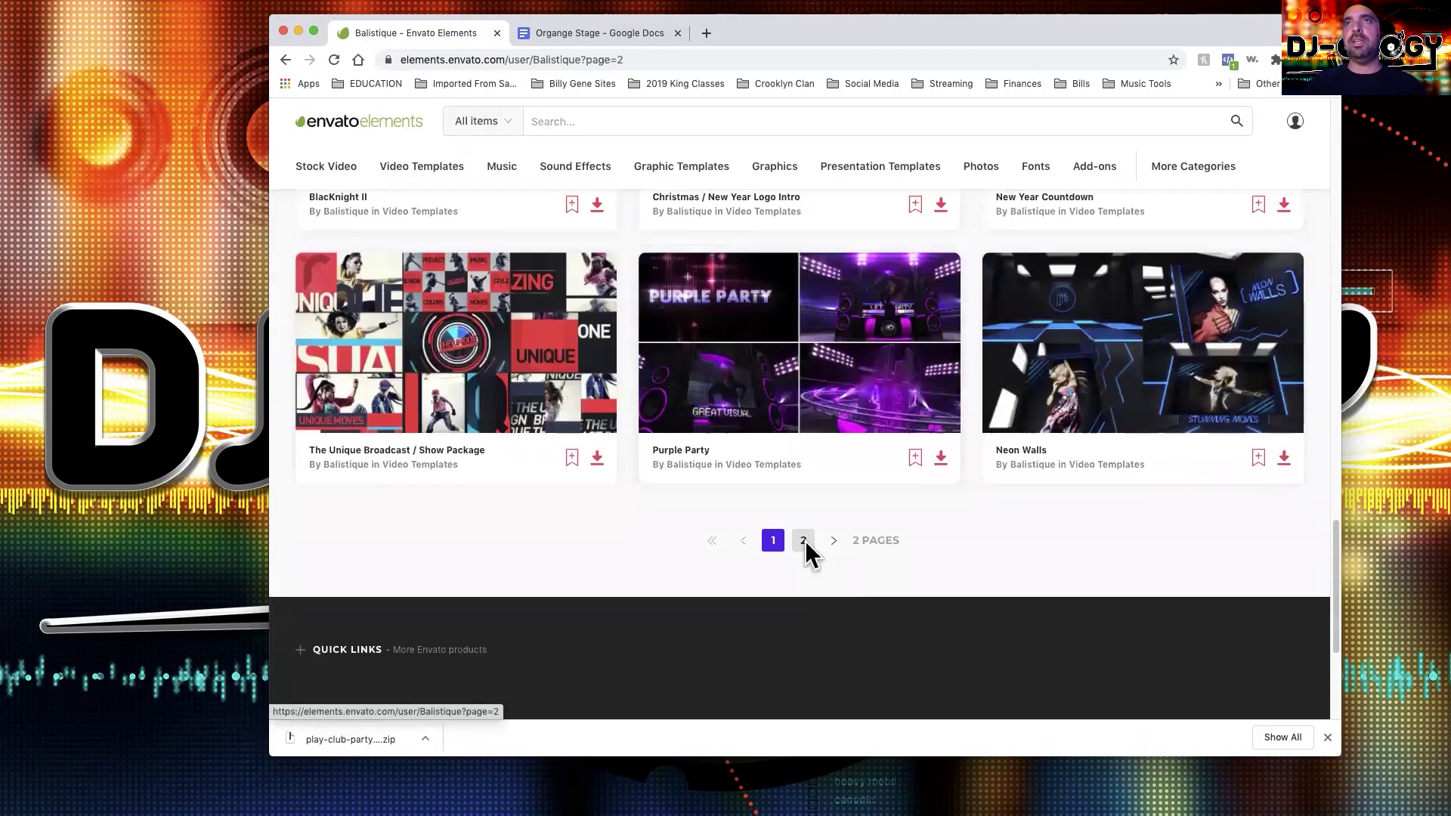
{"action": "scroll", "coordinate": [1053, 534], "scroll_direction": "down", "scroll_amount": 3}
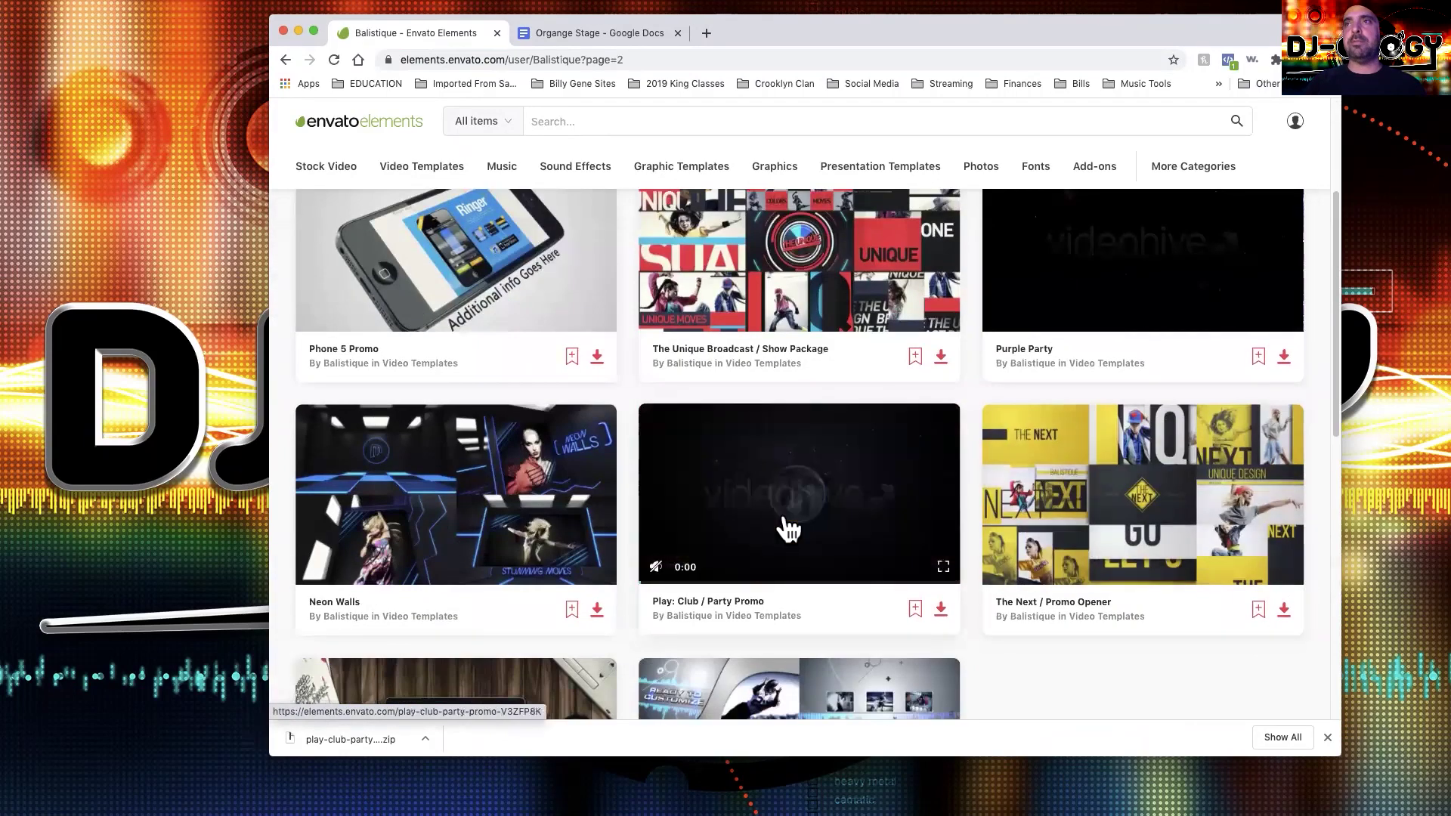
- Look through the first portfolio page again and open the Play: Club / Party Promo template from page 2
{"action": "left_click", "coordinate": [285, 59]}
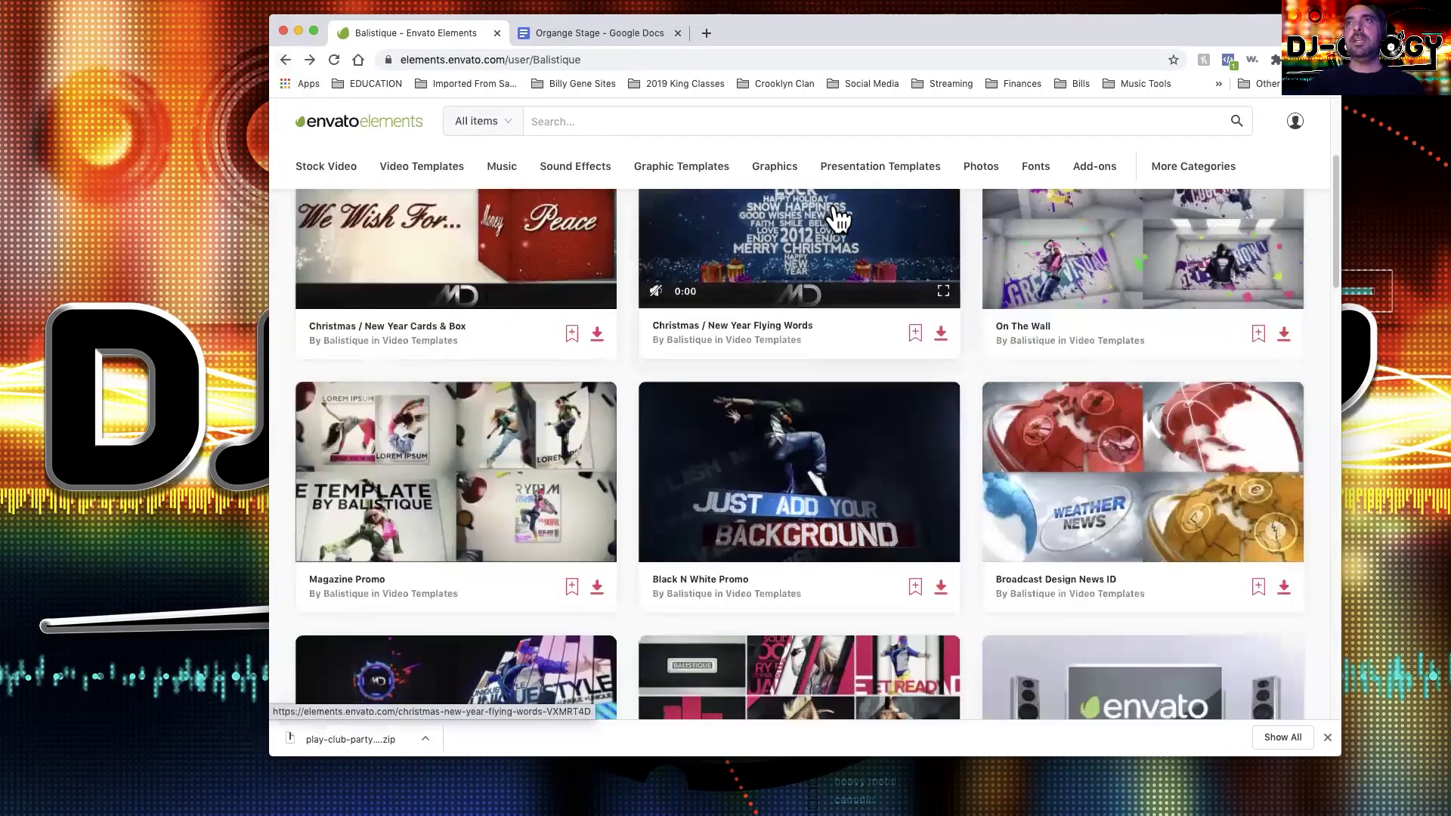
{"action": "scroll", "coordinate": [839, 220], "scroll_direction": "down", "scroll_amount": 10}
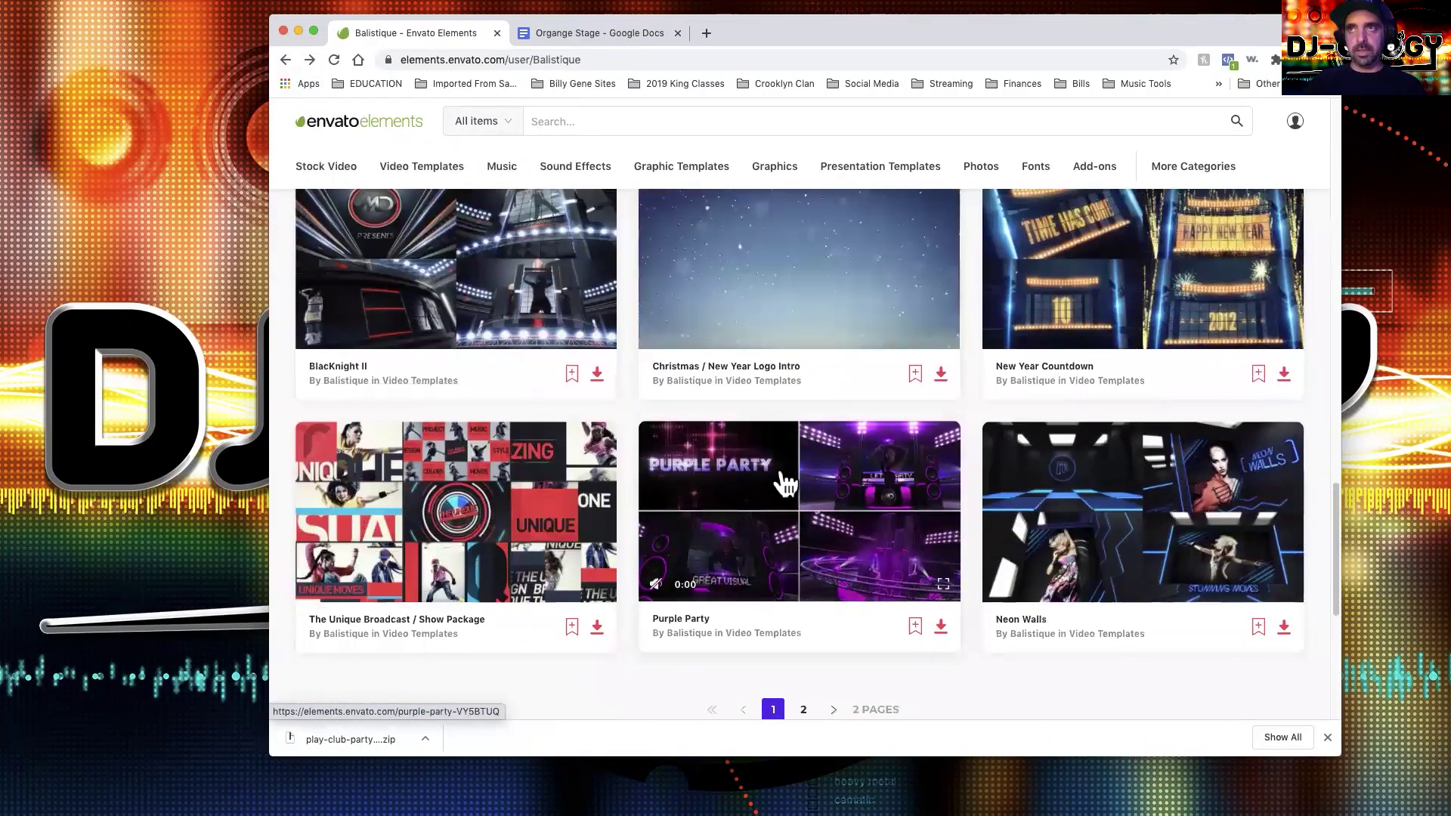
{"action": "scroll", "coordinate": [786, 484], "scroll_direction": "down", "scroll_amount": 3}
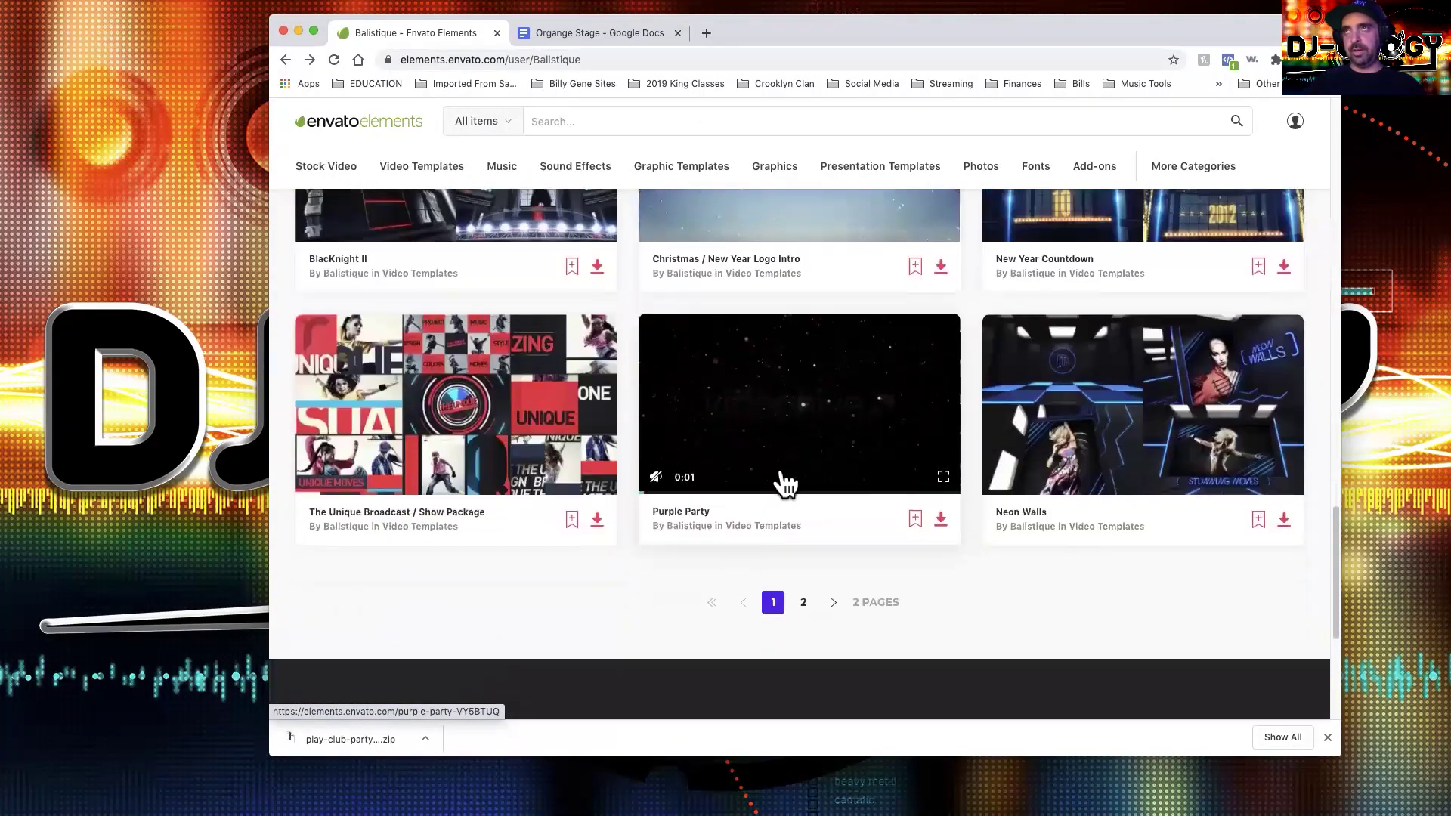
{"action": "left_click", "coordinate": [804, 603]}
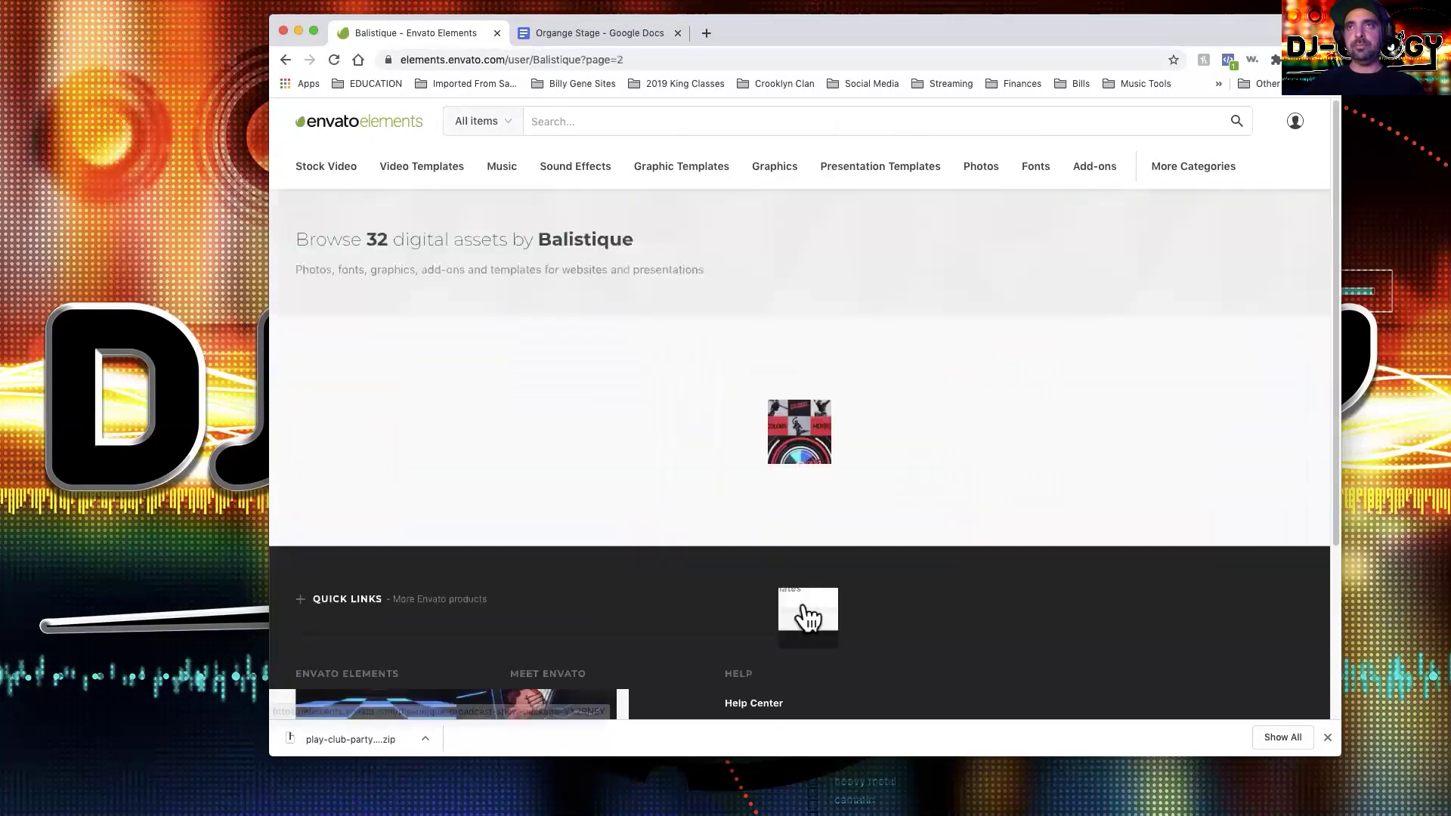
{"action": "scroll", "coordinate": [851, 503], "scroll_direction": "down", "scroll_amount": 4}
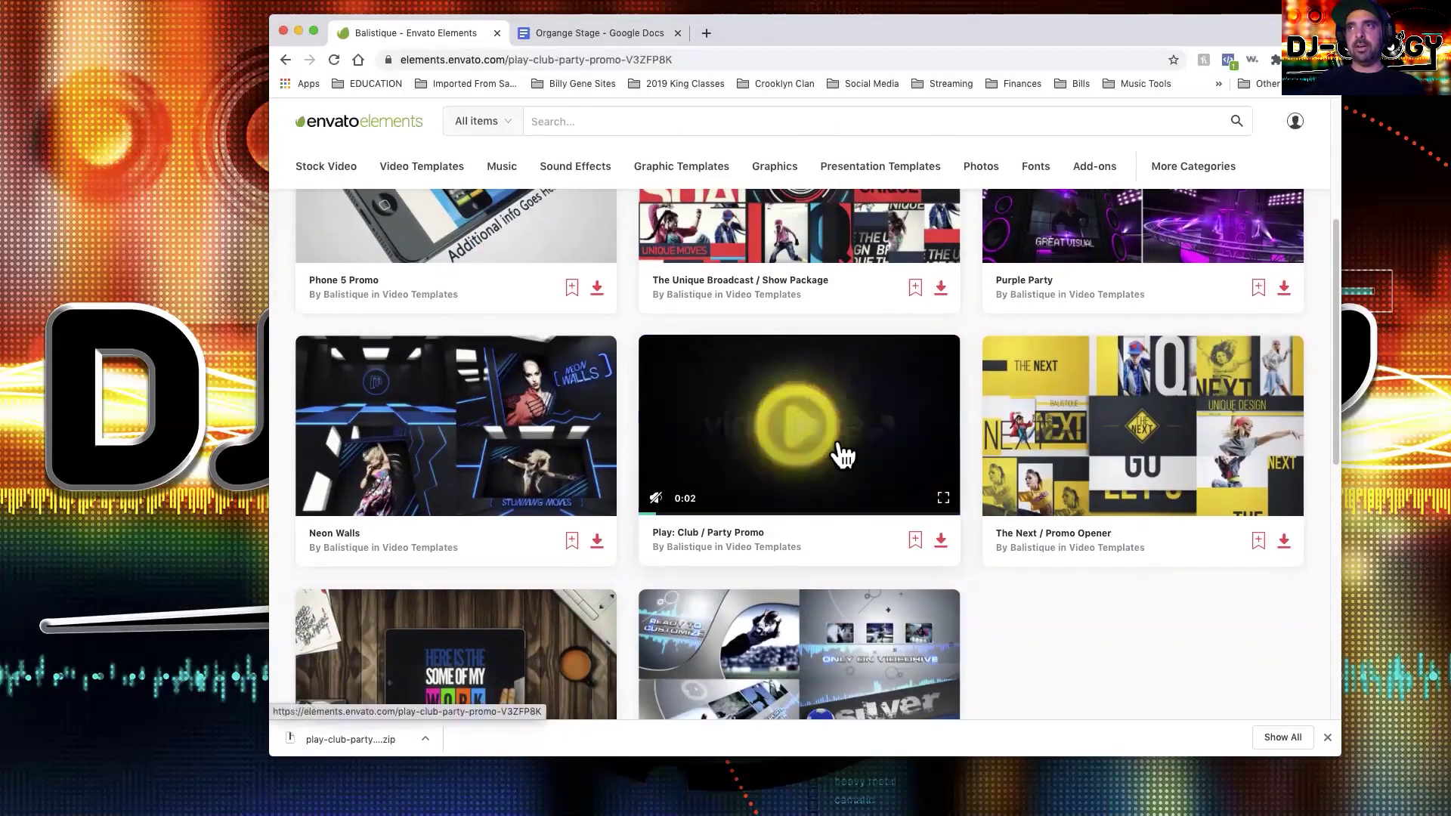
{"action": "left_click", "coordinate": [836, 453]}
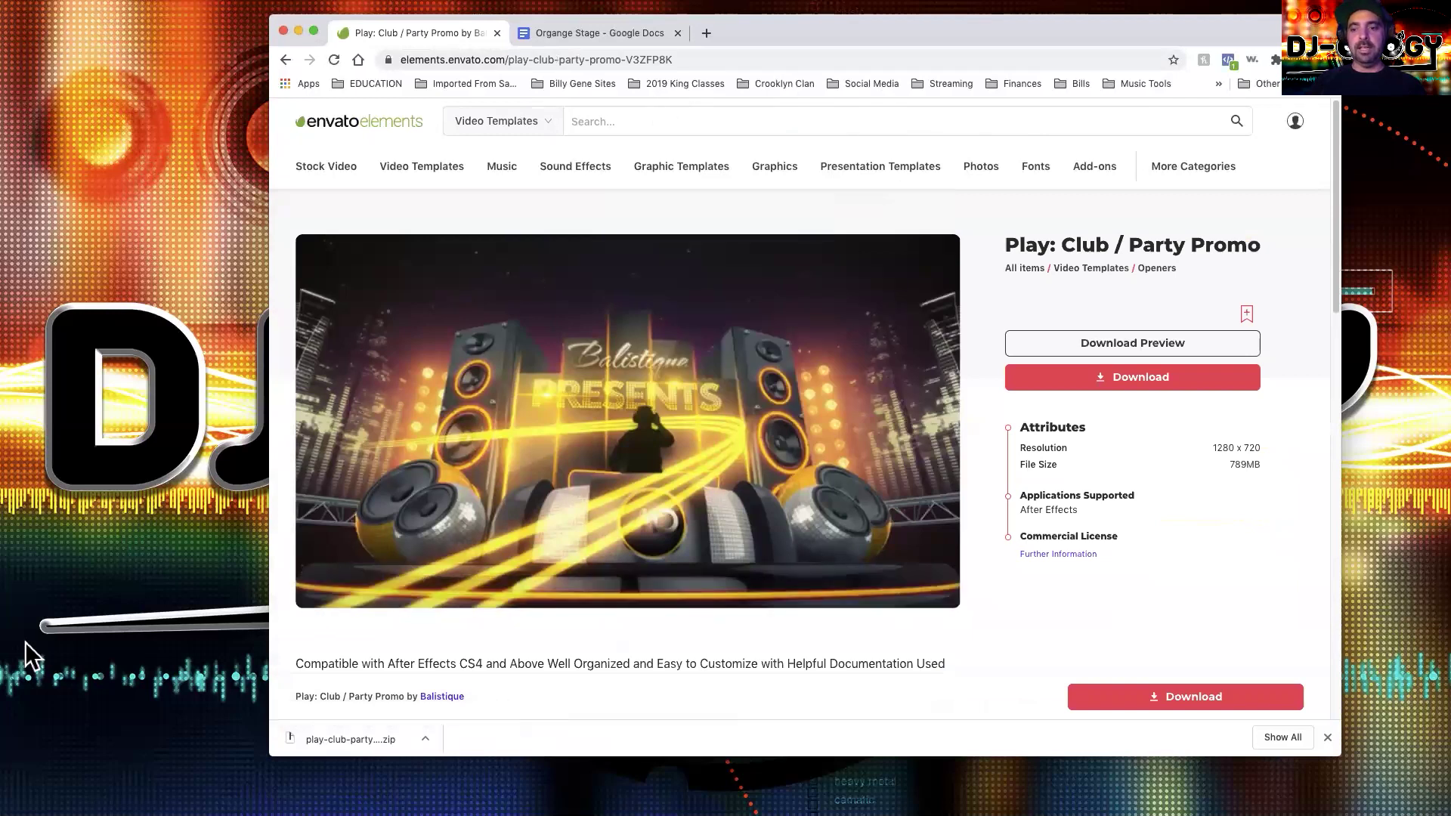
- Switch to After Effects and bring up the 3D_Stage_01 composition's timeline
{"action": "key", "text": "super+Tab"}
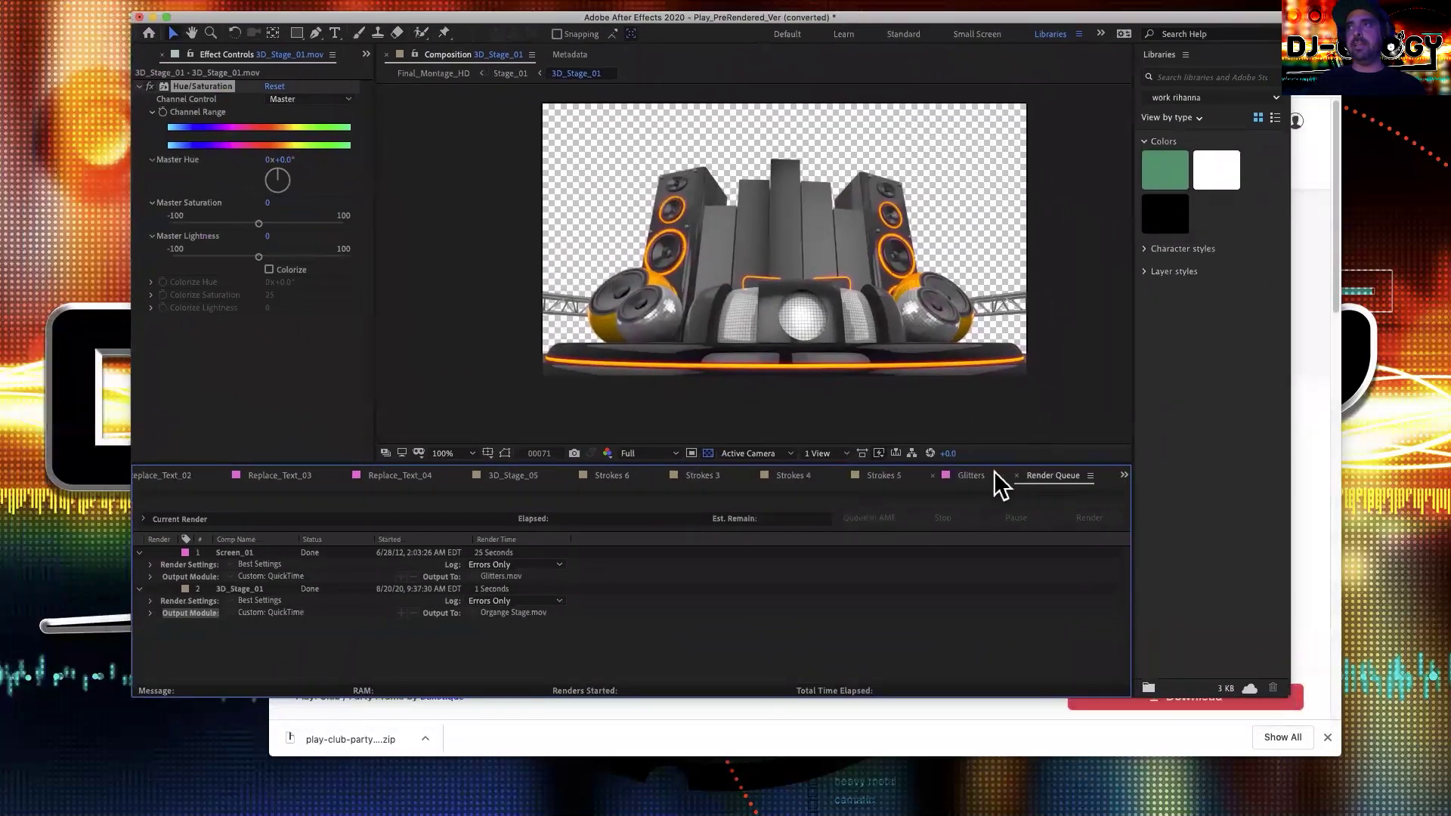
{"action": "left_click", "coordinate": [1124, 475]}
{"action": "left_click", "coordinate": [1179, 121]}
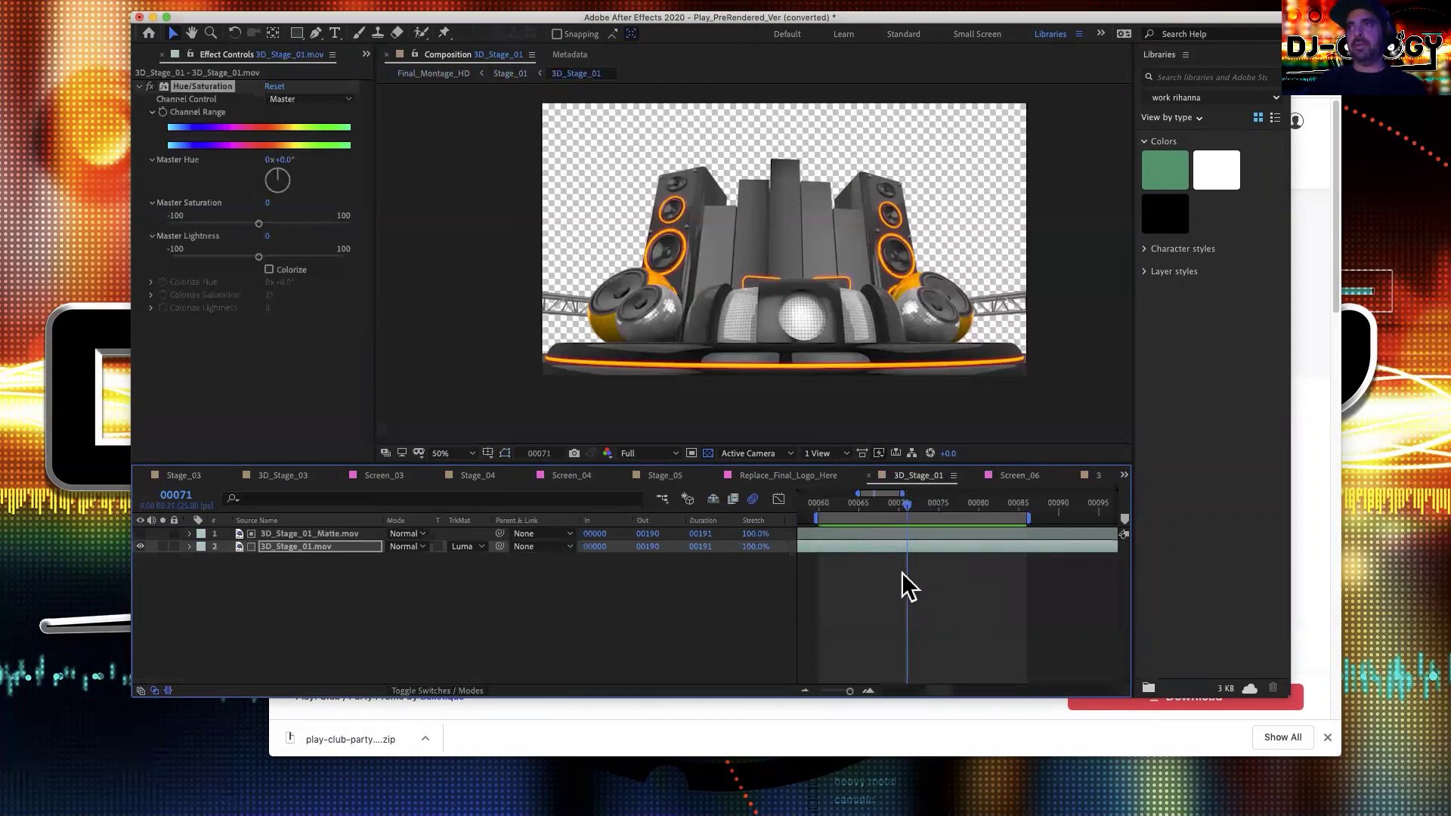
- Scrub through the 3D_Stage_01 composition and play back its stage animation
{"action": "key", "text": "minus"}
{"action": "left_click", "coordinate": [842, 505]}
{"action": "left_click_drag", "start_coordinate": [842, 505], "coordinate": [836, 536]}
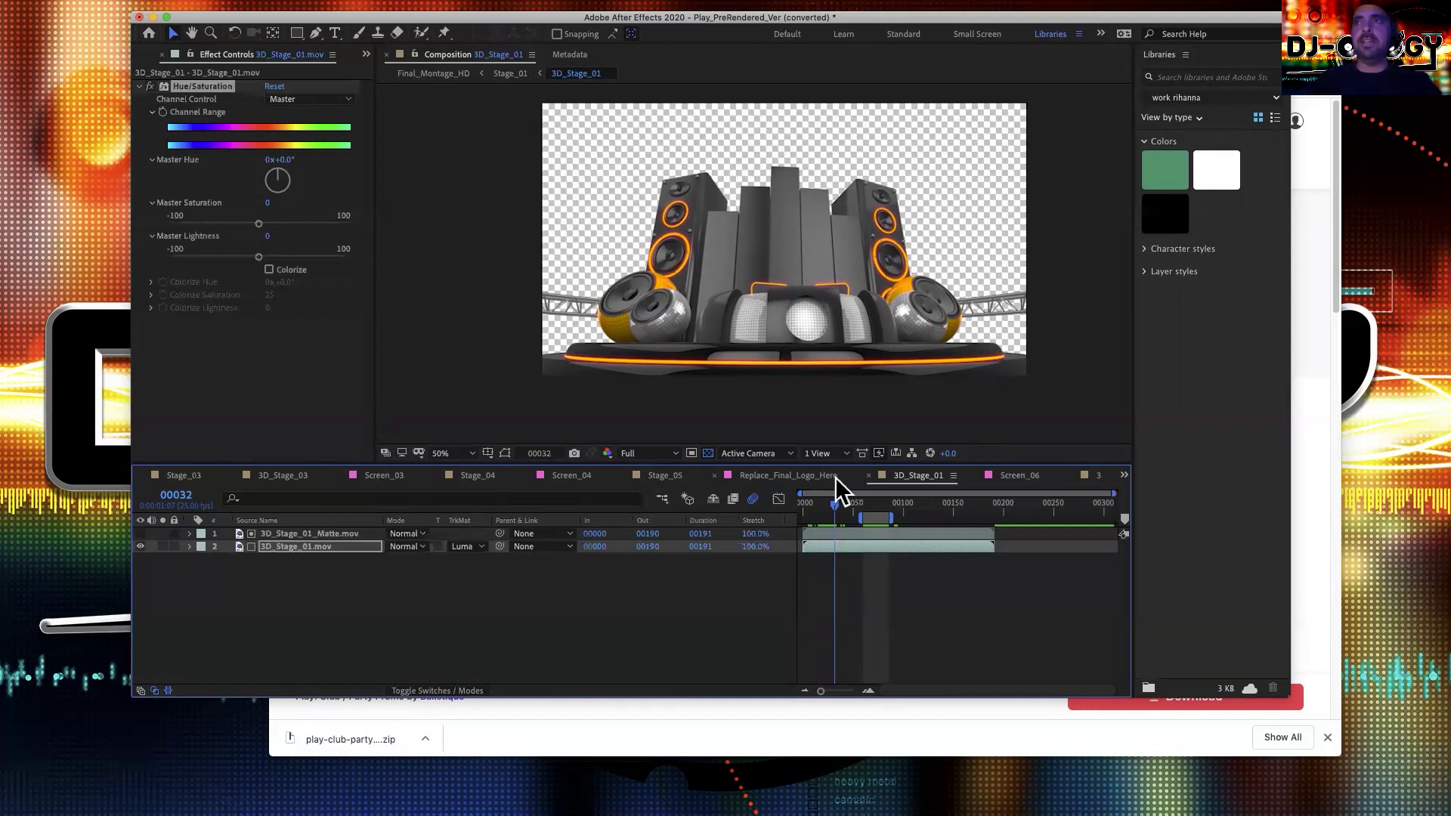
{"action": "left_click_drag", "start_coordinate": [837, 505], "coordinate": [863, 506]}
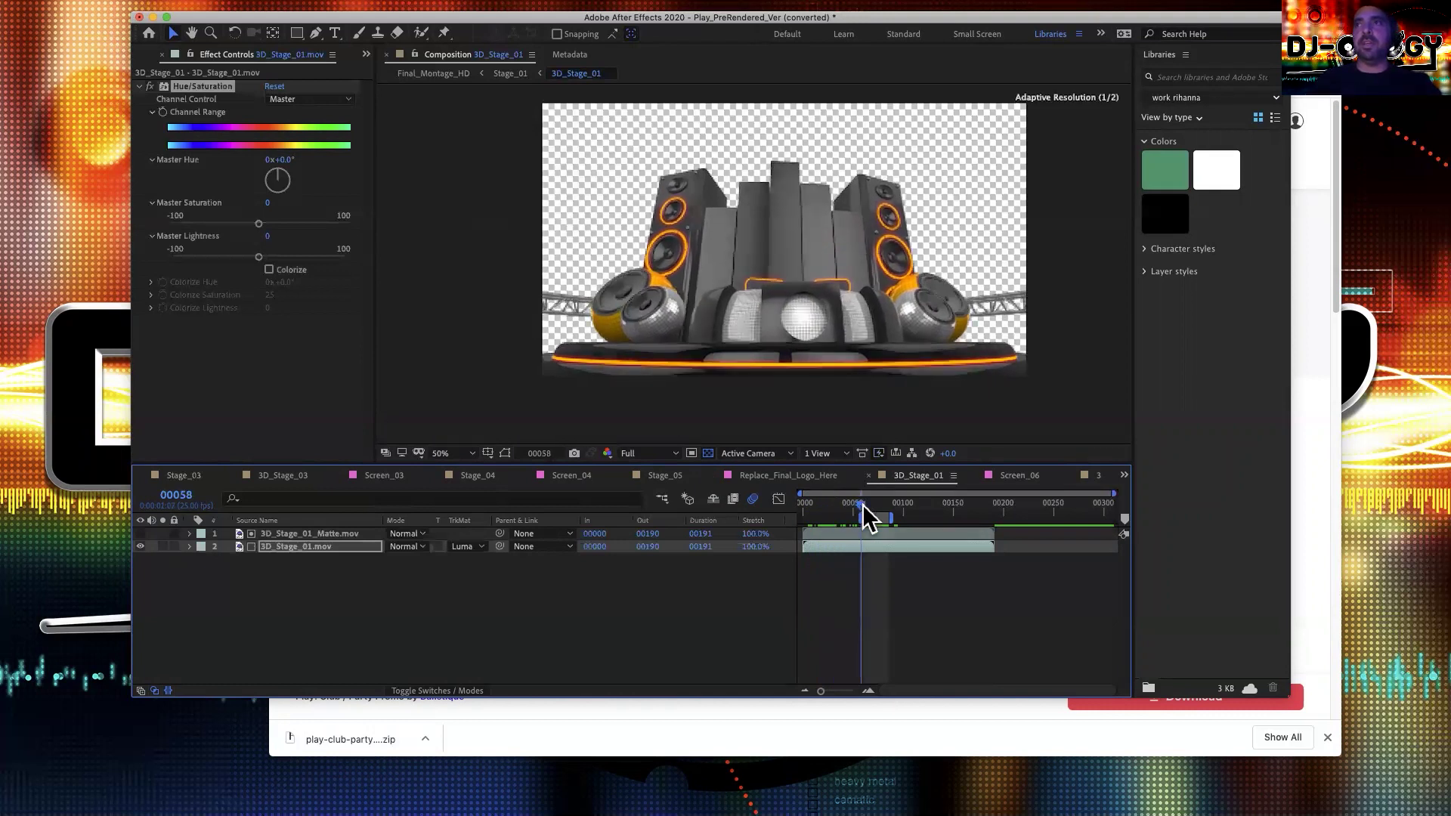
{"action": "key", "text": "space"}
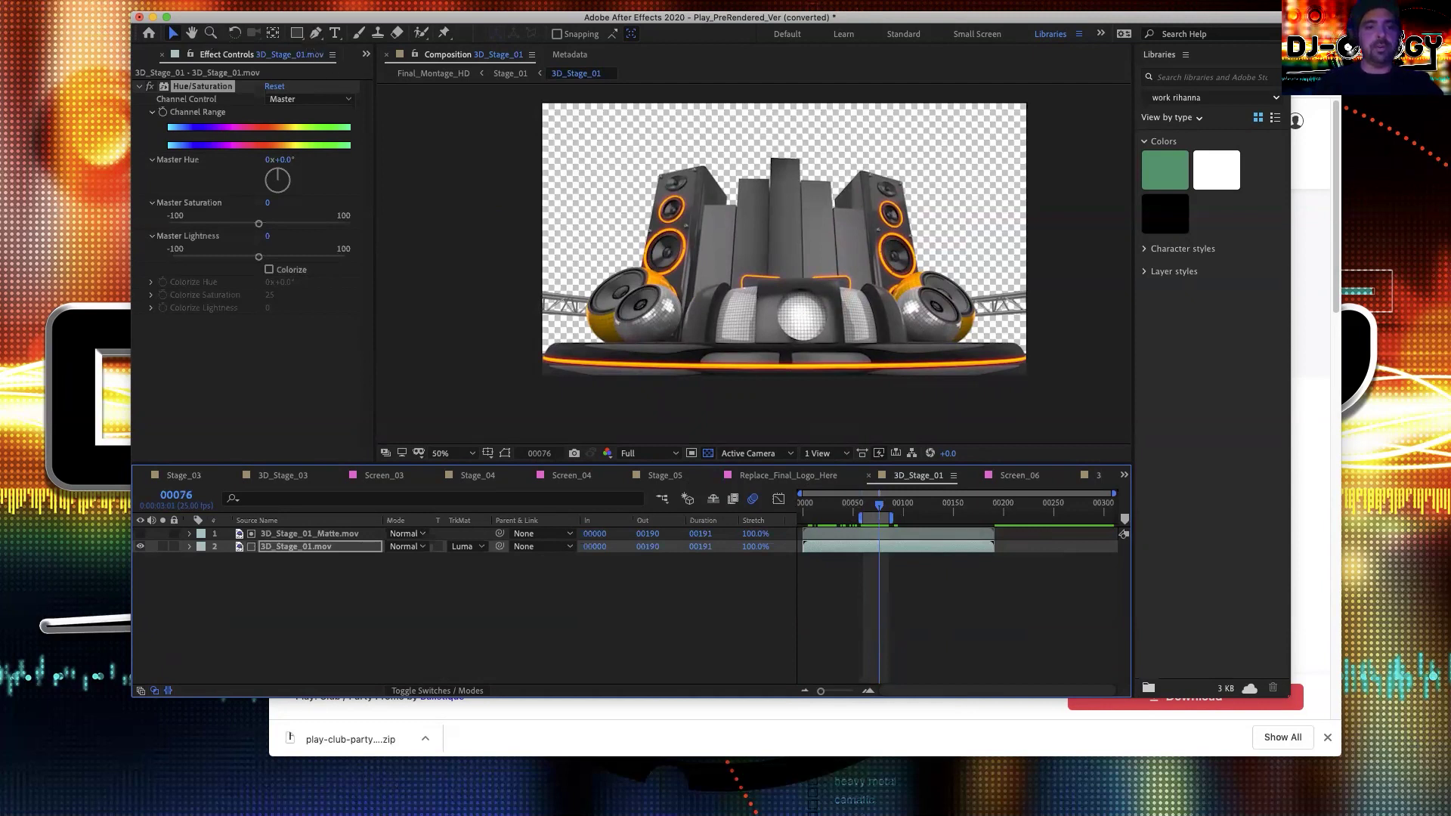
- Queue 3D_Stage_01 for rendering with RGB + Alpha channels, outputting 3D_Stage_01.mov to the Club Party Play Promo folder
{"action": "key", "text": "super+m"}
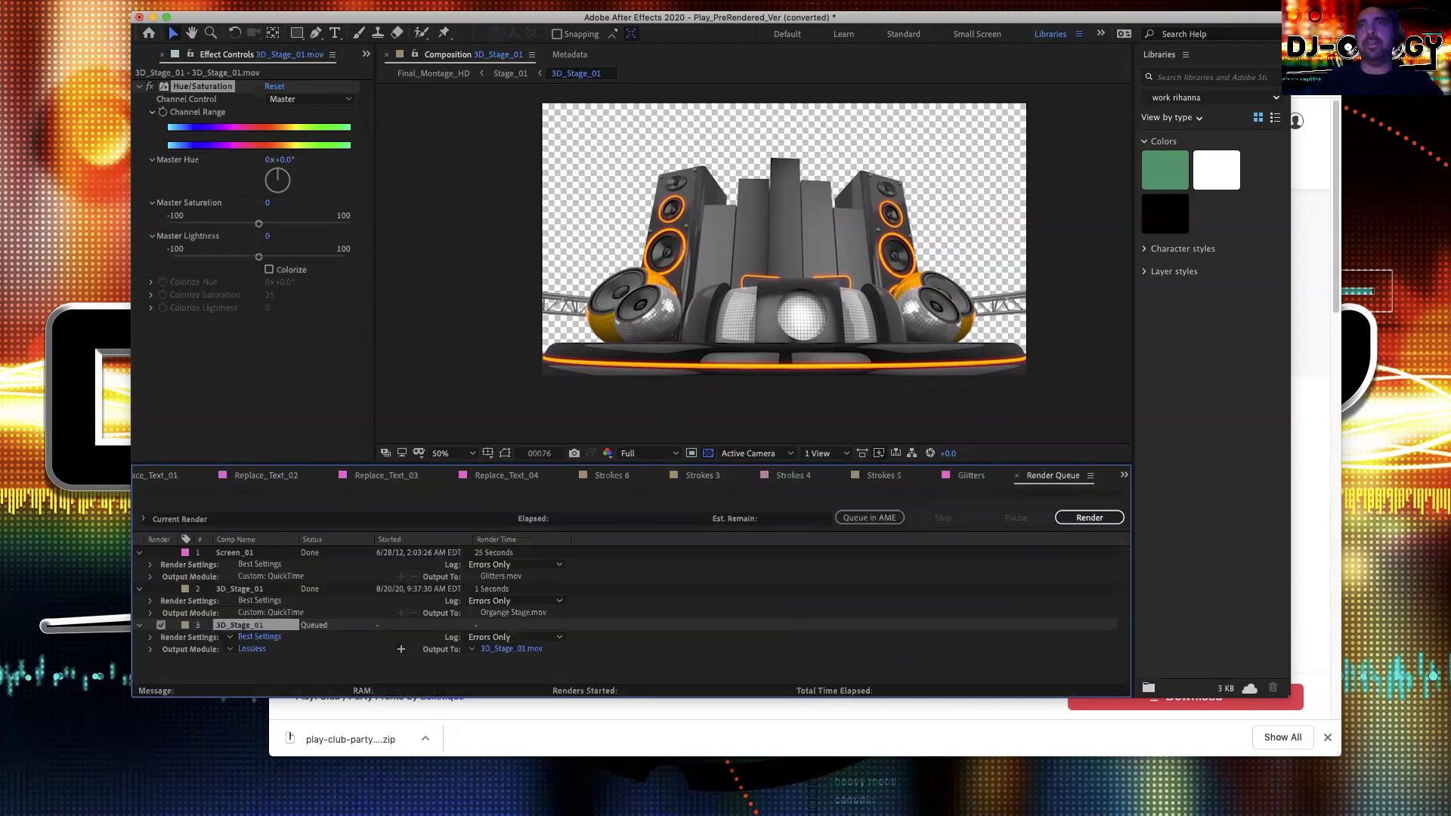
{"action": "left_click", "coordinate": [251, 650]}
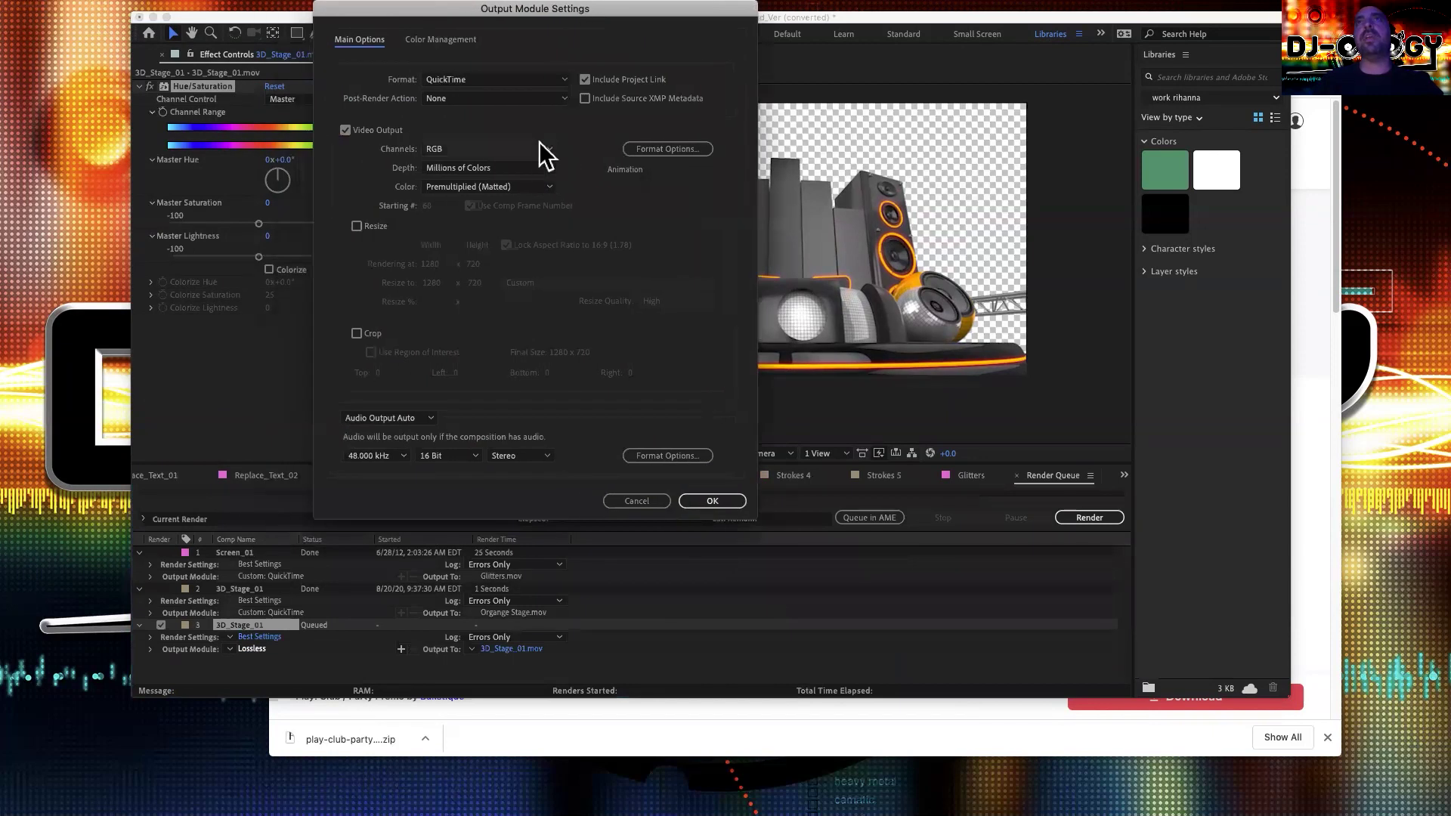
{"action": "left_click", "coordinate": [538, 149]}
{"action": "left_click", "coordinate": [484, 198]}
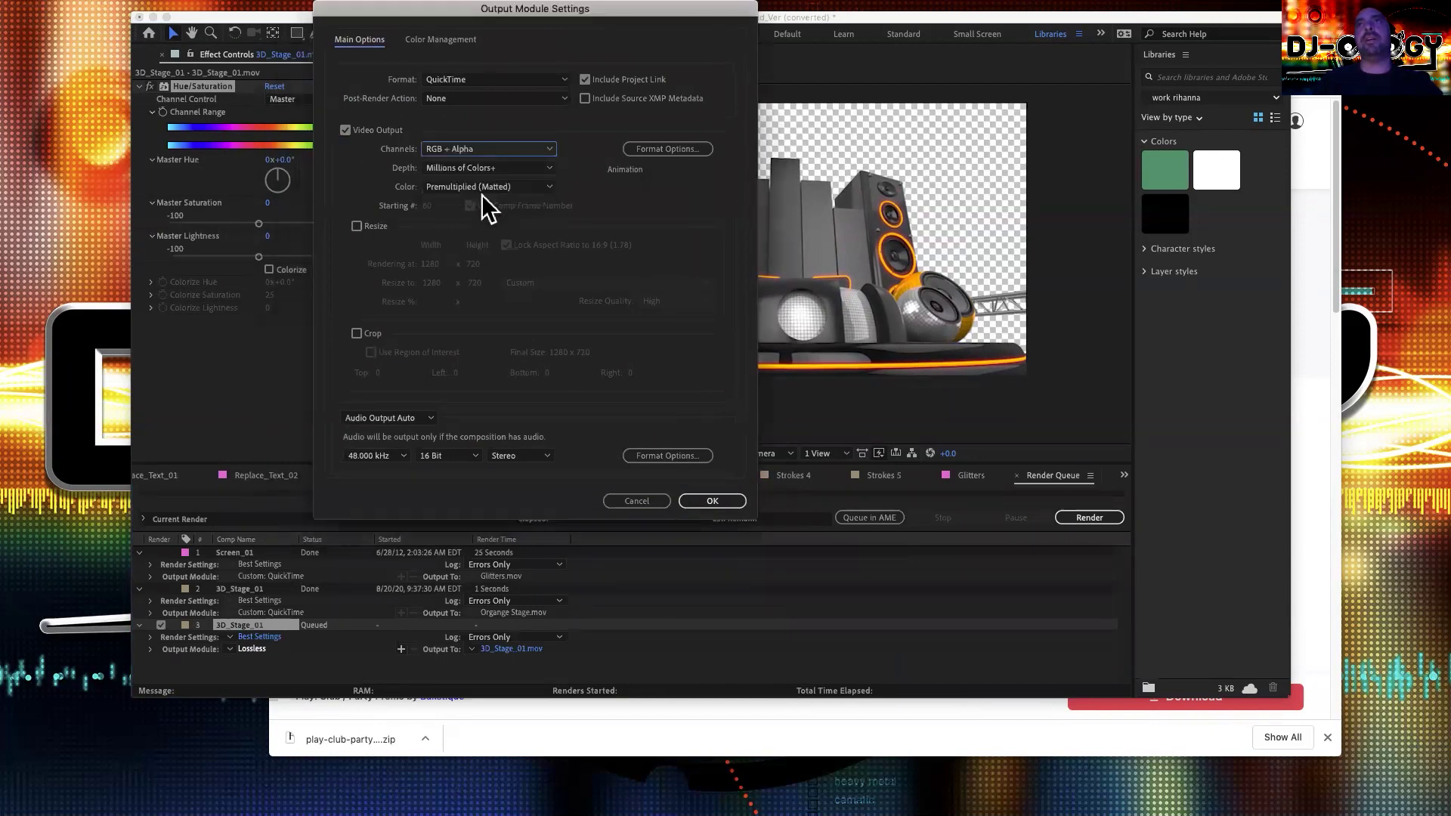
{"action": "left_click", "coordinate": [712, 502]}
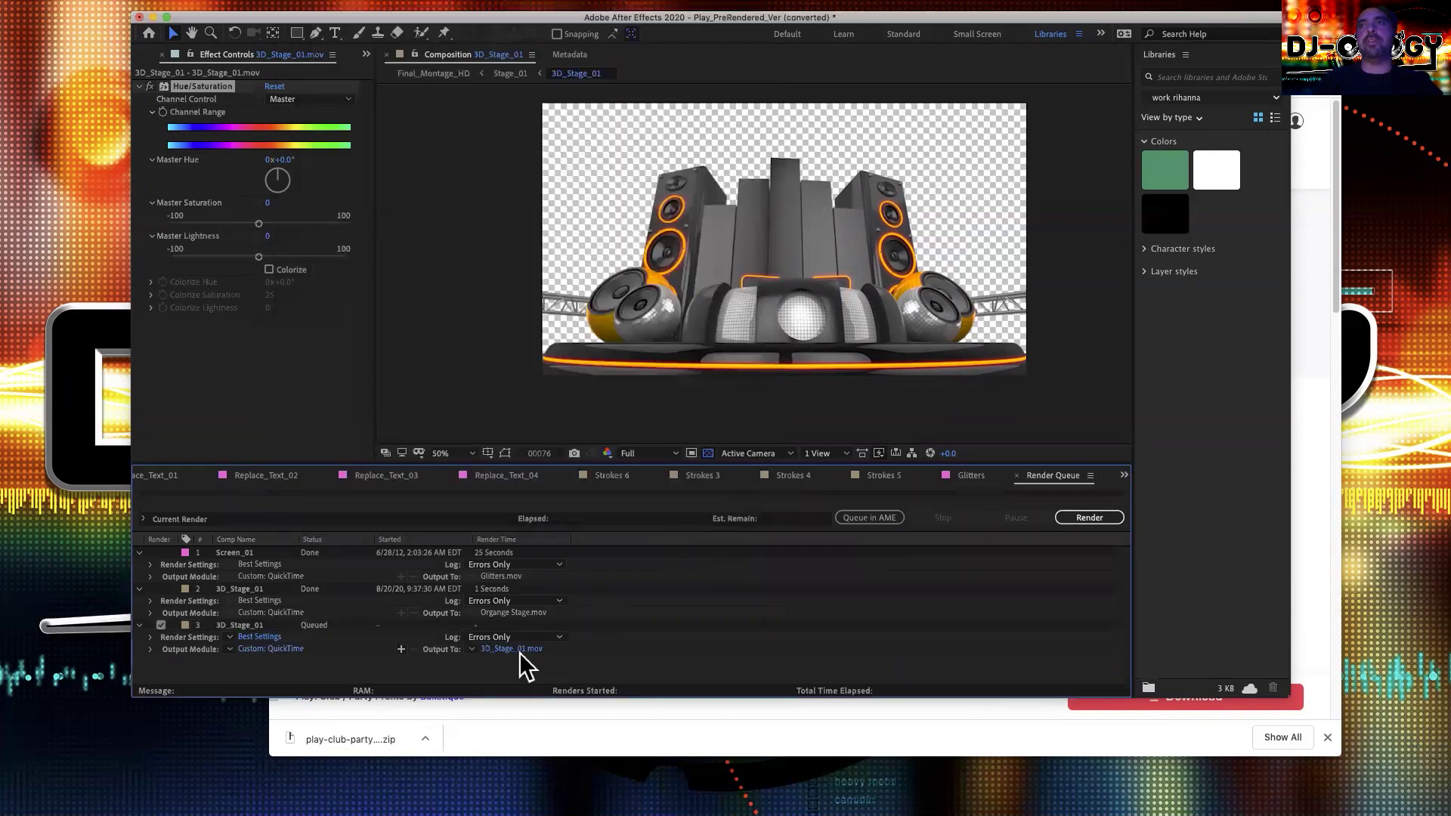
{"action": "left_click", "coordinate": [519, 651]}
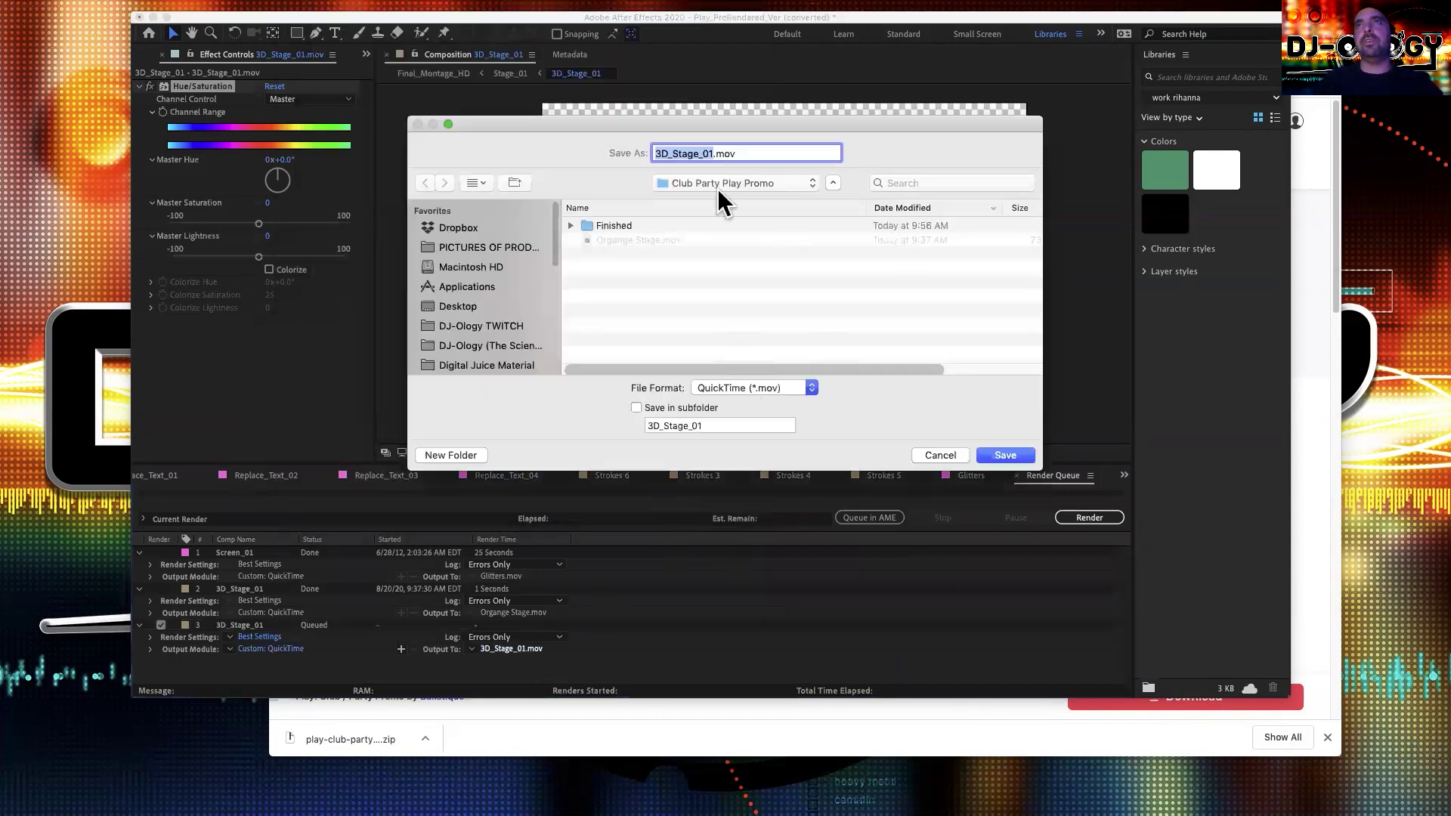
{"action": "left_click", "coordinate": [1006, 455]}
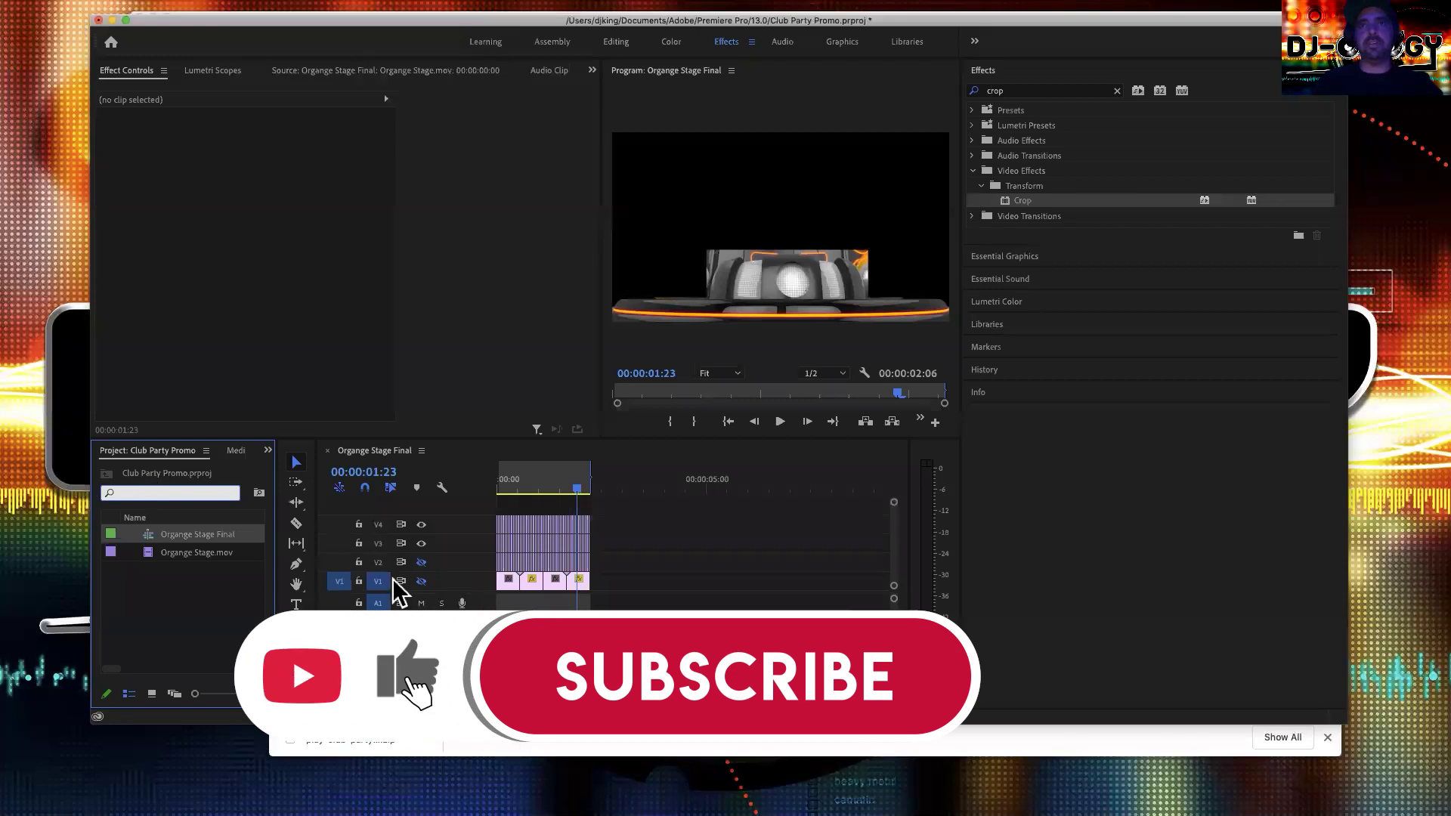
- Turn on the output of video tracks V1 and V2 in the Organge Stage Final sequence and enlarge the Premiere Pro window
{"action": "left_click", "coordinate": [421, 562]}
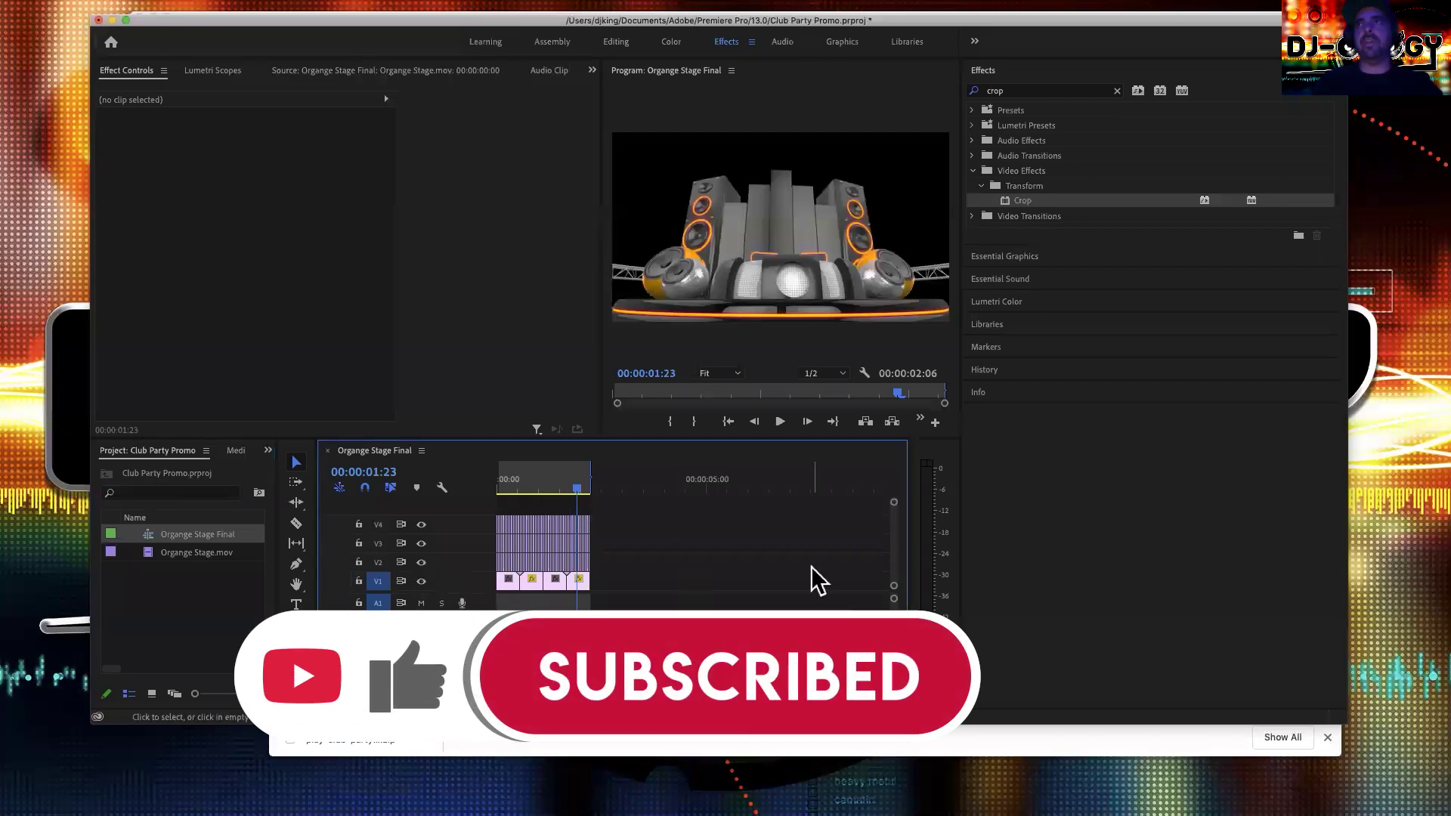
{"action": "left_click_drag", "start_coordinate": [878, 18], "coordinate": [841, 18]}
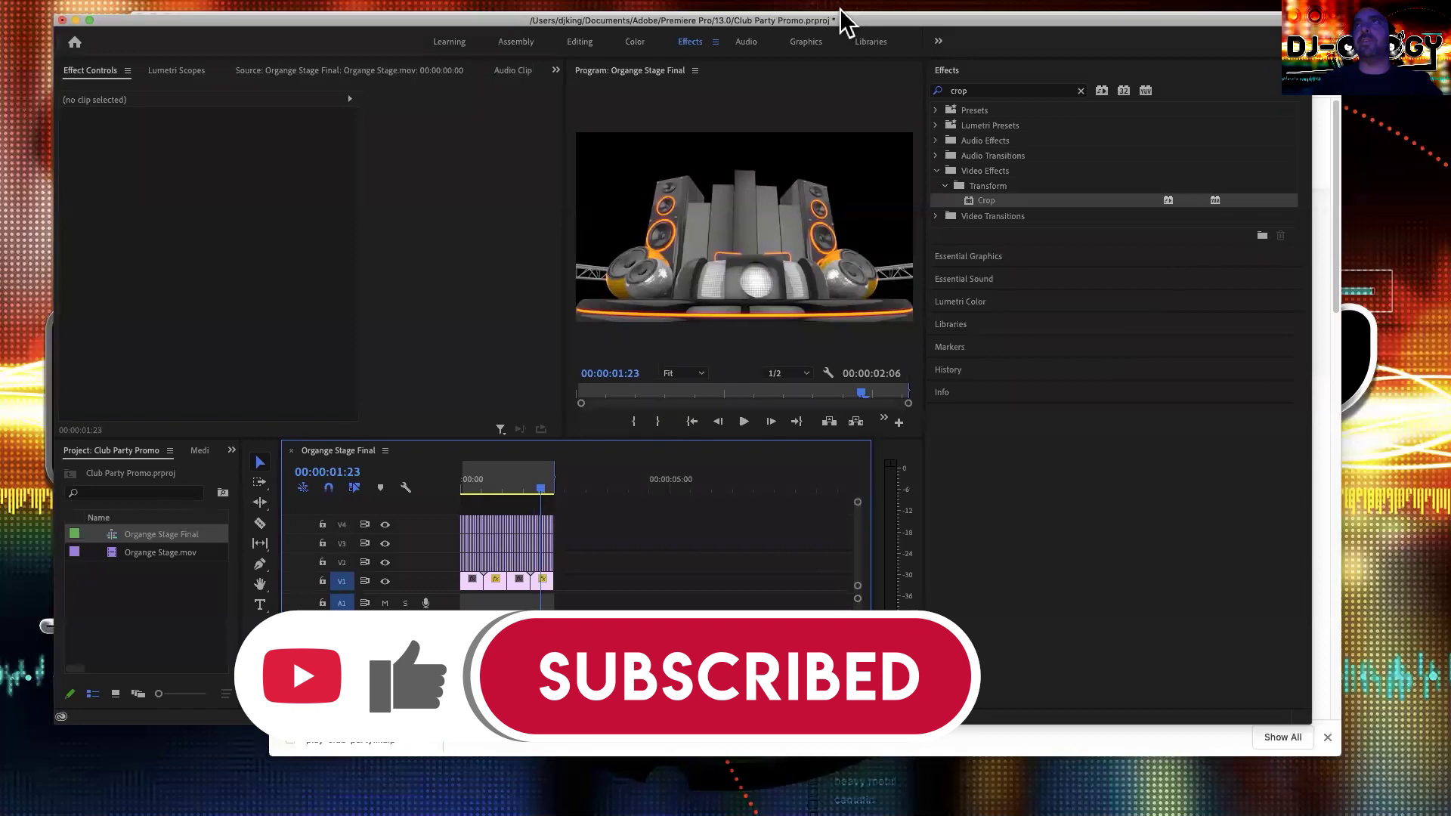
{"action": "left_click_drag", "start_coordinate": [1308, 719], "coordinate": [1425, 759]}
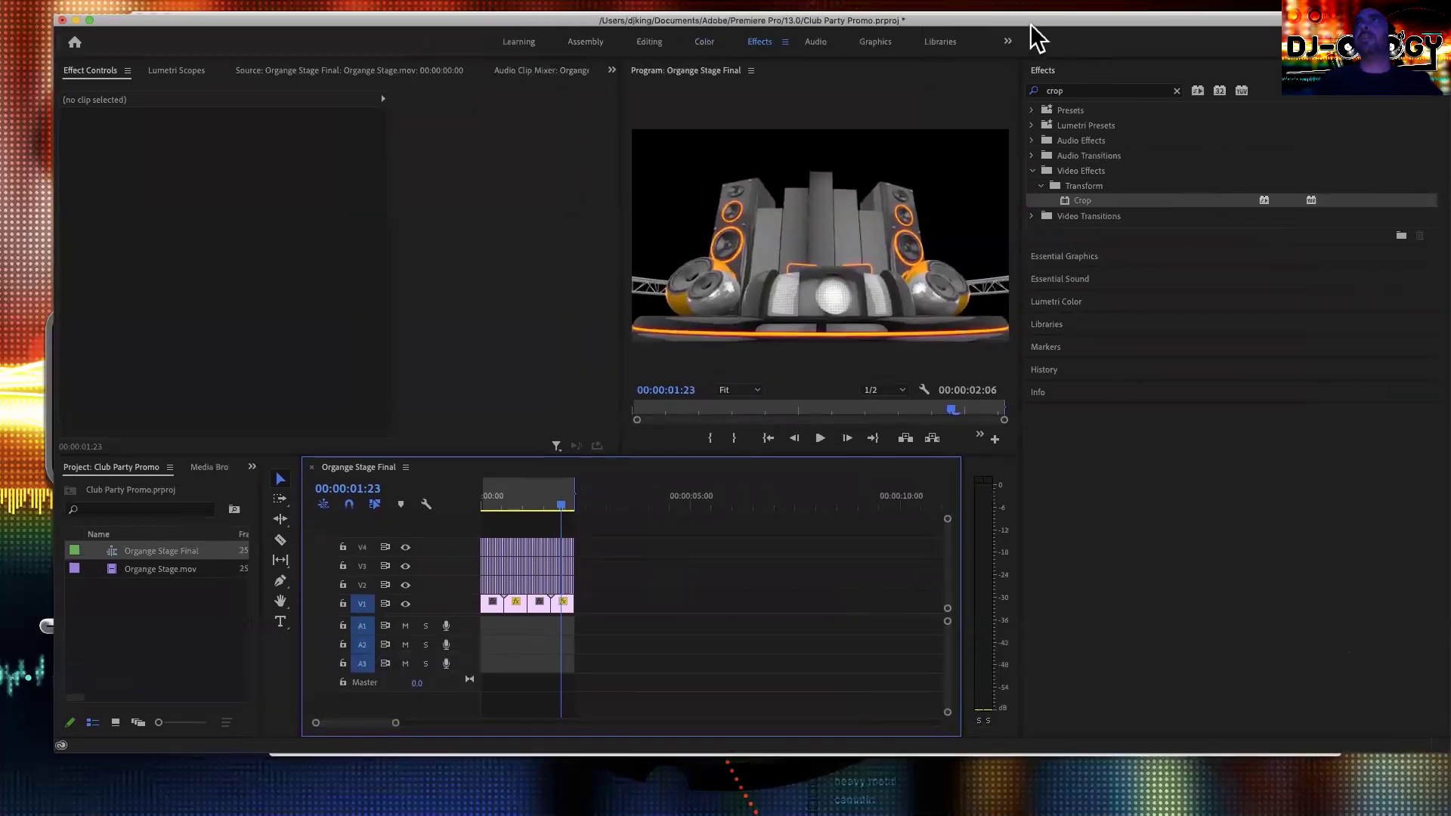
{"action": "left_click_drag", "start_coordinate": [1033, 26], "coordinate": [1004, 26]}
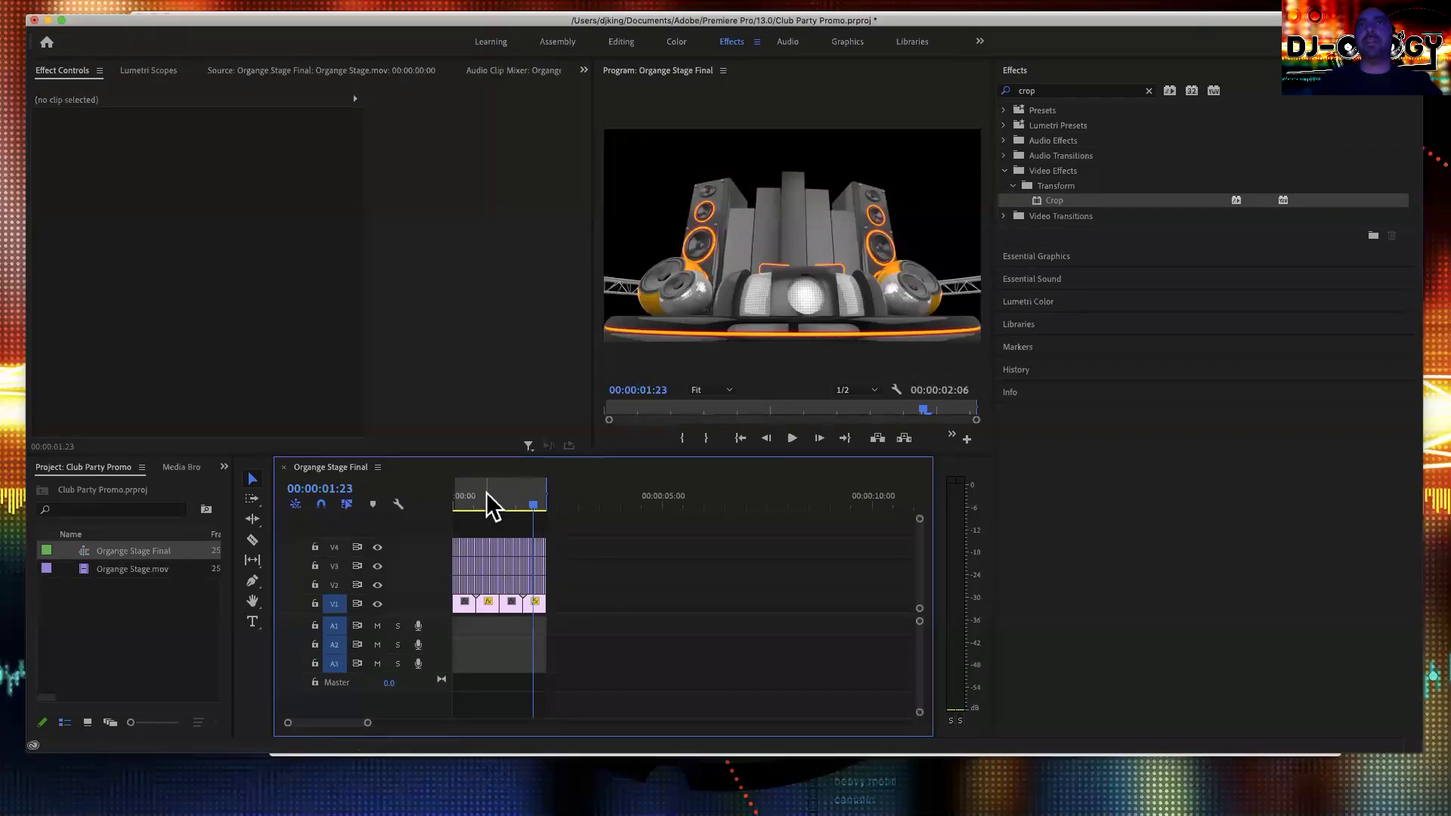
- Scrub the Organge Stage Final sequence back to its start, then forward to 00:00:01:14 to check the stage animation
{"action": "left_click_drag", "start_coordinate": [484, 499], "coordinate": [454, 527]}
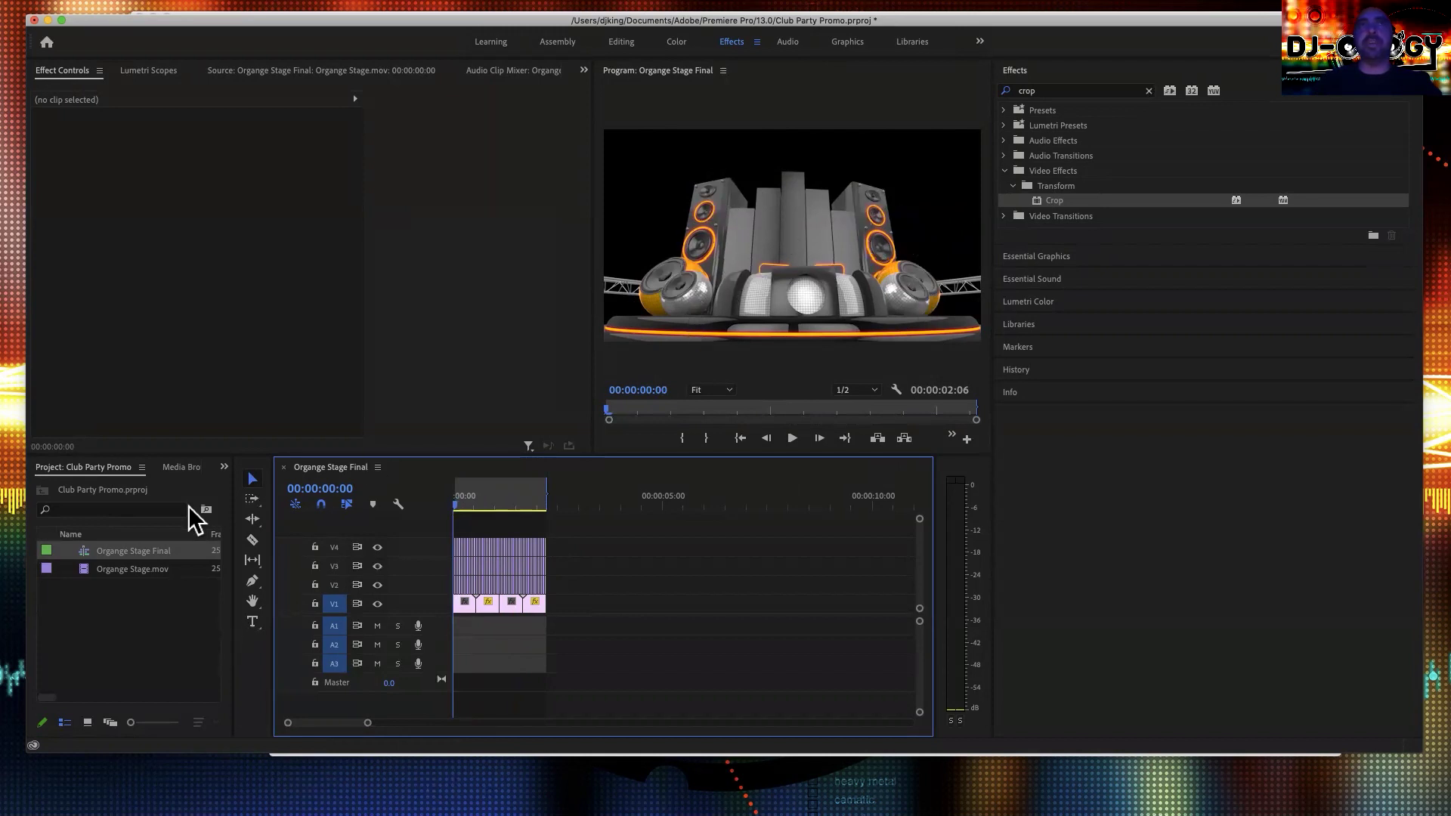
{"action": "left_click_drag", "start_coordinate": [124, 19], "coordinate": [135, 13]}
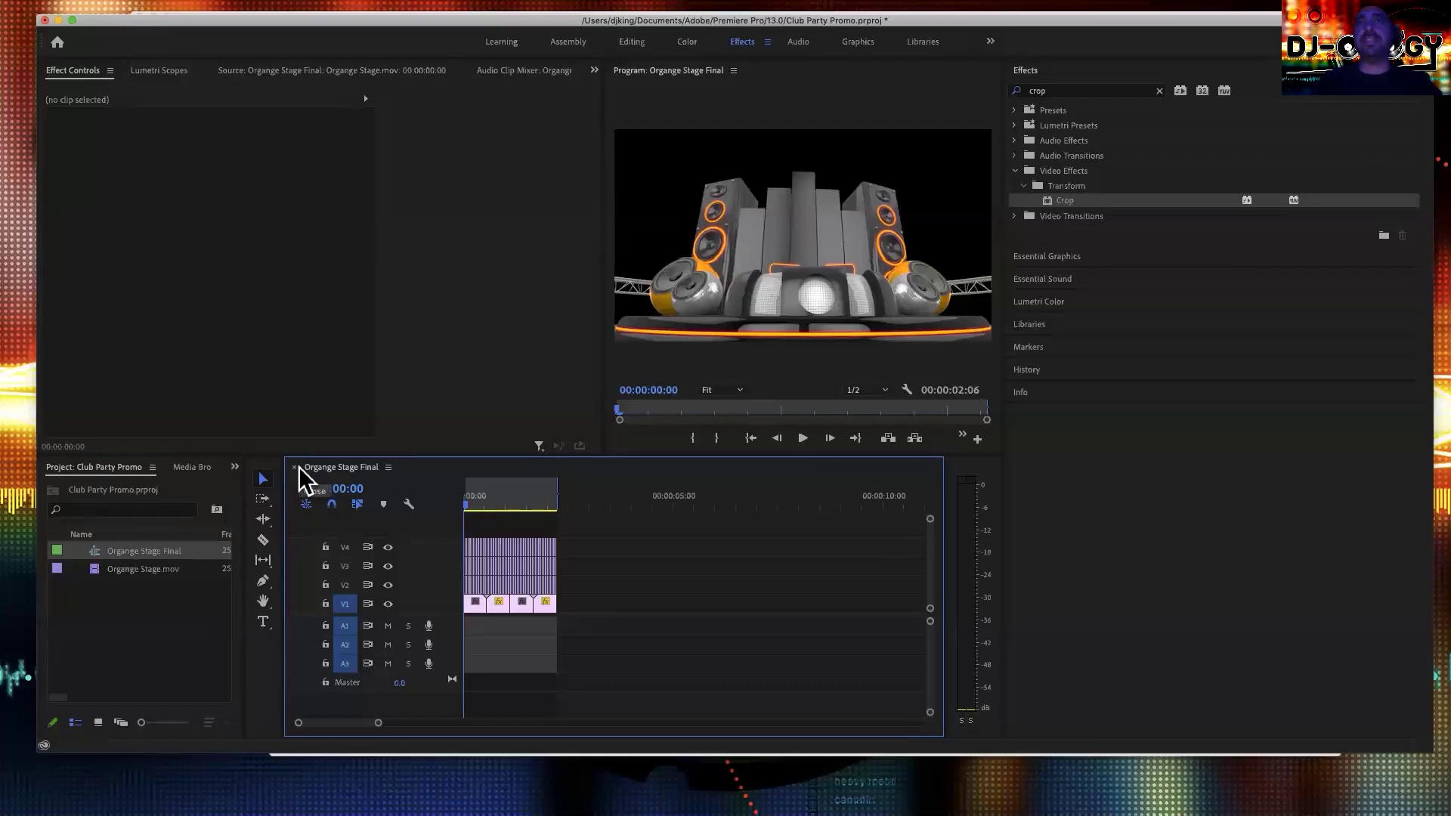
{"action": "left_click_drag", "start_coordinate": [496, 497], "coordinate": [529, 515]}
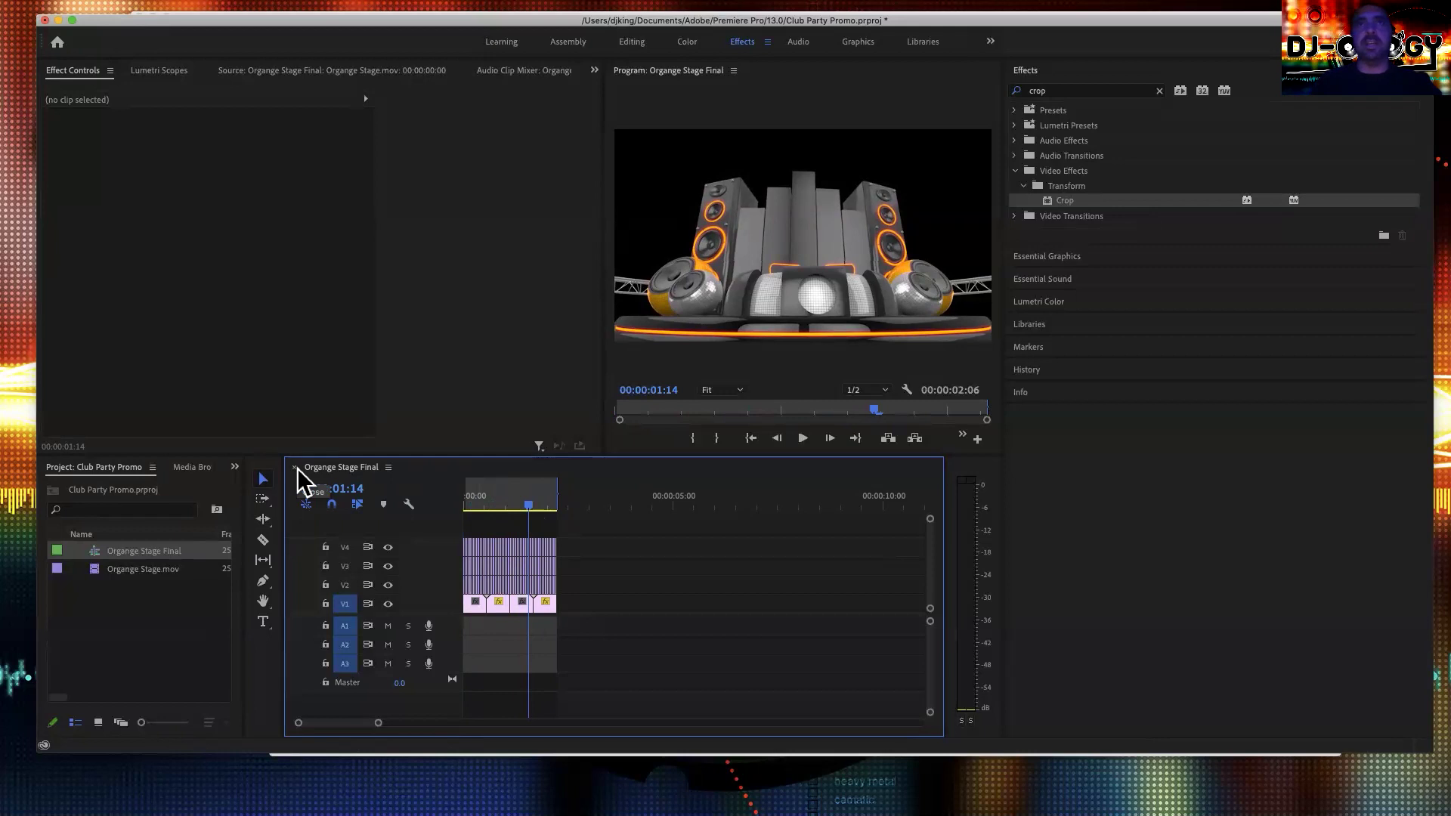
{"action": "left_click", "coordinate": [202, 596]}
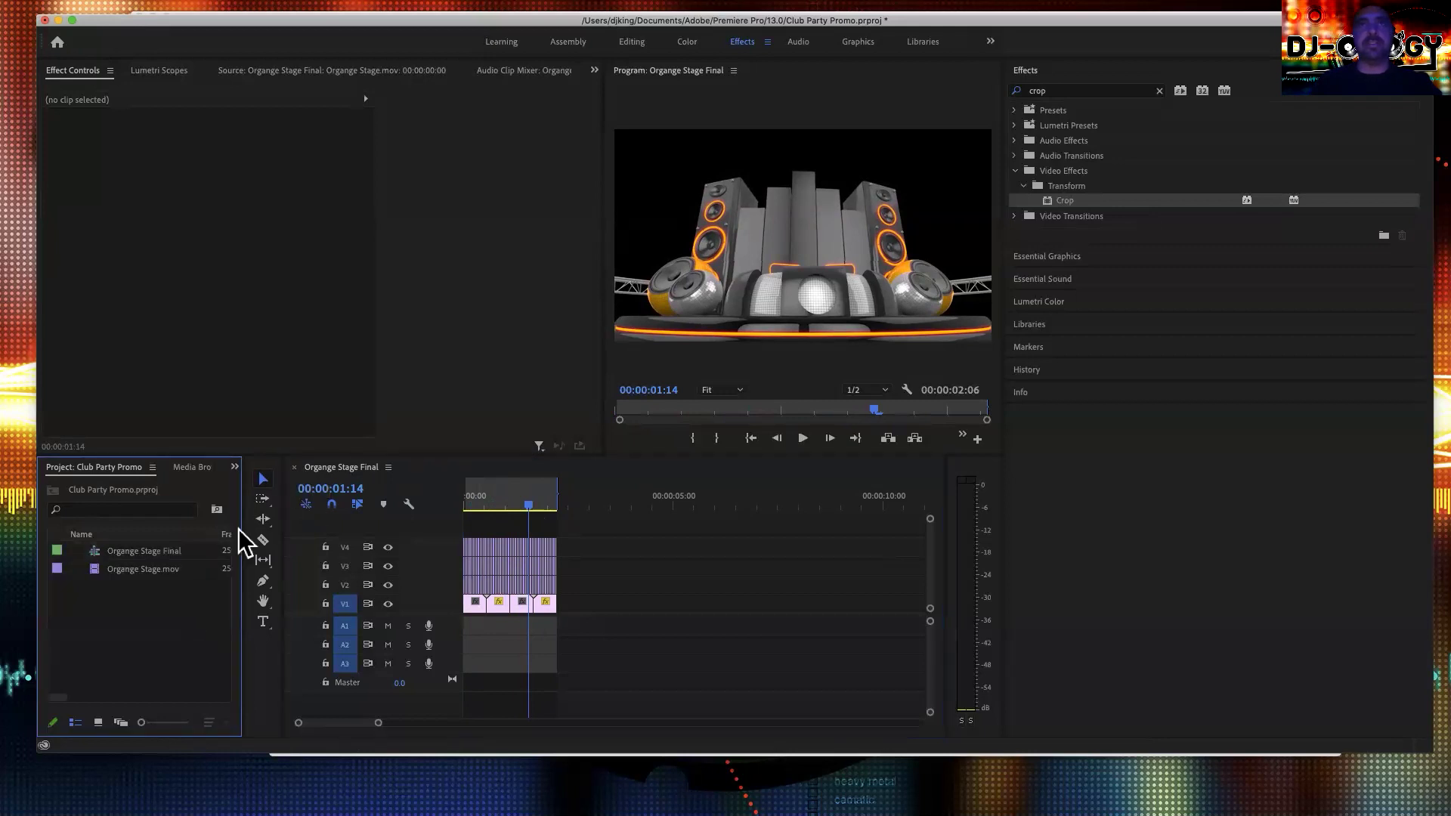
- Close the Organge Stage Final sequence and create a new sequence from Organge Stage.mov in the Club Party Play Promo folder
{"action": "left_click", "coordinate": [294, 468]}
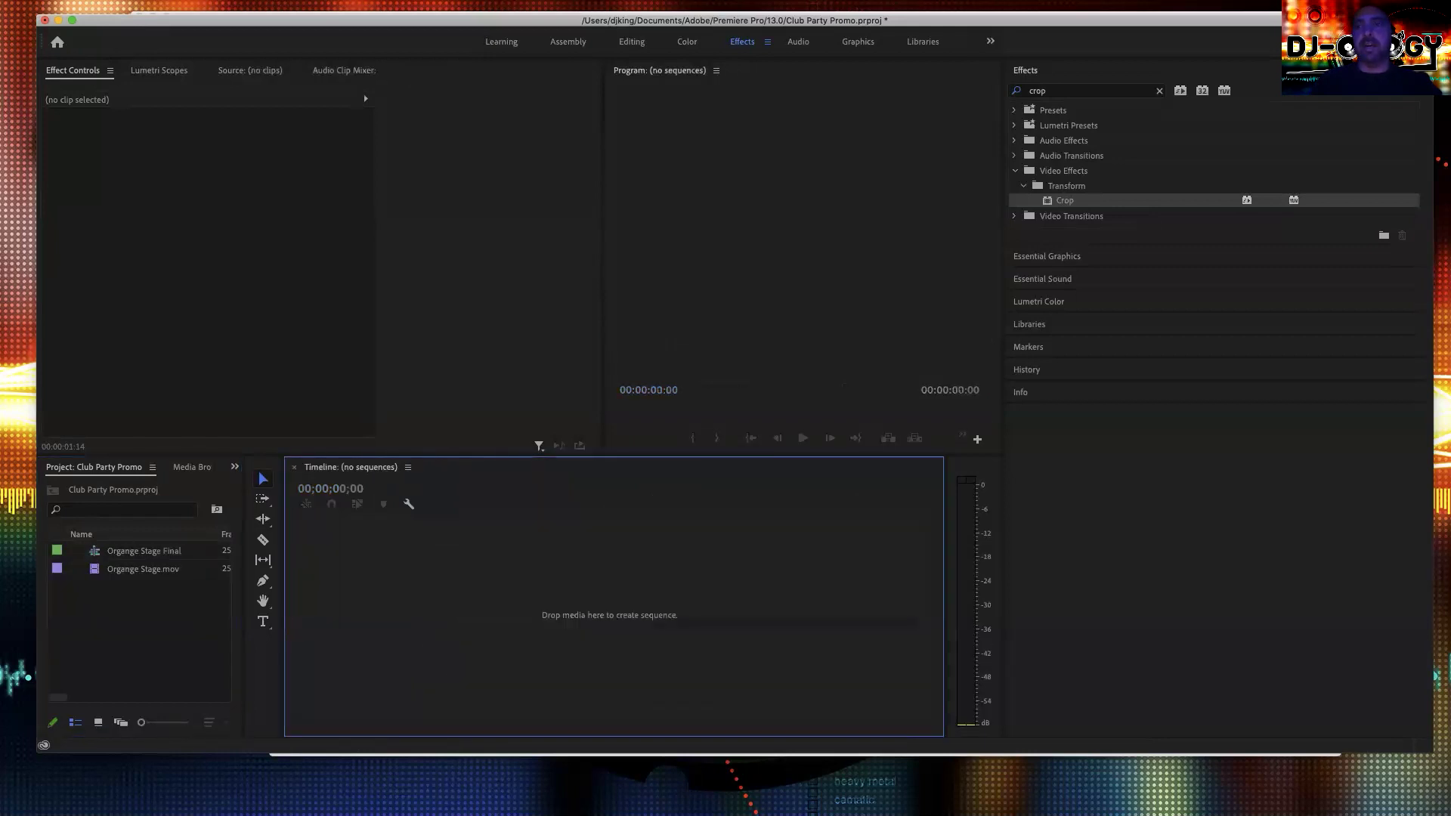
{"action": "left_click_drag", "start_coordinate": [257, 19], "coordinate": [1102, 106]}
{"action": "left_click", "coordinate": [1184, 194]}
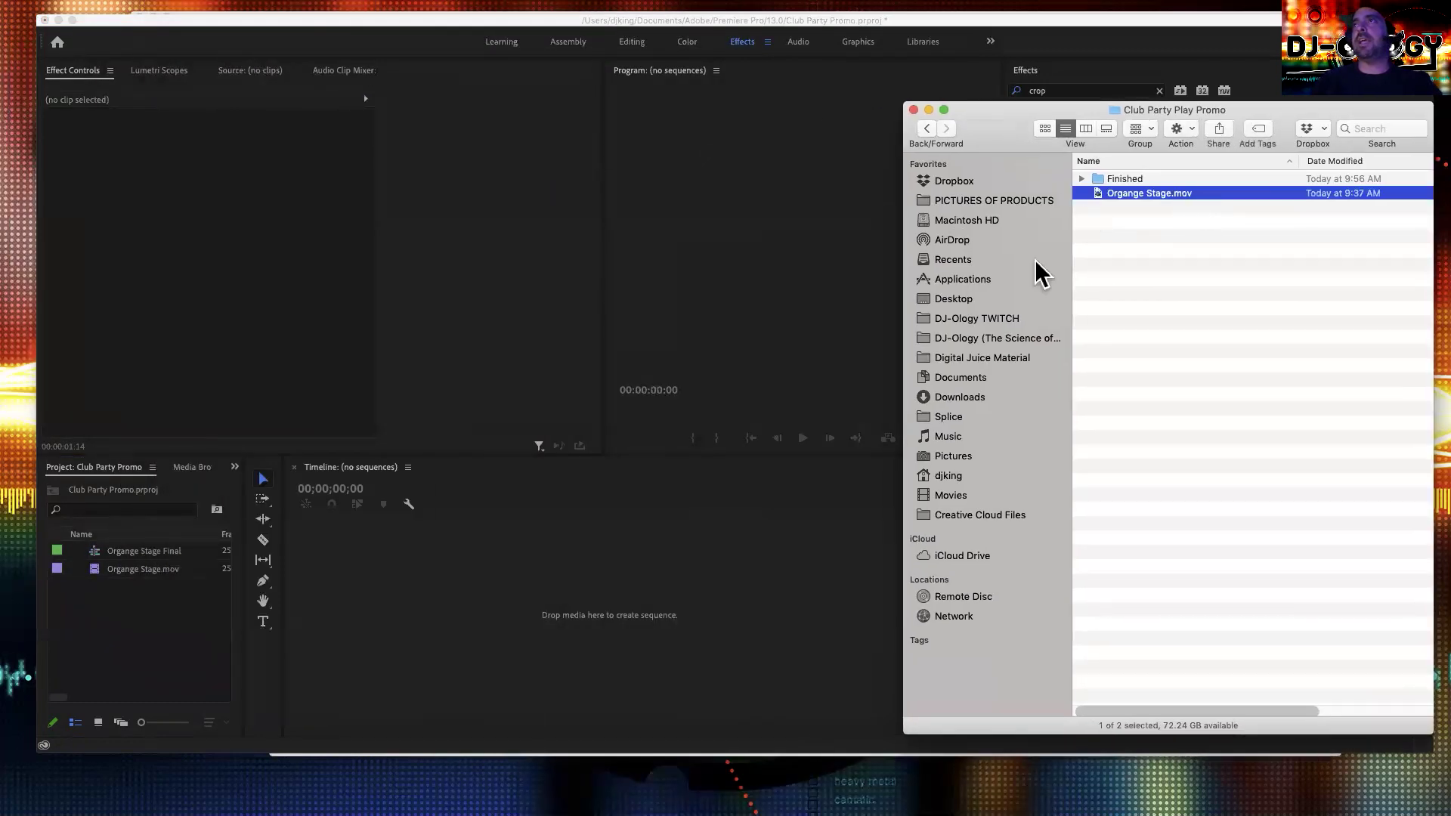
{"action": "left_click_drag", "start_coordinate": [1138, 207], "coordinate": [627, 623]}
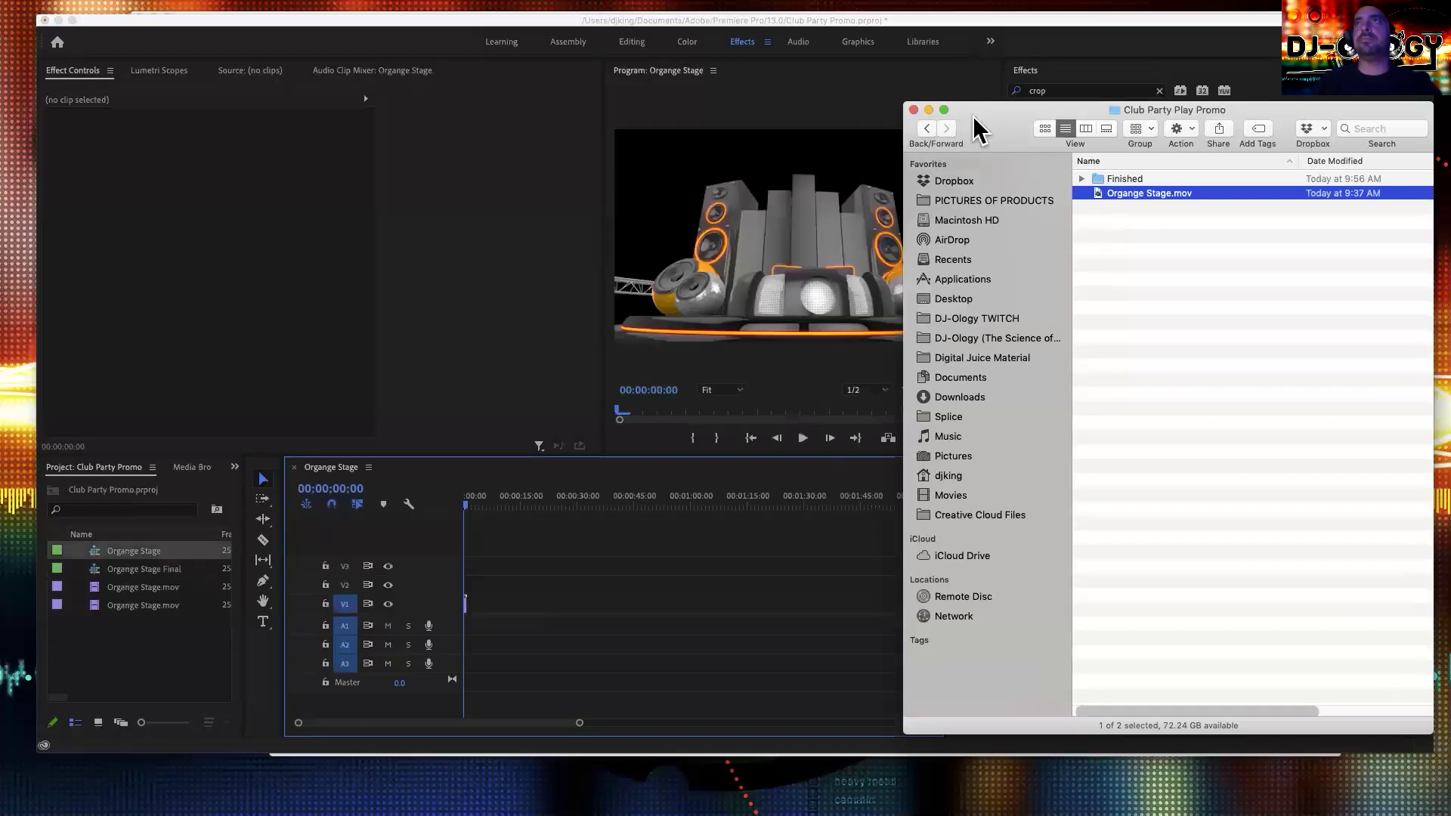
{"action": "left_click", "coordinate": [929, 110]}
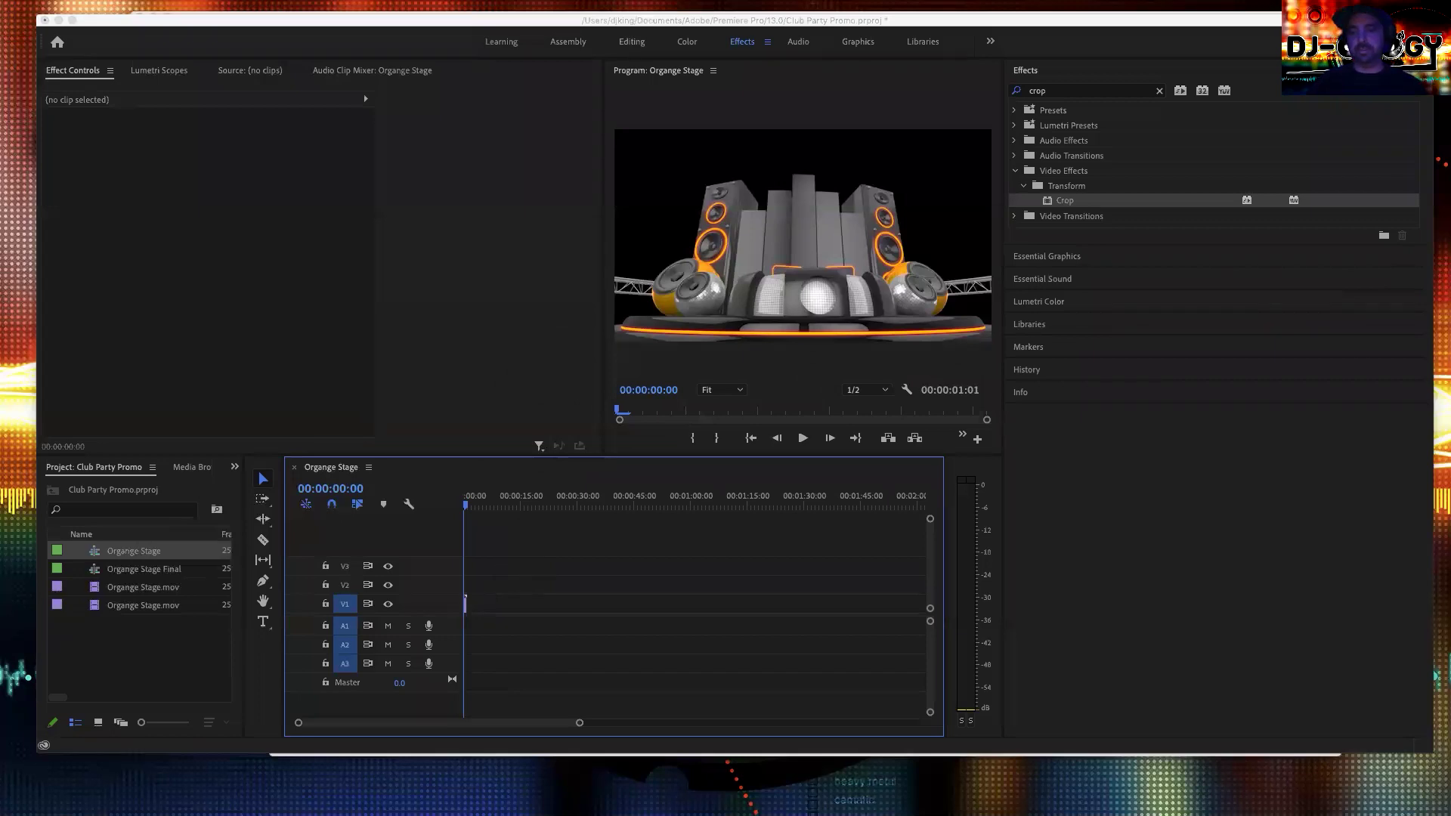
- Switch to After Effects and look through the open compositions to bring up 3D_Stage_06
{"action": "key", "text": "super+Tab"}
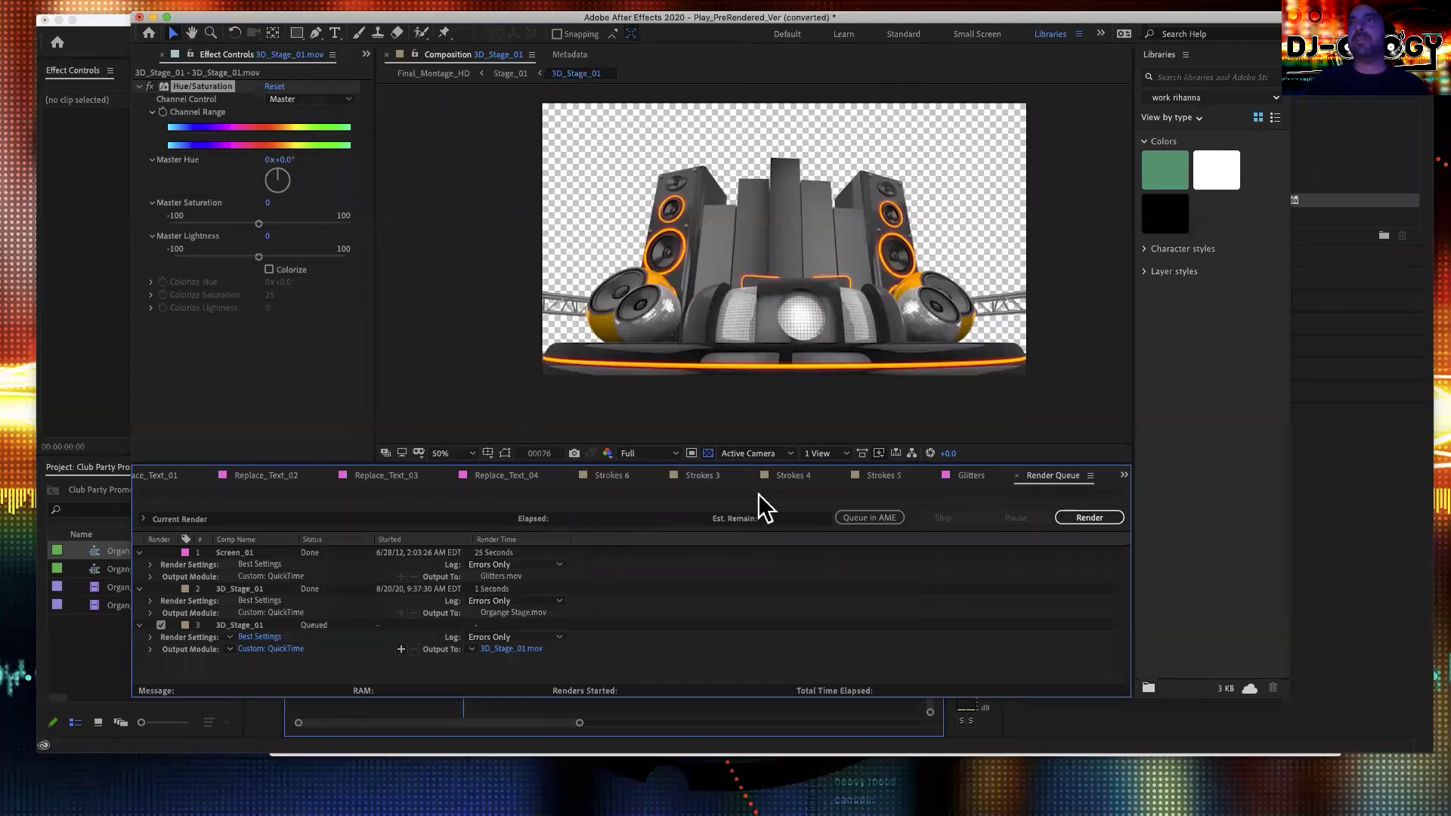
{"action": "left_click", "coordinate": [971, 476]}
{"action": "left_click", "coordinate": [877, 476]}
{"action": "left_click", "coordinate": [792, 476]}
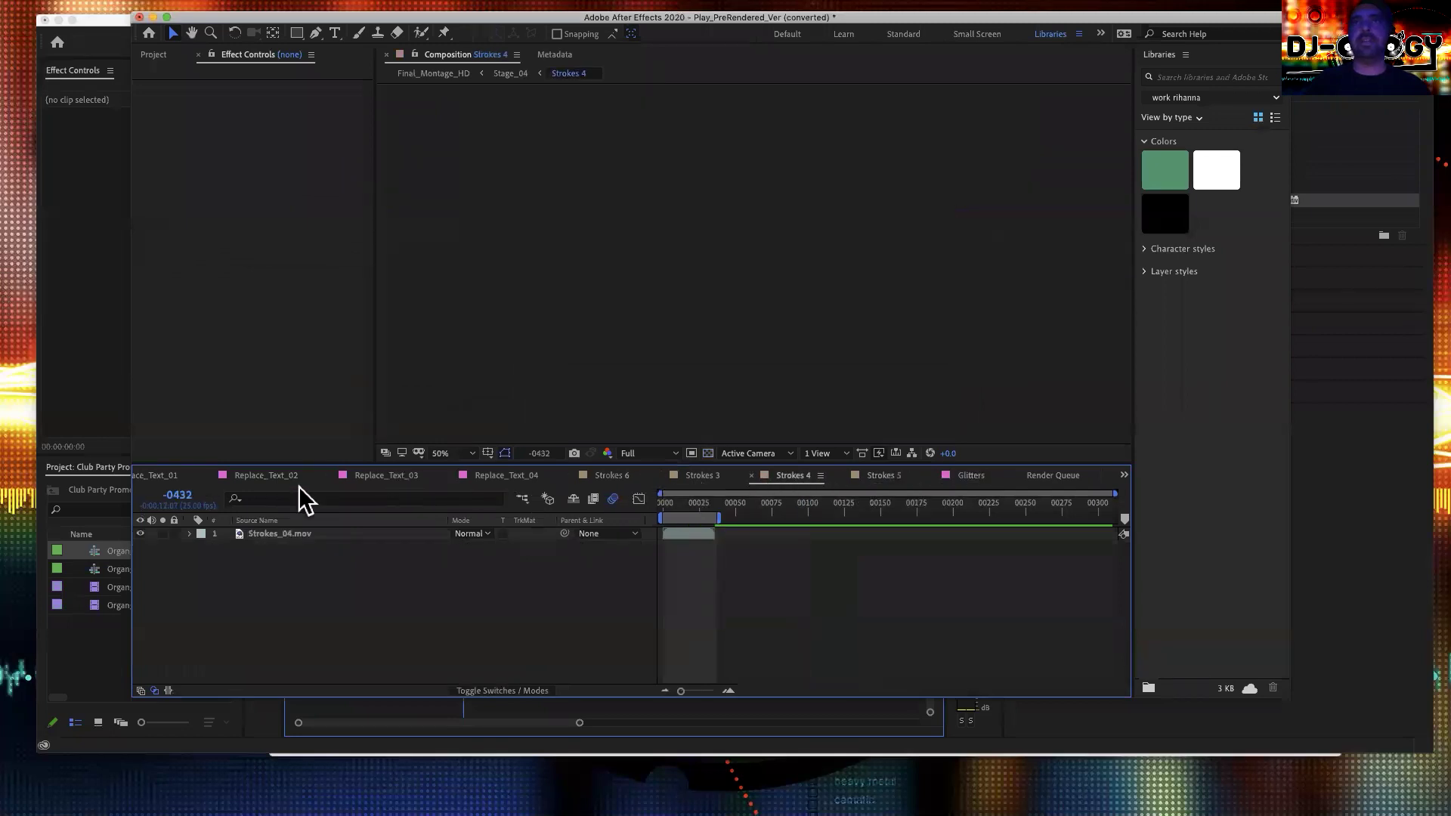
{"action": "left_click", "coordinate": [388, 476]}
{"action": "left_click", "coordinate": [328, 477]}
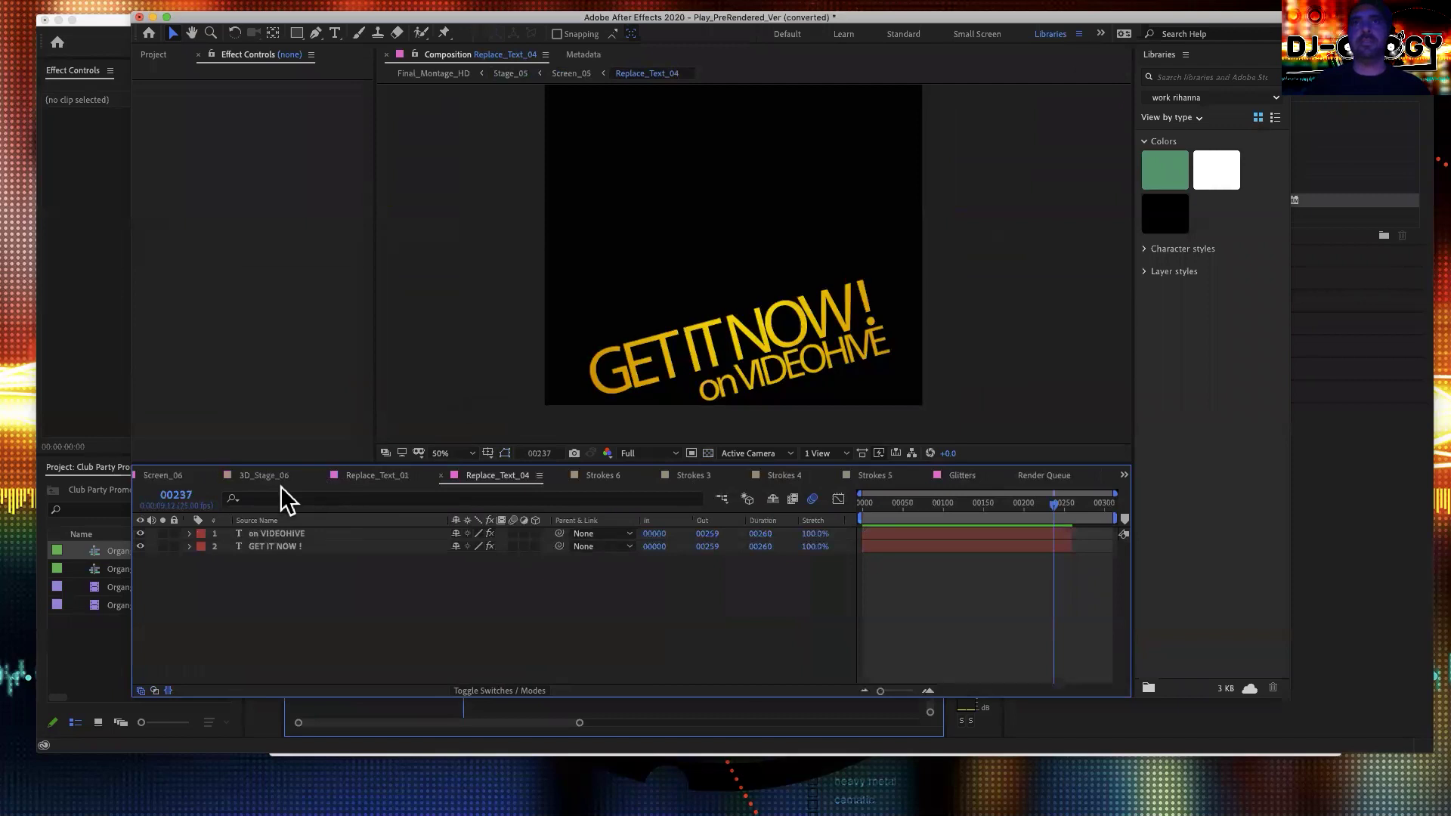
{"action": "left_click", "coordinate": [266, 476]}
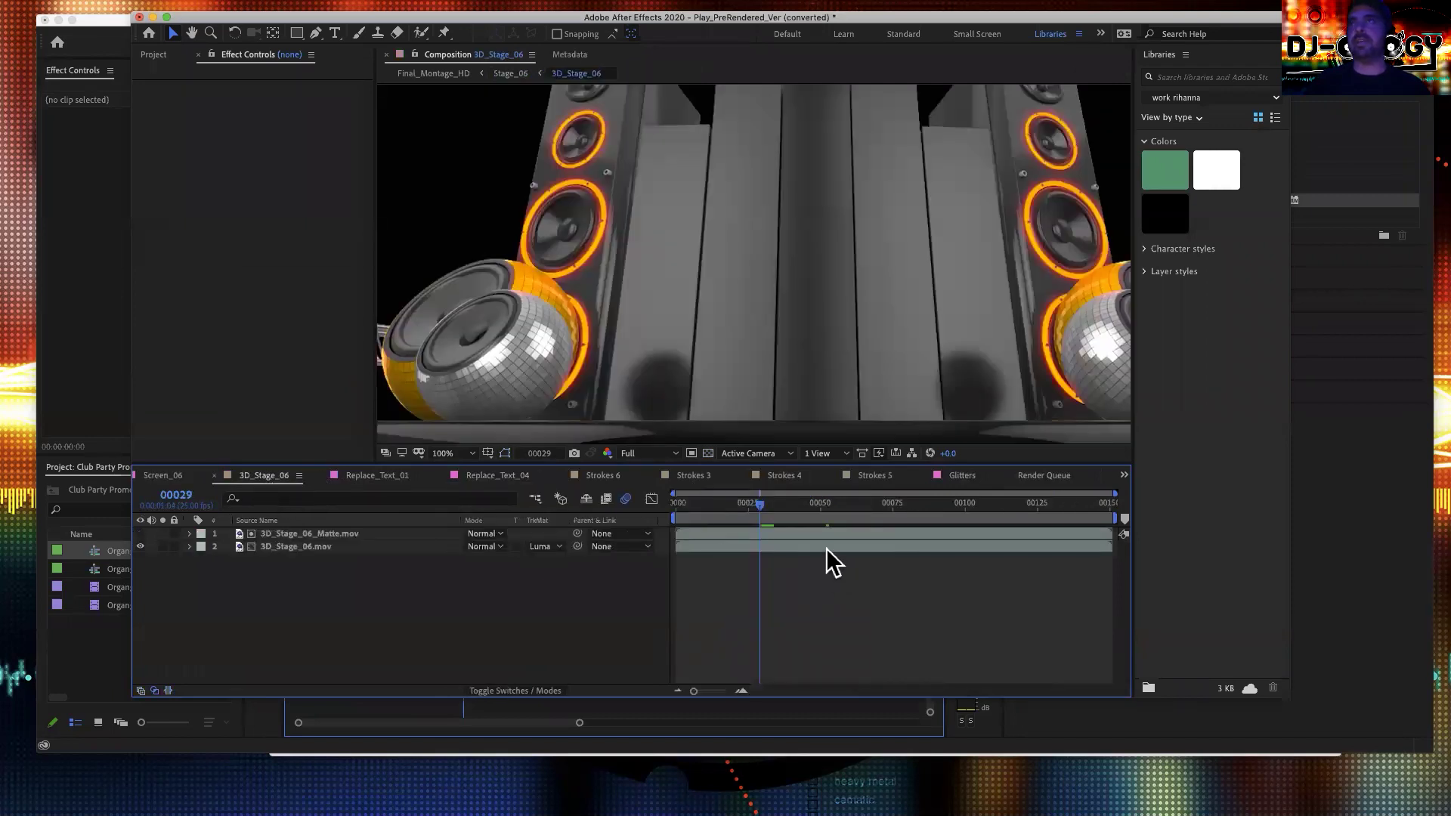
{"action": "key", "text": "ctrl+Up"}
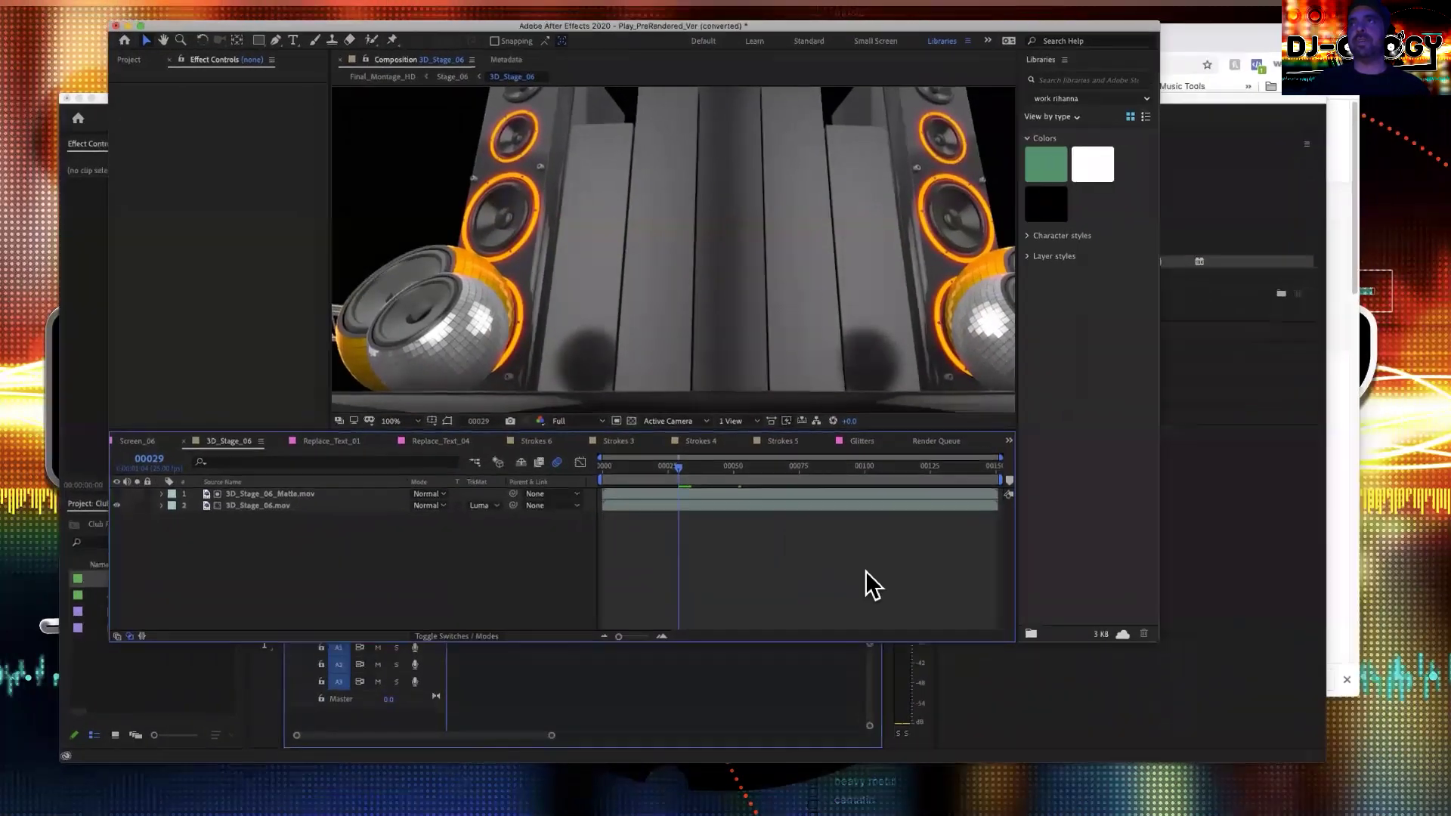
{"action": "left_click", "coordinate": [864, 570]}
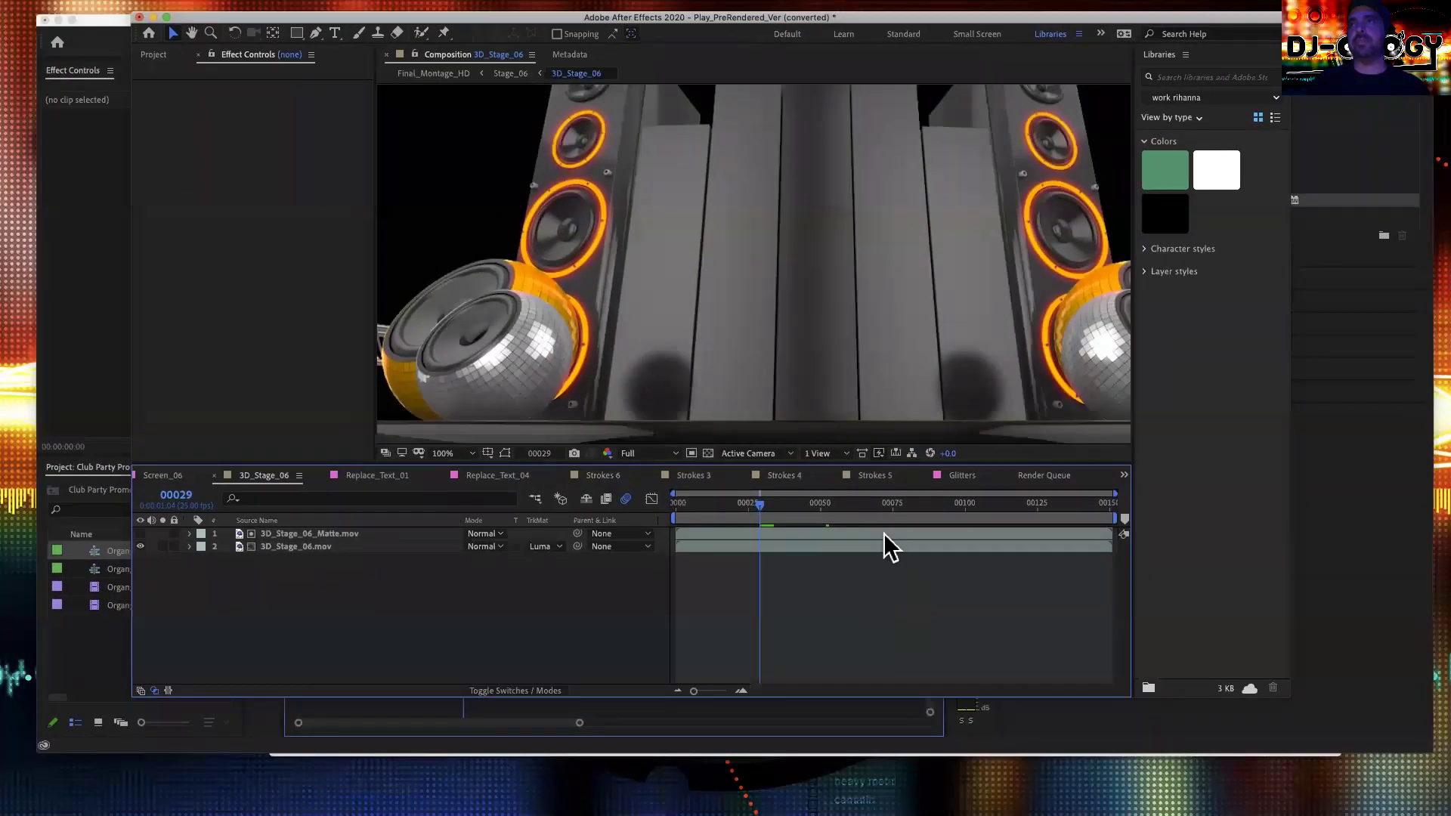
- Set the Hue/Saturation Master Hue of the 3D_Stage_06.mov layer to 210° to turn the orange glow blue
{"action": "left_click", "coordinate": [342, 547]}
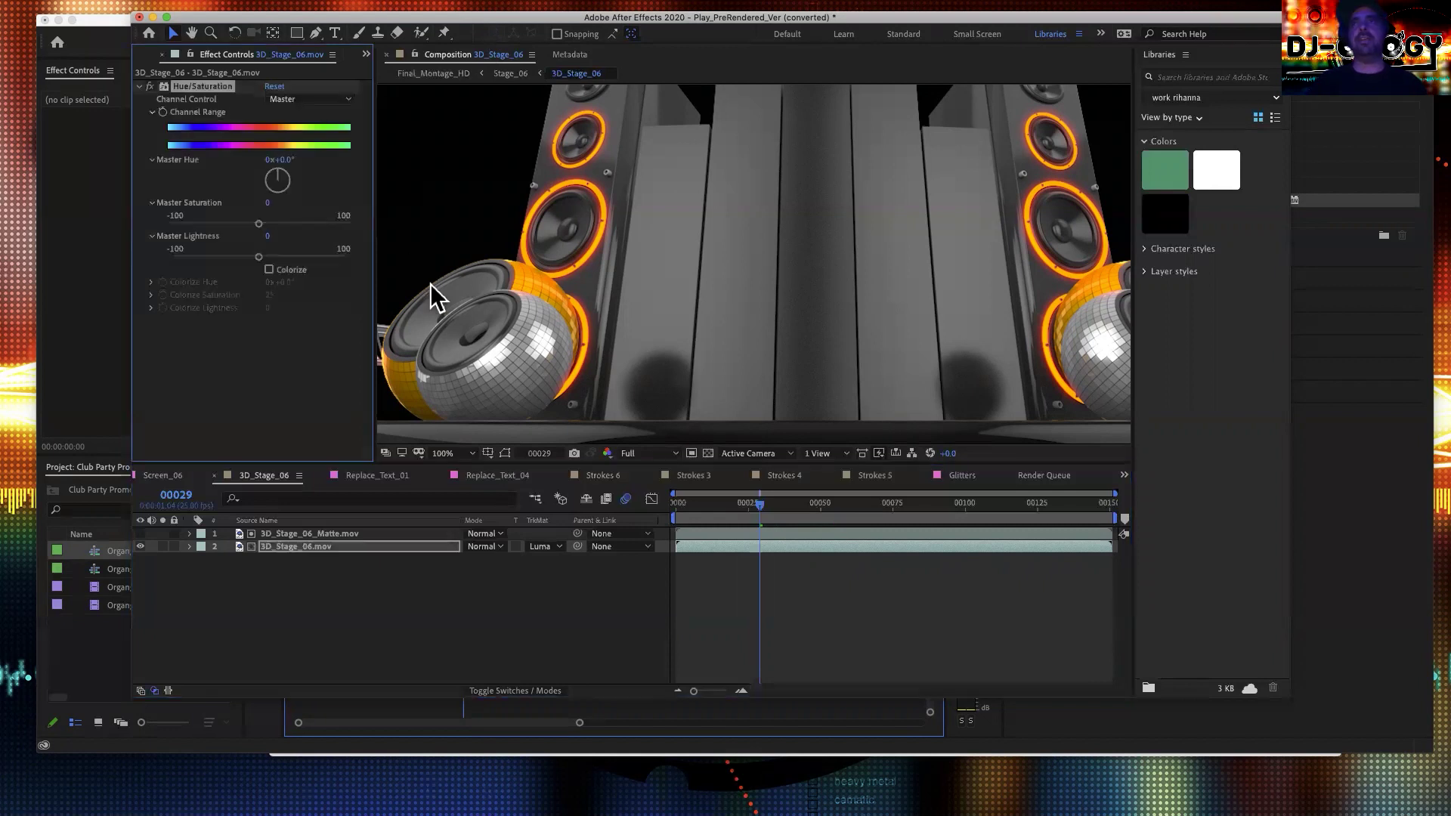
{"action": "mouse_move", "coordinate": [278, 194]}
{"action": "left_mouse_down"}
{"action": "mouse_move", "coordinate": [262, 178]}
{"action": "mouse_move", "coordinate": [272, 202]}
{"action": "mouse_move", "coordinate": [302, 204]}
{"action": "mouse_move", "coordinate": [294, 224]}
{"action": "mouse_move", "coordinate": [254, 195]}
{"action": "mouse_move", "coordinate": [272, 227]}
{"action": "mouse_move", "coordinate": [295, 179]}
{"action": "mouse_move", "coordinate": [308, 201]}
{"action": "mouse_move", "coordinate": [274, 215]}
{"action": "left_mouse_up"}
{"action": "left_click", "coordinate": [343, 628]}
{"action": "left_click", "coordinate": [280, 546]}
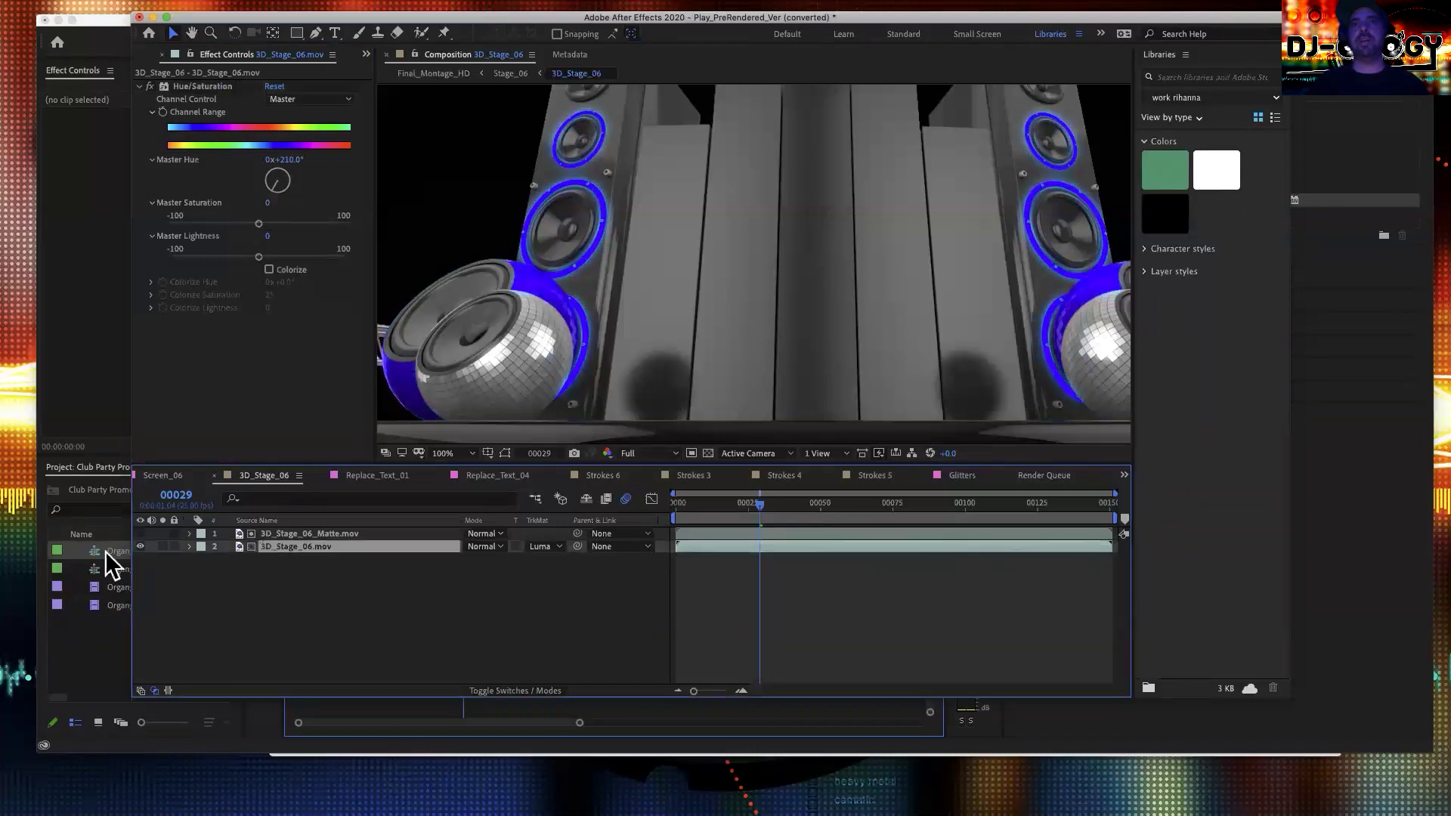
{"action": "left_click", "coordinate": [347, 536]}
{"action": "left_click", "coordinate": [347, 547]}
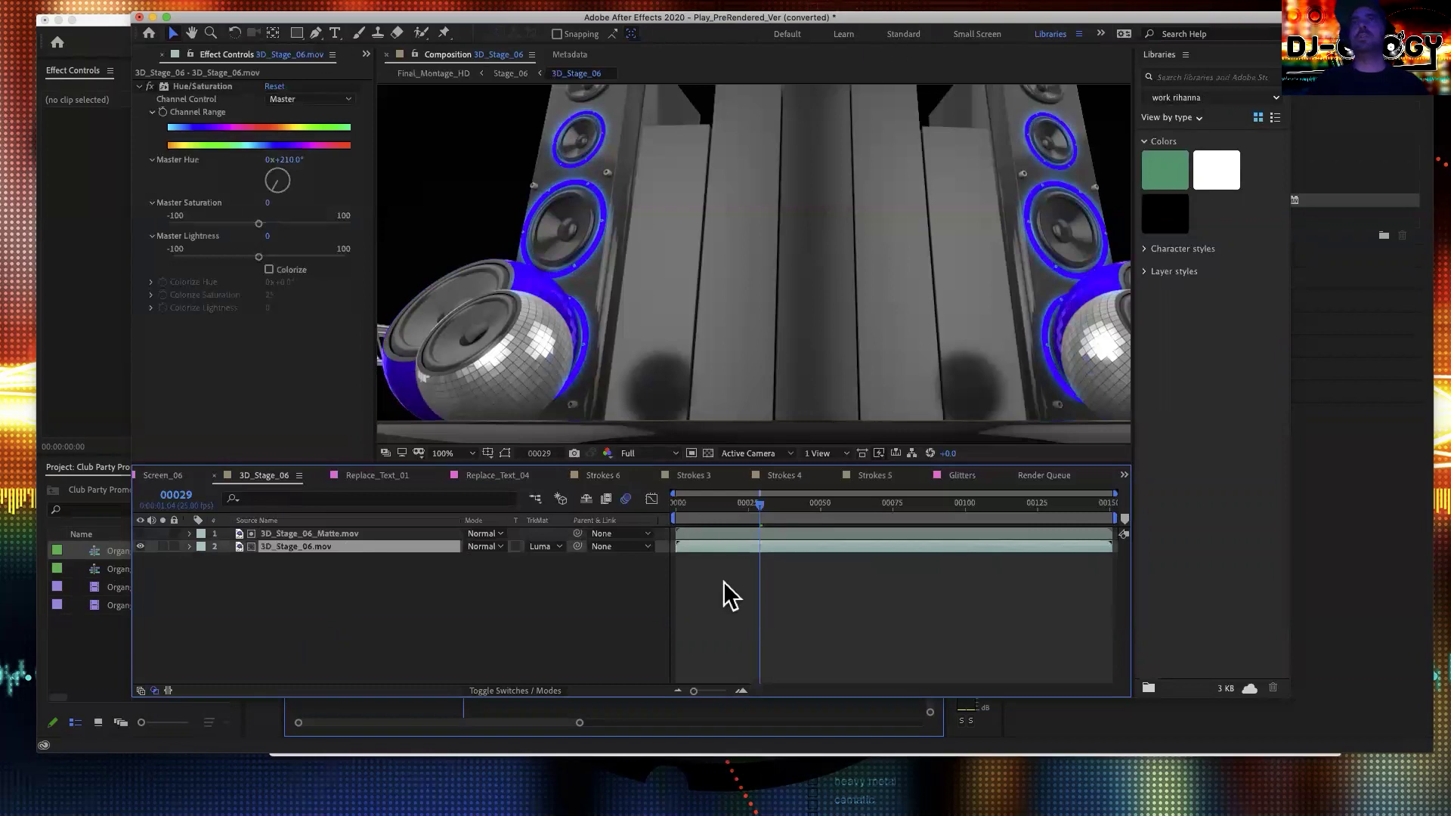
- Move to frame 34, set the 3D_Stage_06.mov layer's Master Hue to -19°, and return to Premiere Pro
{"action": "left_click_drag", "start_coordinate": [845, 499], "coordinate": [778, 526]}
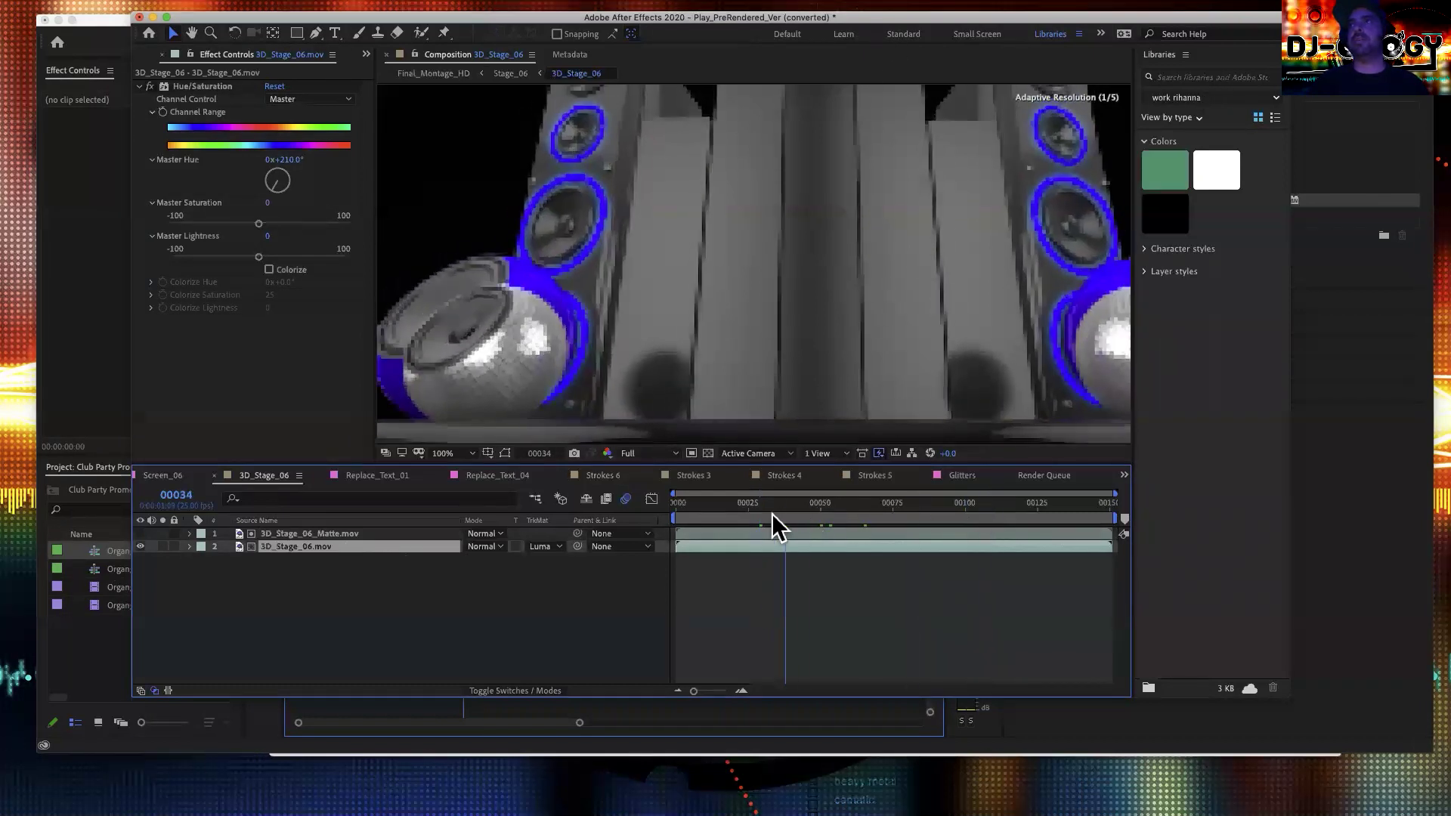
{"action": "left_click_drag", "start_coordinate": [285, 184], "coordinate": [276, 170]}
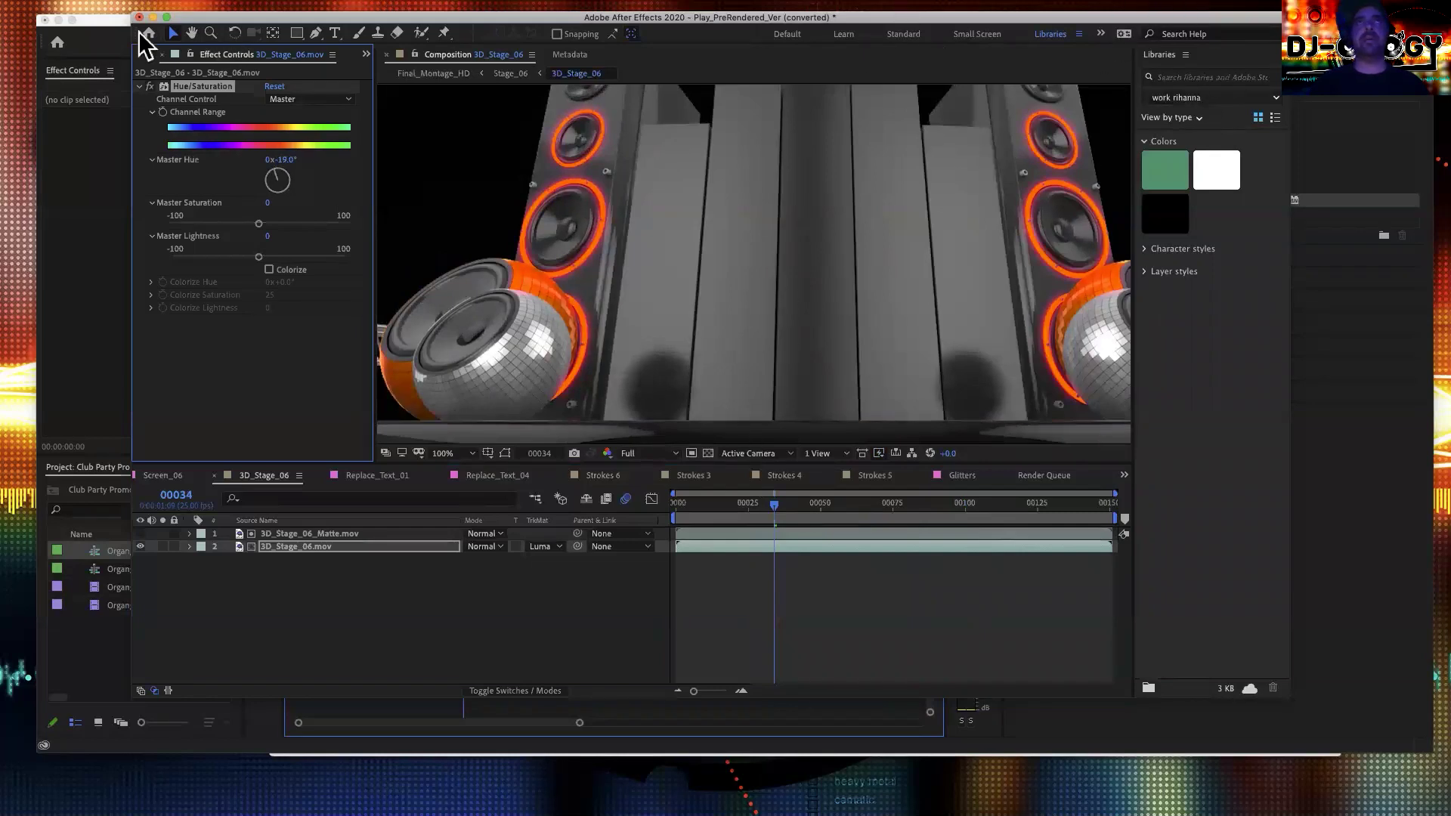
{"action": "left_click", "coordinate": [153, 16]}
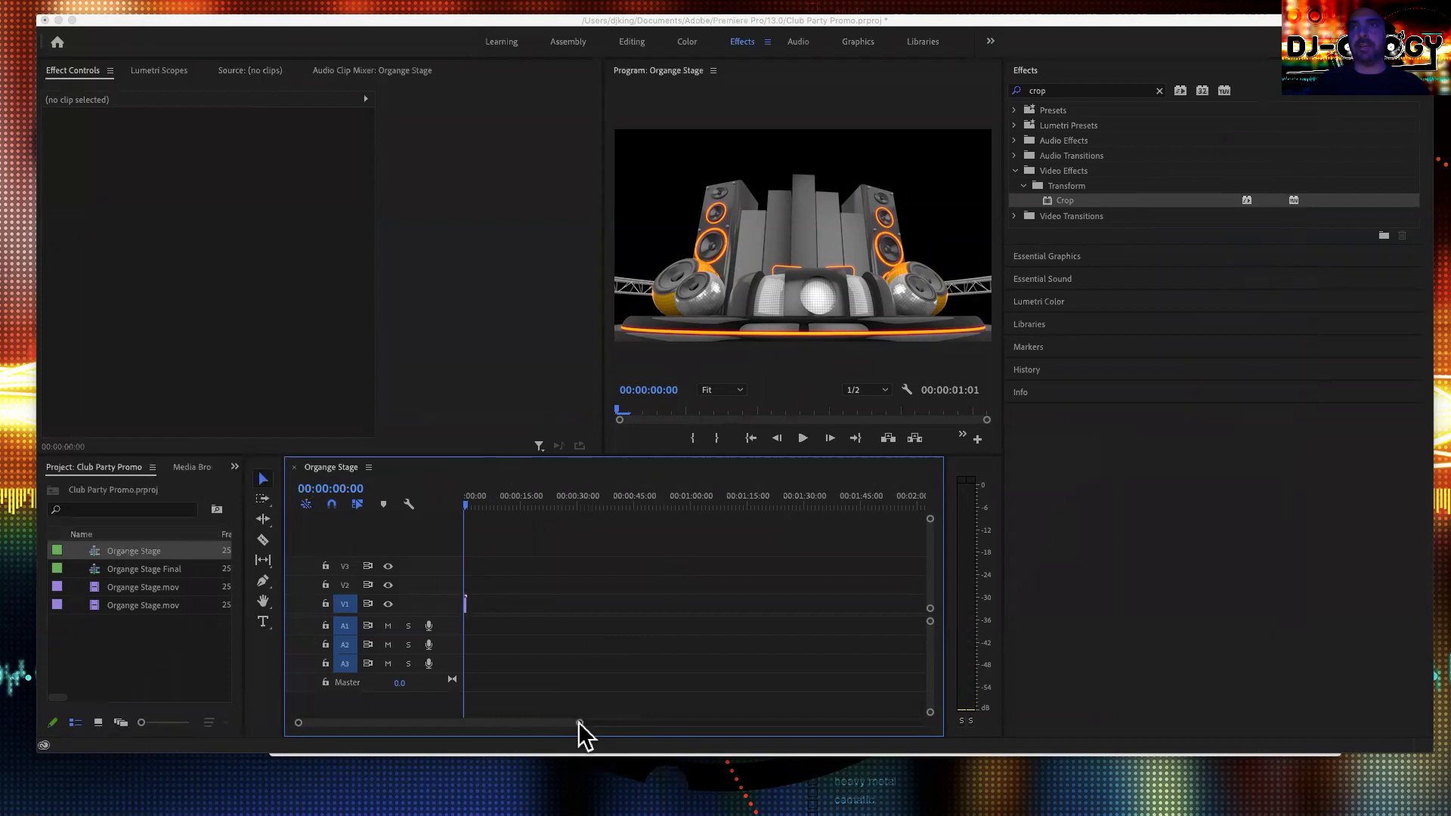
- Stack two copies of Organge Stage.mov at the sequence start on V2 and V1, with V1's output turned off
{"action": "left_click", "coordinate": [631, 739]}
{"action": "left_click_drag", "start_coordinate": [583, 727], "coordinate": [460, 761]}
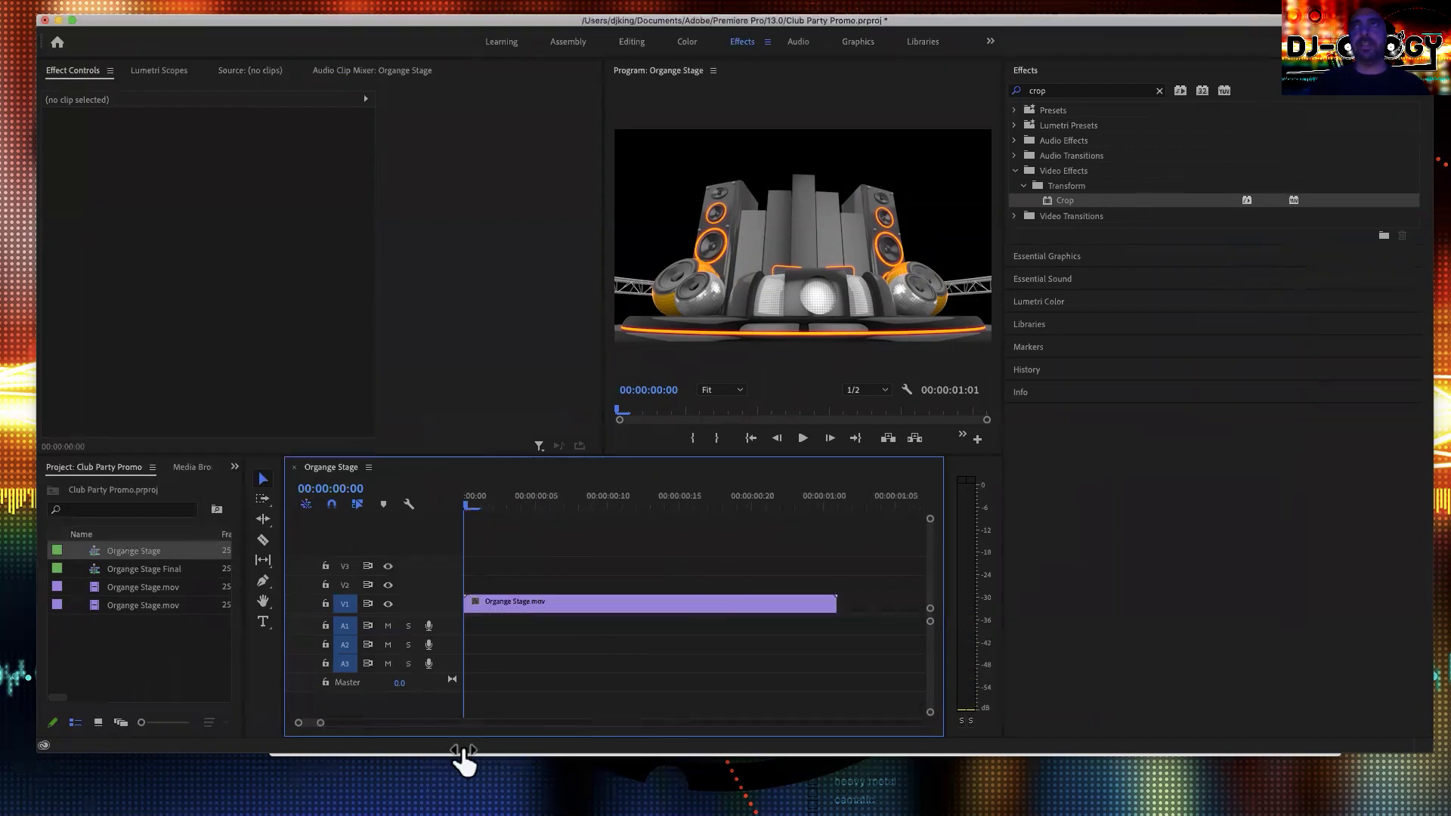
{"action": "left_click", "coordinate": [525, 603]}
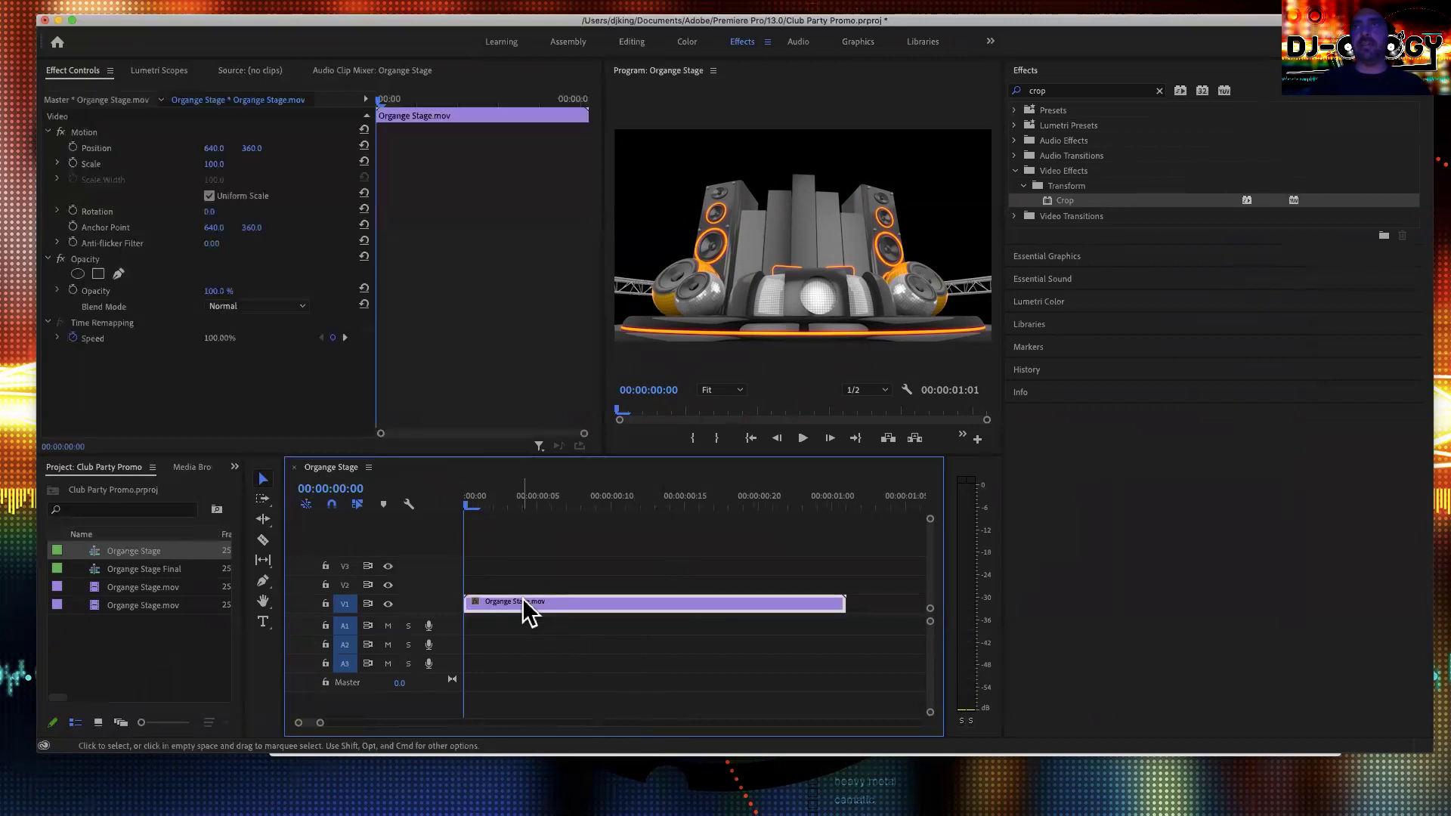
{"action": "left_click_drag", "start_coordinate": [565, 502], "coordinate": [456, 600]}
{"action": "left_click_drag", "start_coordinate": [588, 602], "coordinate": [575, 587]}
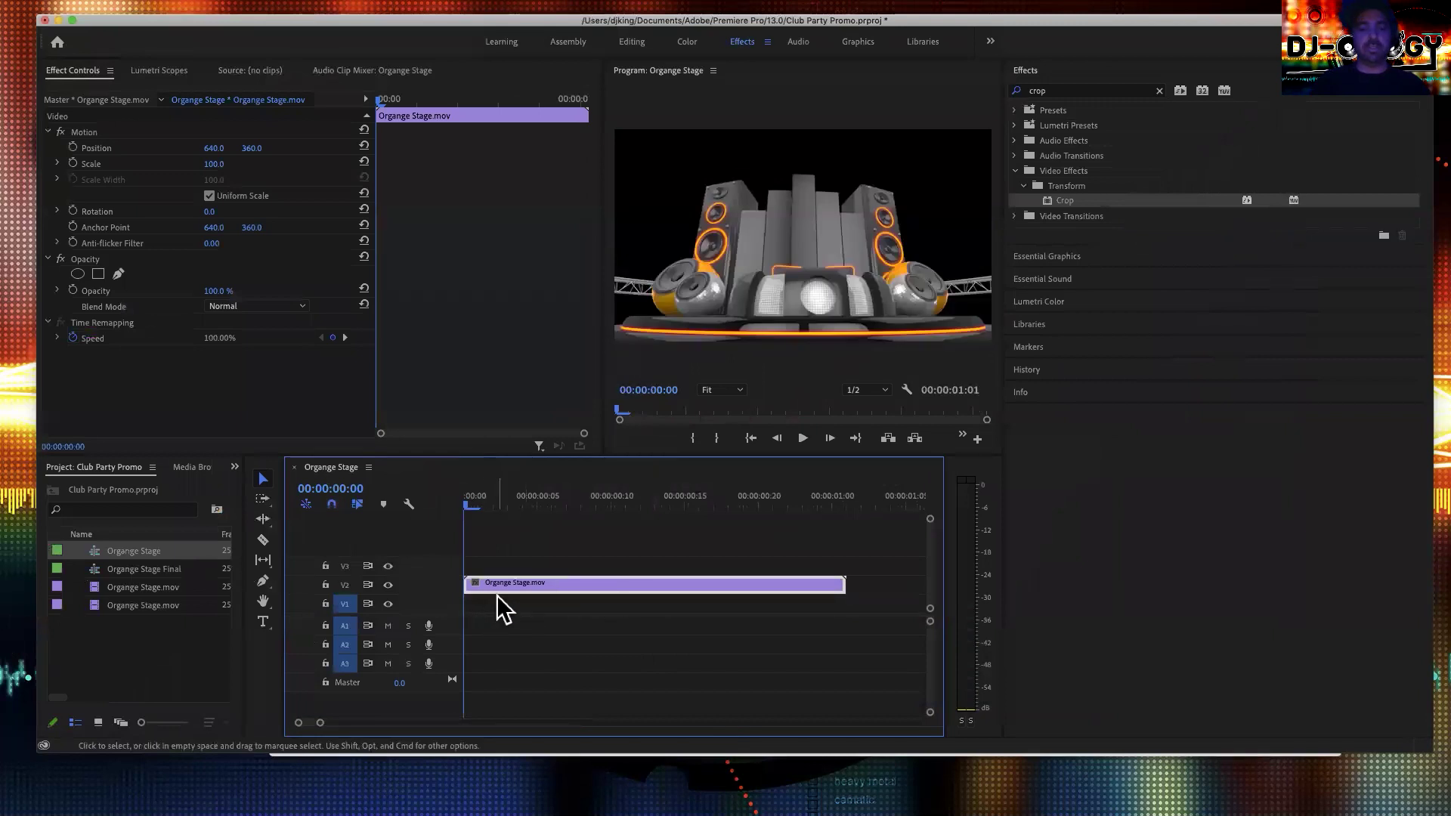
{"action": "left_click_drag", "start_coordinate": [533, 587], "coordinate": [567, 603]}
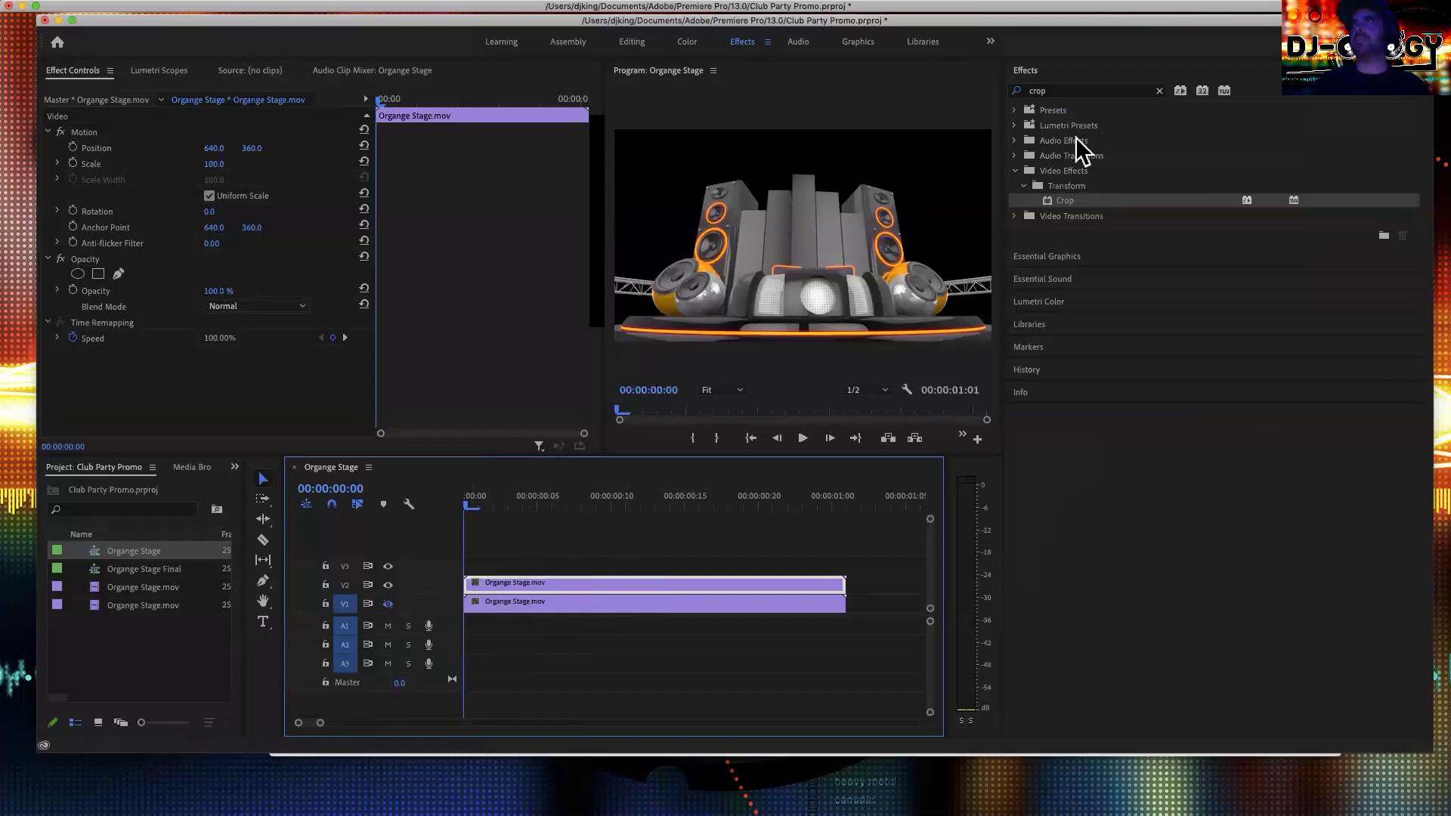
- Apply the Crop effect to the Organge Stage.mov clip on V2 and scrub the sequence to 00:00:00:12
{"action": "left_click_drag", "start_coordinate": [1077, 201], "coordinate": [661, 587]}
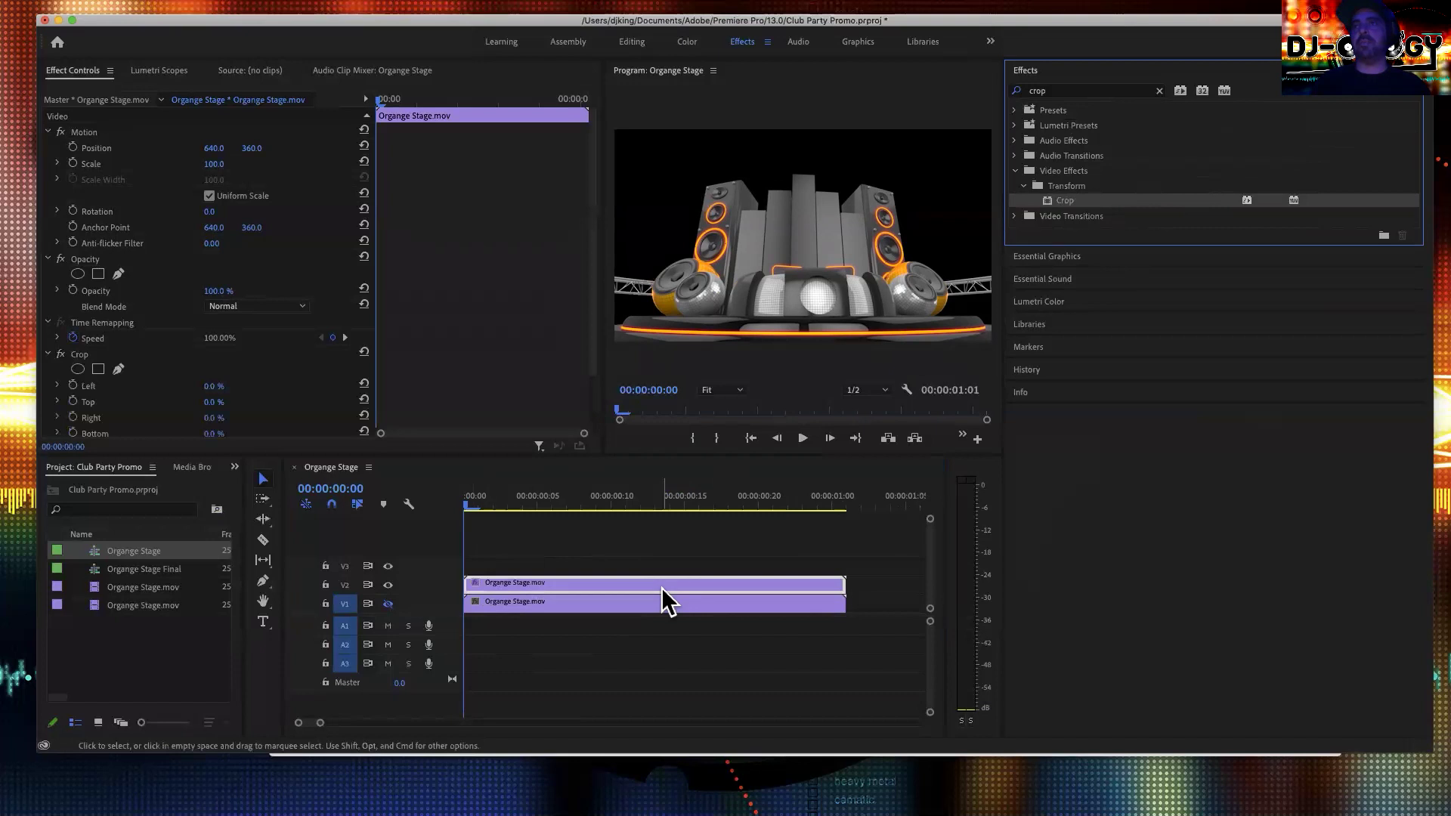
{"action": "left_click", "coordinate": [550, 505]}
{"action": "left_click", "coordinate": [598, 520]}
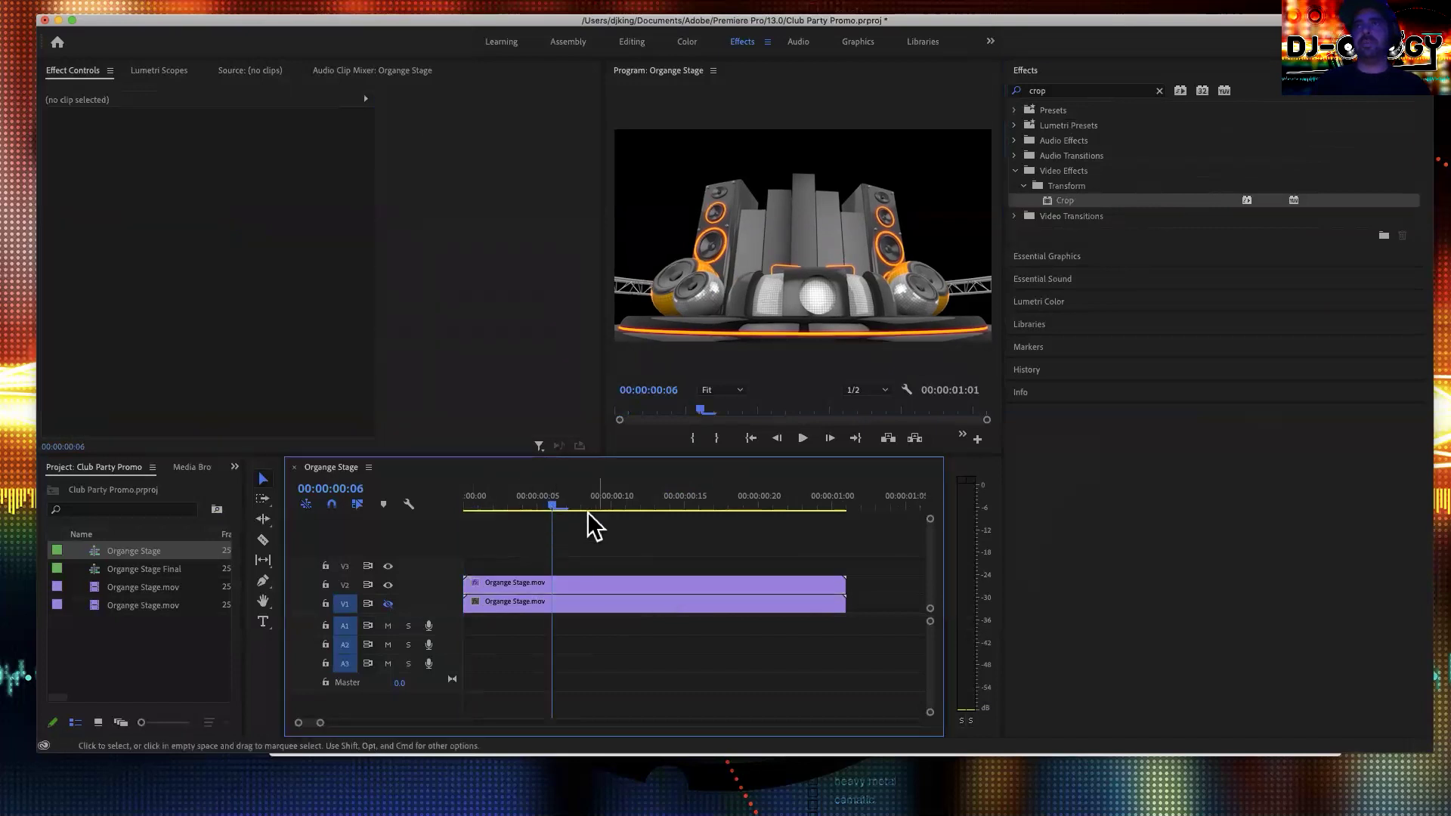
{"action": "left_click_drag", "start_coordinate": [554, 502], "coordinate": [641, 511]}
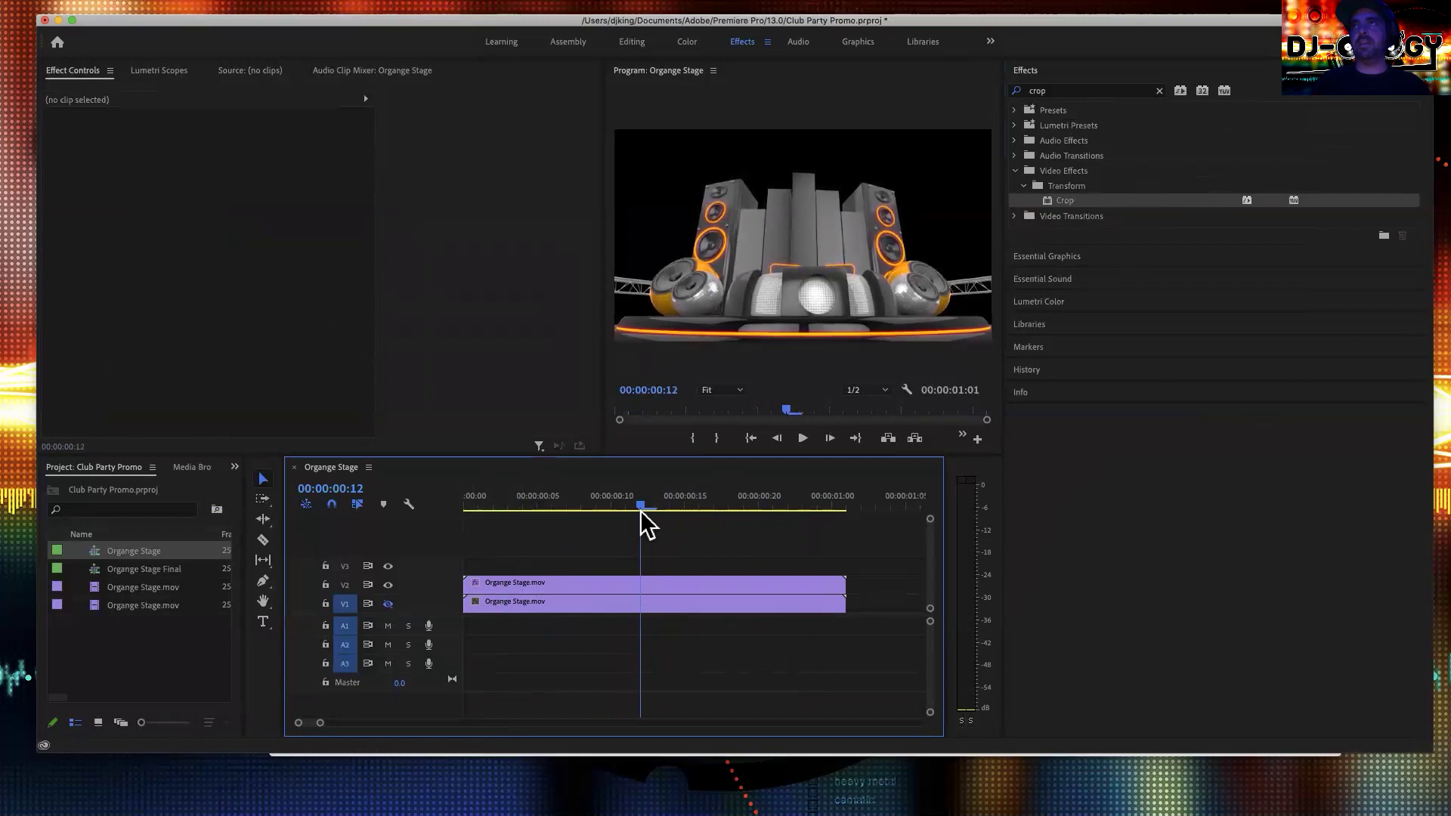
- Crop the V2 clip down to the centre DJ booth with Top 63%, Right 24% and Left 29%
{"action": "left_click", "coordinate": [634, 581]}
{"action": "scroll", "coordinate": [389, 242], "scroll_direction": "down", "scroll_amount": 3}
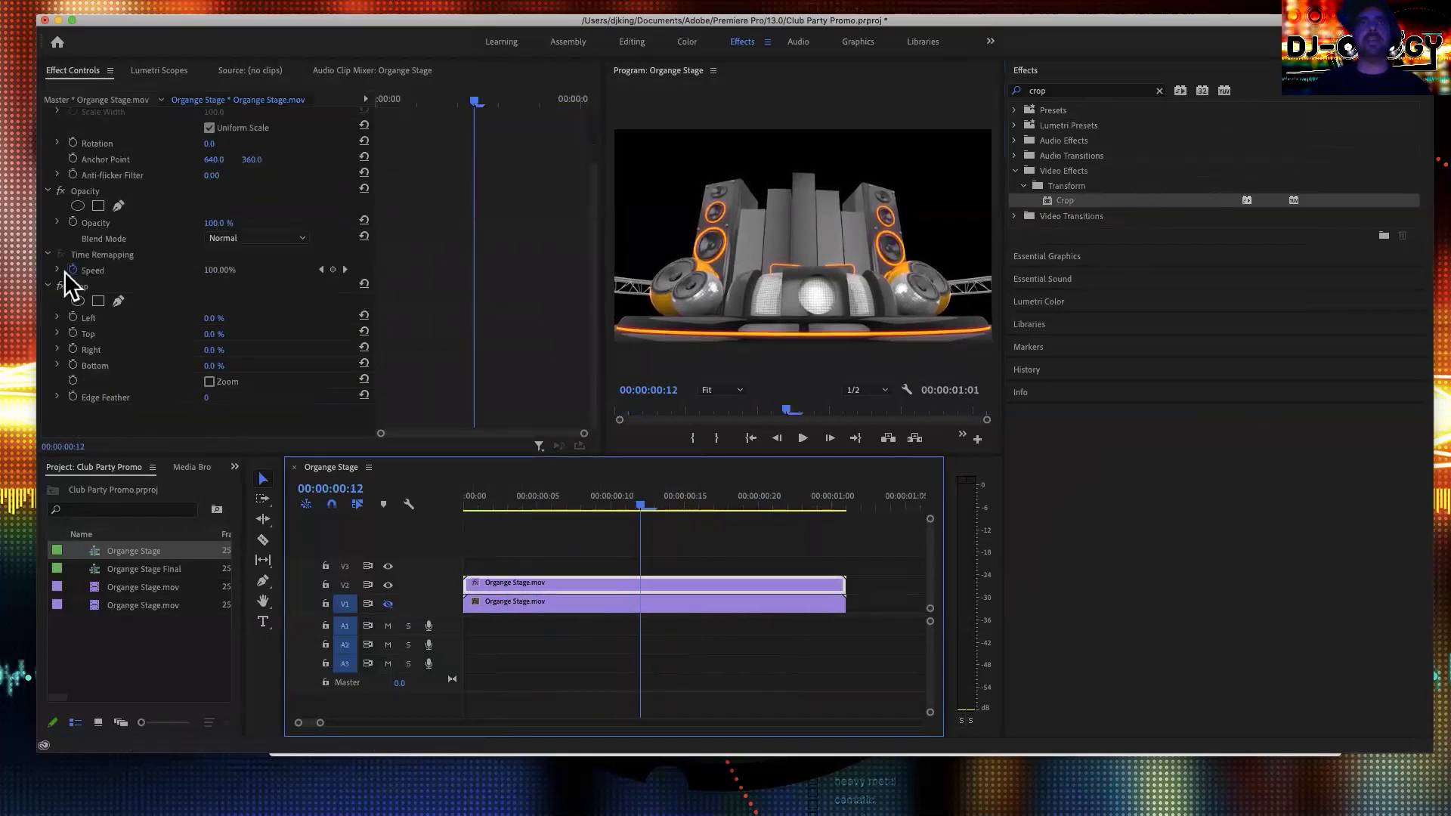
{"action": "left_click_drag", "start_coordinate": [212, 335], "coordinate": [259, 335]}
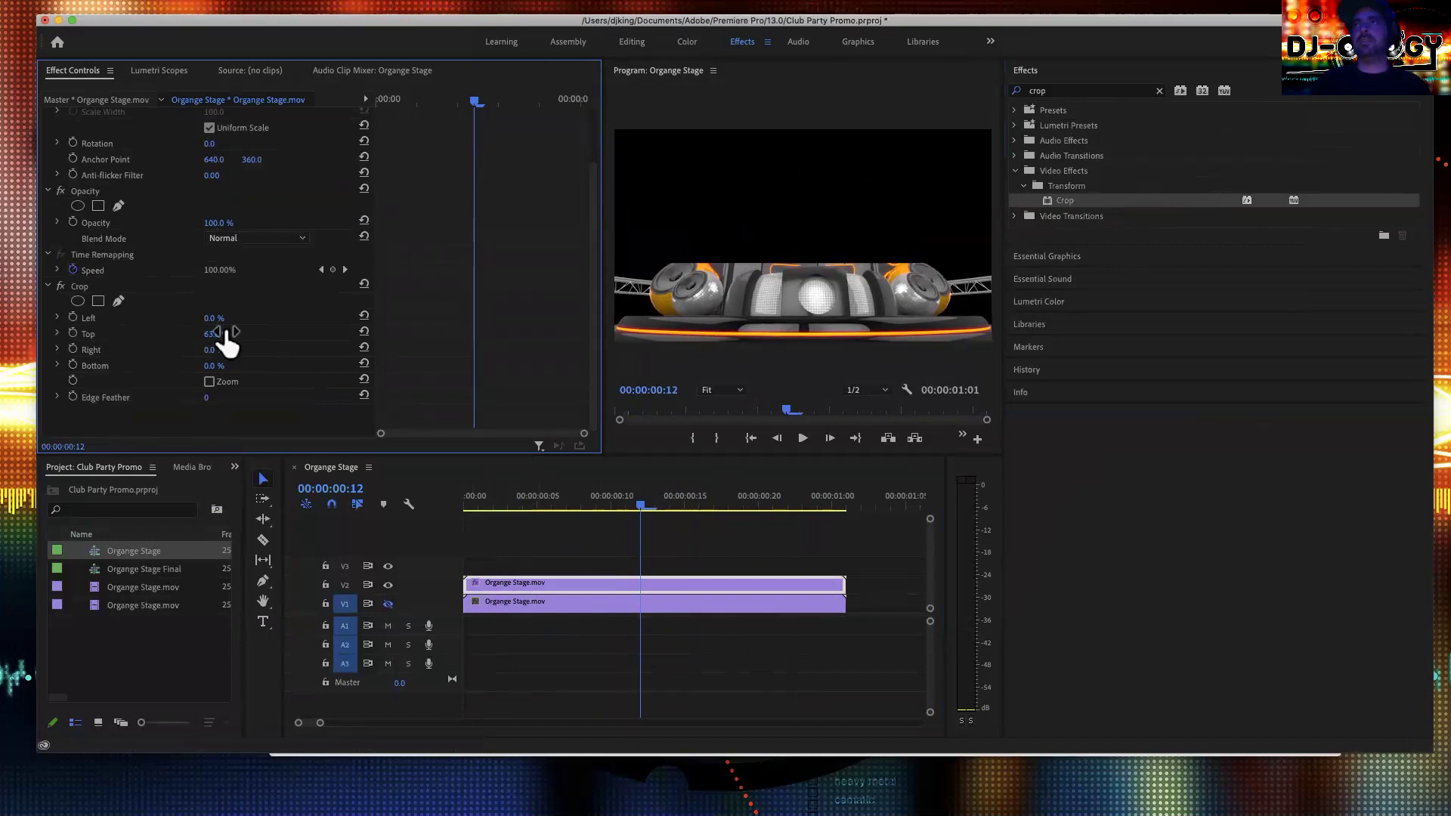
{"action": "mouse_move", "coordinate": [212, 350]}
{"action": "left_mouse_down"}
{"action": "mouse_move", "coordinate": [250, 350]}
{"action": "mouse_move", "coordinate": [229, 350]}
{"action": "left_mouse_up"}
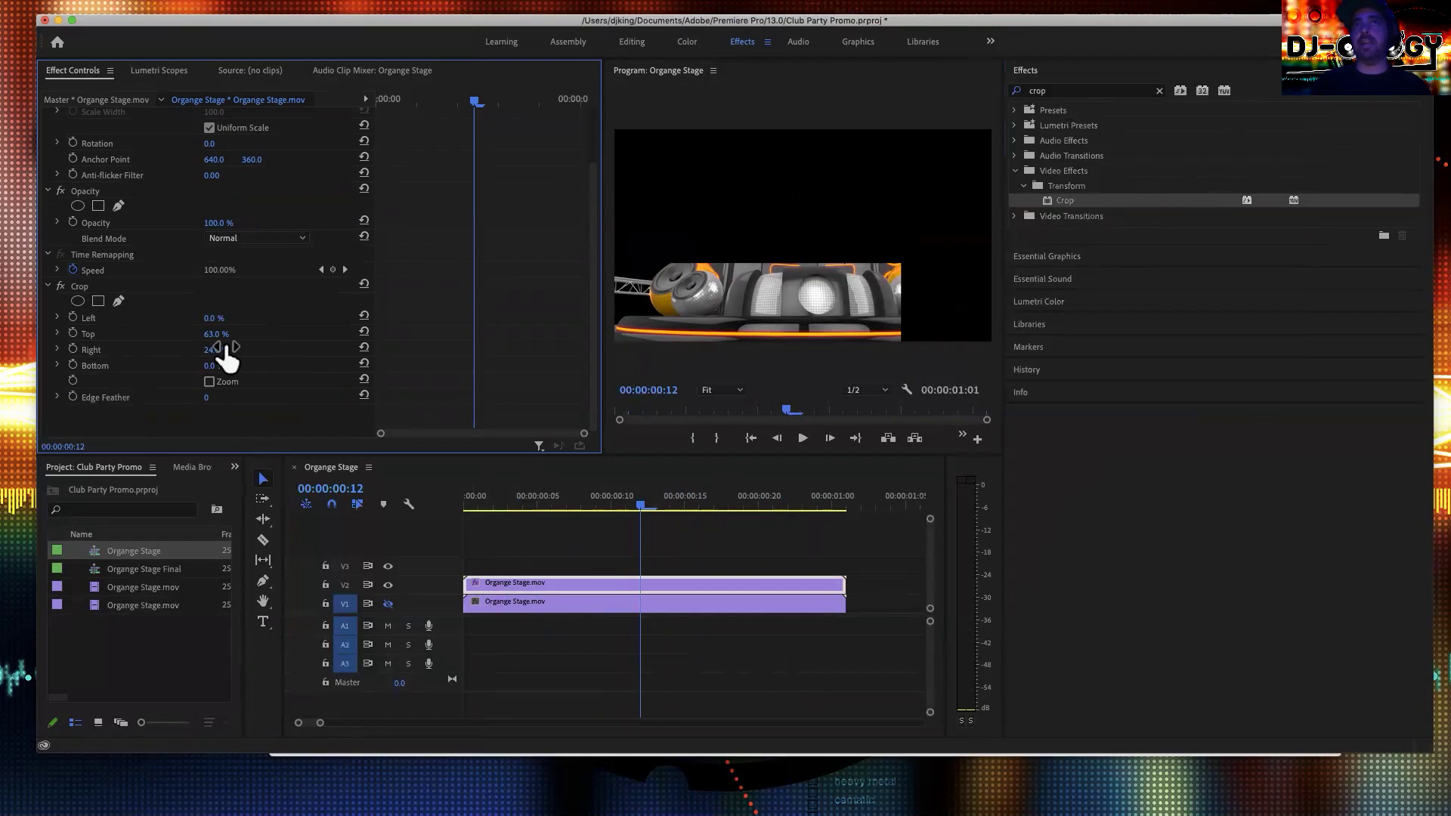
{"action": "left_click_drag", "start_coordinate": [210, 318], "coordinate": [230, 318]}
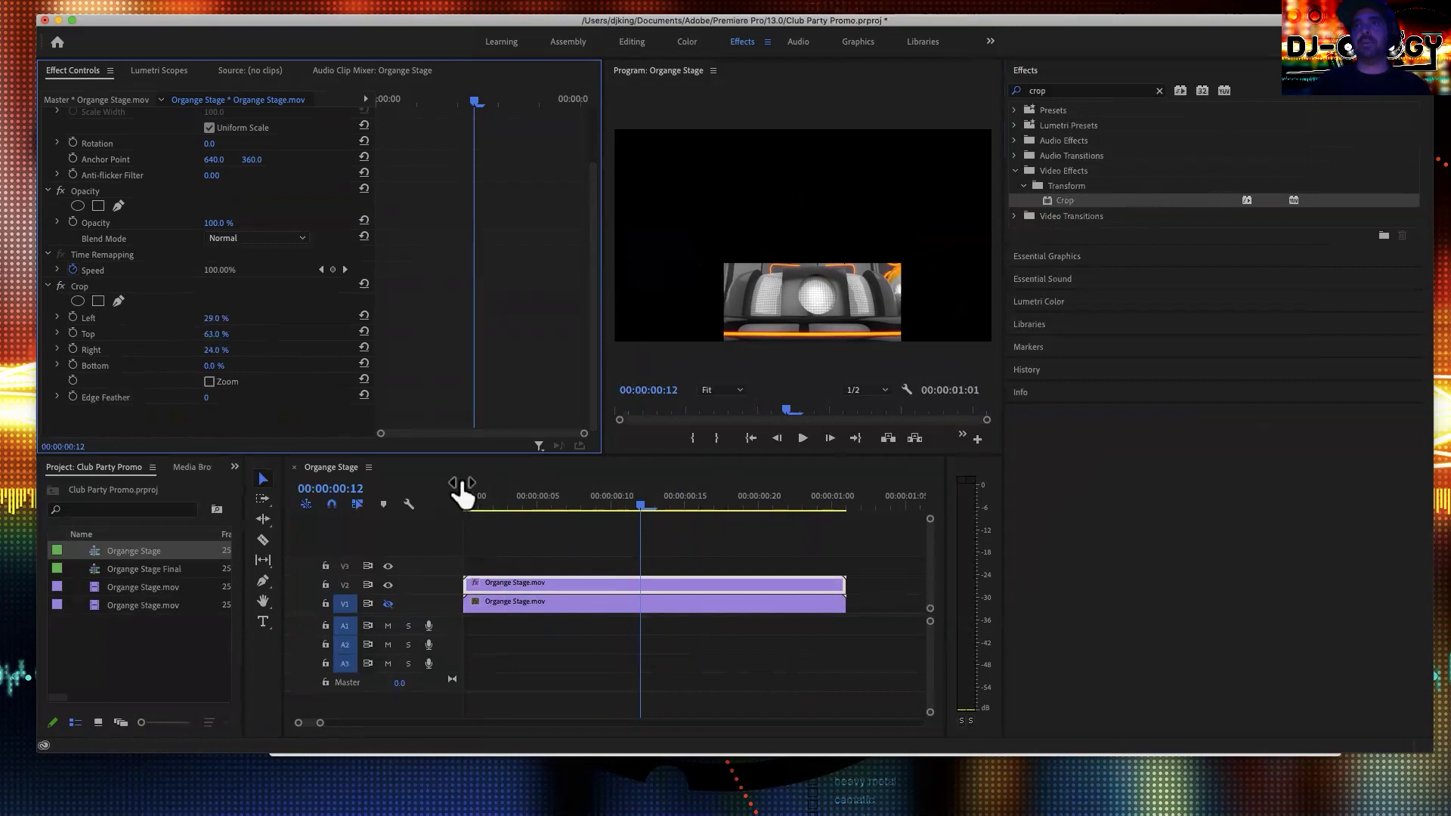
- Trim the cropped booth clip to a single frame and place it at the sequence start on V3
{"action": "left_click_drag", "start_coordinate": [473, 583], "coordinate": [626, 583]}
{"action": "left_click_drag", "start_coordinate": [840, 583], "coordinate": [470, 571]}
{"action": "left_click", "coordinate": [476, 502]}
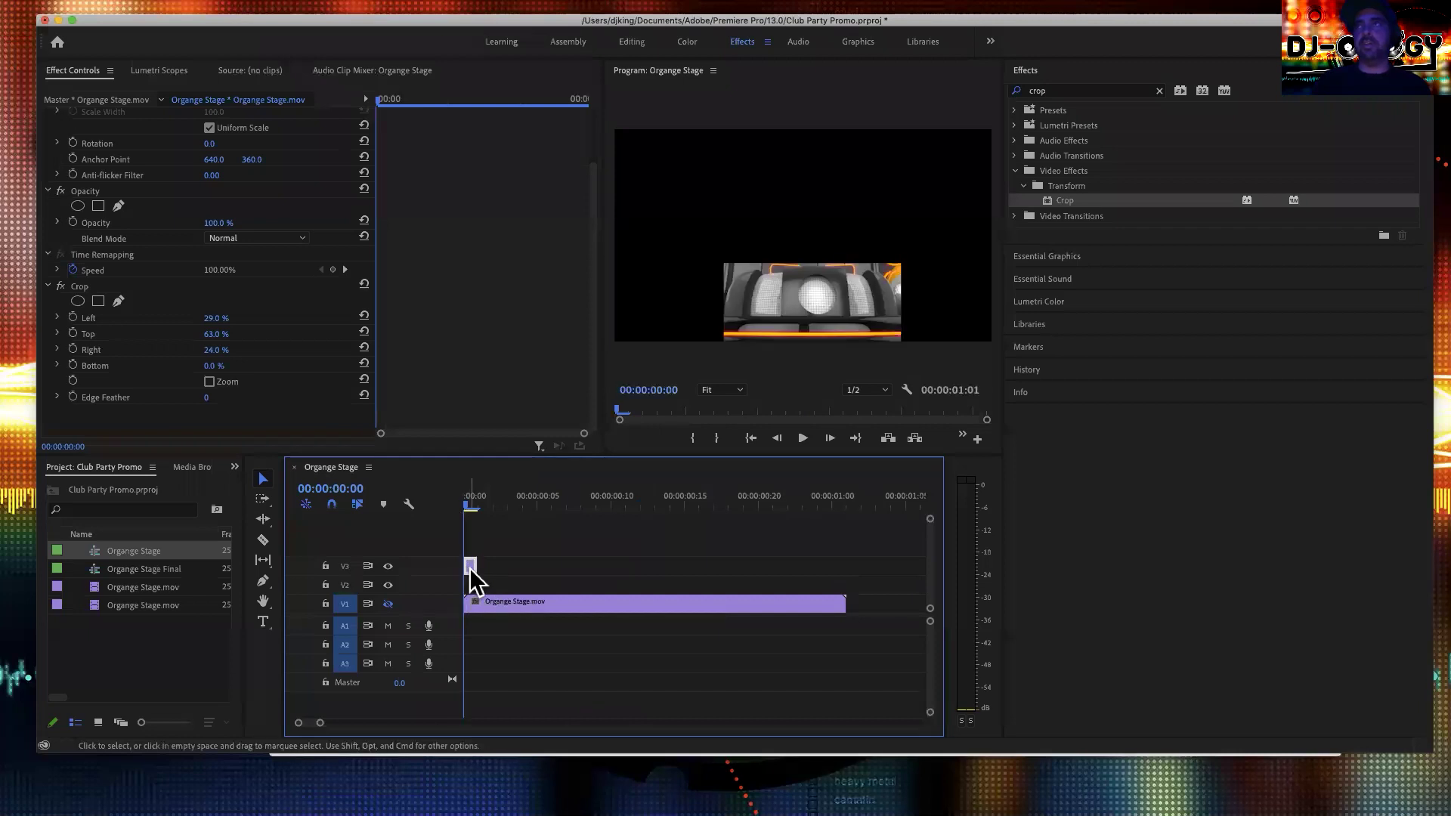
- Duplicate the V1 Organge Stage.mov clip onto V2 and set the playhead to 00:00:00:01
{"action": "left_click", "coordinate": [487, 601]}
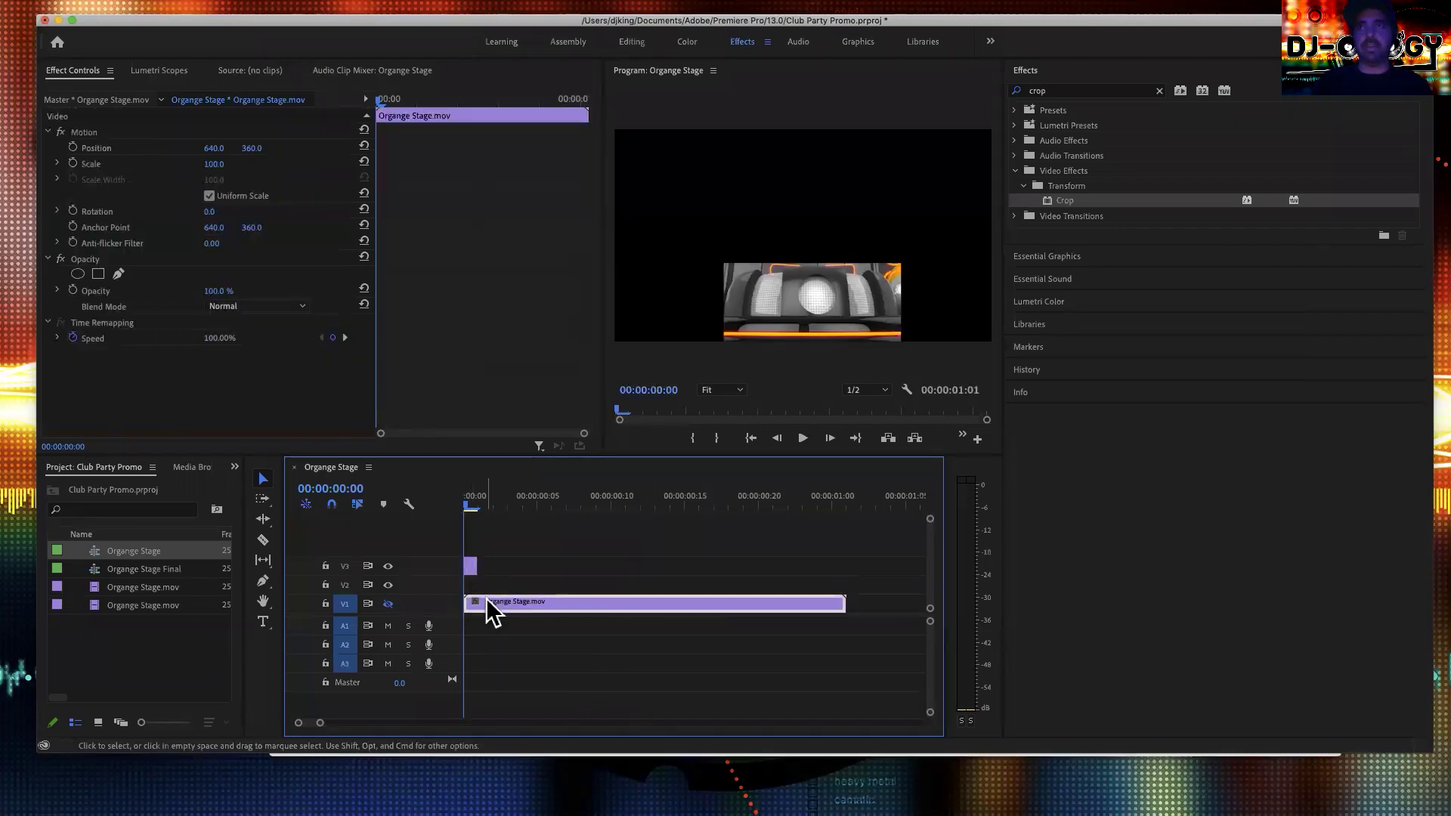
{"action": "left_click_drag", "start_coordinate": [487, 597], "coordinate": [484, 582]}
{"action": "left_click", "coordinate": [475, 505]}
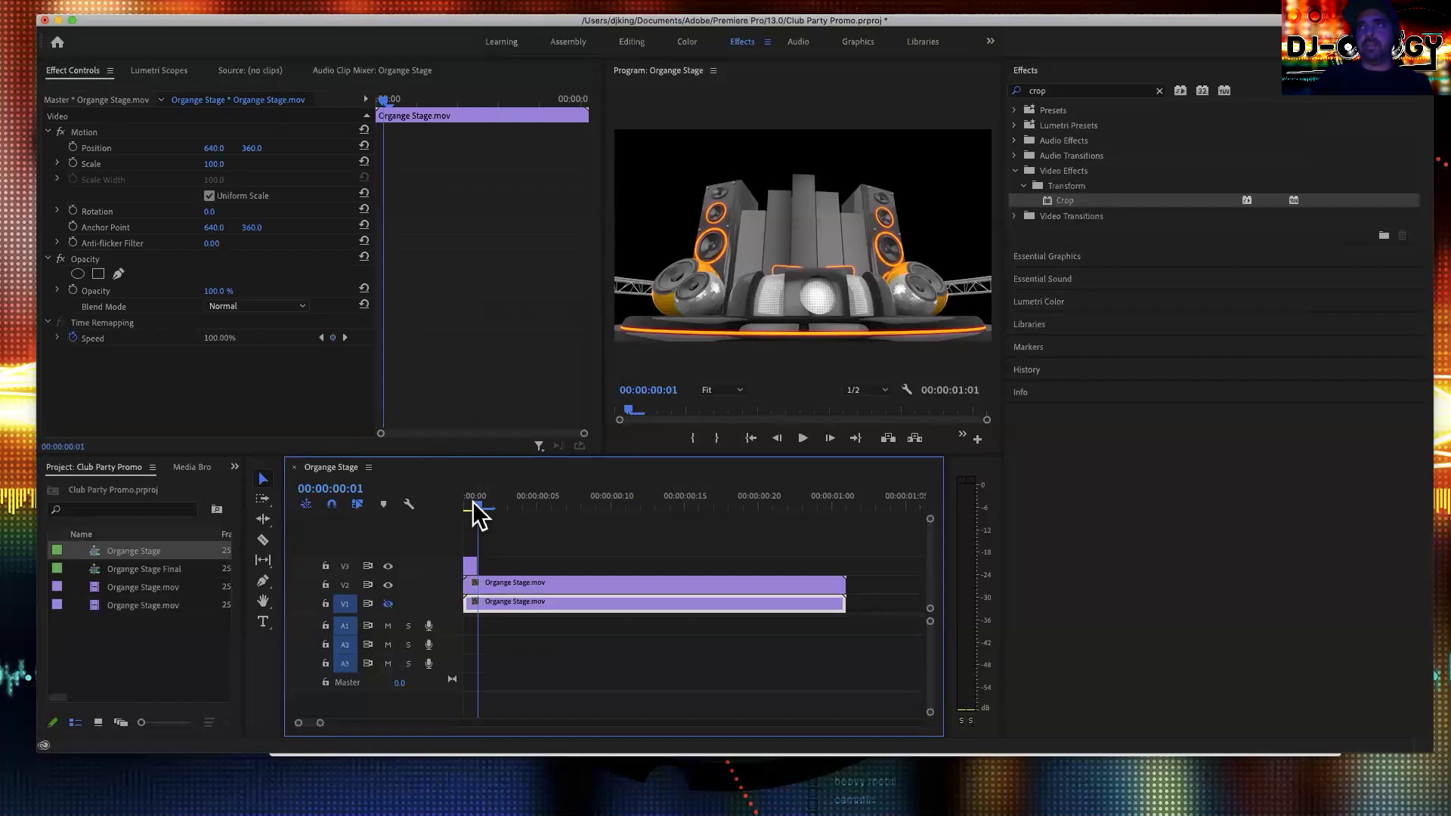
- Apply the Crop effect to the new V2 clip and set its Top crop to 88% to isolate the stage's base
{"action": "left_click_drag", "start_coordinate": [1064, 202], "coordinate": [560, 579]}
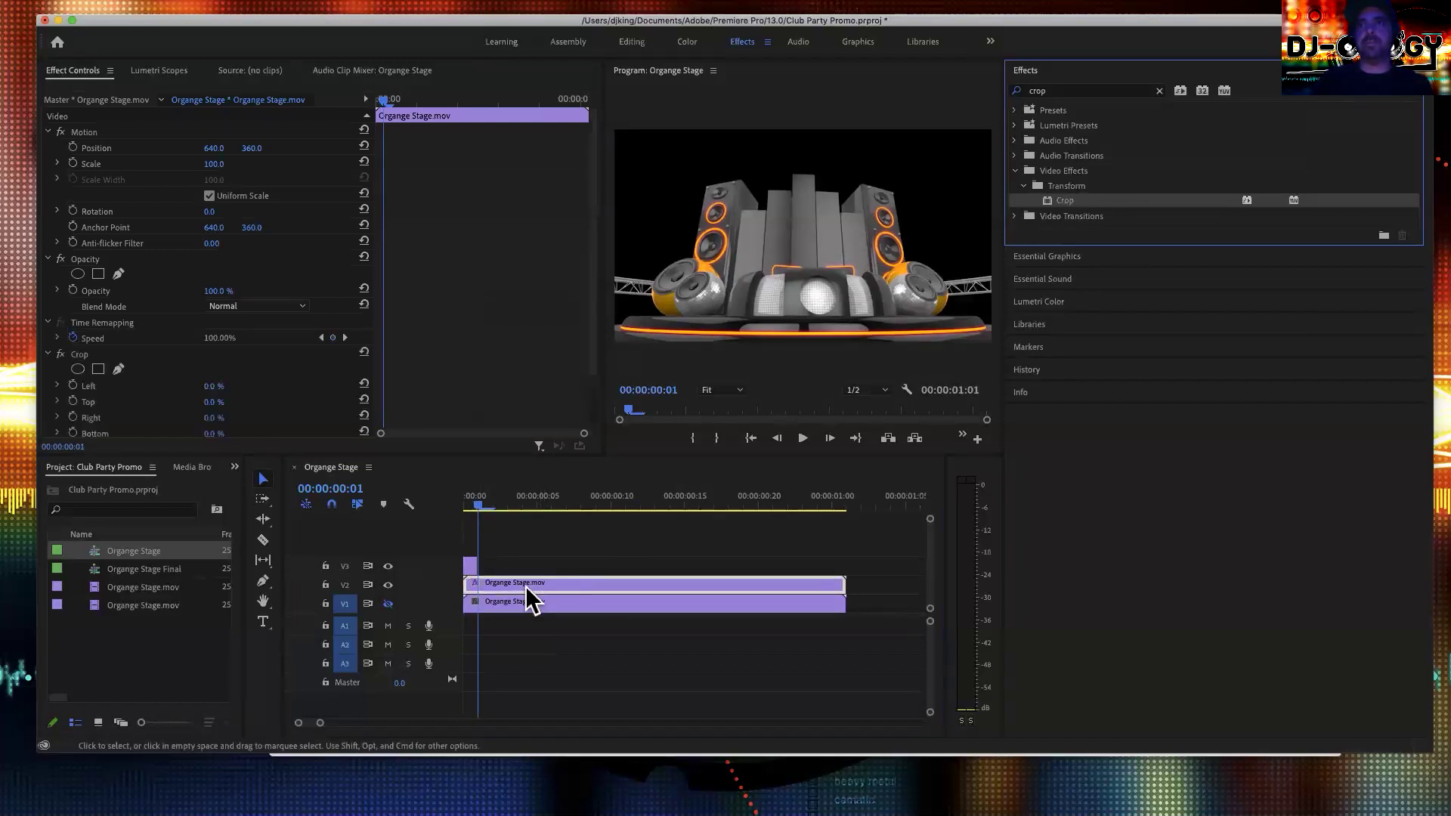
{"action": "left_click", "coordinate": [389, 604]}
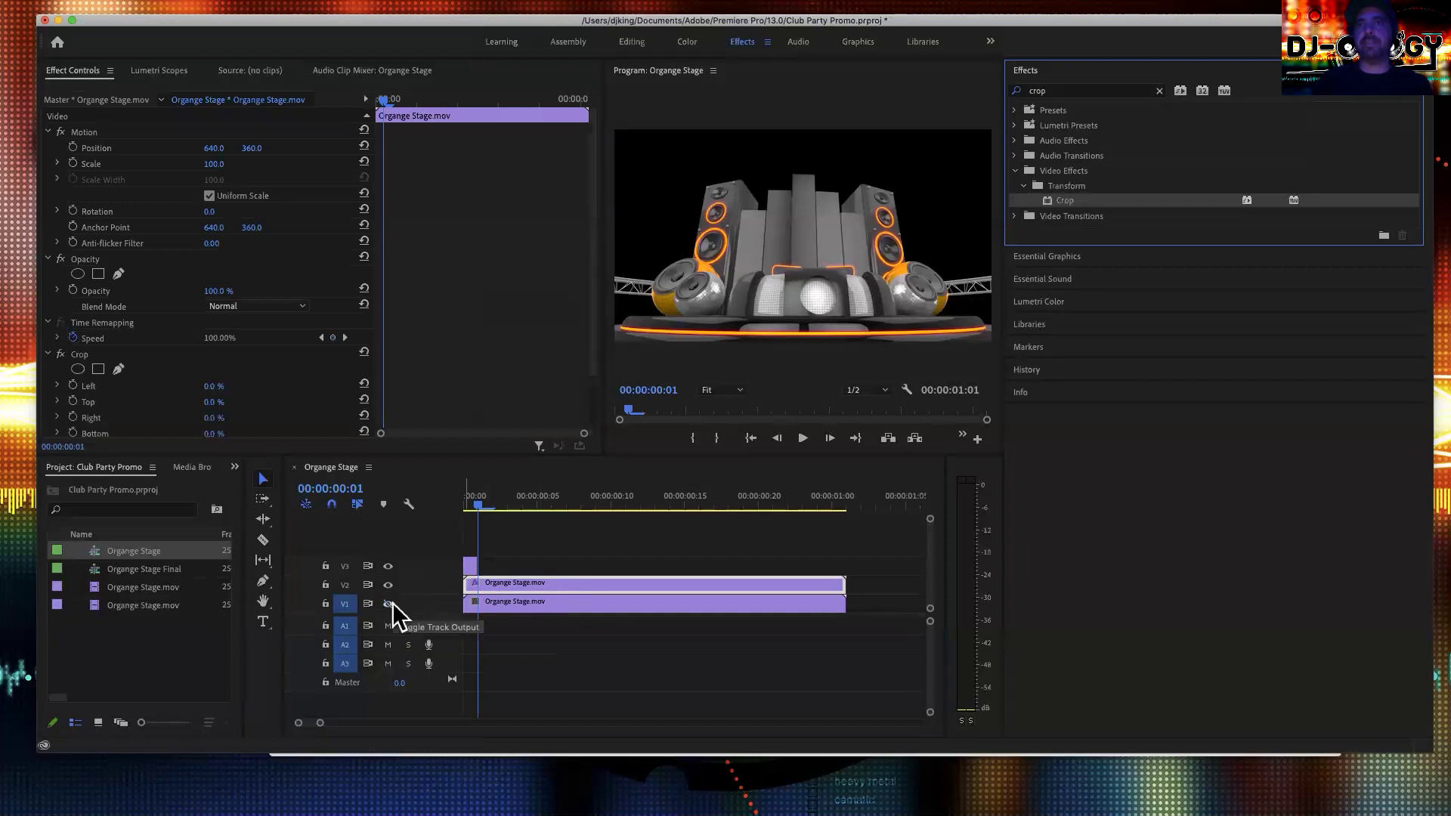
{"action": "scroll", "coordinate": [388, 279], "scroll_direction": "down", "scroll_amount": 2}
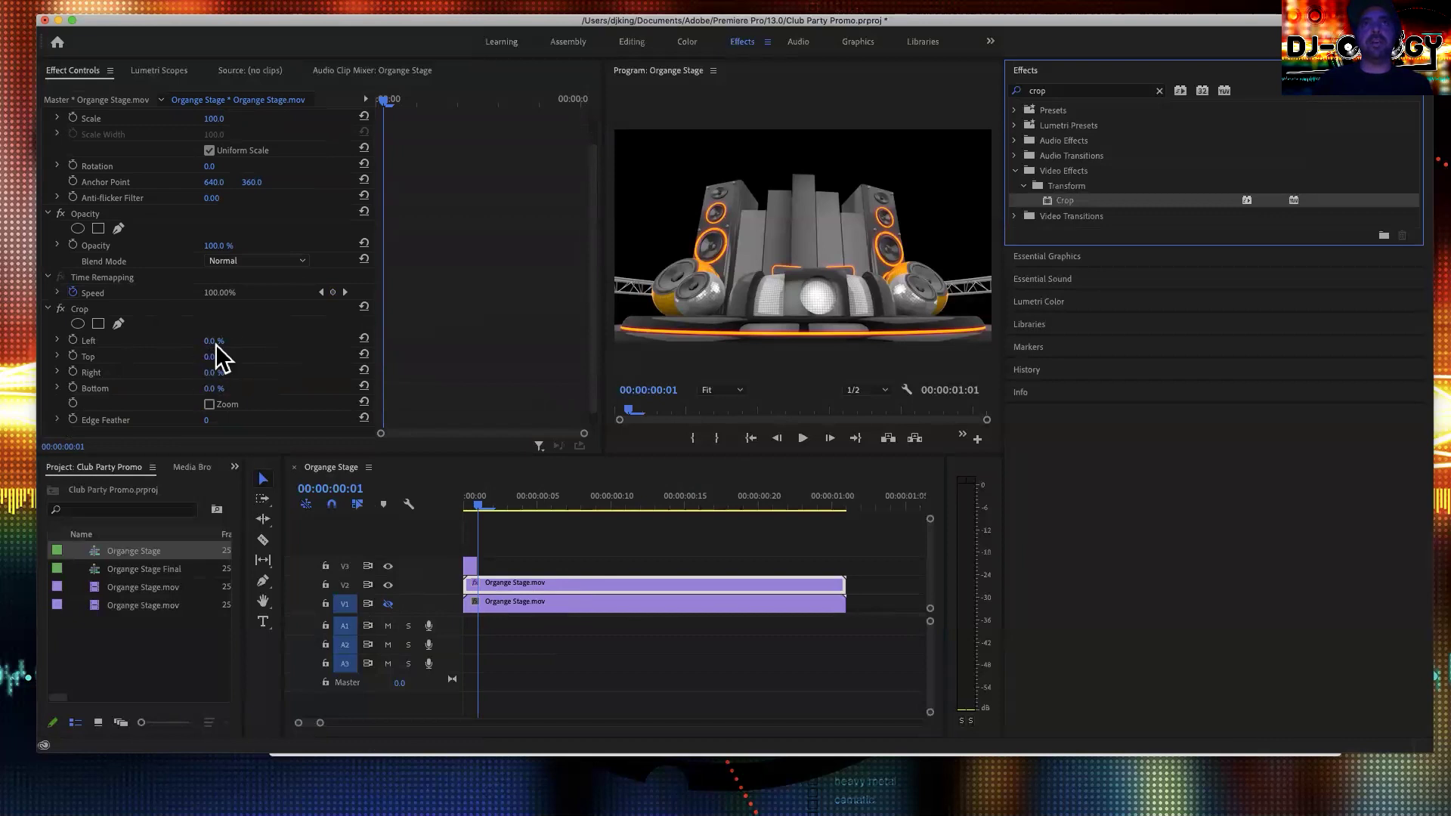
{"action": "left_click_drag", "start_coordinate": [210, 357], "coordinate": [276, 357]}
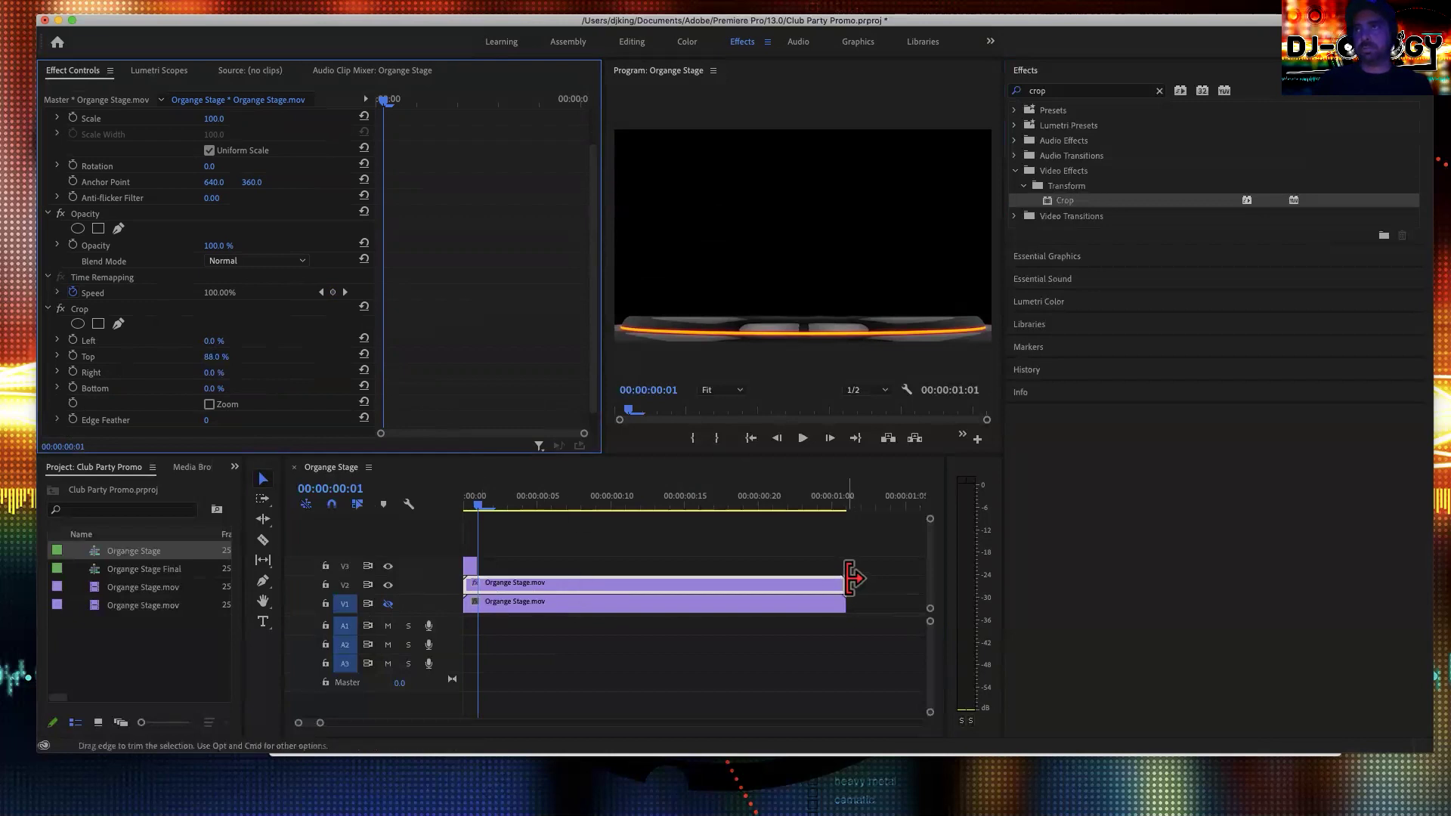
{"action": "left_click", "coordinate": [535, 586]}
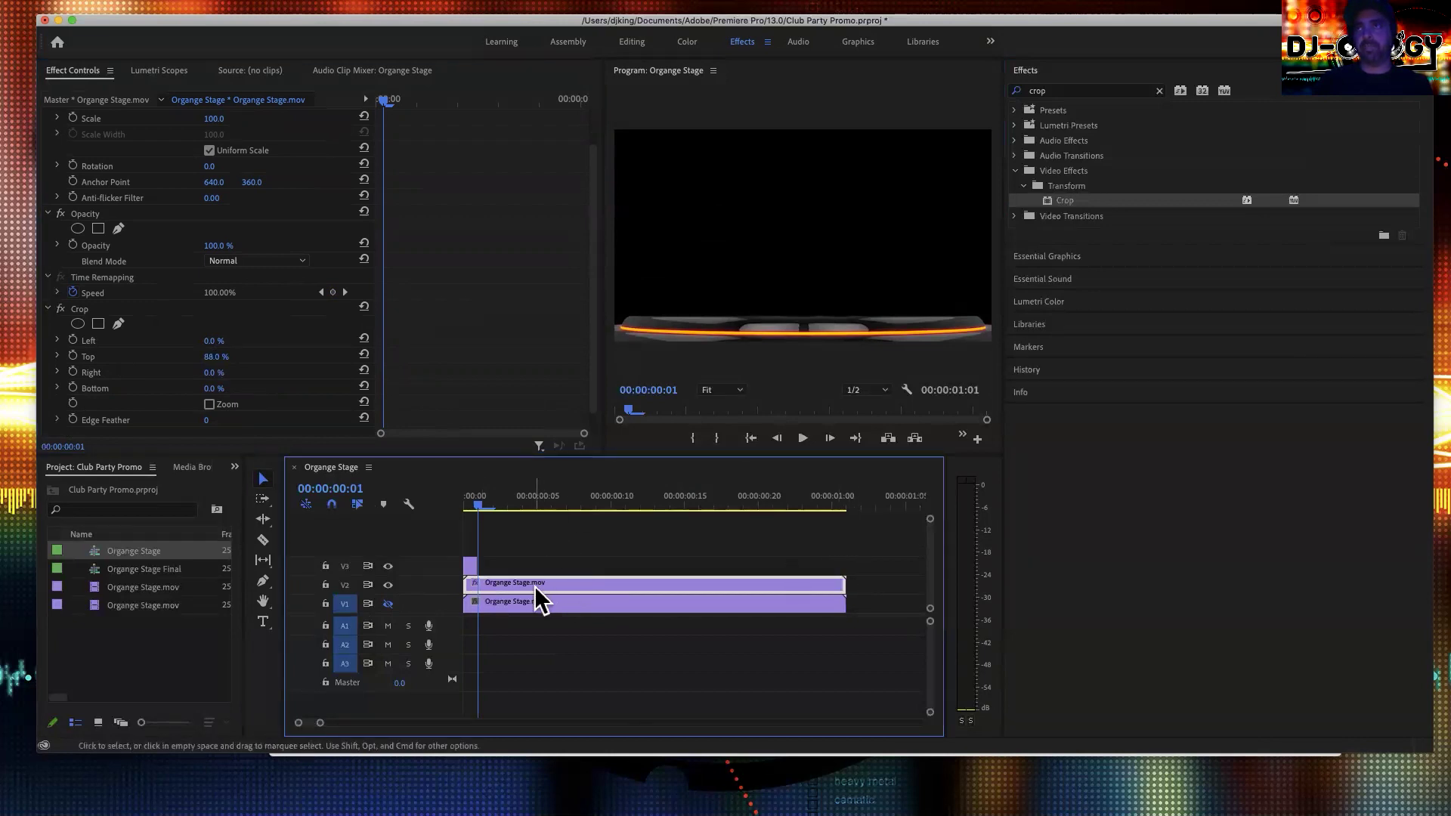
- Delete the long cropped clip on V2 and put a copy of V3's single-frame booth clip there at the sequence start
{"action": "key", "text": "Delete"}
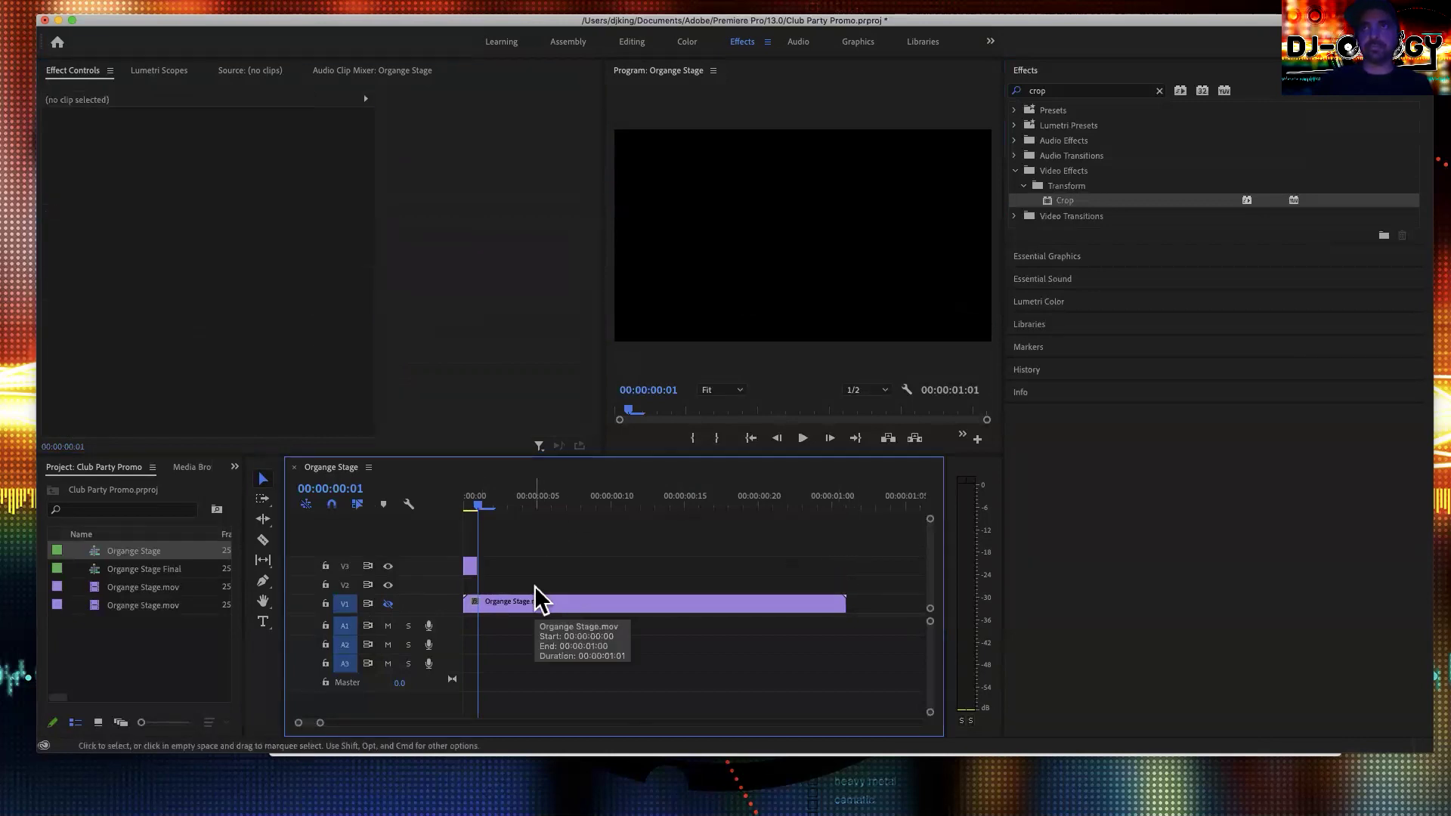
{"action": "left_click", "coordinate": [472, 567]}
{"action": "left_click", "coordinate": [469, 498]}
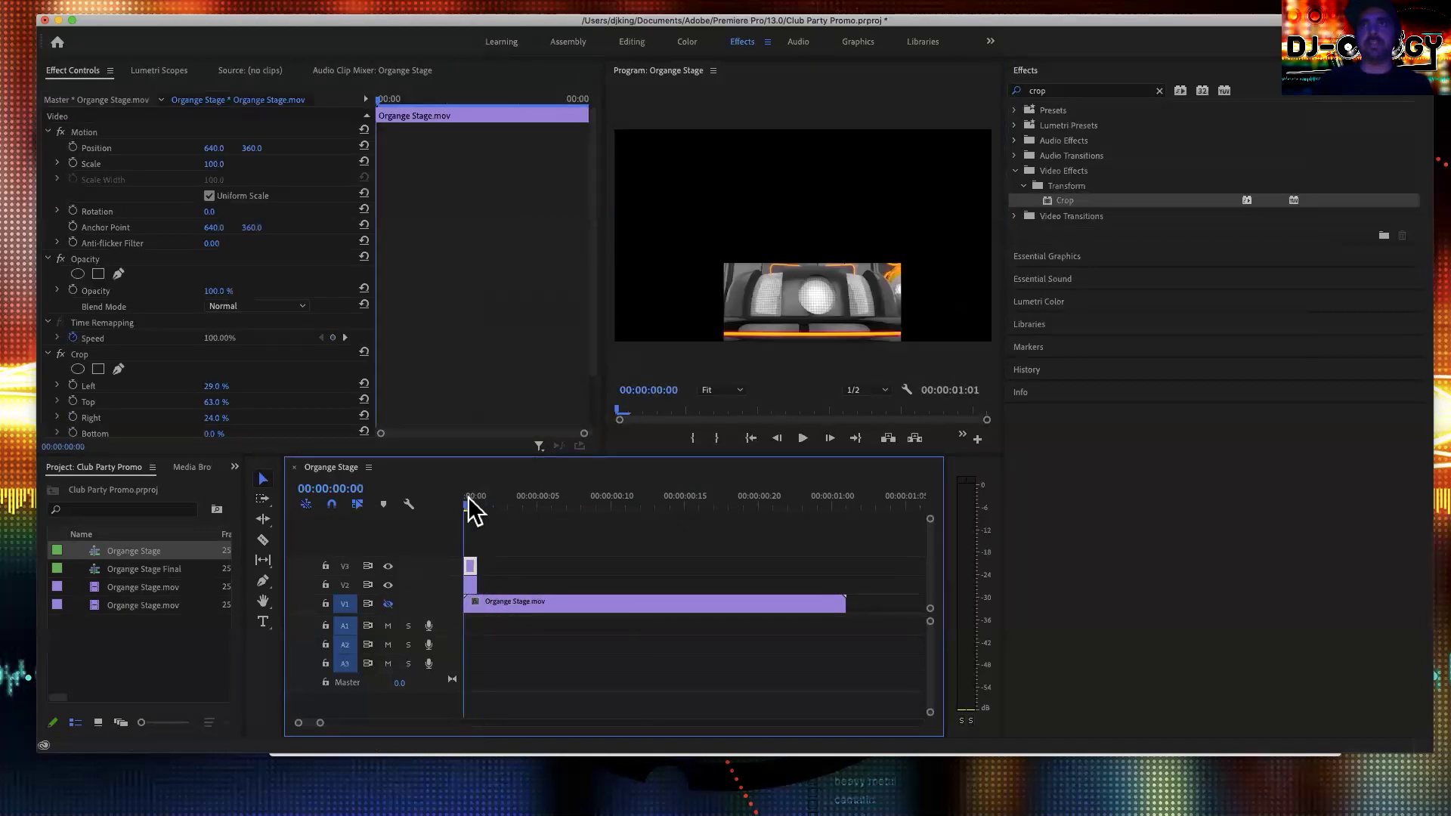
- Crop the single-frame V2 clip to the stage base with Top 87%, Left 0% and Right 0%, leaving V3 and V1 visible
{"action": "left_click", "coordinate": [470, 584]}
{"action": "scroll", "coordinate": [452, 315], "scroll_direction": "down", "scroll_amount": 1}
{"action": "scroll", "coordinate": [454, 318], "scroll_direction": "down", "scroll_amount": 1}
{"action": "left_click_drag", "start_coordinate": [217, 372], "coordinate": [226, 382]}
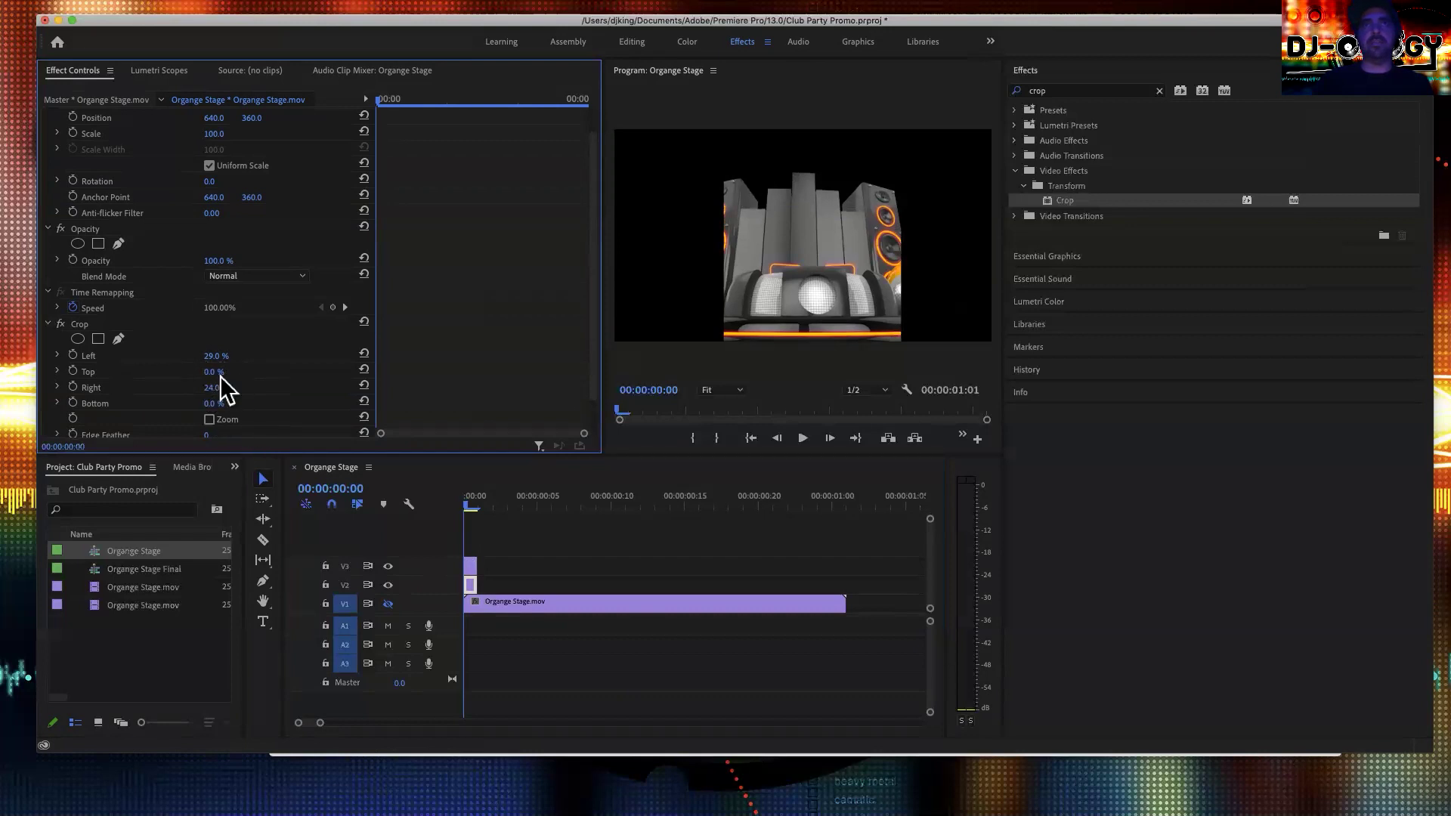
{"action": "left_click_drag", "start_coordinate": [220, 375], "coordinate": [268, 373]}
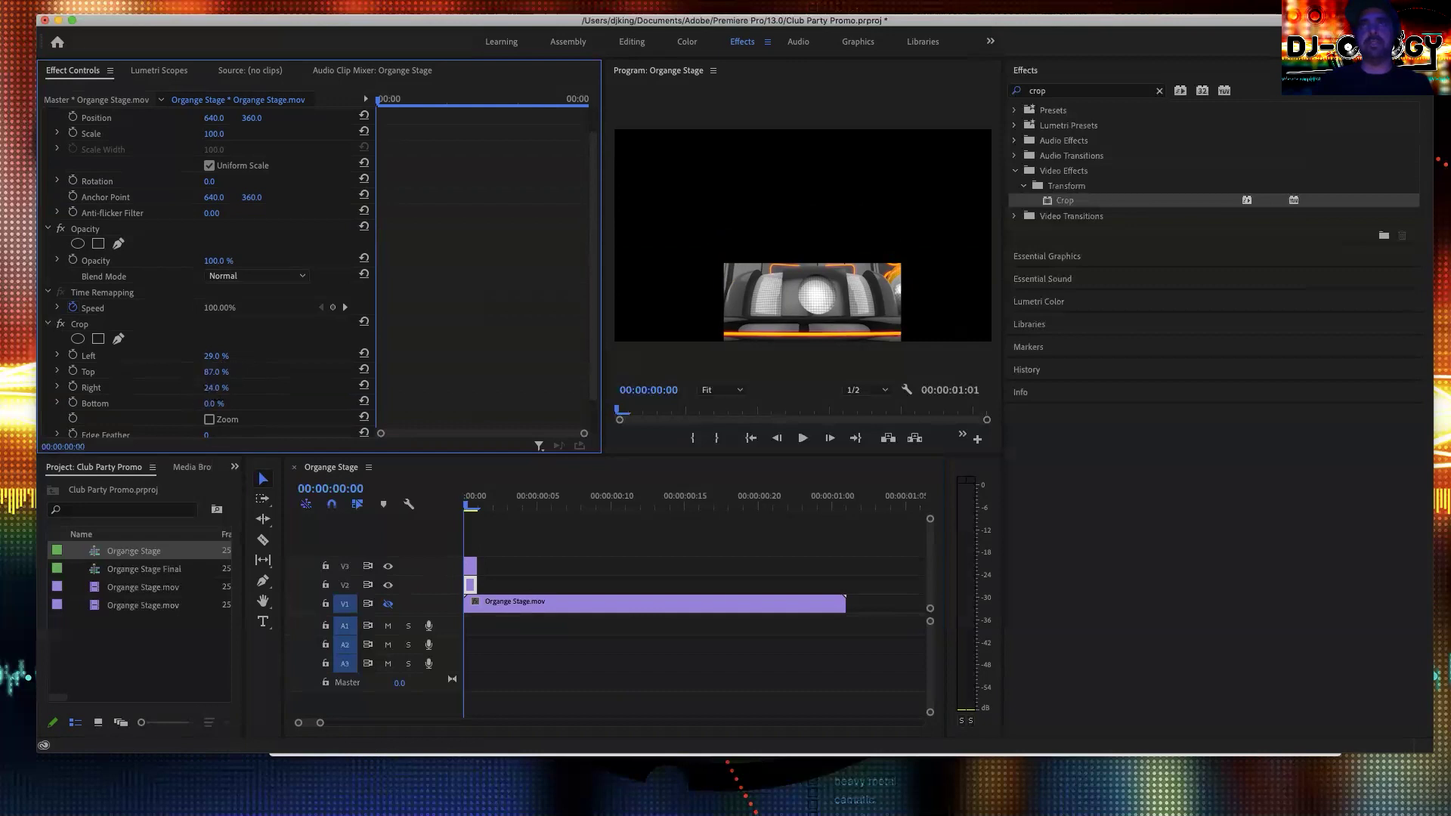
{"action": "mouse_move", "coordinate": [217, 372]}
{"action": "left_mouse_down"}
{"action": "mouse_move", "coordinate": [161, 372]}
{"action": "mouse_move", "coordinate": [220, 372]}
{"action": "left_mouse_up"}
{"action": "left_click", "coordinate": [389, 583]}
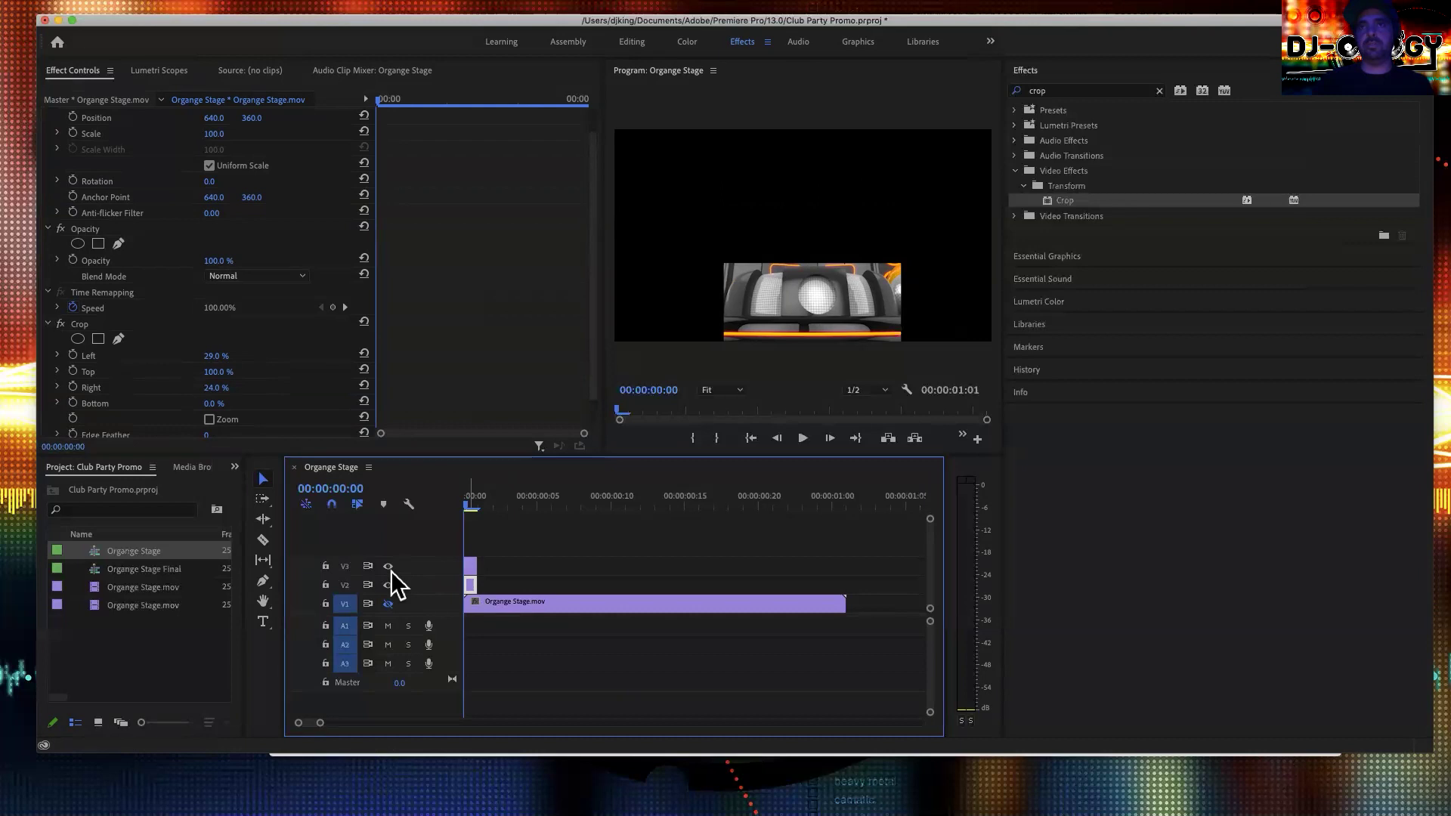
{"action": "left_click", "coordinate": [389, 567]}
{"action": "mouse_move", "coordinate": [216, 388]}
{"action": "left_mouse_down"}
{"action": "mouse_move", "coordinate": [234, 388]}
{"action": "mouse_move", "coordinate": [186, 372]}
{"action": "mouse_move", "coordinate": [205, 372]}
{"action": "left_mouse_up"}
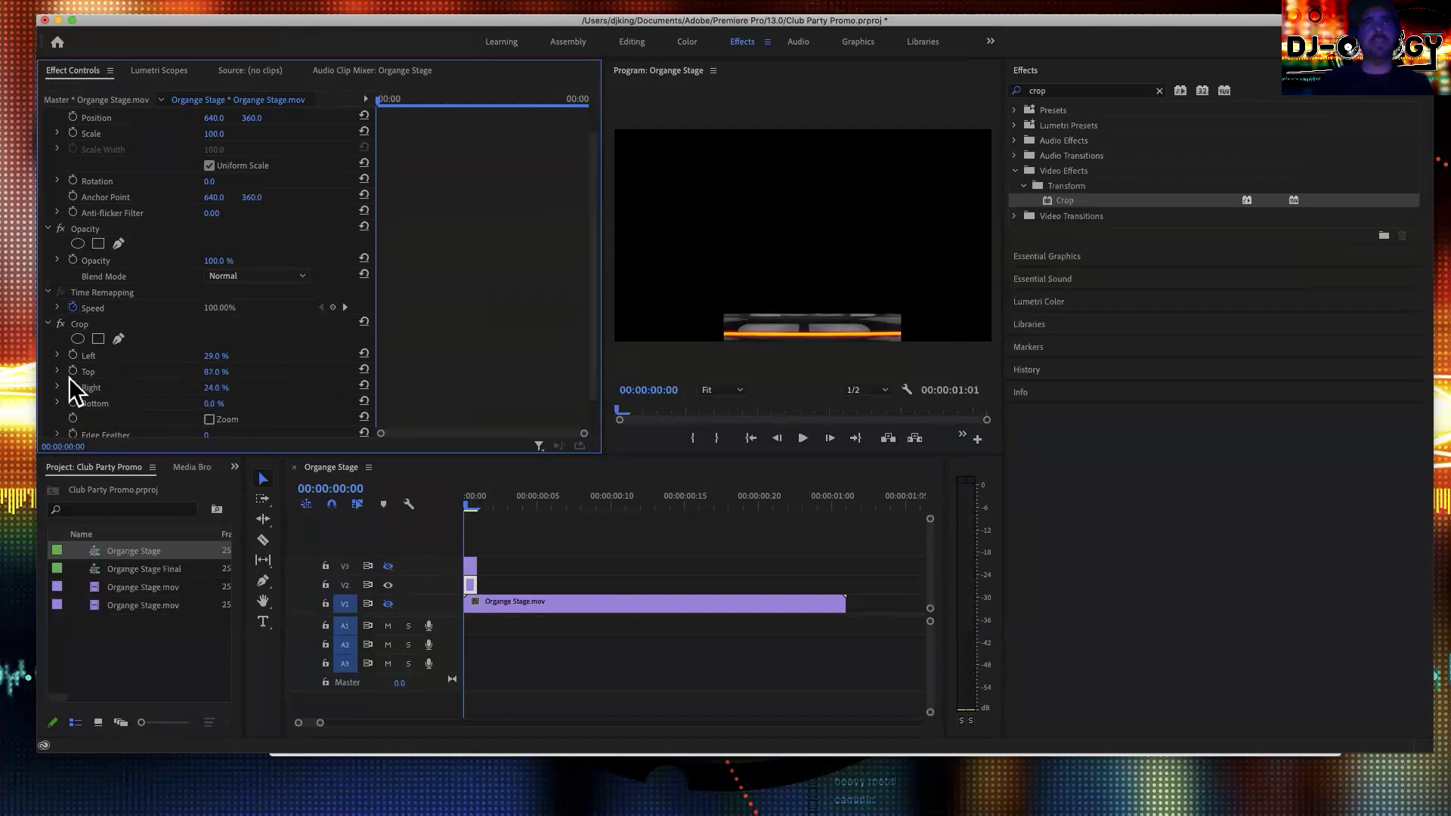
{"action": "left_click_drag", "start_coordinate": [215, 388], "coordinate": [189, 356]}
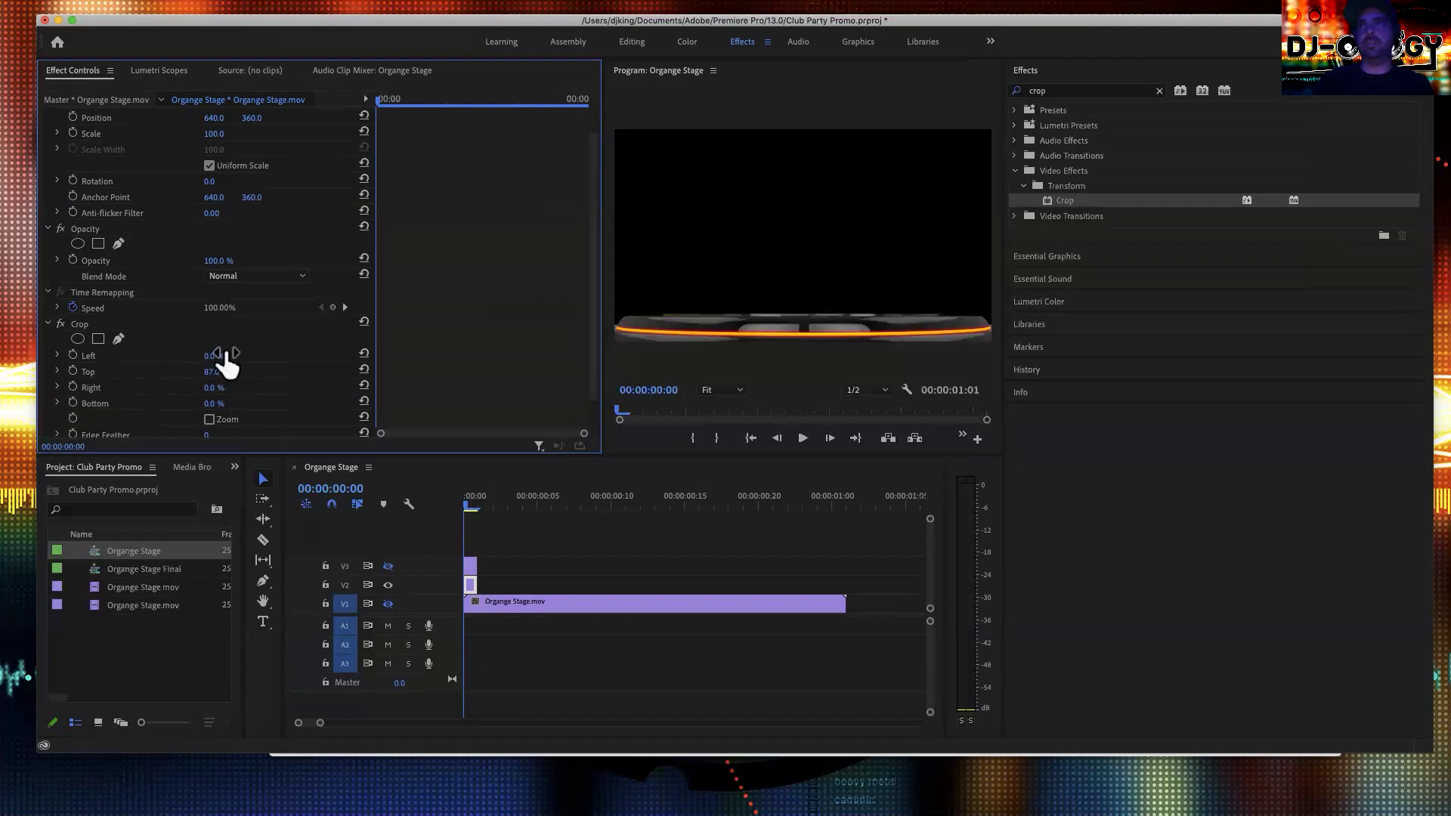
{"action": "left_click", "coordinate": [388, 566]}
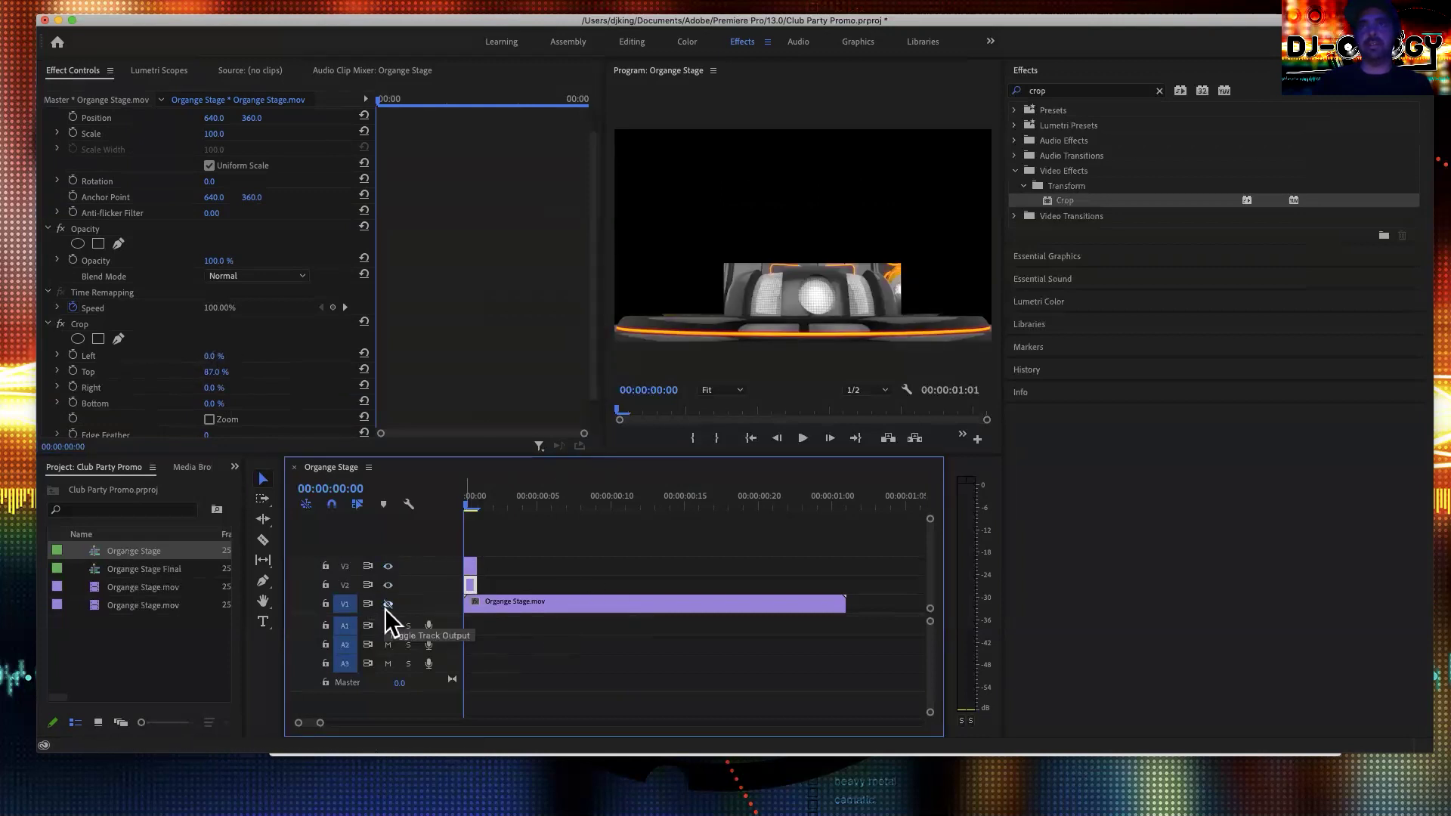
{"action": "left_click", "coordinate": [387, 604]}
- Lock V1, paste copies of the two single-frame clips along V2 and V3 up to 00:00:01:01, and play back the result
{"action": "left_click_drag", "start_coordinate": [492, 542], "coordinate": [466, 590]}
{"action": "left_click", "coordinate": [325, 603]}
{"action": "key", "text": "Right"}
{"action": "key", "text": "super+v"}
{"action": "key", "text": "super+v"}
{"action": "key", "text": "super+v"}
{"action": "key", "text": "super+v"}
{"action": "key", "text": "super+v"}
{"action": "key", "text": "super+v"}
{"action": "key", "text": "super+v"}
{"action": "key", "text": "super+v"}
{"action": "key", "text": "super+v"}
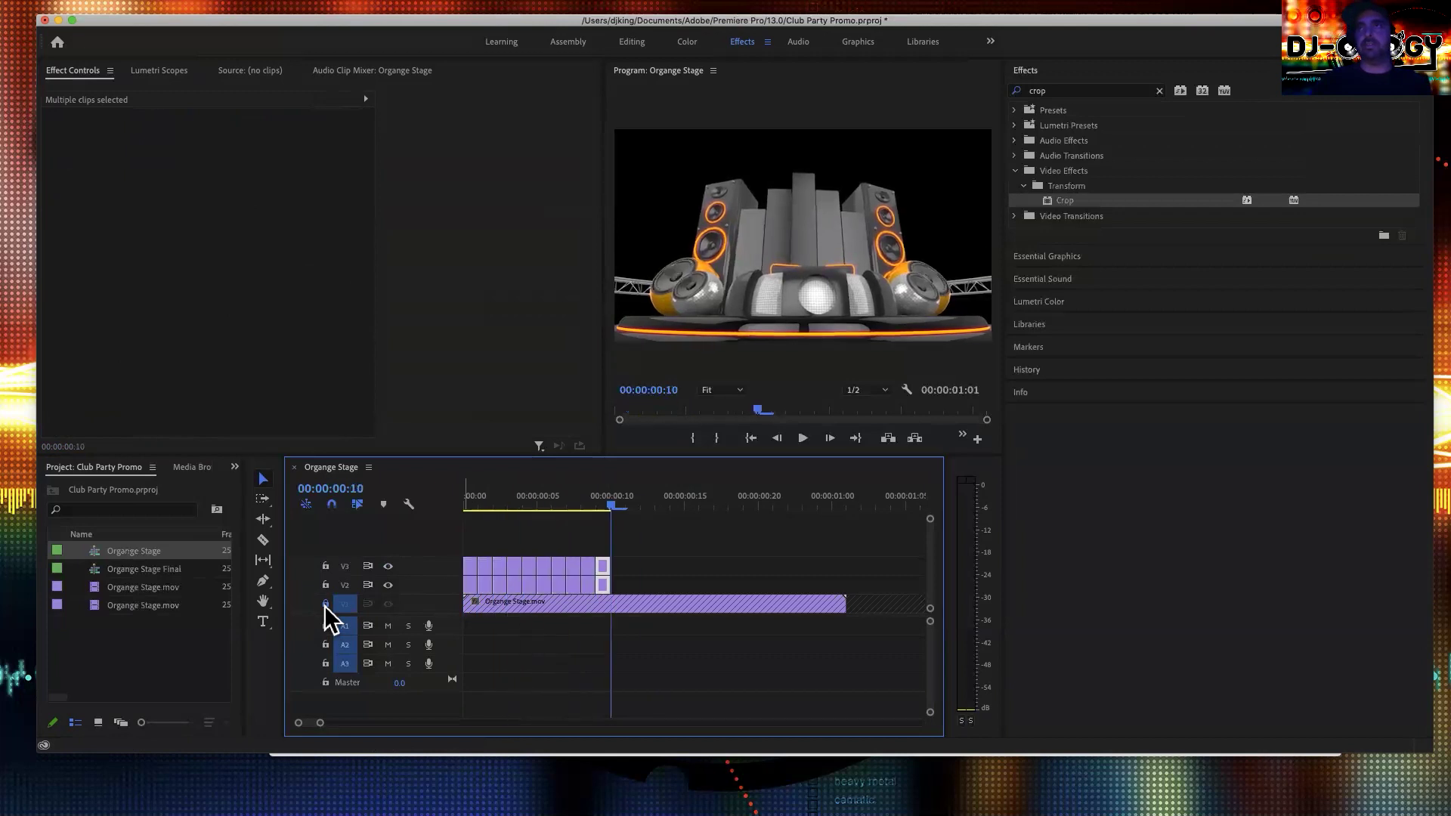
{"action": "key", "text": "super+v"}
{"action": "key", "text": "super+v"}
{"action": "key", "text": "super+v"}
{"action": "key", "text": "super+v"}
{"action": "key", "text": "super+v"}
{"action": "key", "text": "super+v"}
{"action": "key", "text": "super+v"}
{"action": "key", "text": "super+v"}
{"action": "key", "text": "super+v"}
{"action": "key", "text": "super+v"}
{"action": "key", "text": "super+v"}
{"action": "key", "text": "super+v"}
{"action": "key", "text": "super+v"}
{"action": "key", "text": "super+v"}
{"action": "key", "text": "super+v"}
{"action": "key", "text": "super+v"}
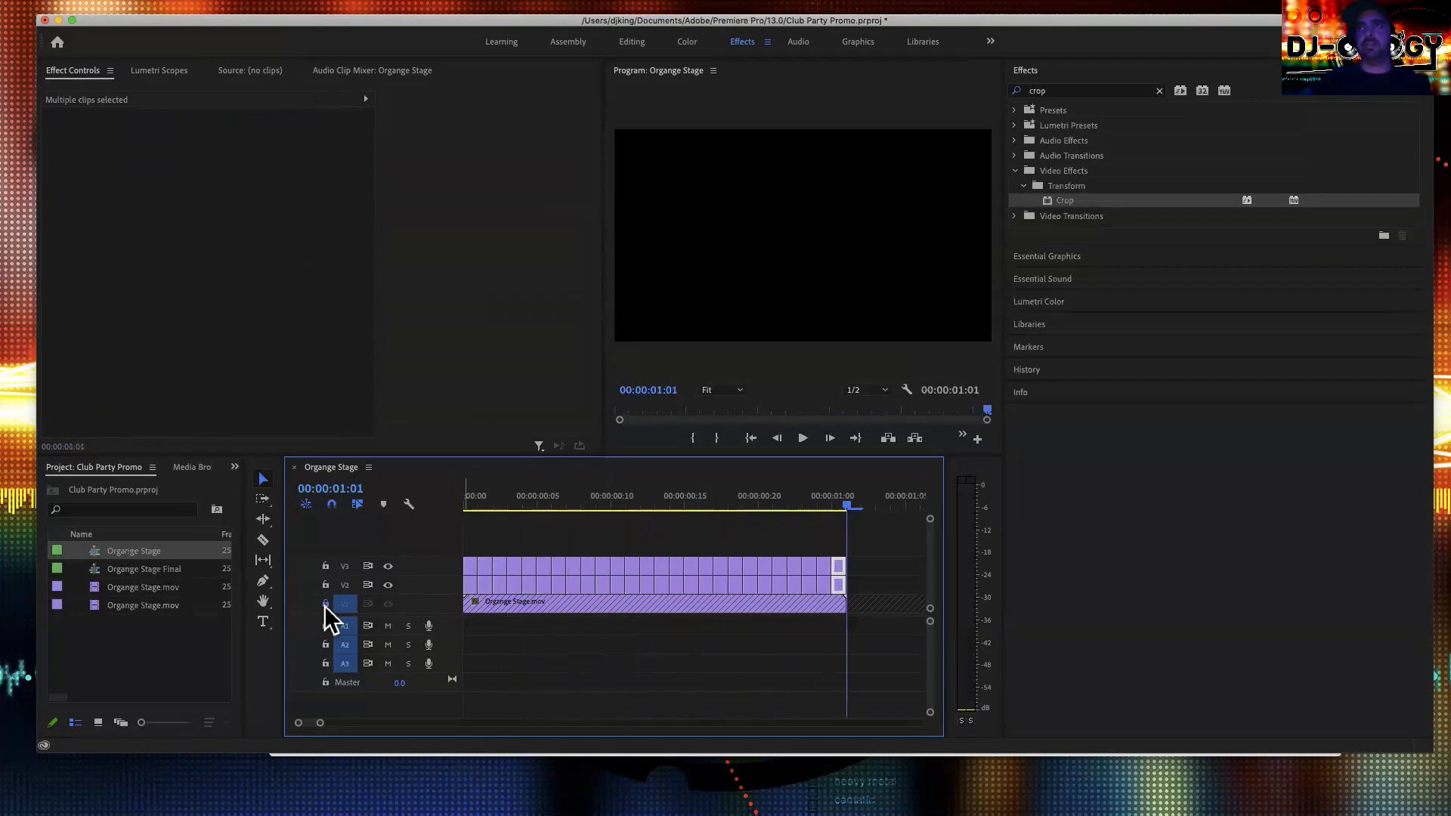
{"action": "key", "text": "space"}
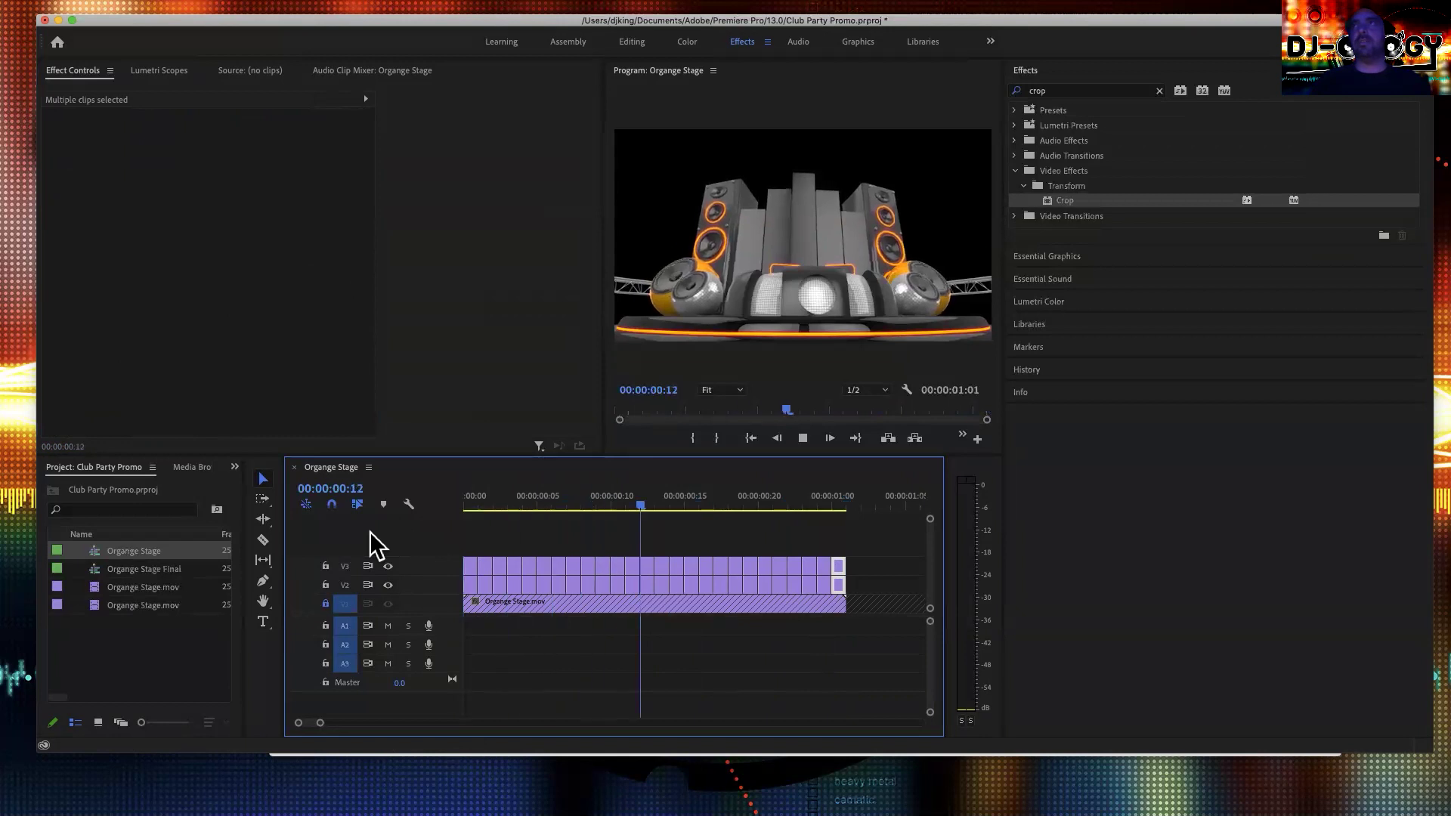
{"action": "left_click", "coordinate": [529, 505]}
{"action": "key", "text": "space"}
{"action": "left_click_drag", "start_coordinate": [518, 508], "coordinate": [581, 522]}
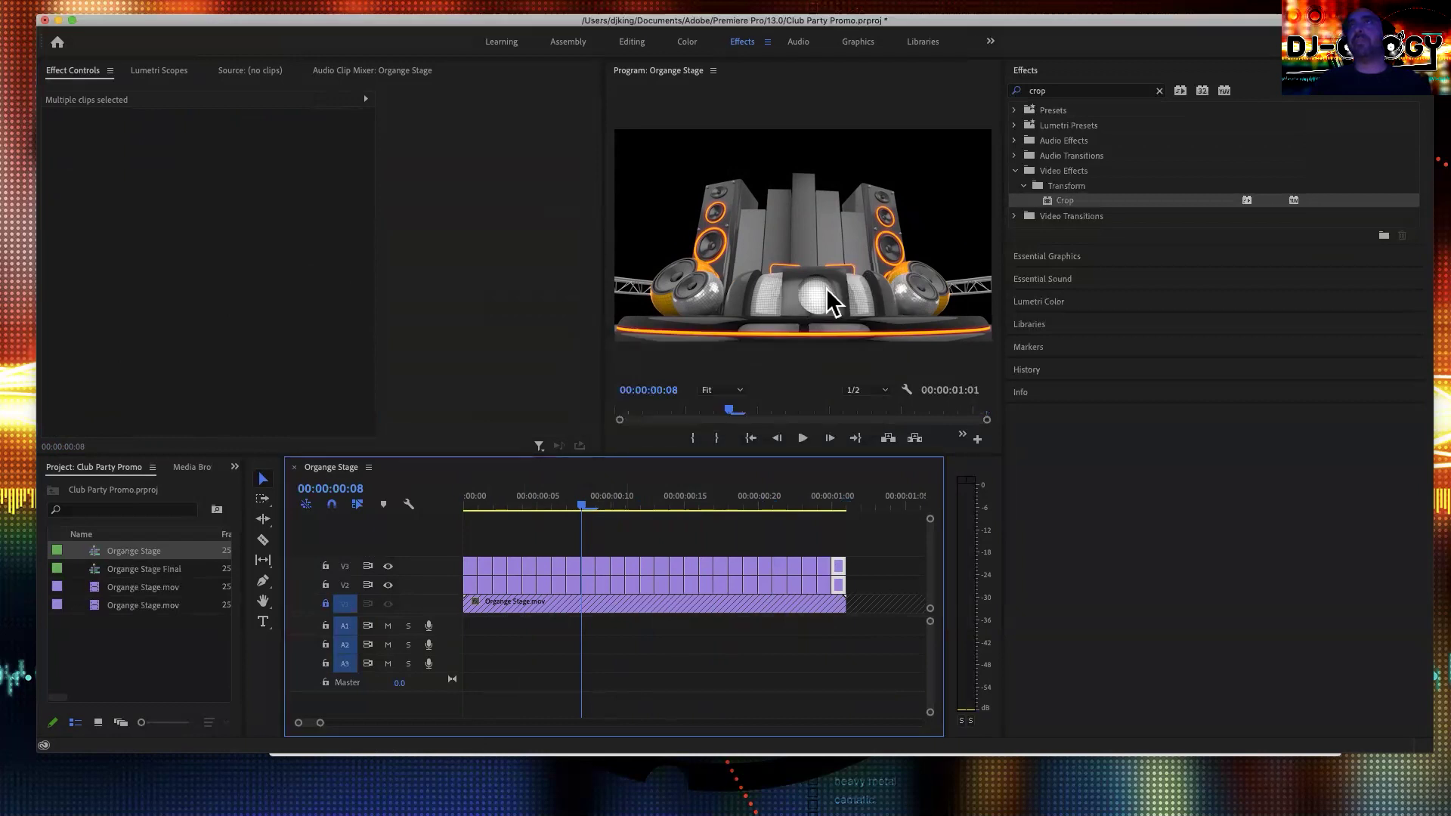
{"action": "left_click_drag", "start_coordinate": [579, 502], "coordinate": [651, 525]}
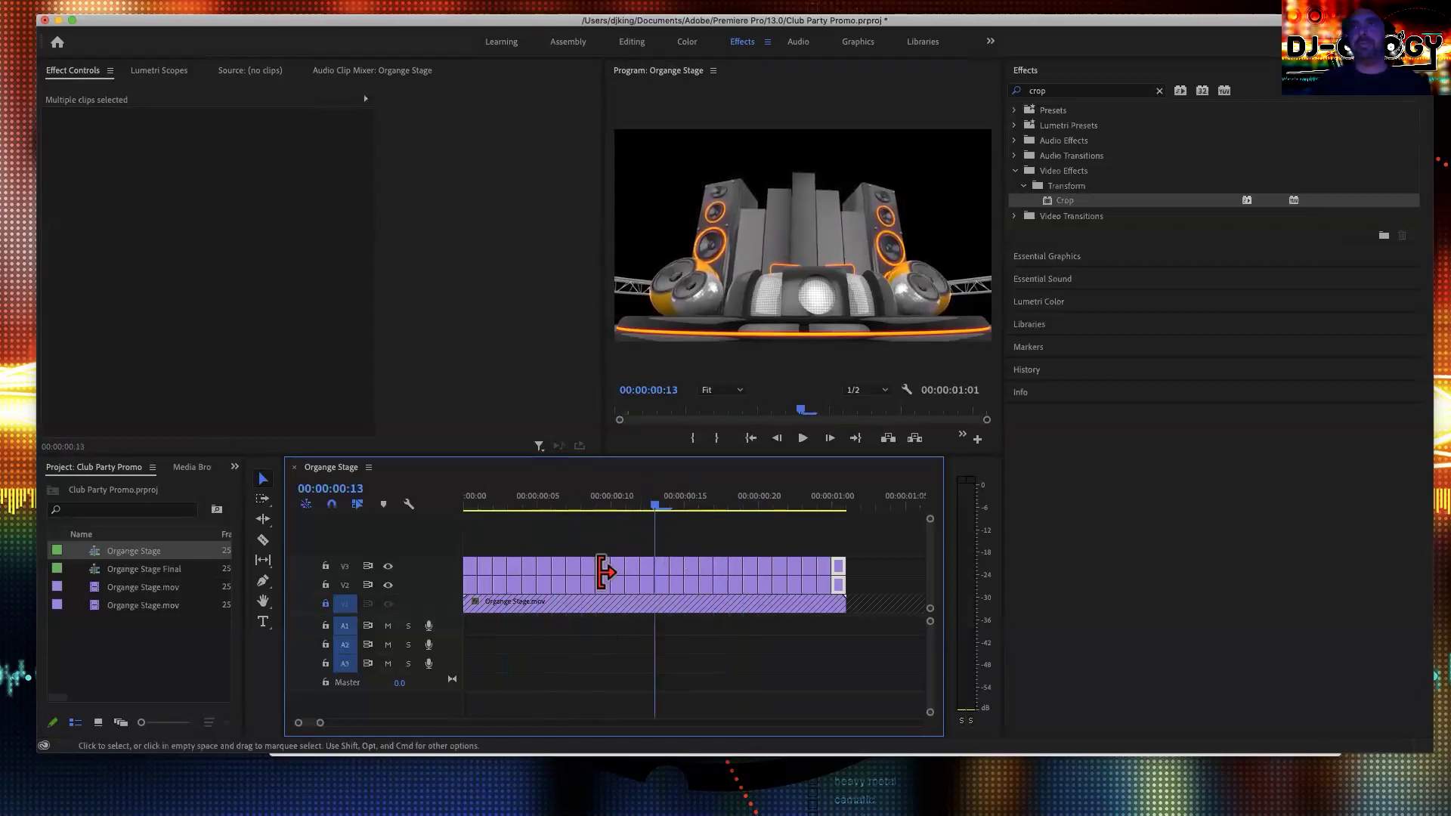
- Unlock V1, duplicate its Organge Stage.mov clip directly after itself, and reverse the copy's speed
{"action": "left_click", "coordinate": [323, 604]}
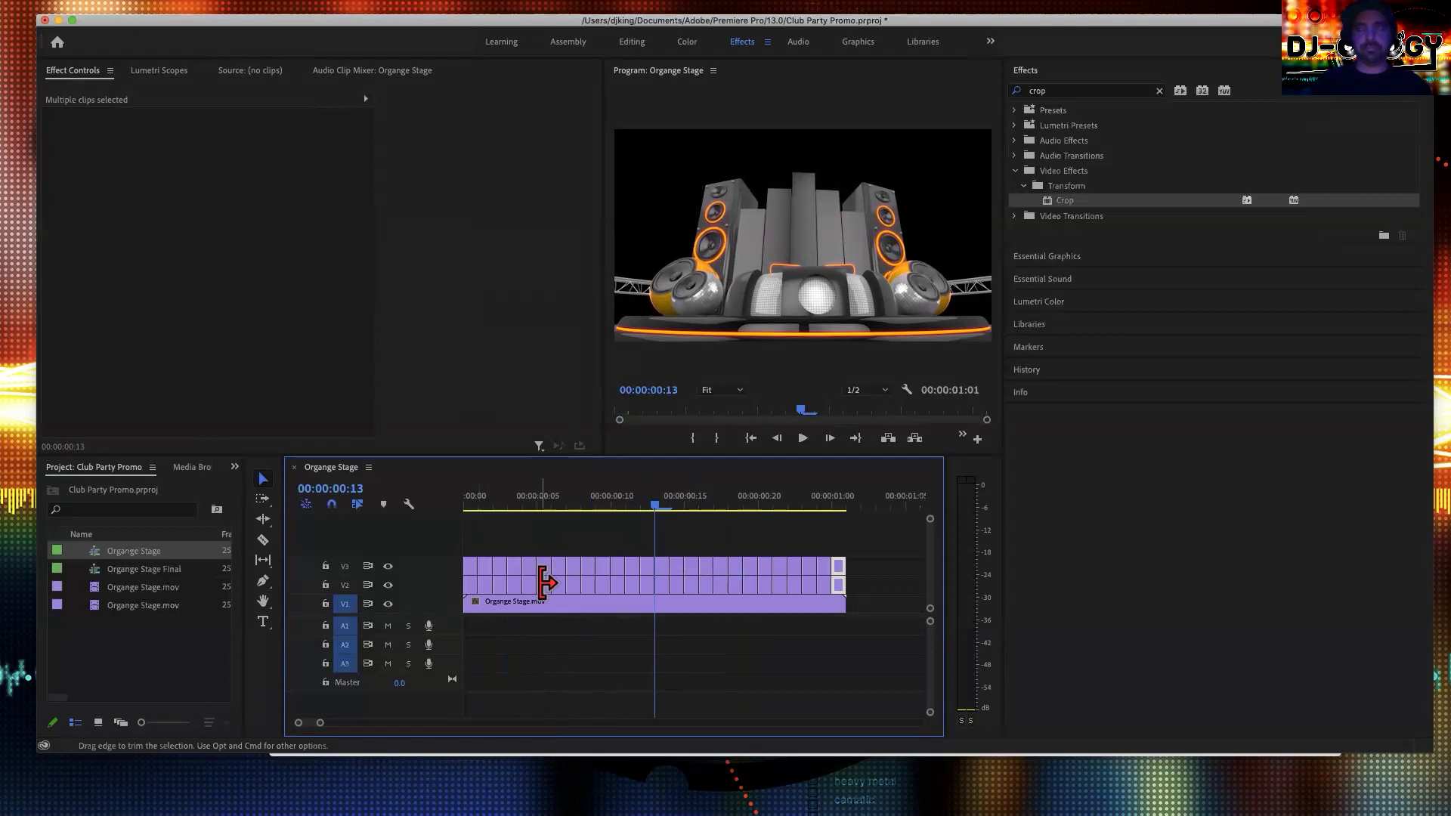
{"action": "key", "text": "minus"}
{"action": "key", "text": "minus"}
{"action": "left_click", "coordinate": [487, 605]}
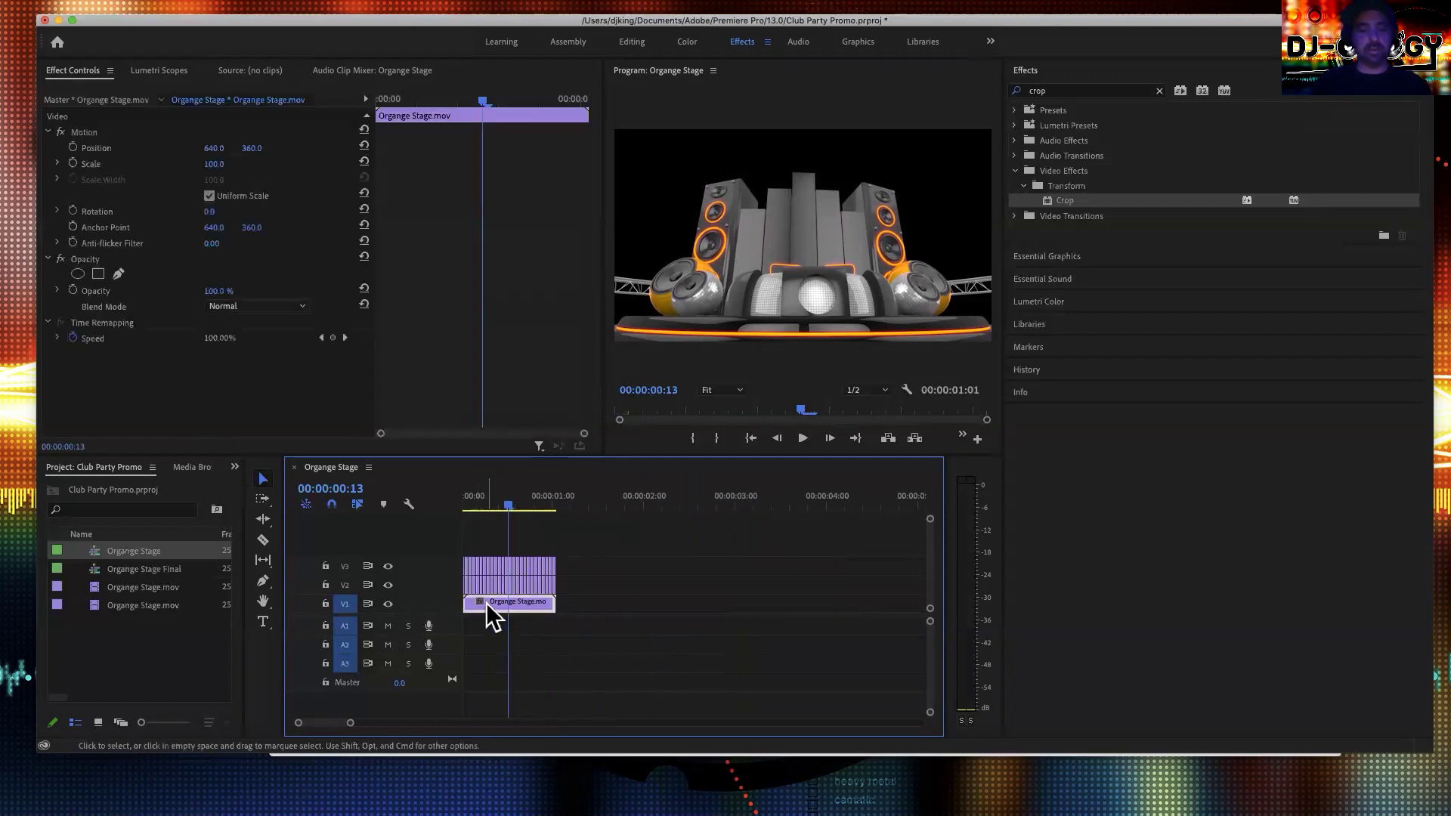
{"action": "left_click_drag", "start_coordinate": [486, 604], "coordinate": [582, 605]}
{"action": "right_click", "coordinate": [582, 605]}
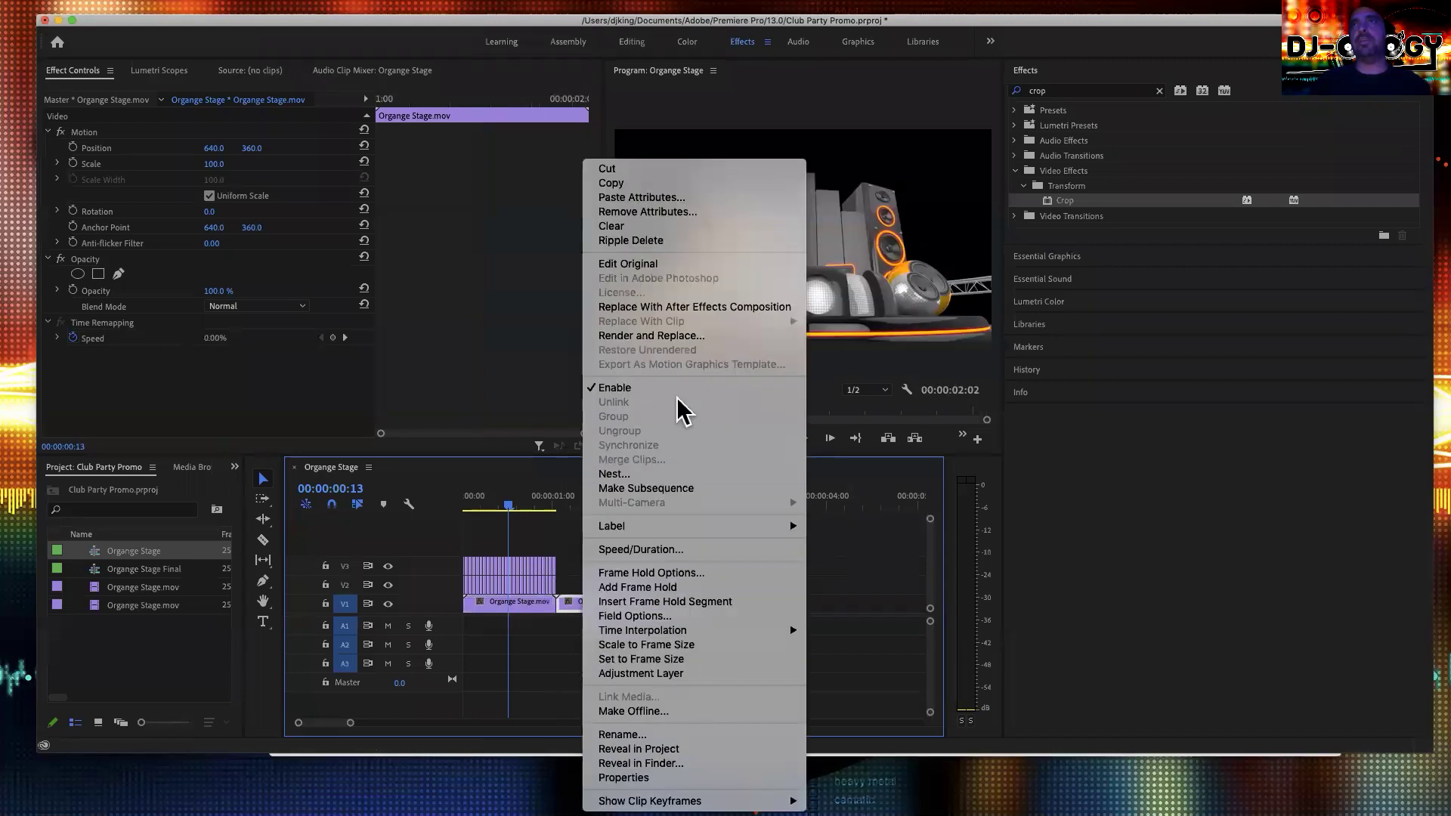
{"action": "left_click", "coordinate": [690, 550]}
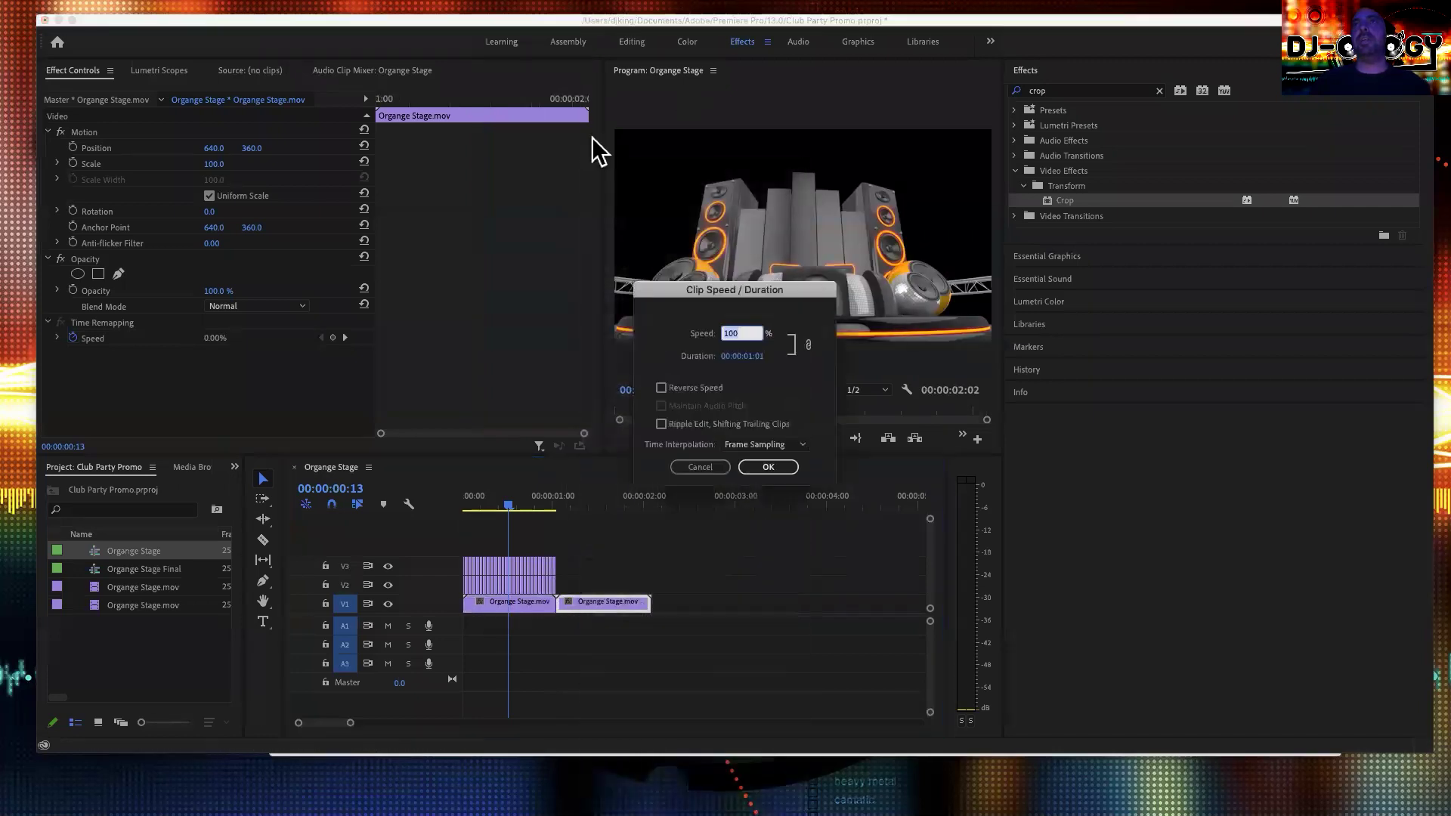
{"action": "left_click", "coordinate": [778, 466]}
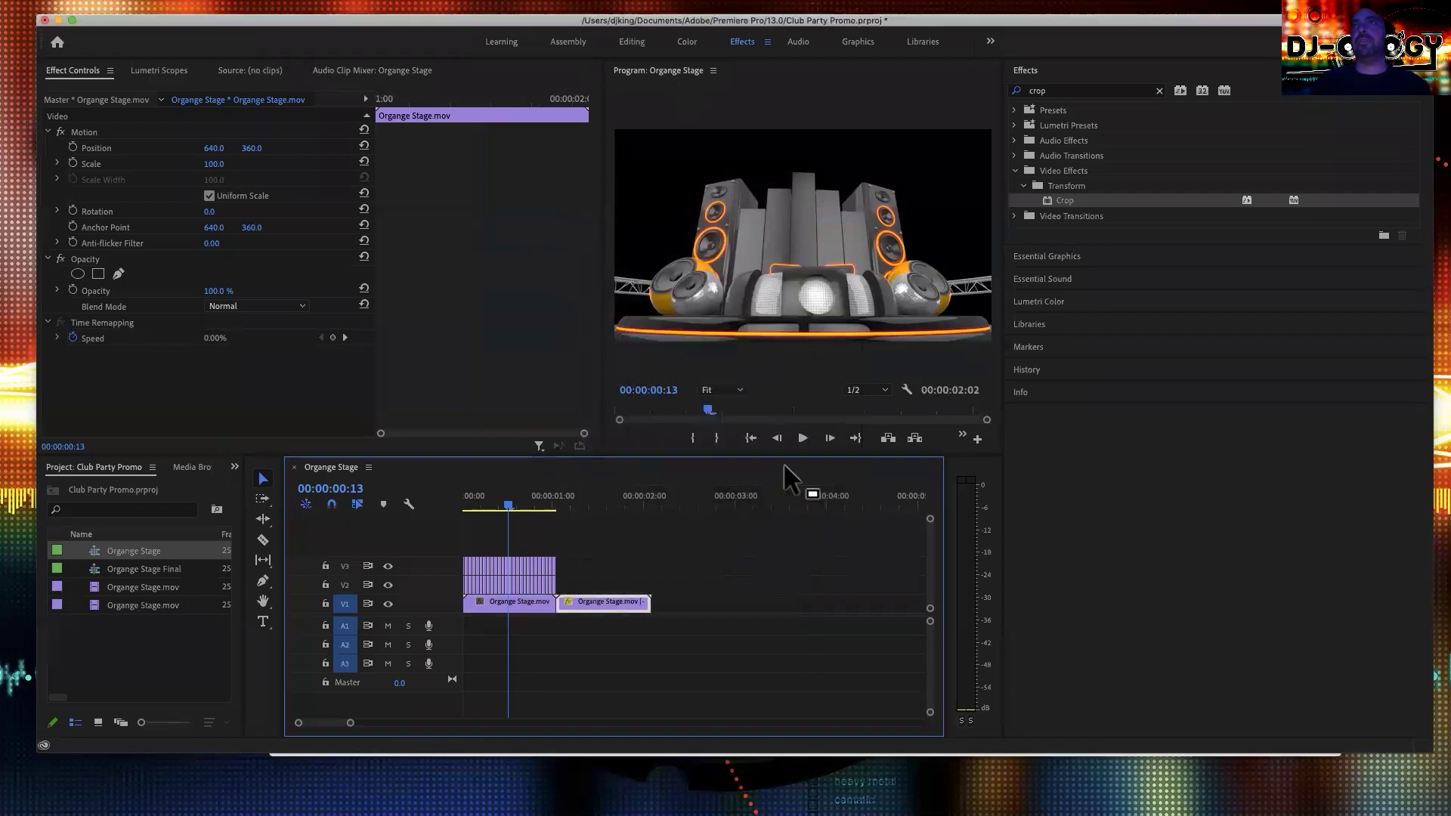
- With V1 locked, copy all V2 and V3 frame clips to the section above the reversed clip and play back the sequence
{"action": "left_click_drag", "start_coordinate": [579, 554], "coordinate": [460, 583]}
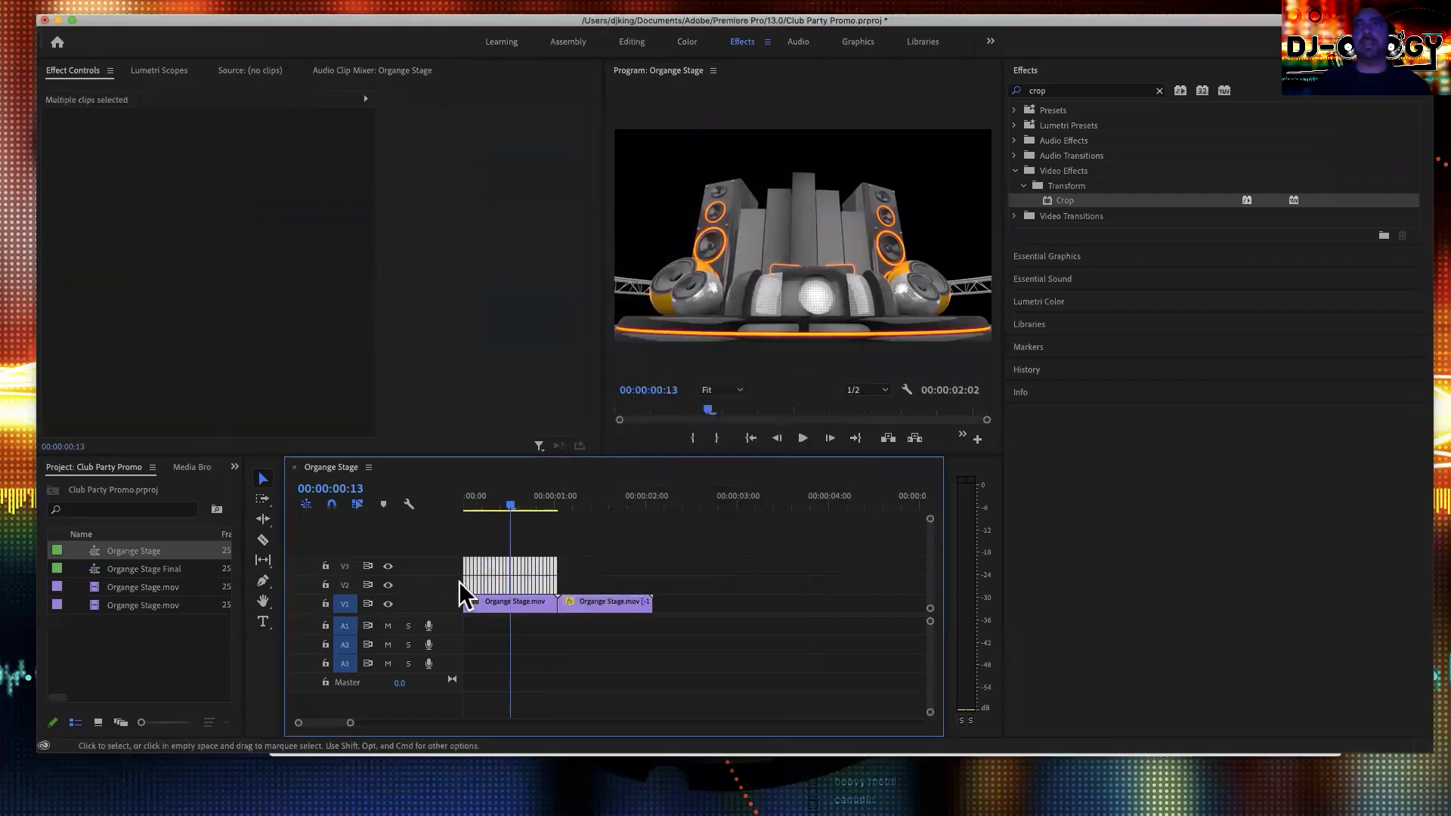
{"action": "left_click", "coordinate": [326, 603]}
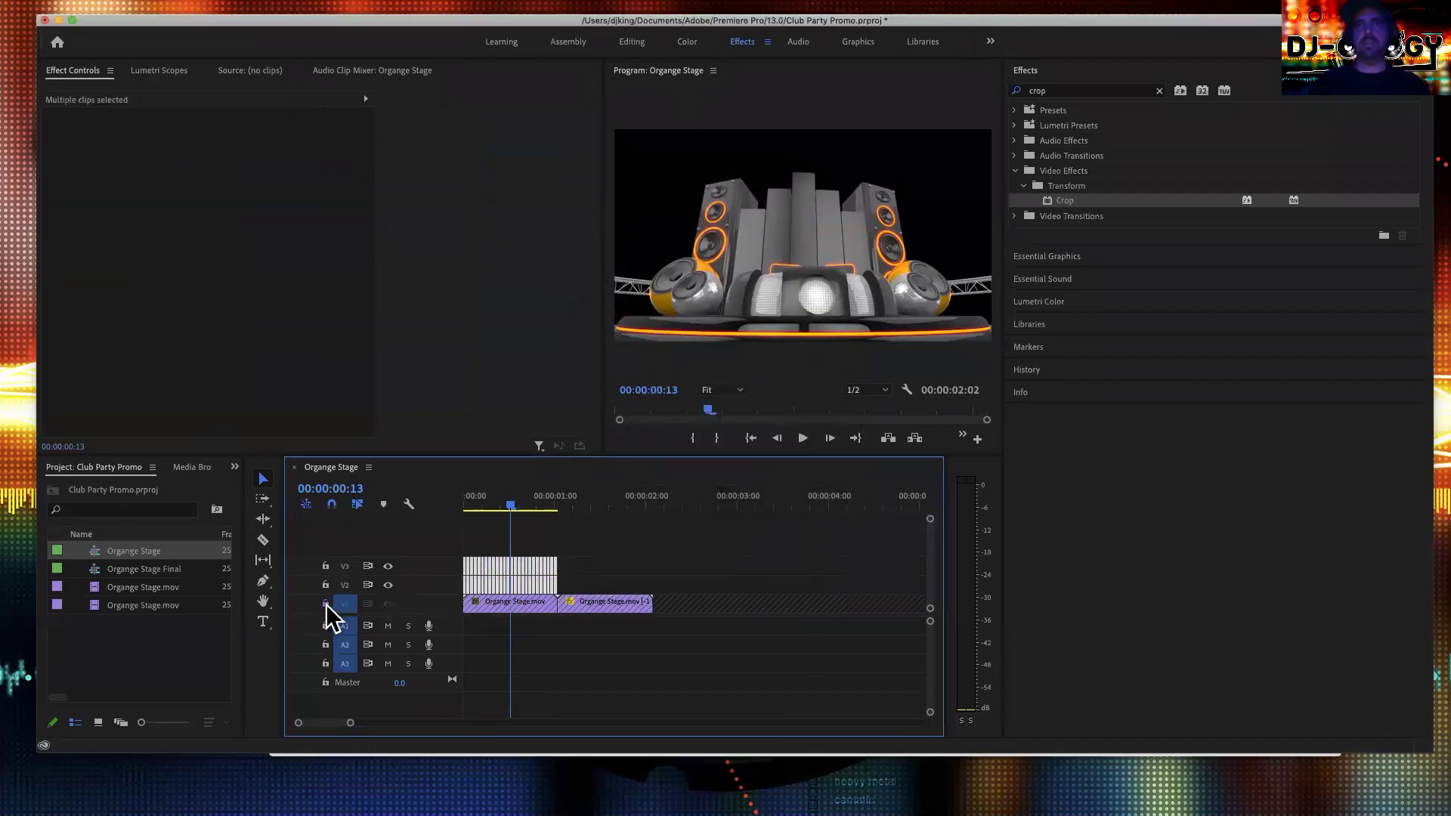
{"action": "key", "text": "Right"}
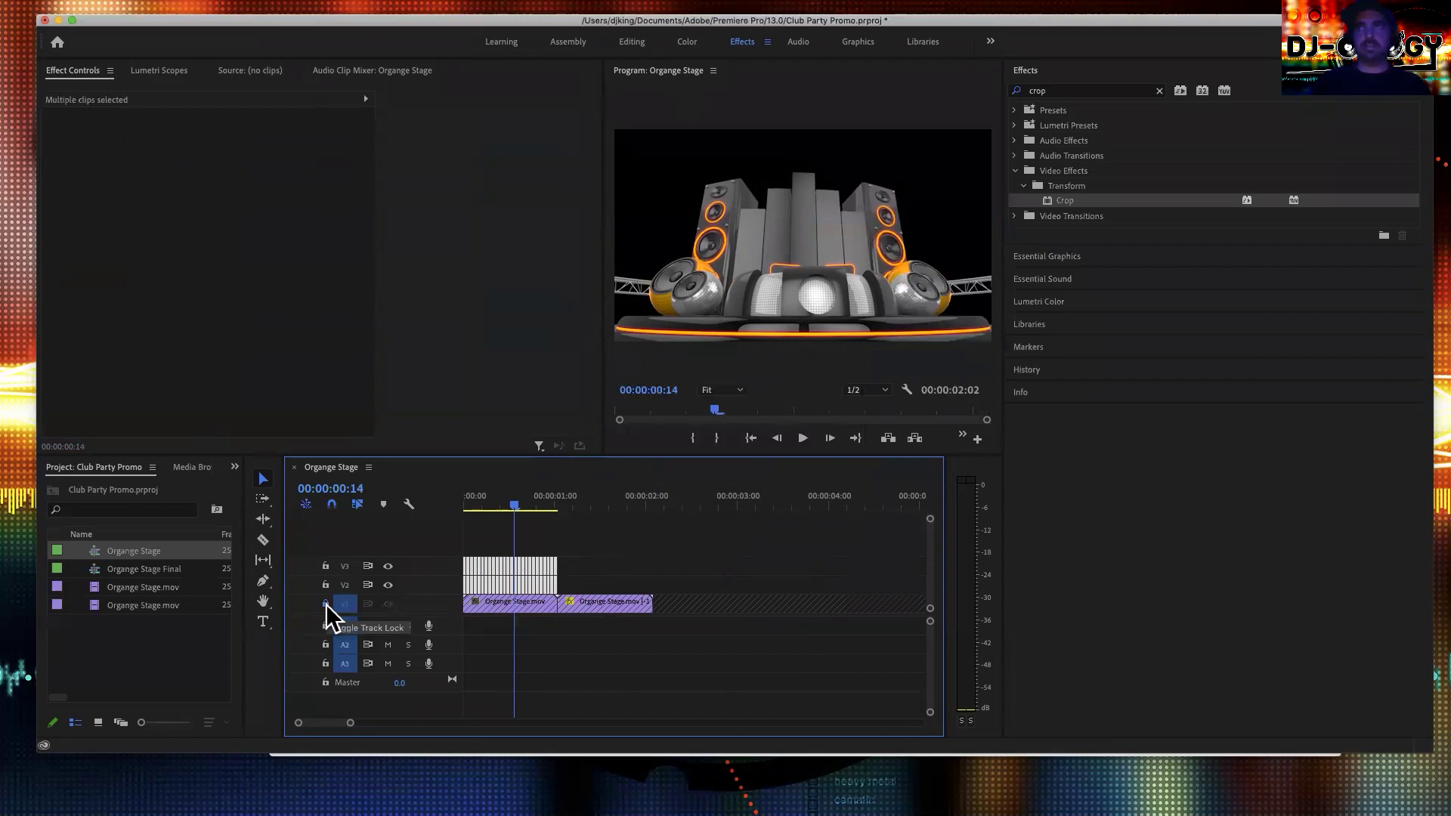
{"action": "key", "text": "Down"}
{"action": "key", "text": "super+v"}
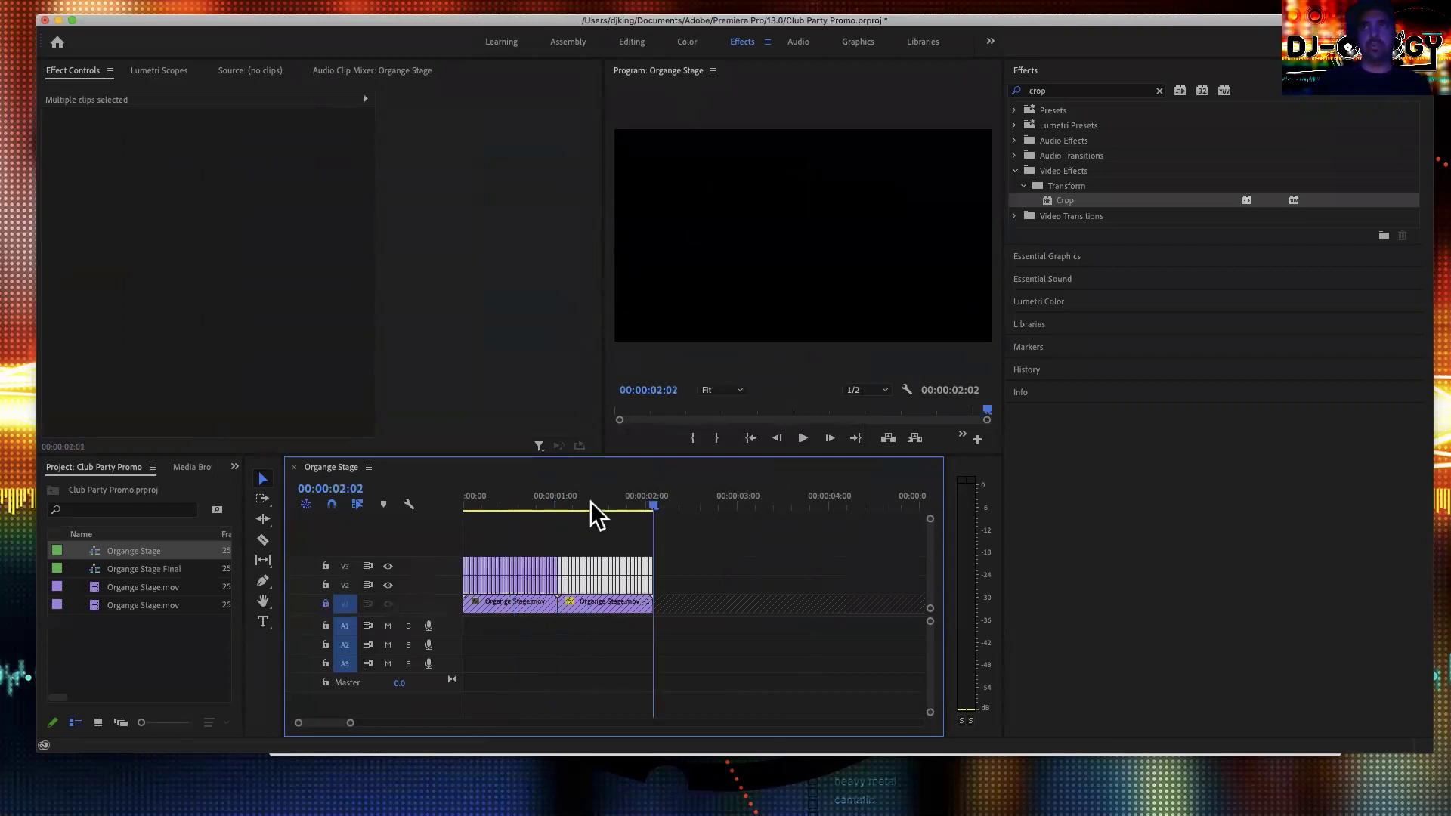
{"action": "key", "text": "space"}
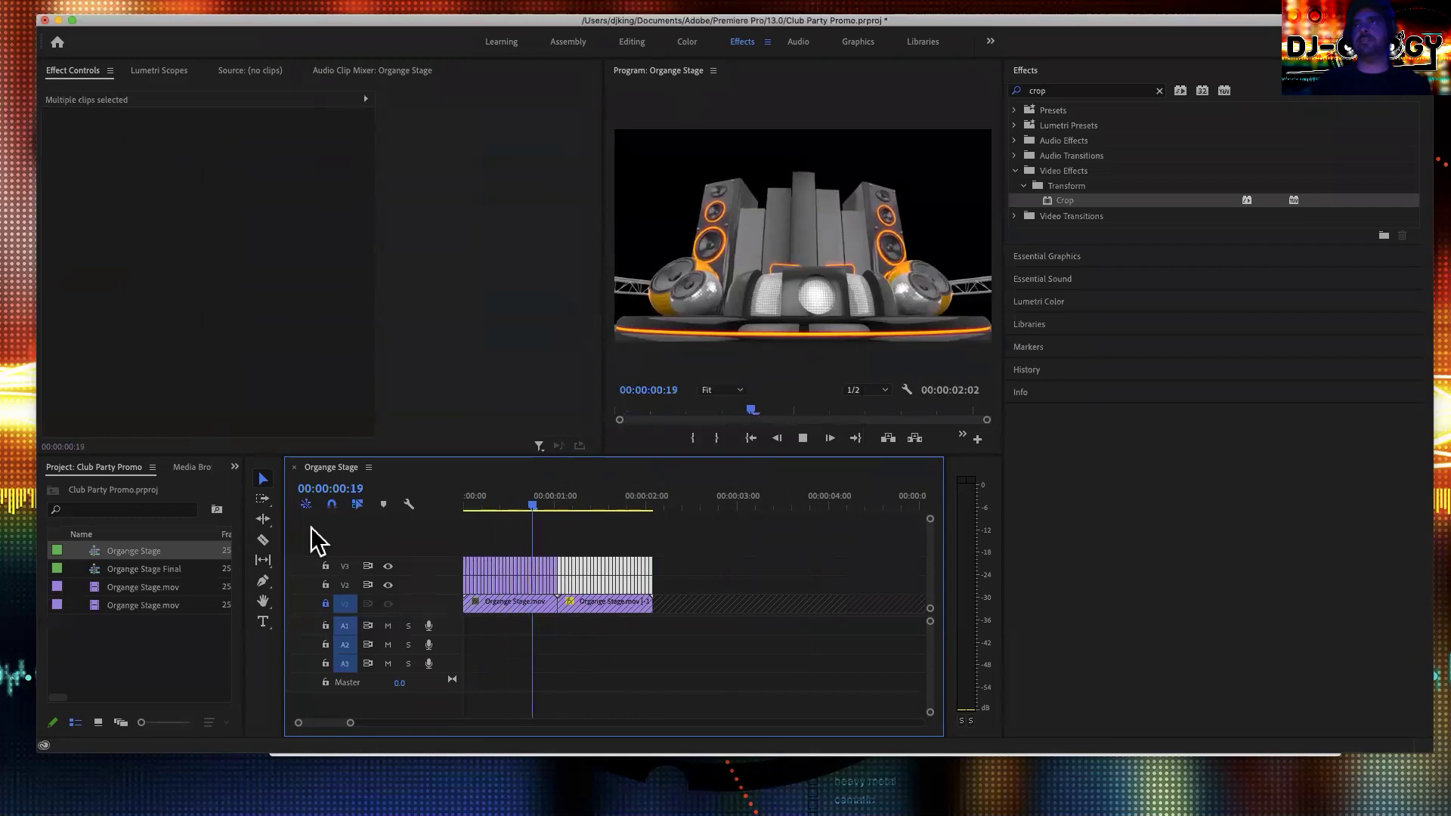
{"action": "left_click", "coordinate": [458, 500]}
{"action": "left_click_drag", "start_coordinate": [455, 505], "coordinate": [505, 534]}
{"action": "left_click", "coordinate": [550, 511]}
{"action": "key", "text": "Home"}
- Move all the single-frame clips up one track to V3 and V4, and unlock V1
{"action": "left_click_drag", "start_coordinate": [693, 539], "coordinate": [492, 545]}
{"action": "left_click", "coordinate": [327, 604]}
{"action": "left_click", "coordinate": [474, 496]}
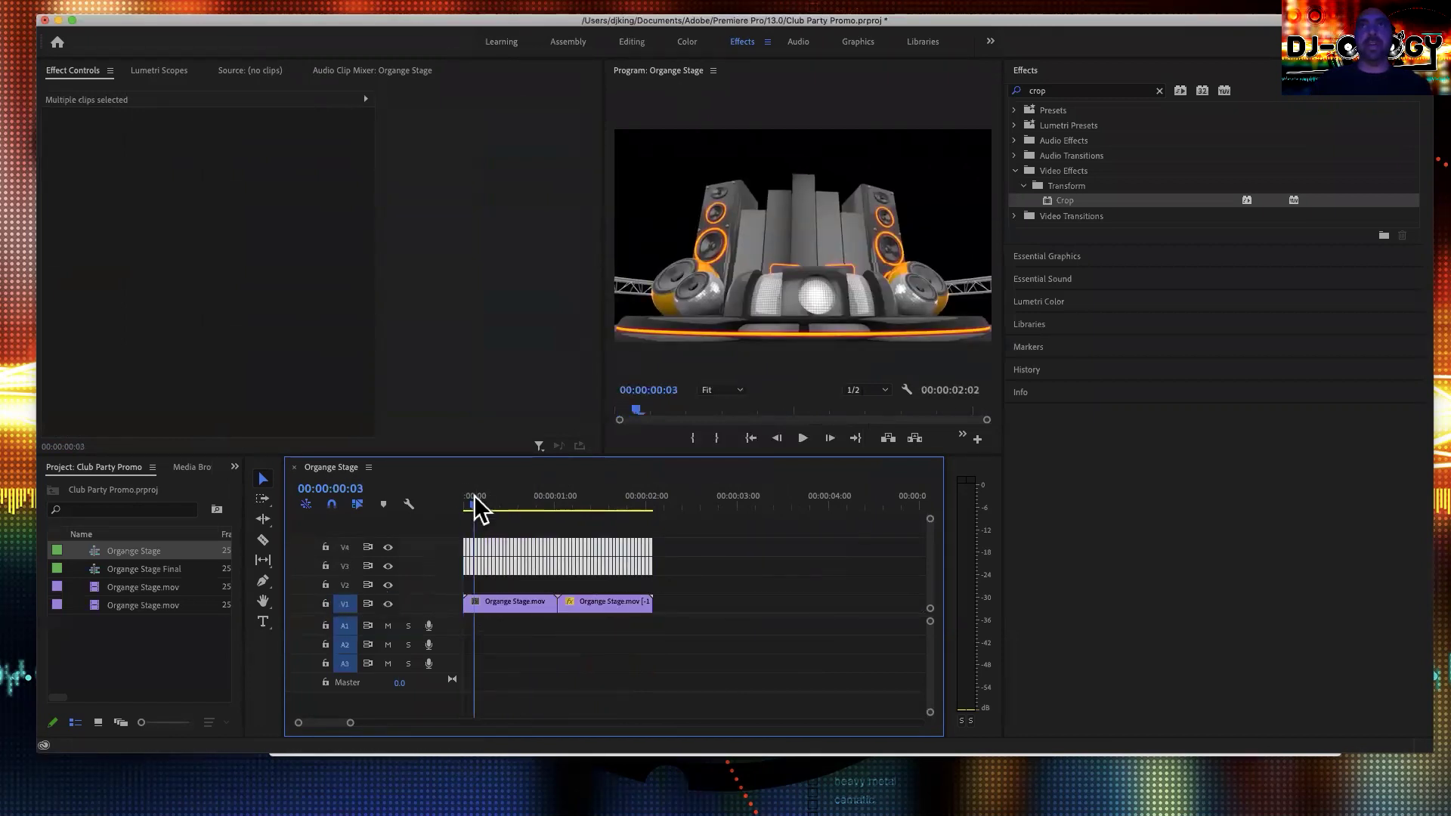
- Duplicate the first single-frame base clip from V3 onto V2 at the sequence start
{"action": "key", "text": "="}
{"action": "key", "text": "="}
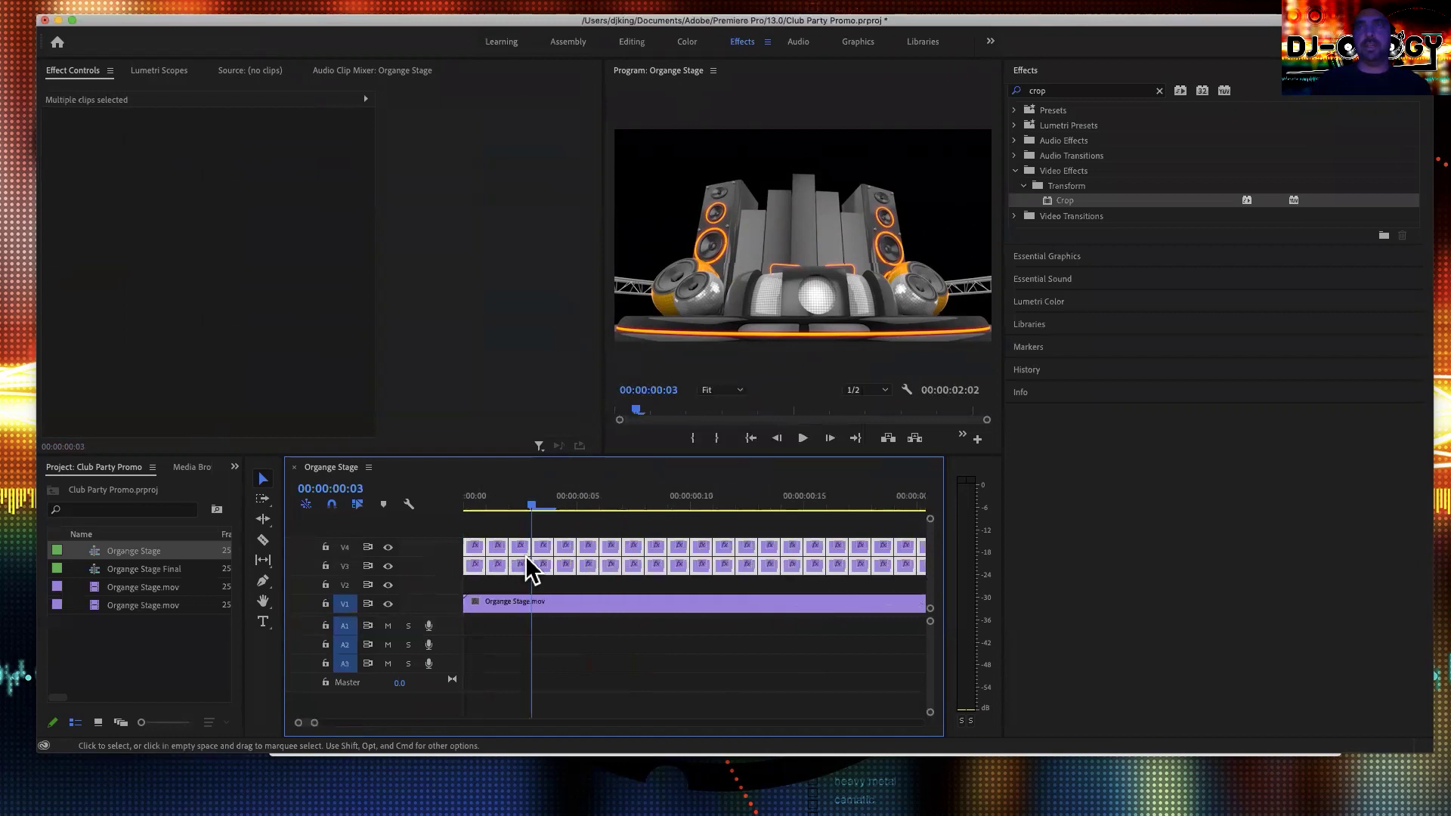
{"action": "left_click", "coordinate": [474, 496]}
{"action": "left_click", "coordinate": [481, 533]}
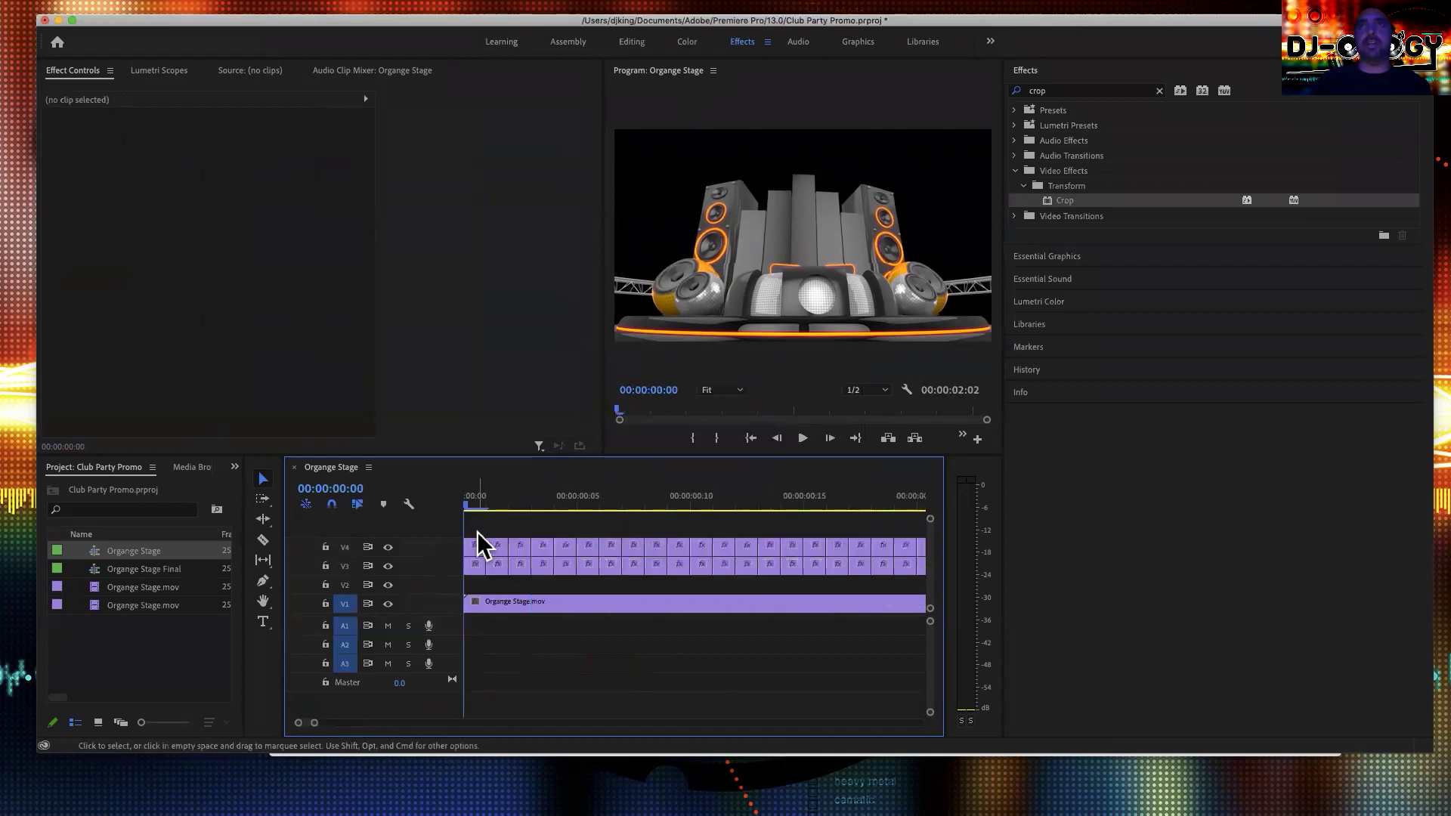
{"action": "left_click", "coordinate": [475, 569]}
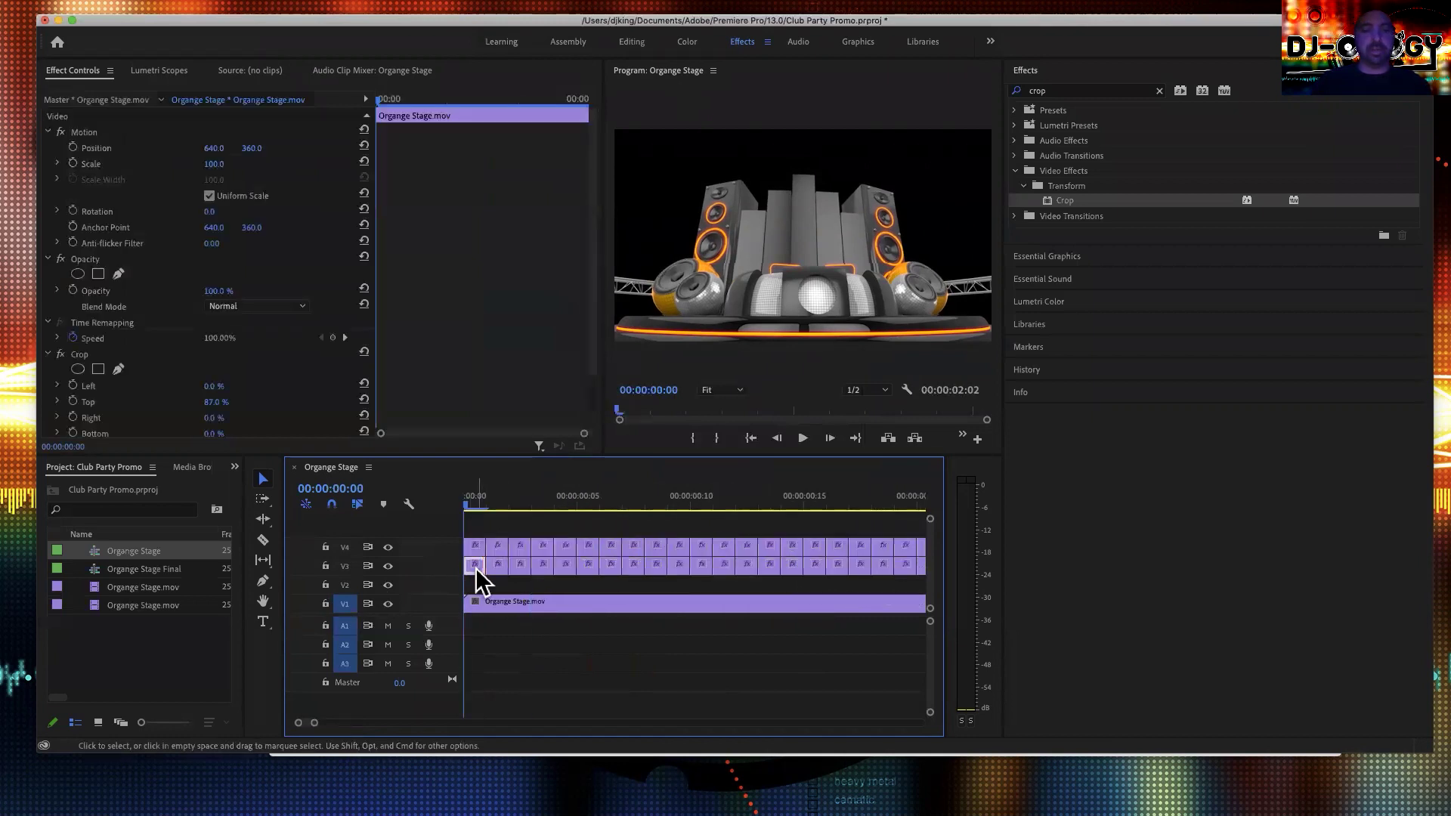
{"action": "mouse_move", "coordinate": [476, 572]}
{"action": "left_mouse_down"}
{"action": "mouse_move", "coordinate": [483, 593]}
{"action": "mouse_move", "coordinate": [476, 583]}
{"action": "left_mouse_up"}
- Hide the output of tracks V4, V3 and V1 to isolate V2, with the playhead at 00:00:00:00
{"action": "left_click", "coordinate": [387, 566]}
{"action": "left_click", "coordinate": [388, 547]}
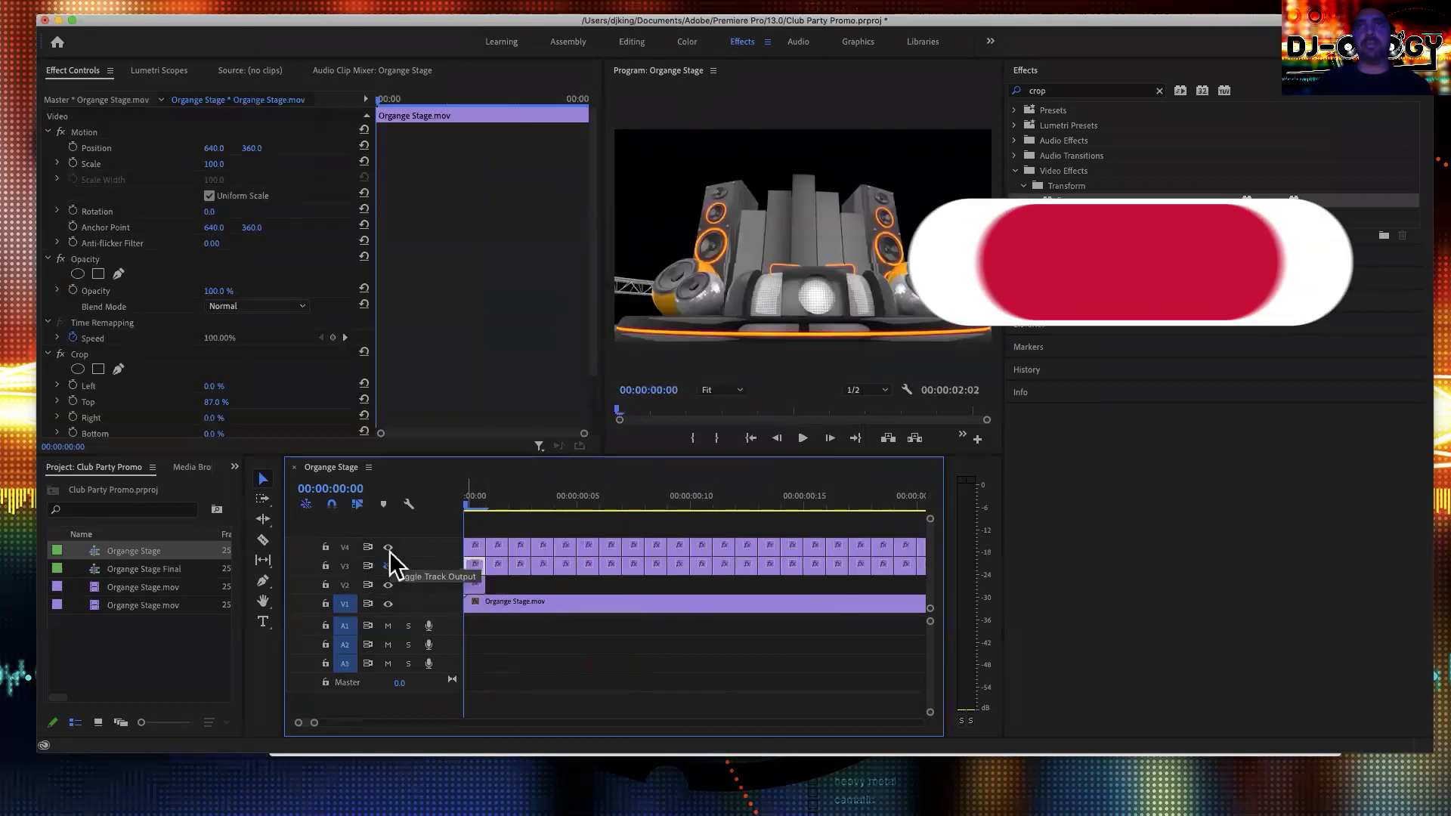
{"action": "left_click", "coordinate": [484, 505]}
{"action": "left_click", "coordinate": [469, 507]}
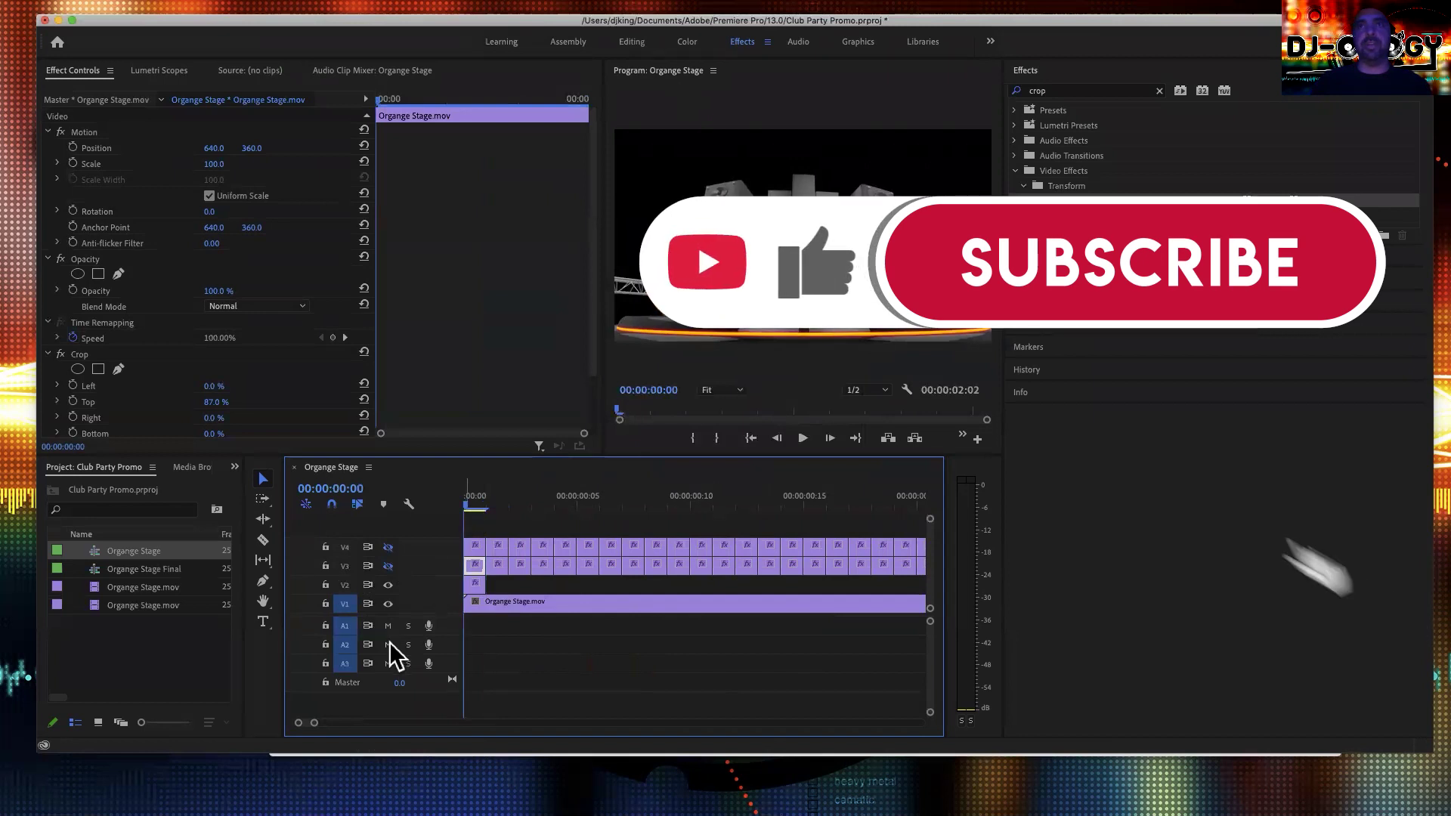
{"action": "left_click", "coordinate": [388, 604]}
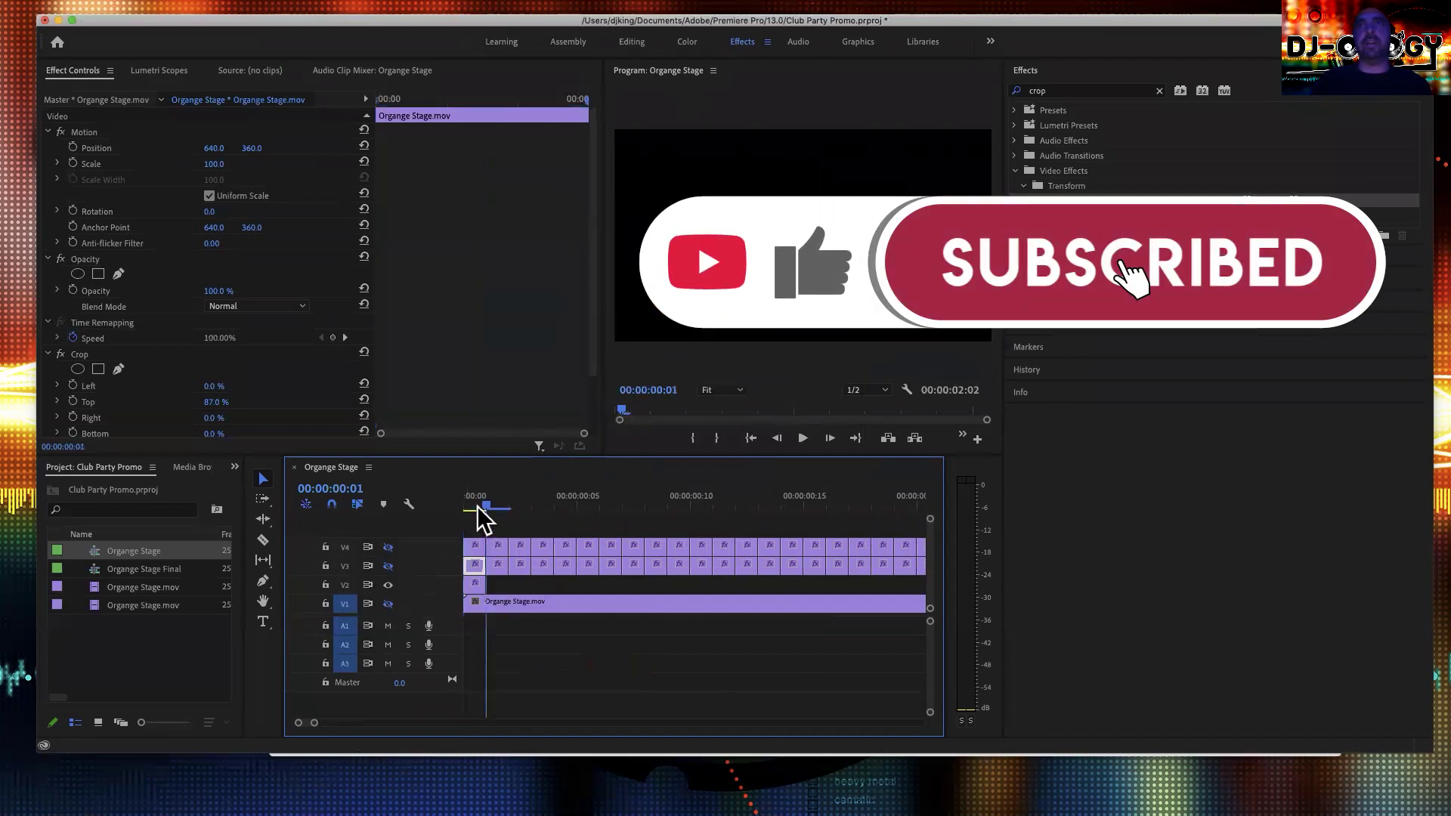
{"action": "left_click", "coordinate": [482, 507]}
{"action": "left_click", "coordinate": [473, 506]}
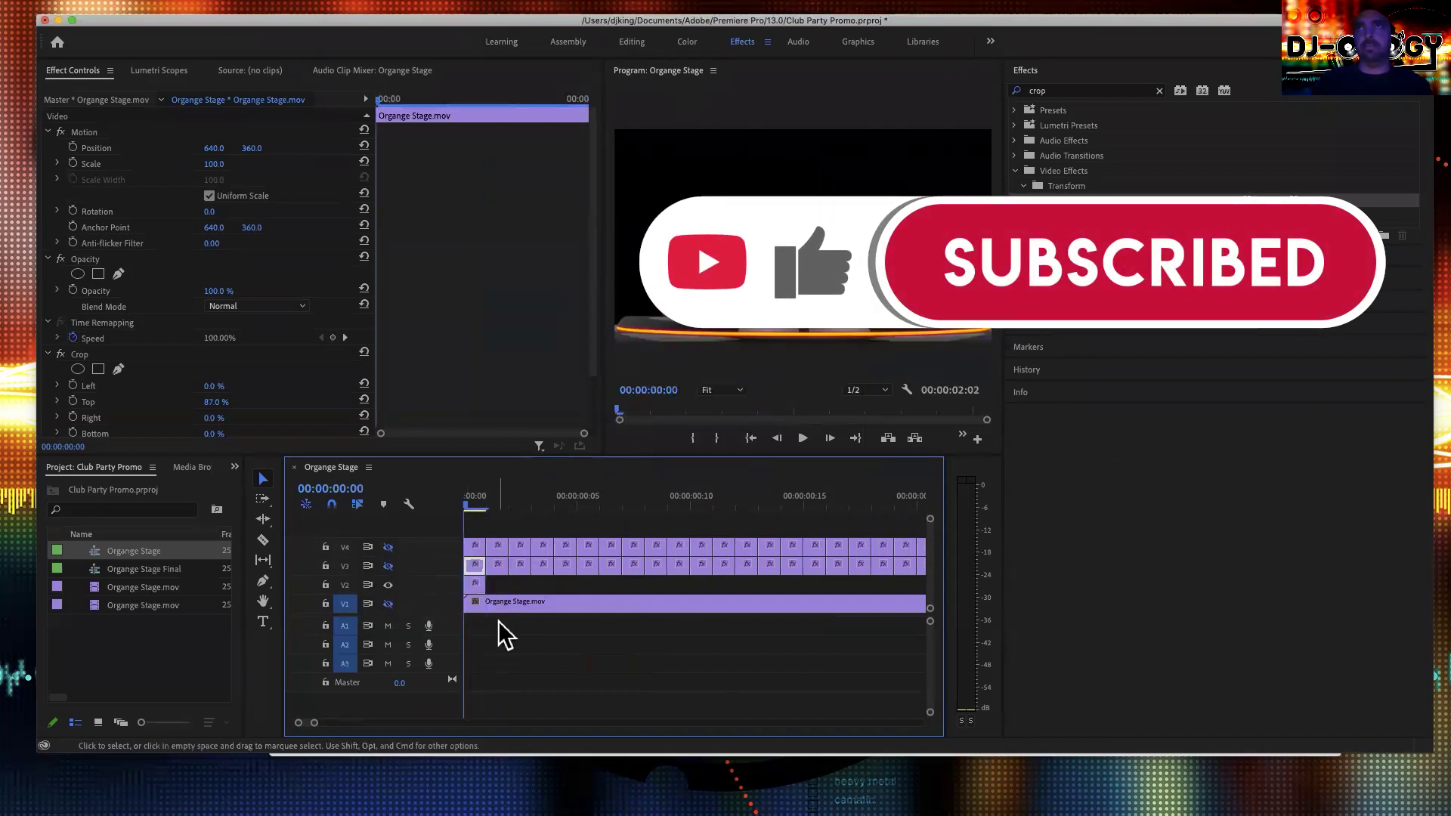
- Crop the single-frame V2 clip to the upper speakers and columns with Top 6% and Bottom 43%
{"action": "left_click", "coordinate": [474, 588]}
{"action": "double_click", "coordinate": [474, 587]}
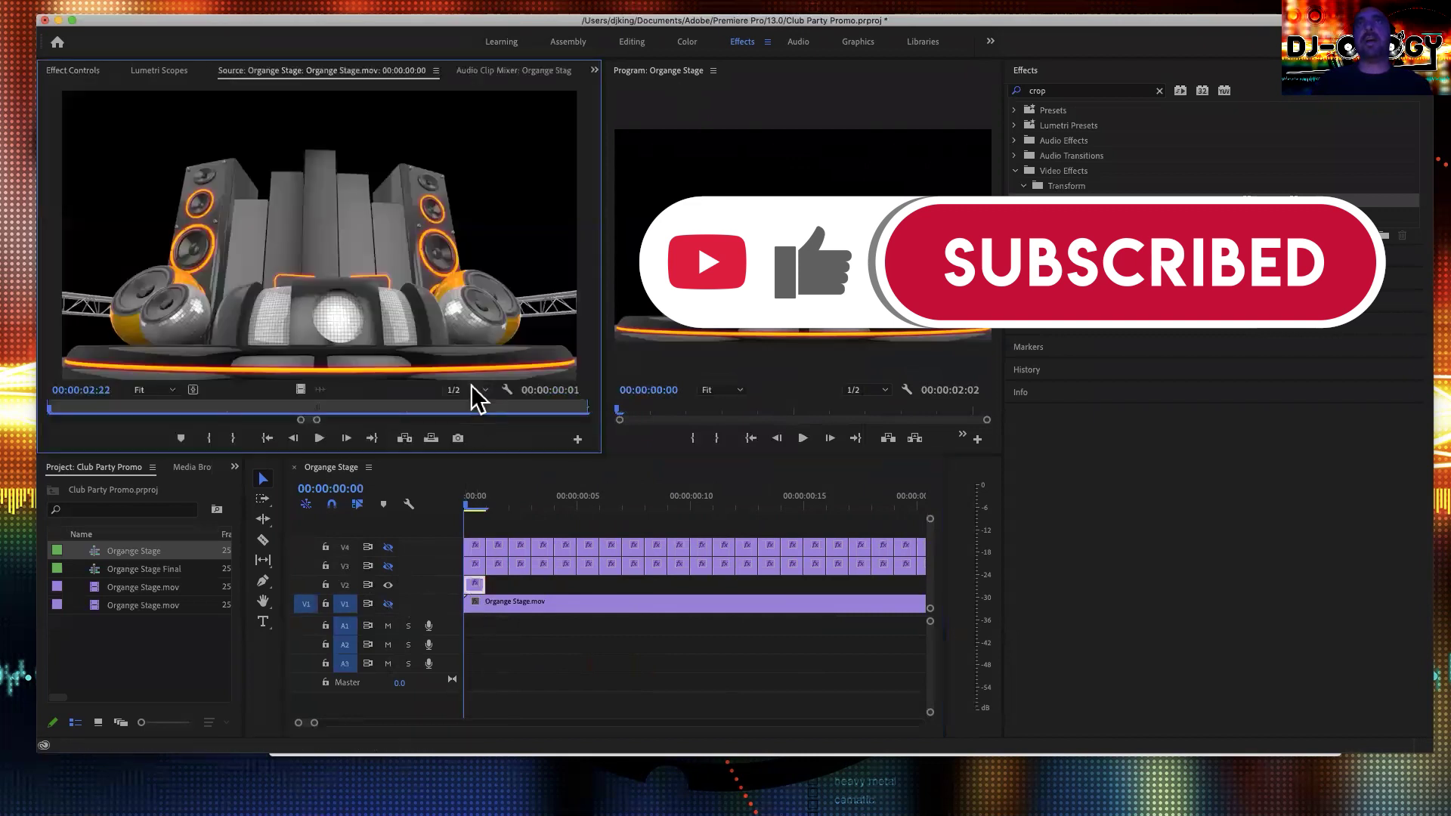
{"action": "left_click", "coordinate": [76, 70]}
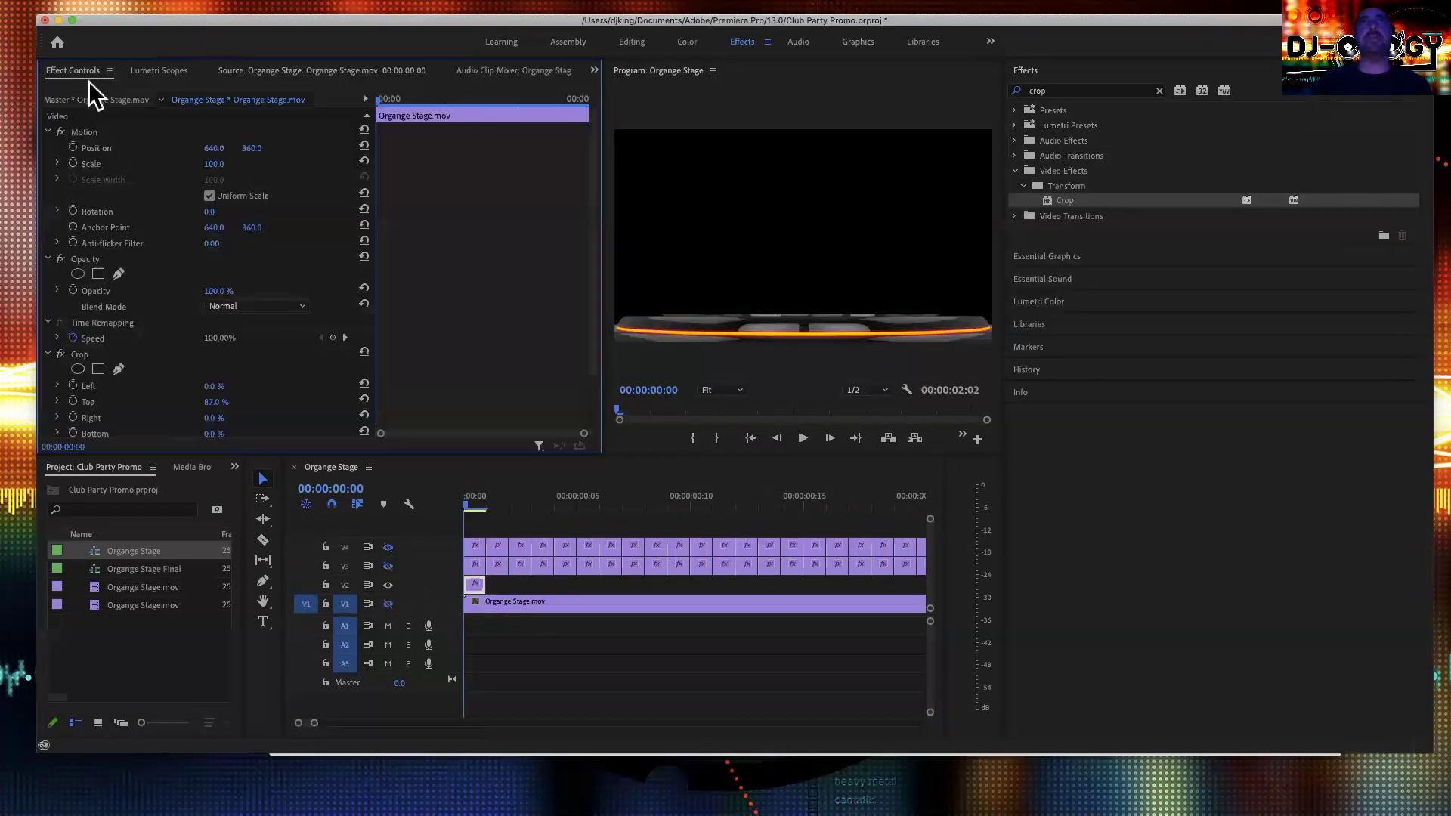
{"action": "left_click_drag", "start_coordinate": [215, 336], "coordinate": [154, 336]}
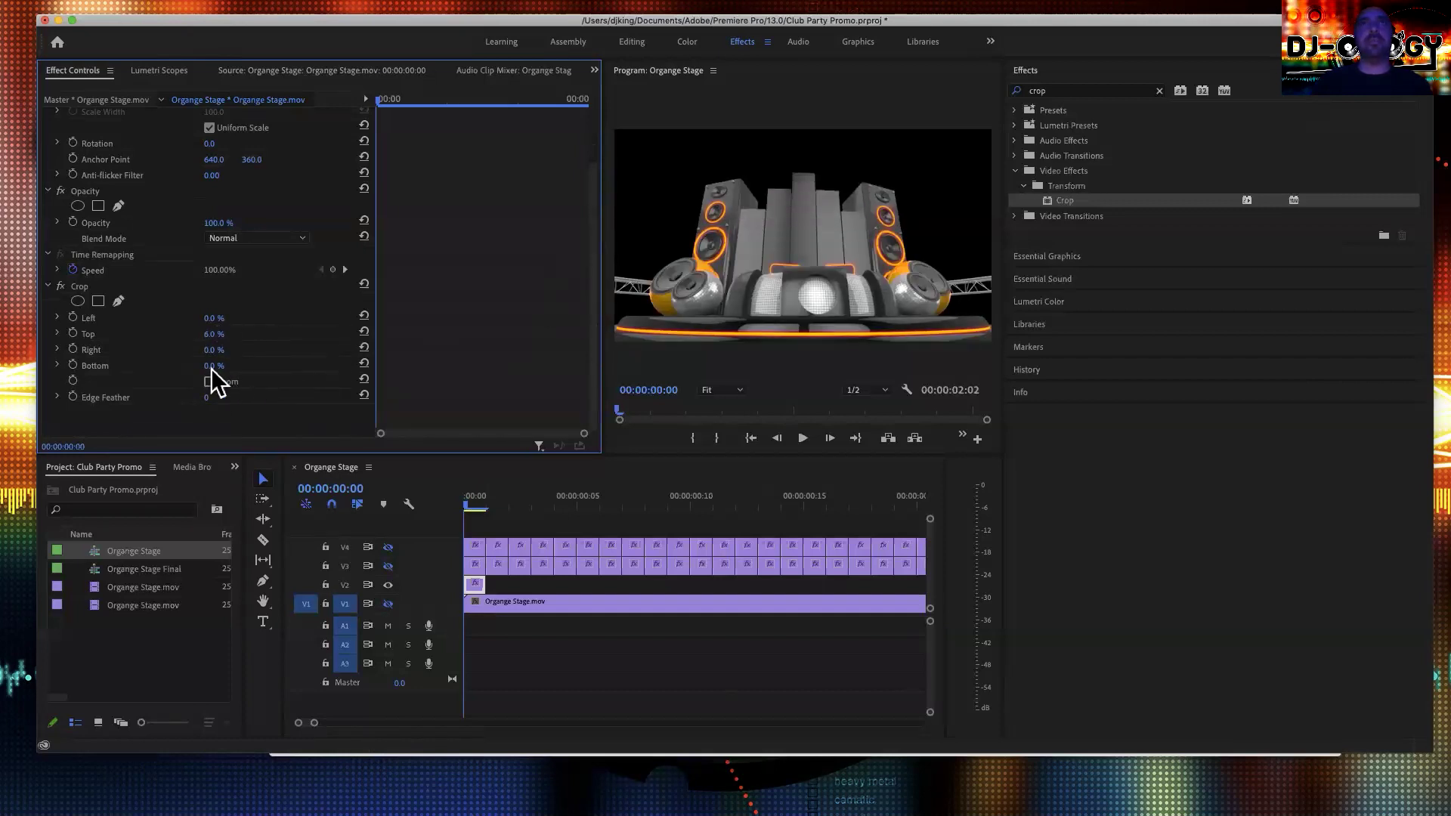
{"action": "left_click_drag", "start_coordinate": [214, 366], "coordinate": [246, 366]}
{"action": "left_click", "coordinate": [474, 583]}
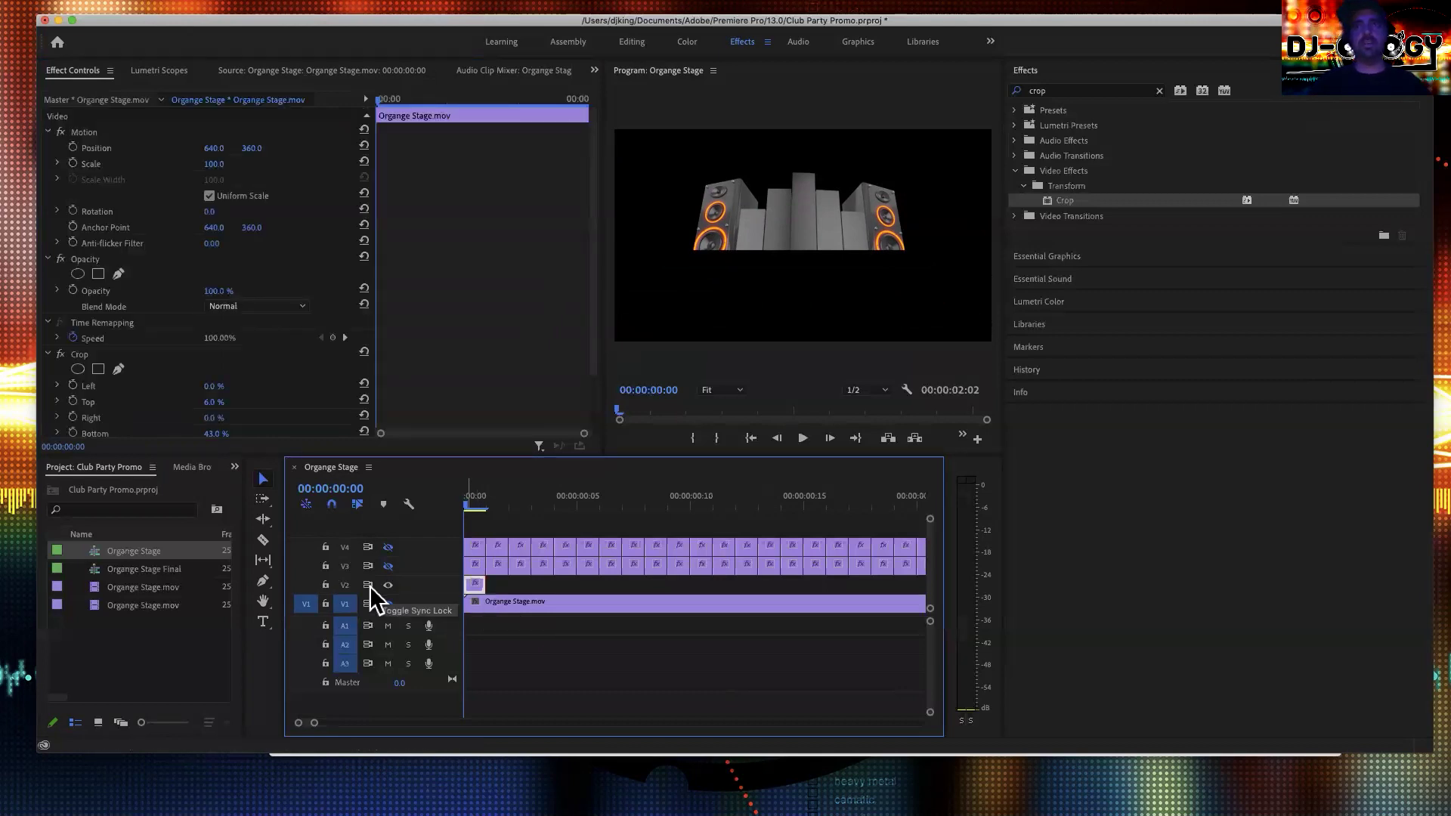
- Lock V1, fill V2 with pasted copies of the cropped single-frame clip, and delete the extras beyond 00:00:02:02
{"action": "left_click", "coordinate": [327, 604]}
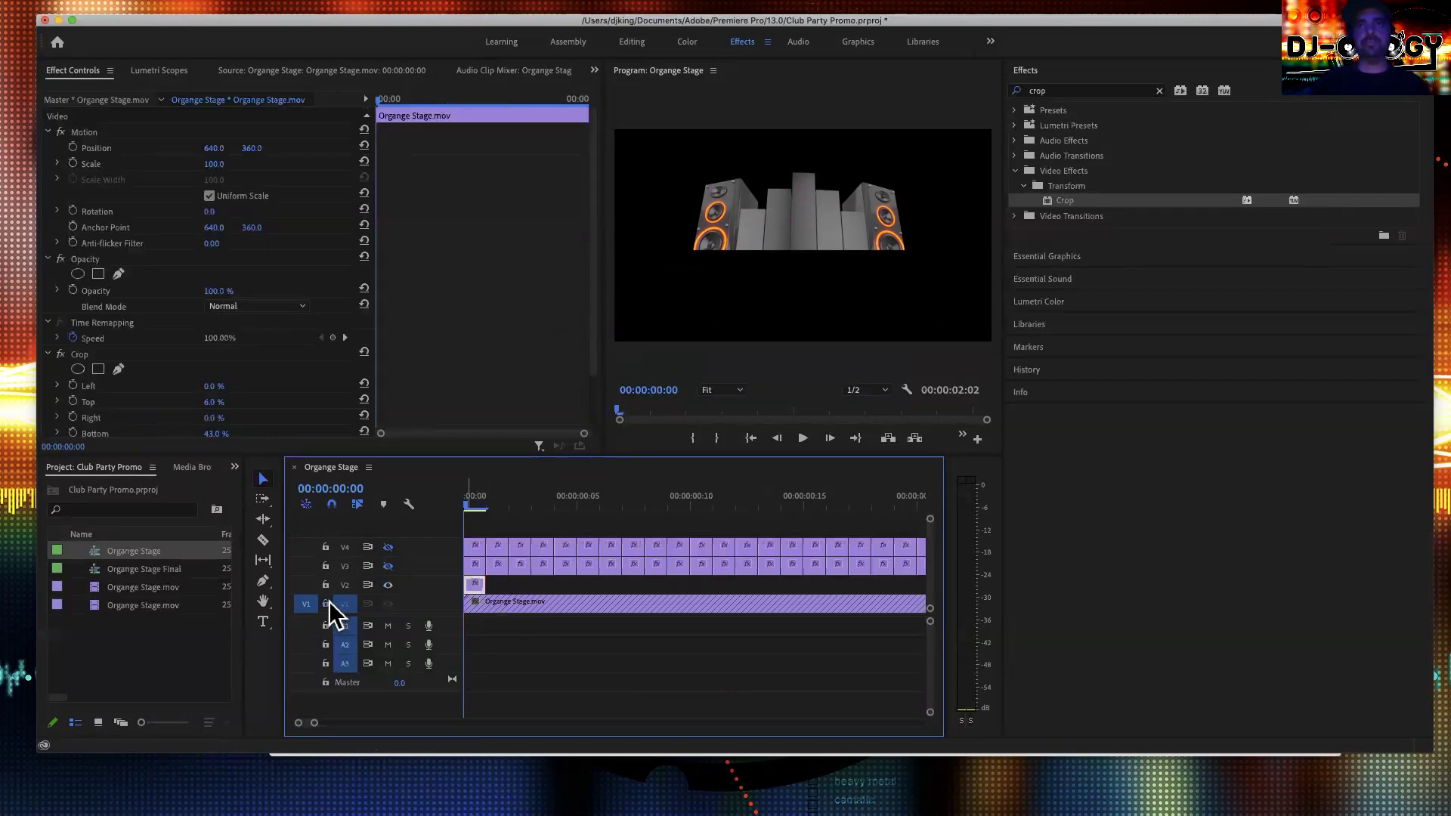
{"action": "key", "text": "Right"}
{"action": "key", "text": "super+v"}
{"action": "key", "text": "super+v"}
{"action": "key", "text": "super+v"}
{"action": "key", "text": "super+v"}
{"action": "key", "text": "super+v"}
{"action": "key", "text": "super+v"}
{"action": "key", "text": "super+v"}
{"action": "key", "text": "super+v"}
{"action": "key", "text": "super+v"}
{"action": "key", "text": "super+v"}
{"action": "key", "text": "super+v"}
{"action": "key", "text": "super+v"}
{"action": "key", "text": "super+v"}
{"action": "key", "text": "super+v"}
{"action": "key", "text": "super+v"}
{"action": "key", "text": "super+v"}
{"action": "key", "text": "super+v"}
{"action": "key", "text": "super+v"}
{"action": "key", "text": "super+v"}
{"action": "key", "text": "super+v"}
{"action": "key", "text": "super+v"}
{"action": "key", "text": "super+v"}
{"action": "key", "text": "super+v"}
{"action": "key", "text": "super+v"}
{"action": "key", "text": "super+v"}
{"action": "key", "text": "super+v"}
{"action": "key", "text": "super+v"}
{"action": "key", "text": "super+v"}
{"action": "key", "text": "super+v"}
{"action": "key", "text": "super+v"}
{"action": "key", "text": "super+v"}
{"action": "key", "text": "super+v"}
{"action": "key", "text": "super+v"}
{"action": "key", "text": "super+v"}
{"action": "key", "text": "super+v"}
{"action": "key", "text": "super+v"}
{"action": "key", "text": "super+v"}
{"action": "key", "text": "super+v"}
{"action": "key", "text": "super+v"}
{"action": "key", "text": "super+v"}
{"action": "key", "text": "super+v"}
{"action": "key", "text": "super+v"}
{"action": "key", "text": "super+v"}
{"action": "key", "text": "super+v"}
{"action": "key", "text": "super+v"}
{"action": "key", "text": "super+v"}
{"action": "key", "text": "super+v"}
{"action": "key", "text": "super+v"}
{"action": "key", "text": "super+v"}
{"action": "key", "text": "super+v"}
{"action": "key", "text": "super+v"}
{"action": "key", "text": "super+v"}
{"action": "key", "text": "super+v"}
{"action": "key", "text": "super+v"}
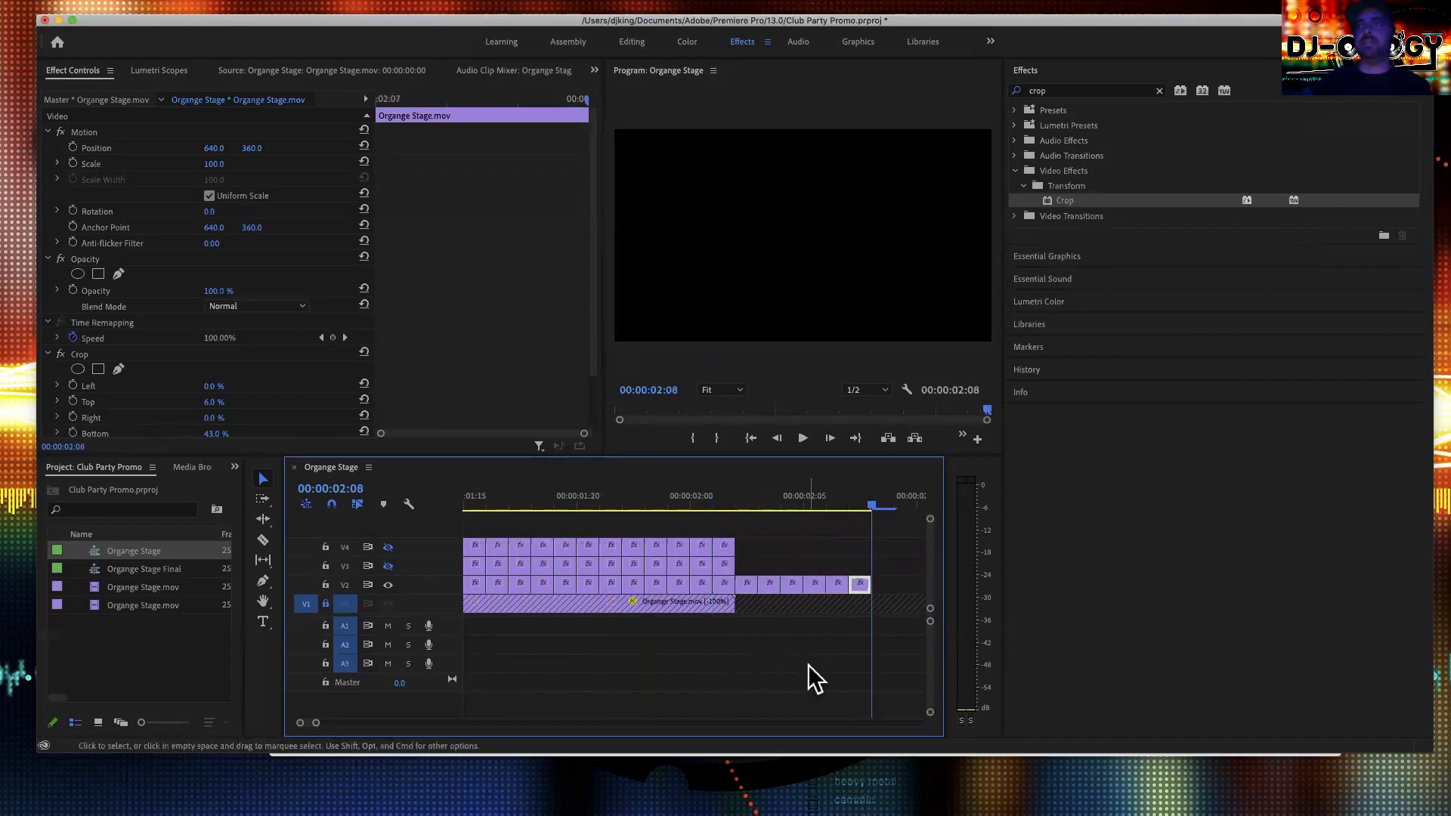
{"action": "left_click_drag", "start_coordinate": [897, 538], "coordinate": [751, 596]}
{"action": "key", "text": "Delete"}
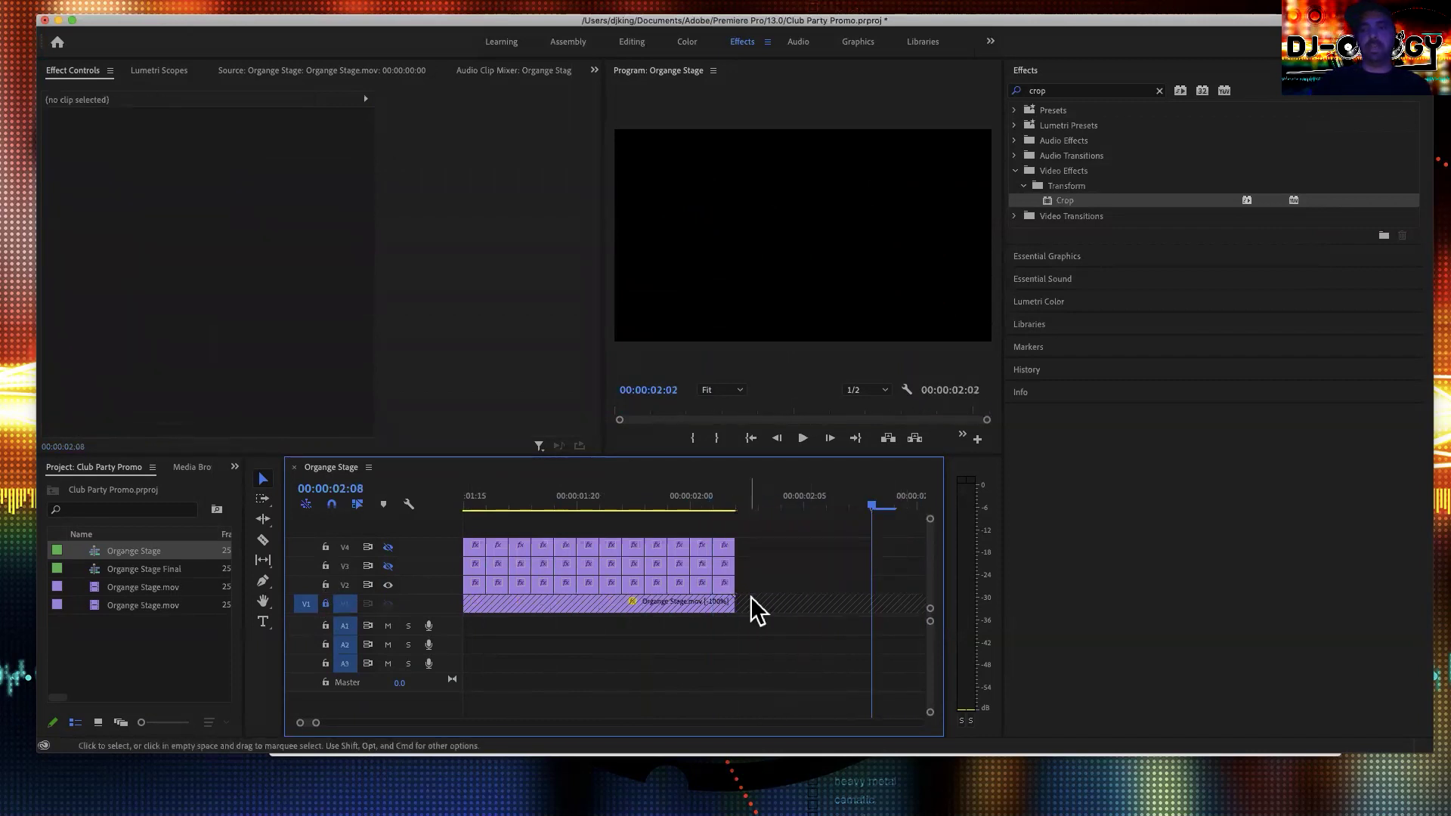
- Unlock V1, show the output of V4, V3 and V1 again, and play the layered stage from the start
{"action": "left_click", "coordinate": [388, 548]}
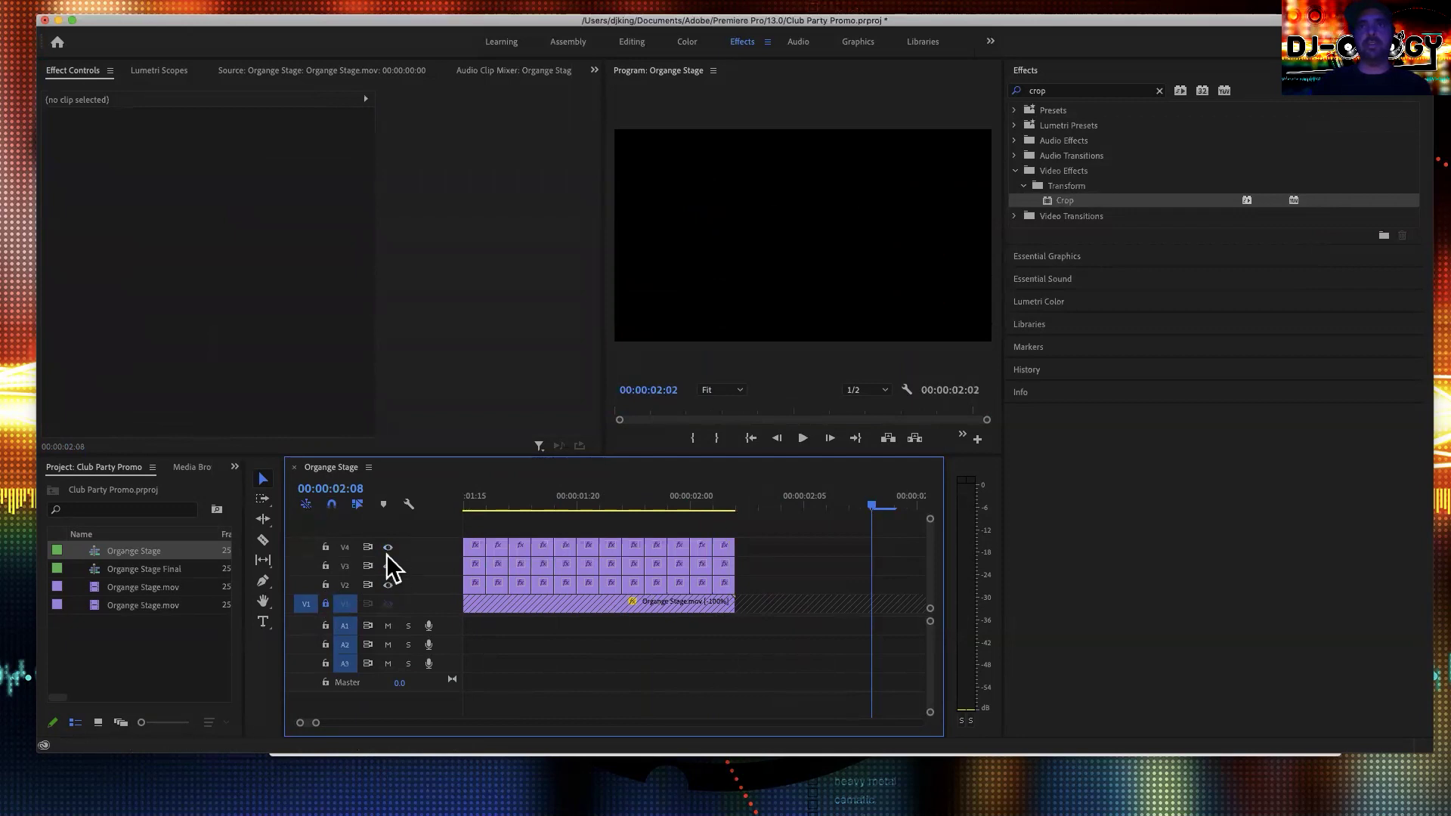
{"action": "left_click", "coordinate": [531, 505]}
{"action": "left_click", "coordinate": [331, 604]}
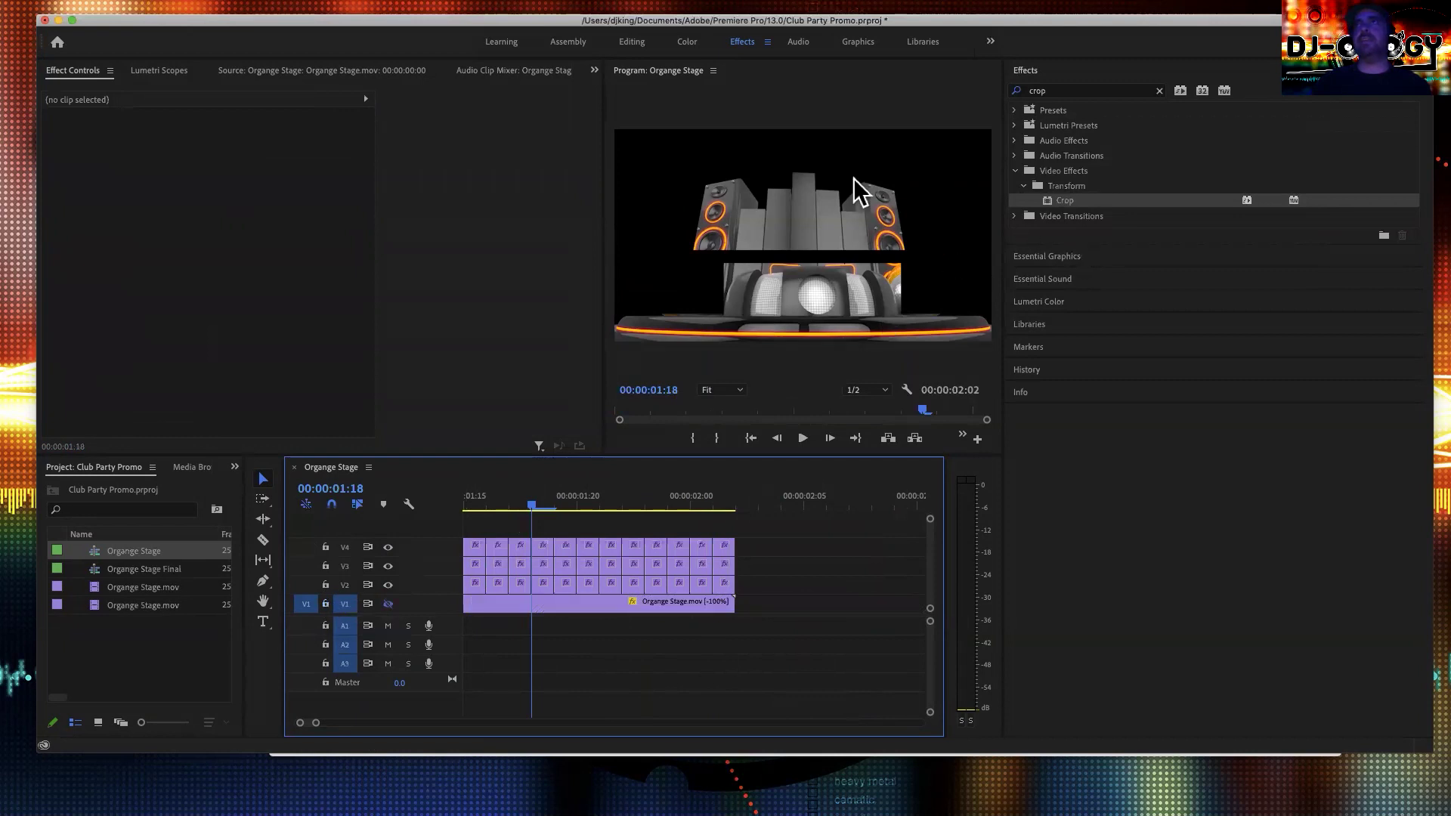
{"action": "left_click", "coordinate": [388, 604]}
{"action": "scroll", "coordinate": [646, 566], "scroll_direction": "up", "scroll_amount": 4}
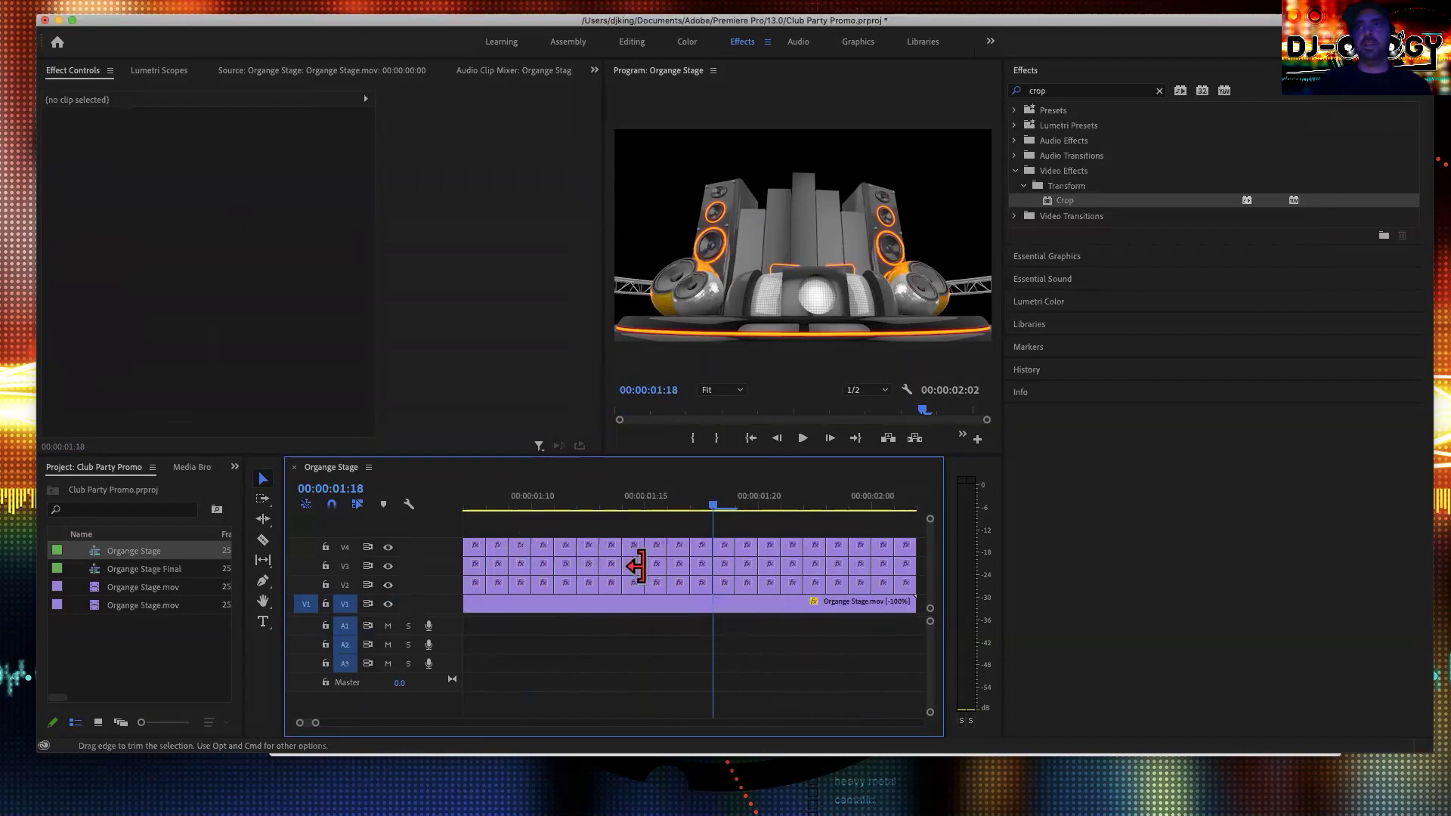
{"action": "scroll", "coordinate": [647, 566], "scroll_direction": "down", "scroll_amount": 5}
{"action": "left_click_drag", "start_coordinate": [551, 499], "coordinate": [324, 519]}
{"action": "key", "text": "space"}
{"action": "left_click_drag", "start_coordinate": [493, 501], "coordinate": [438, 514]}
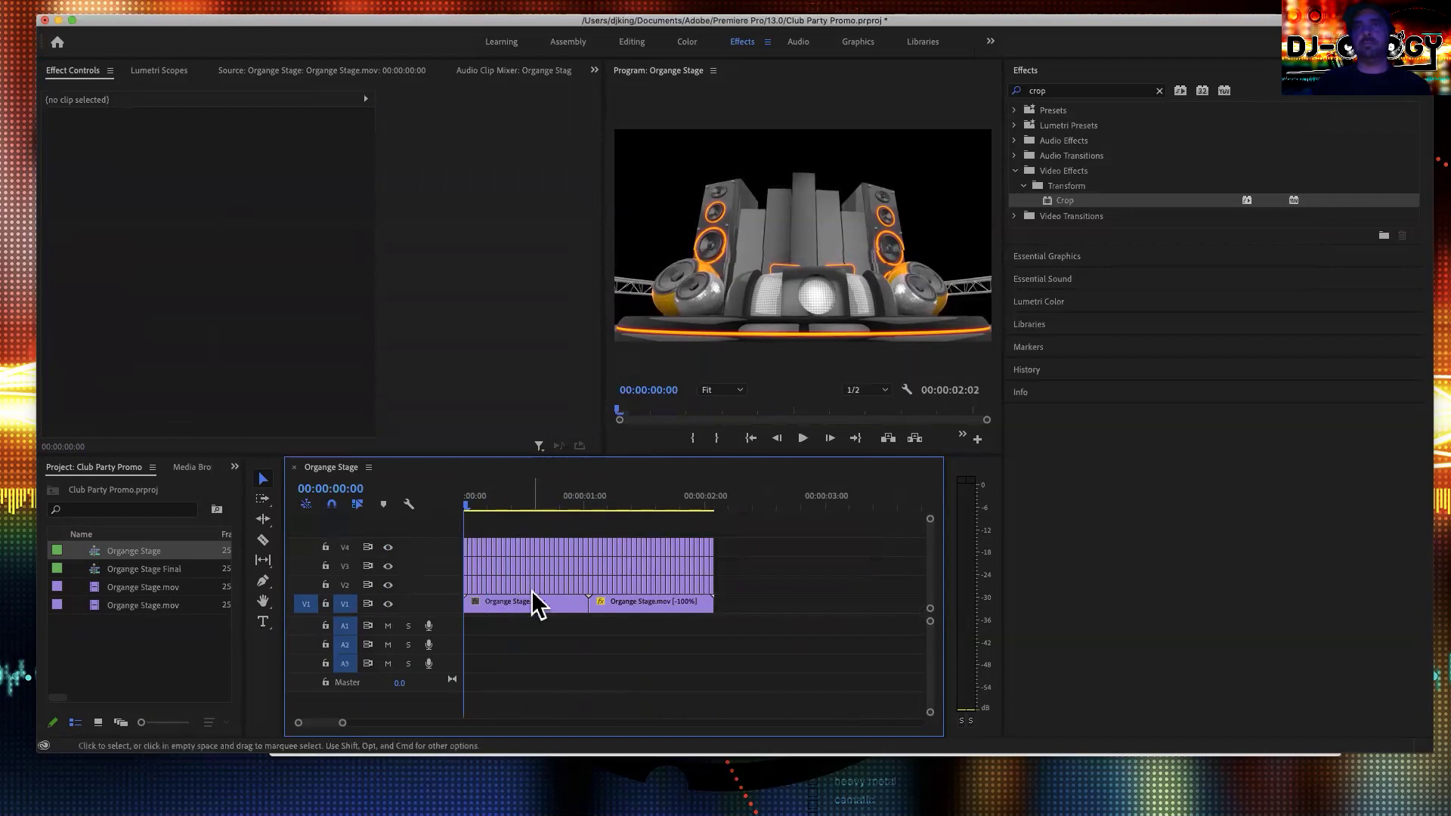
- Select the first single-frame clip on V2 at 00:00:00:00 and hide the output of V4, V3 and V1
{"action": "key", "text": "="}
{"action": "key", "text": "="}
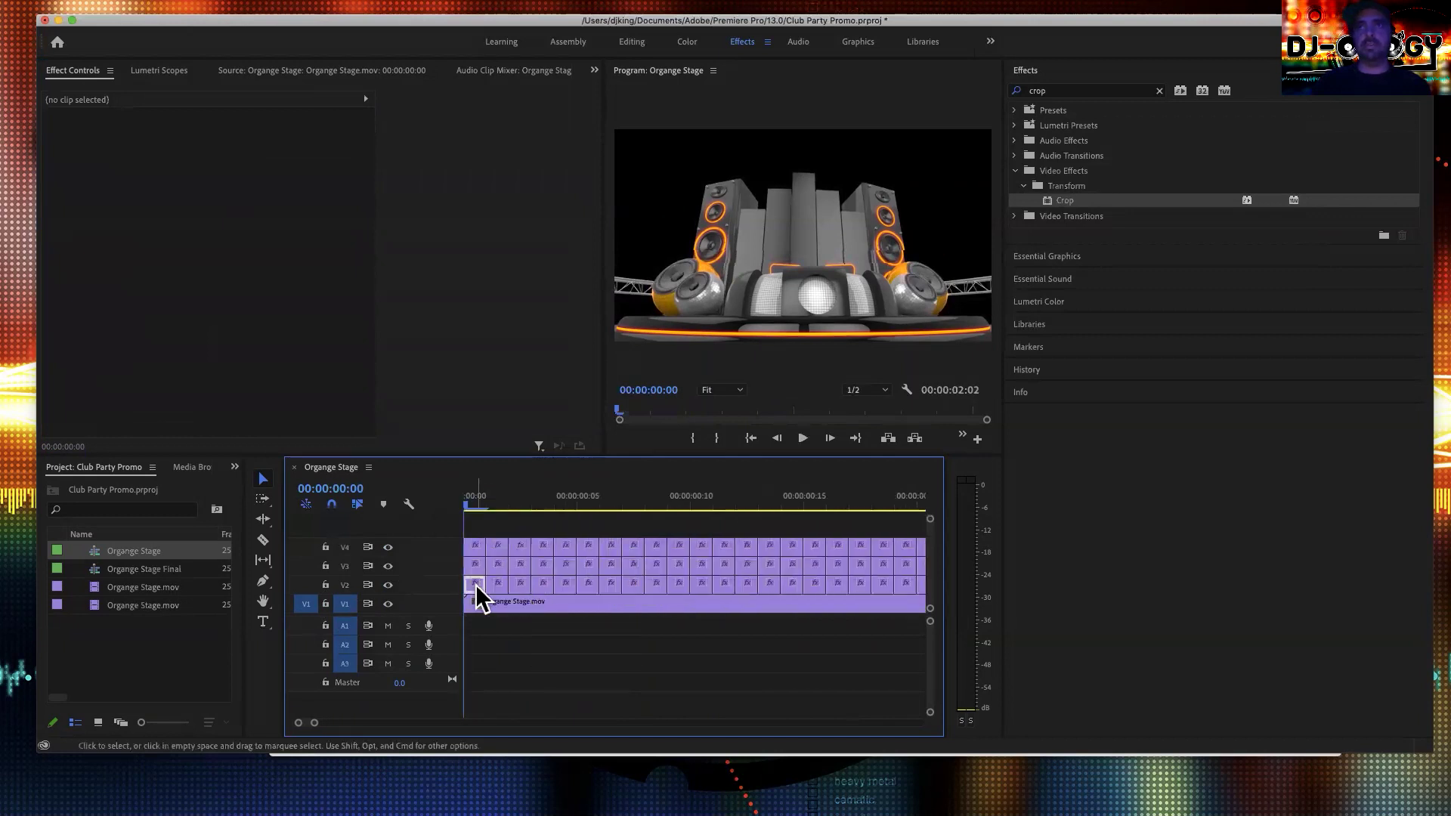
{"action": "left_click", "coordinate": [475, 584]}
{"action": "left_click", "coordinate": [478, 506]}
{"action": "left_click", "coordinate": [474, 502]}
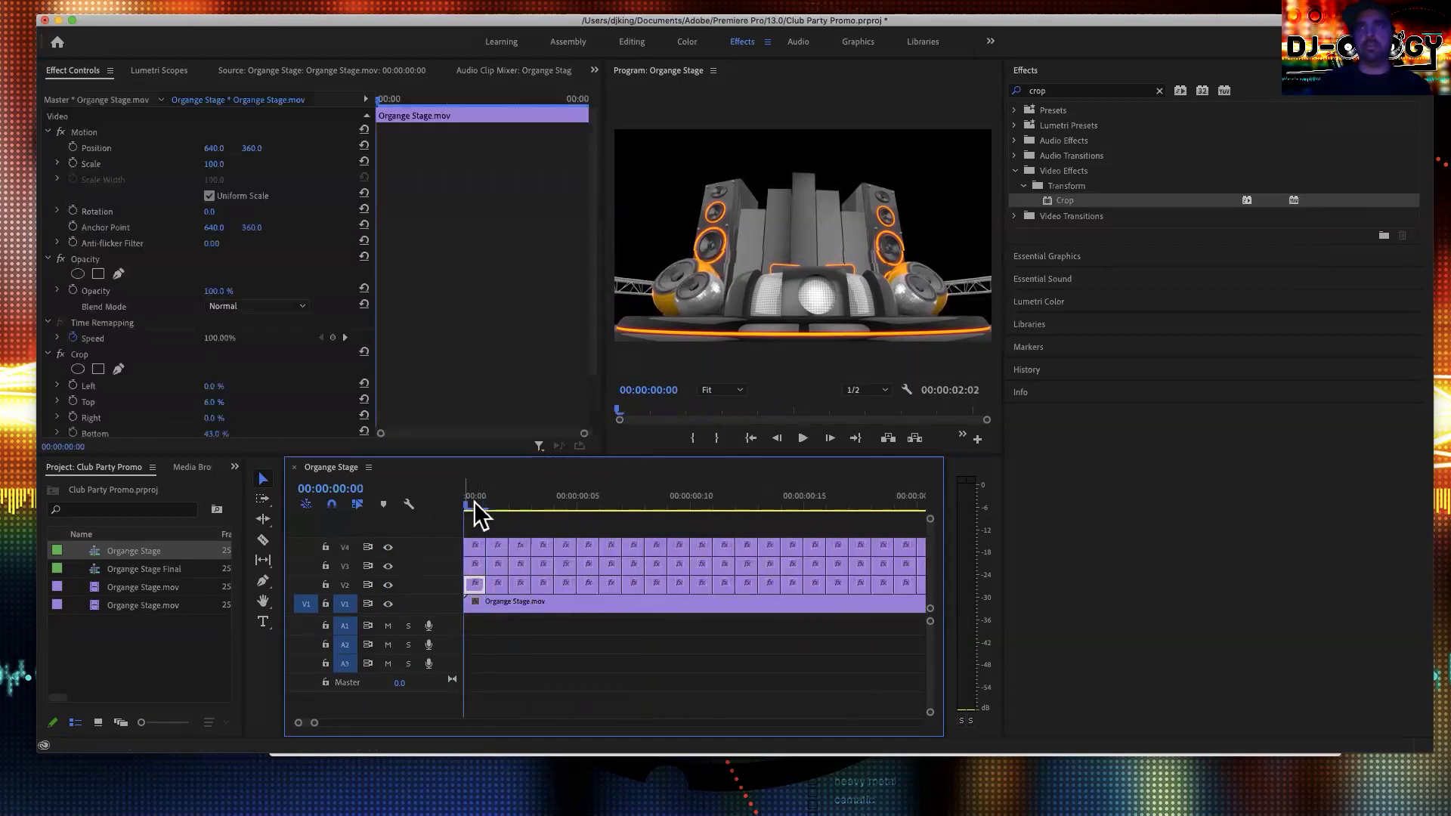
{"action": "left_click", "coordinate": [388, 566]}
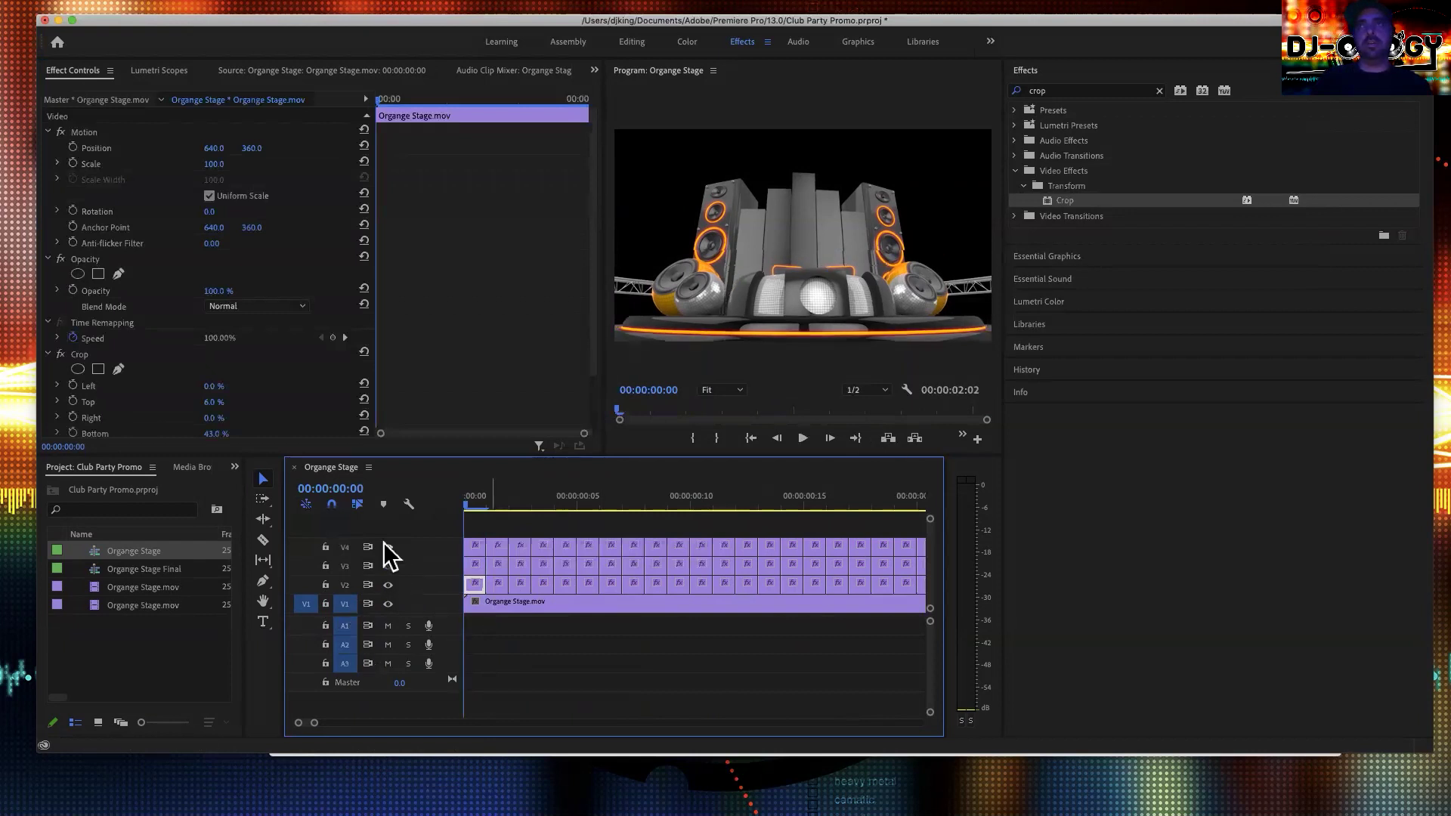
{"action": "left_click", "coordinate": [387, 604]}
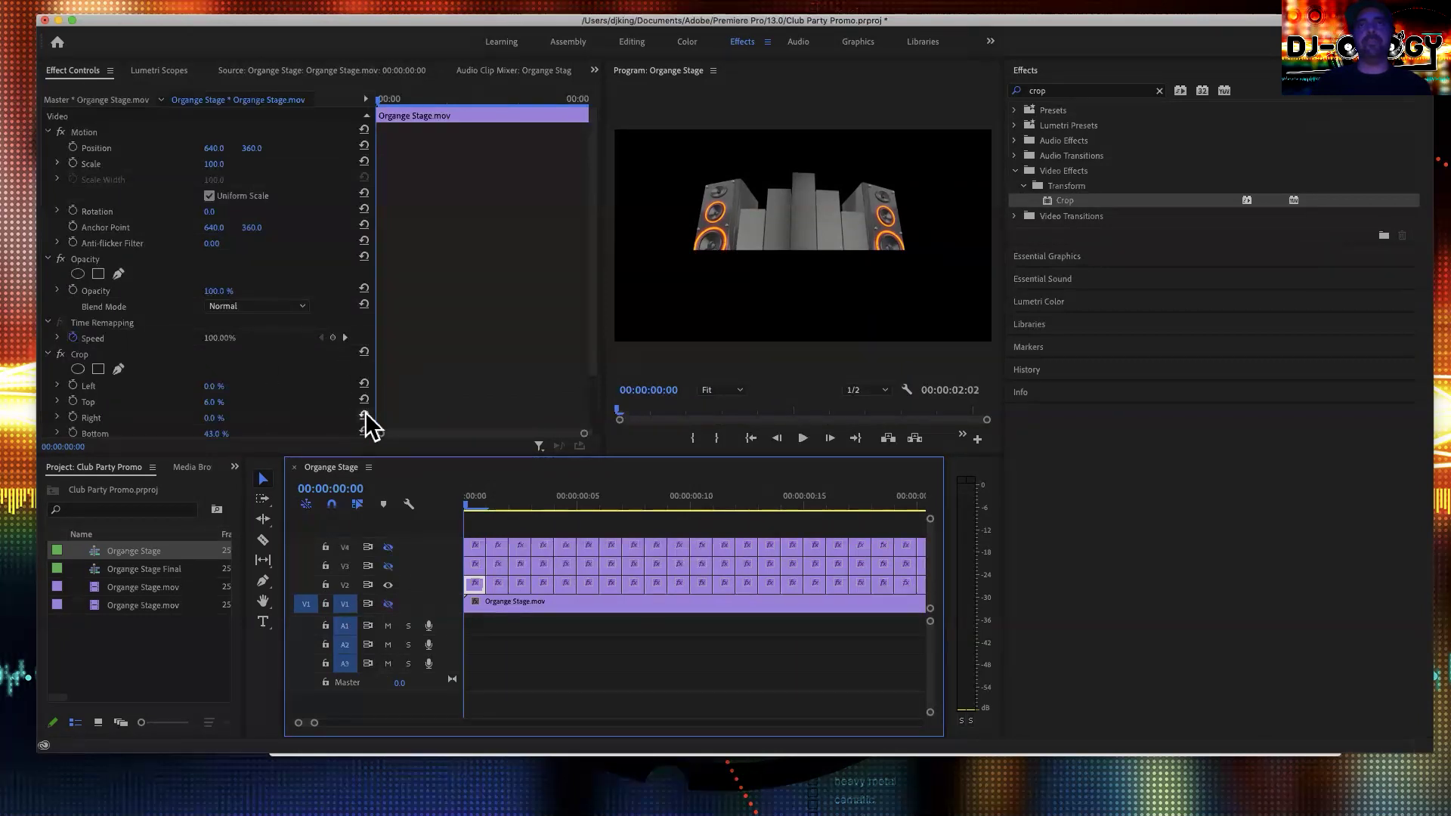
- Adjust the first V2 clip's Crop to Top 0% and Bottom 37%
{"action": "scroll", "coordinate": [451, 360], "scroll_direction": "down", "scroll_amount": 1}
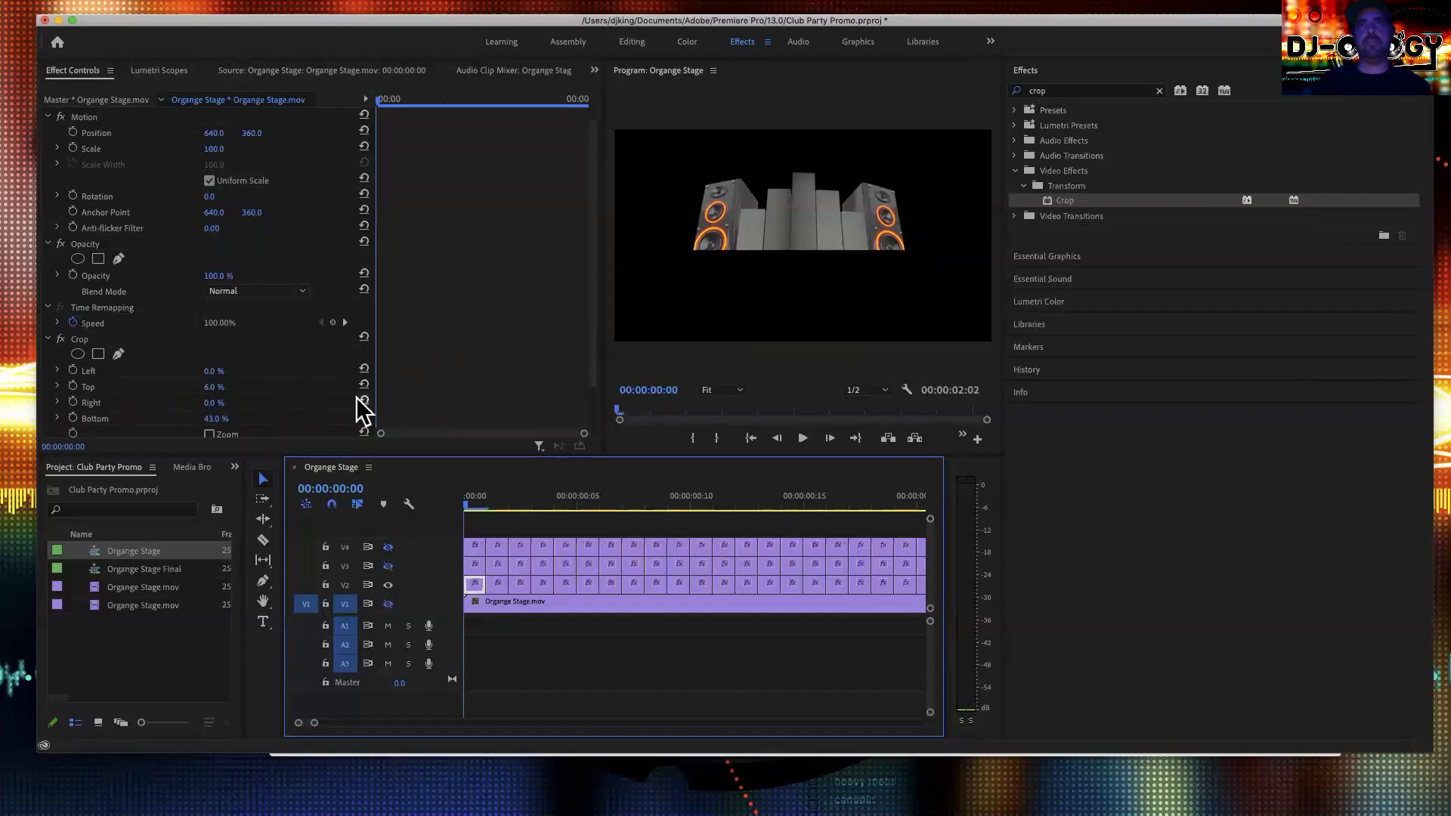
{"action": "left_click", "coordinate": [364, 94]}
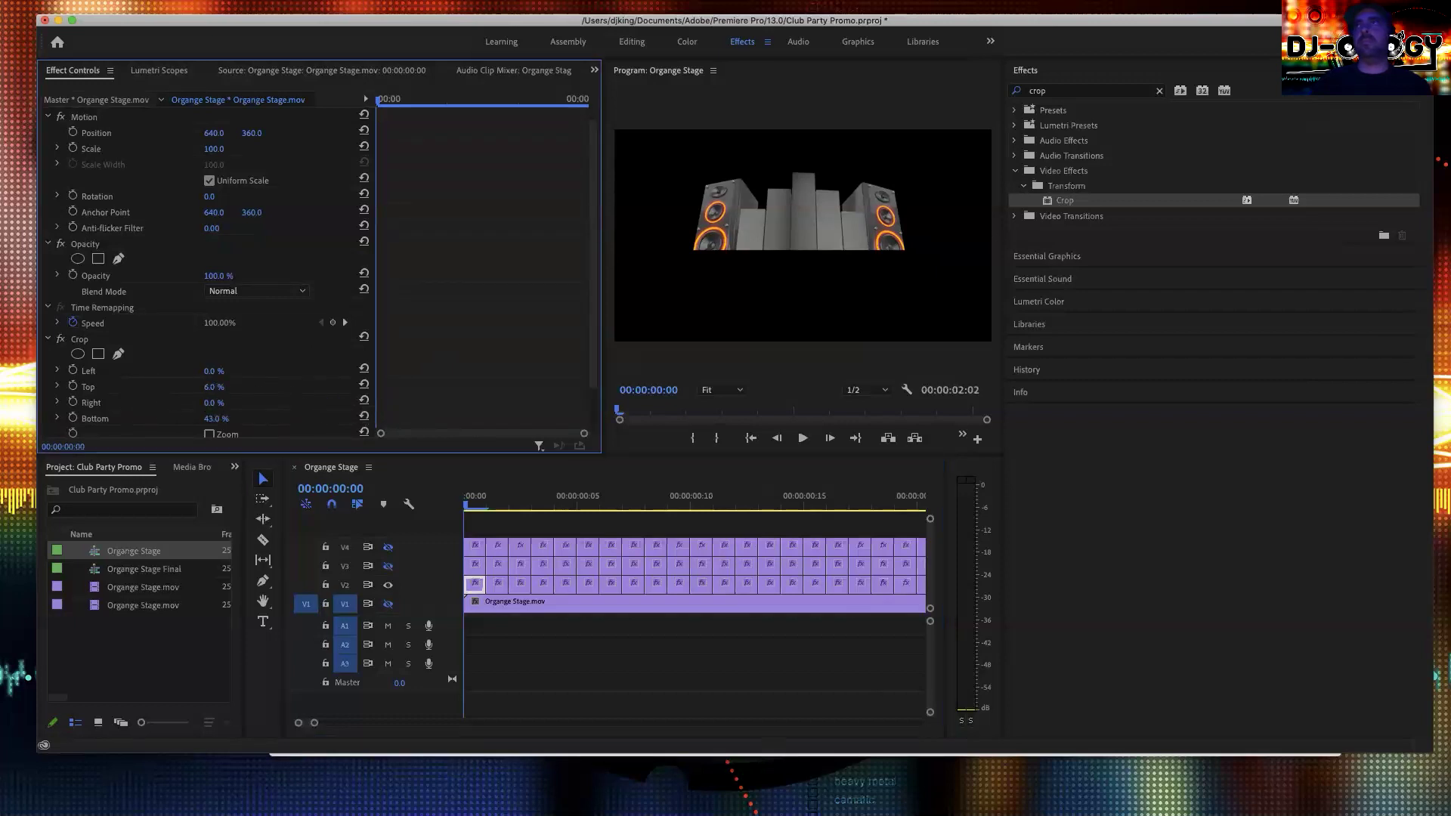
{"action": "left_click_drag", "start_coordinate": [210, 387], "coordinate": [212, 421]}
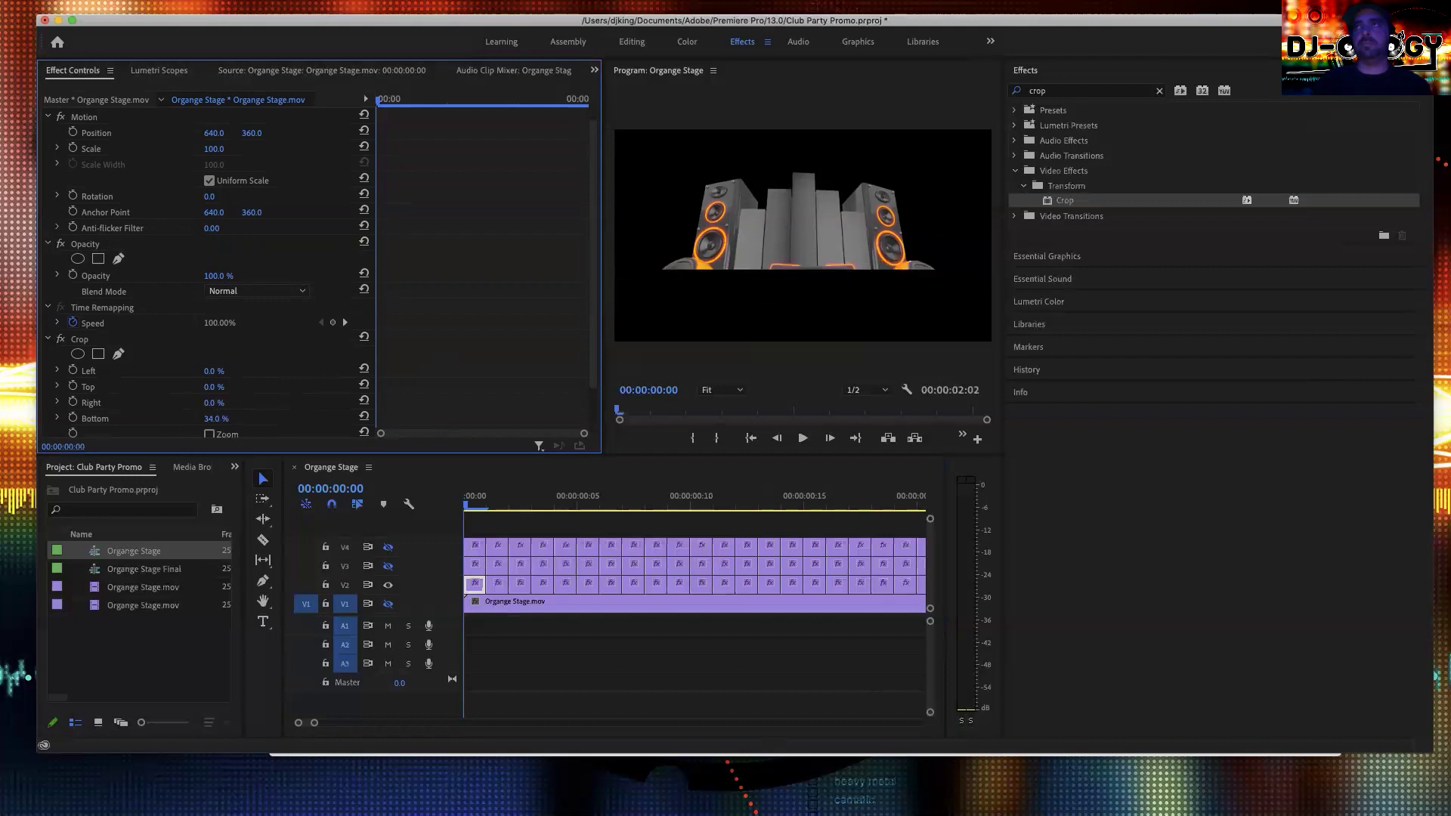
- Lock V1, overwrite V2 with pasted copies of the recropped first clip, and delete the extras beyond 00:00:02:02
{"action": "left_click", "coordinate": [473, 583]}
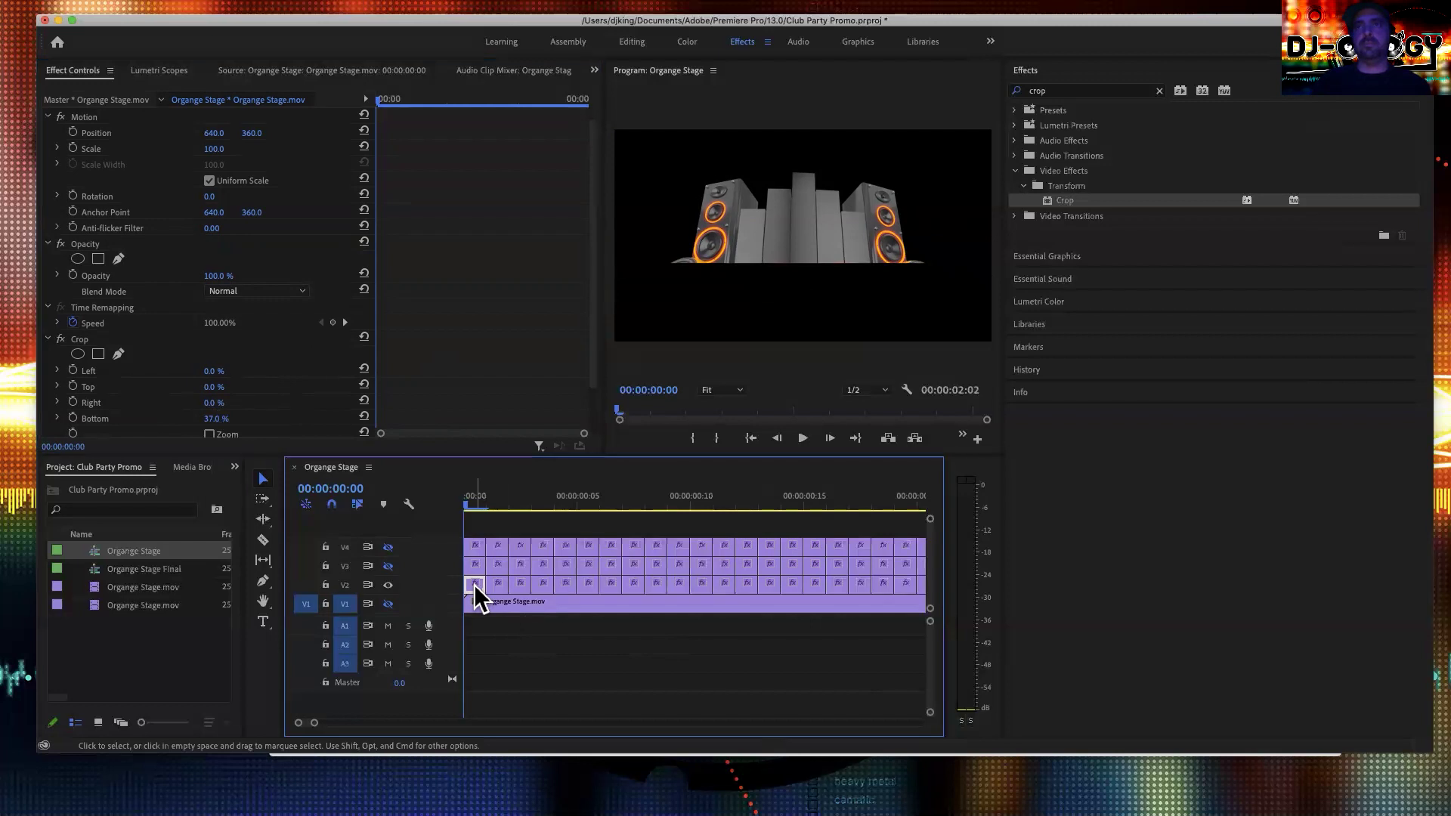
{"action": "left_click", "coordinate": [387, 585]}
{"action": "left_click", "coordinate": [388, 585]}
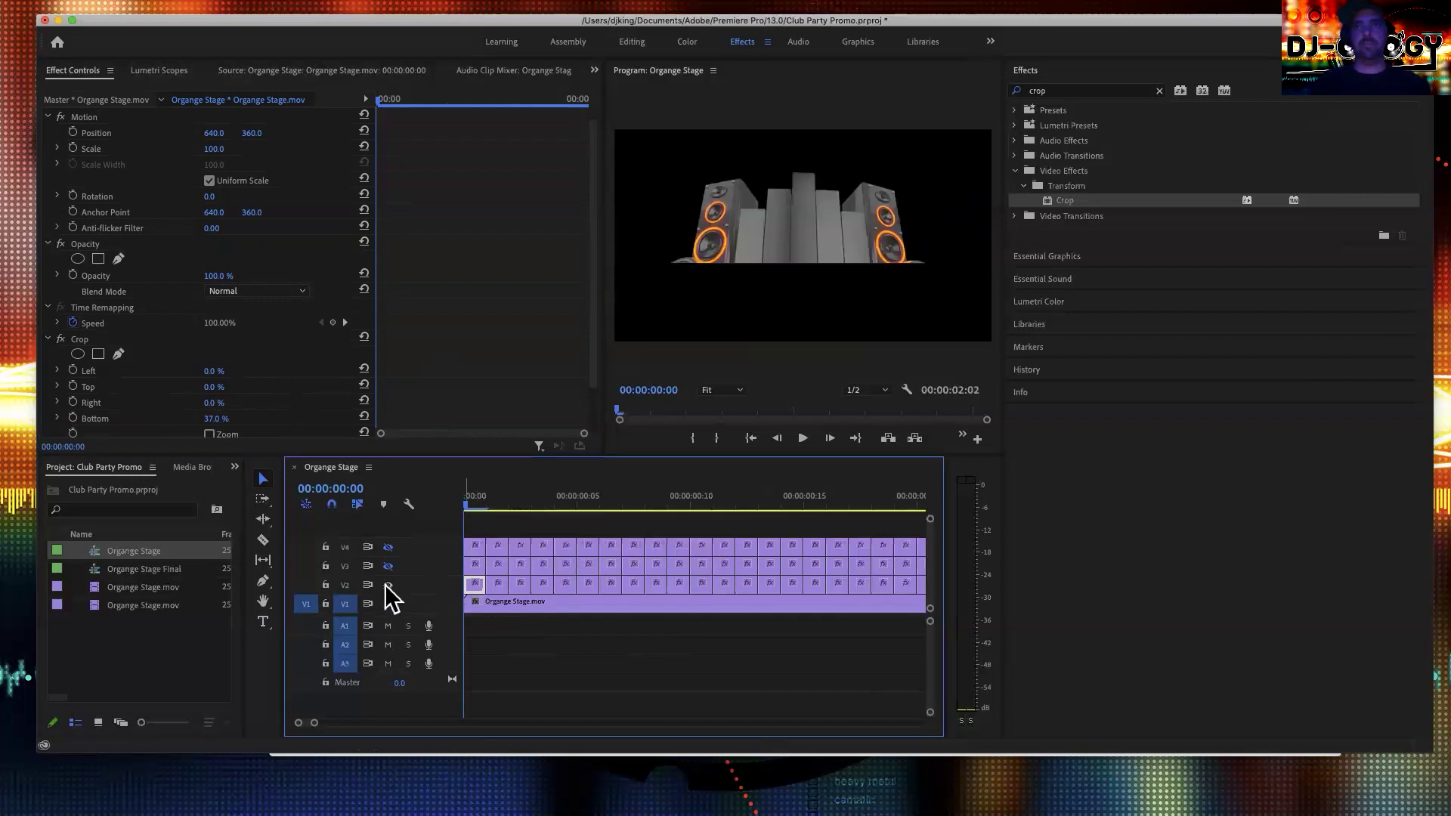
{"action": "left_click", "coordinate": [326, 604]}
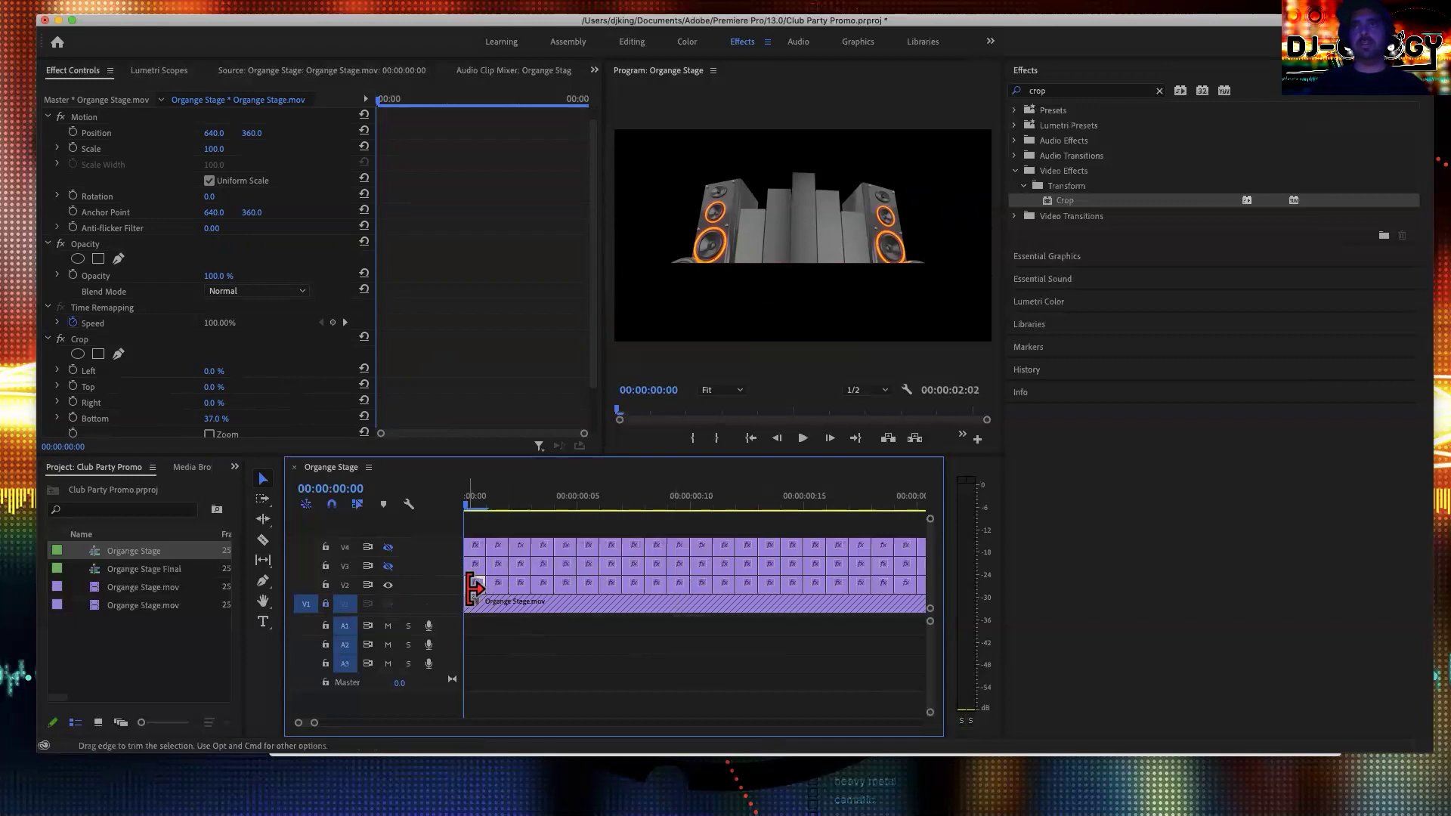
{"action": "key", "text": "Right"}
{"action": "key", "text": "Right"}
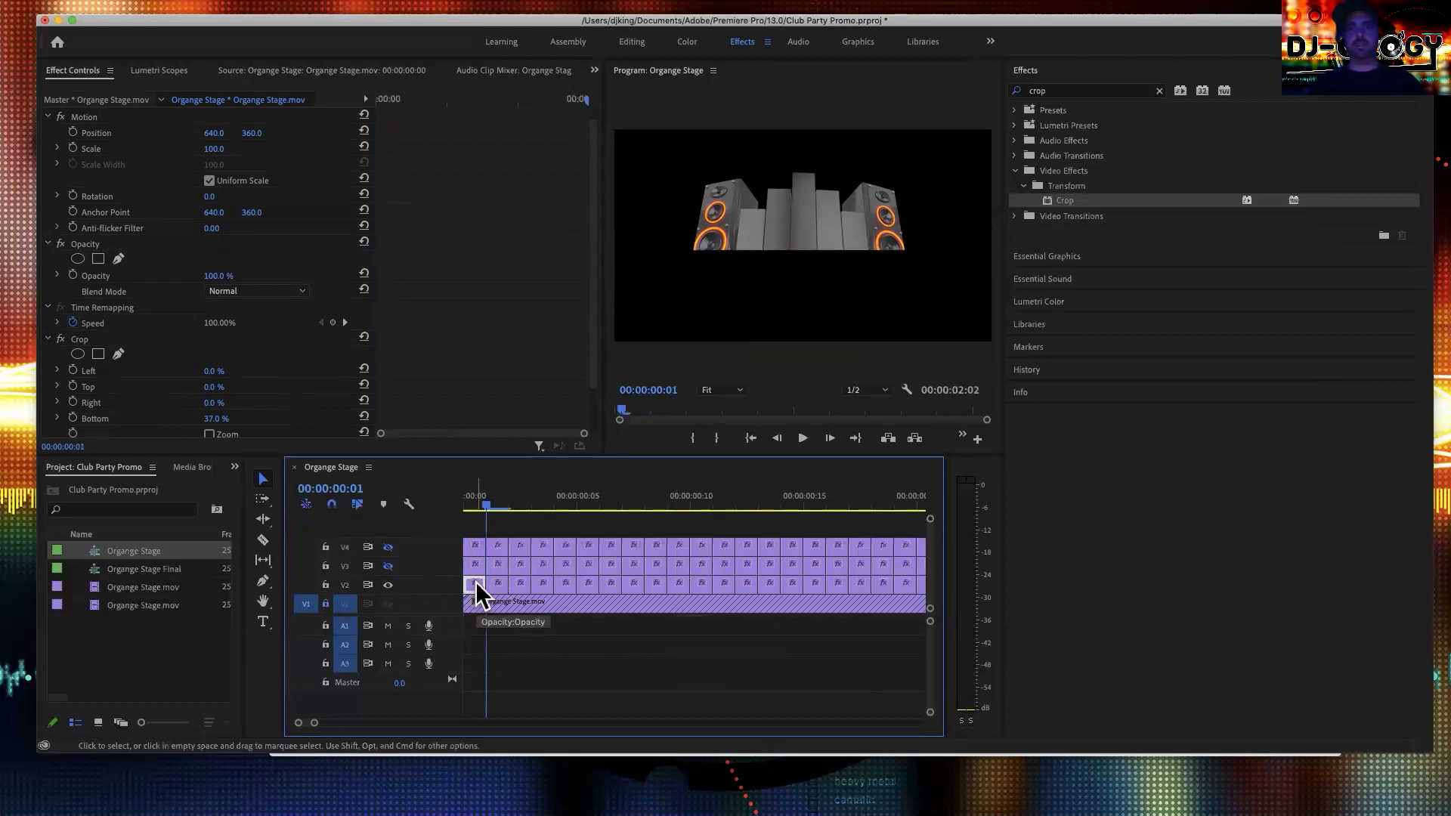
{"action": "key", "text": "Right"}
{"action": "key", "text": "Right"}
{"action": "key", "text": "Right"}
{"action": "key", "text": "Right"}
{"action": "key", "text": "Right"}
{"action": "key", "text": "Right"}
{"action": "key", "text": "Right"}
{"action": "key", "text": "Right"}
{"action": "key", "text": "Right"}
{"action": "key", "text": "Right"}
{"action": "key", "text": "Right"}
{"action": "key", "text": "Right"}
{"action": "key", "text": "Right"}
{"action": "key", "text": "Right"}
{"action": "key", "text": "Right"}
{"action": "key", "text": "Right"}
{"action": "key", "text": "Right"}
{"action": "key", "text": "Right"}
{"action": "key", "text": "Right"}
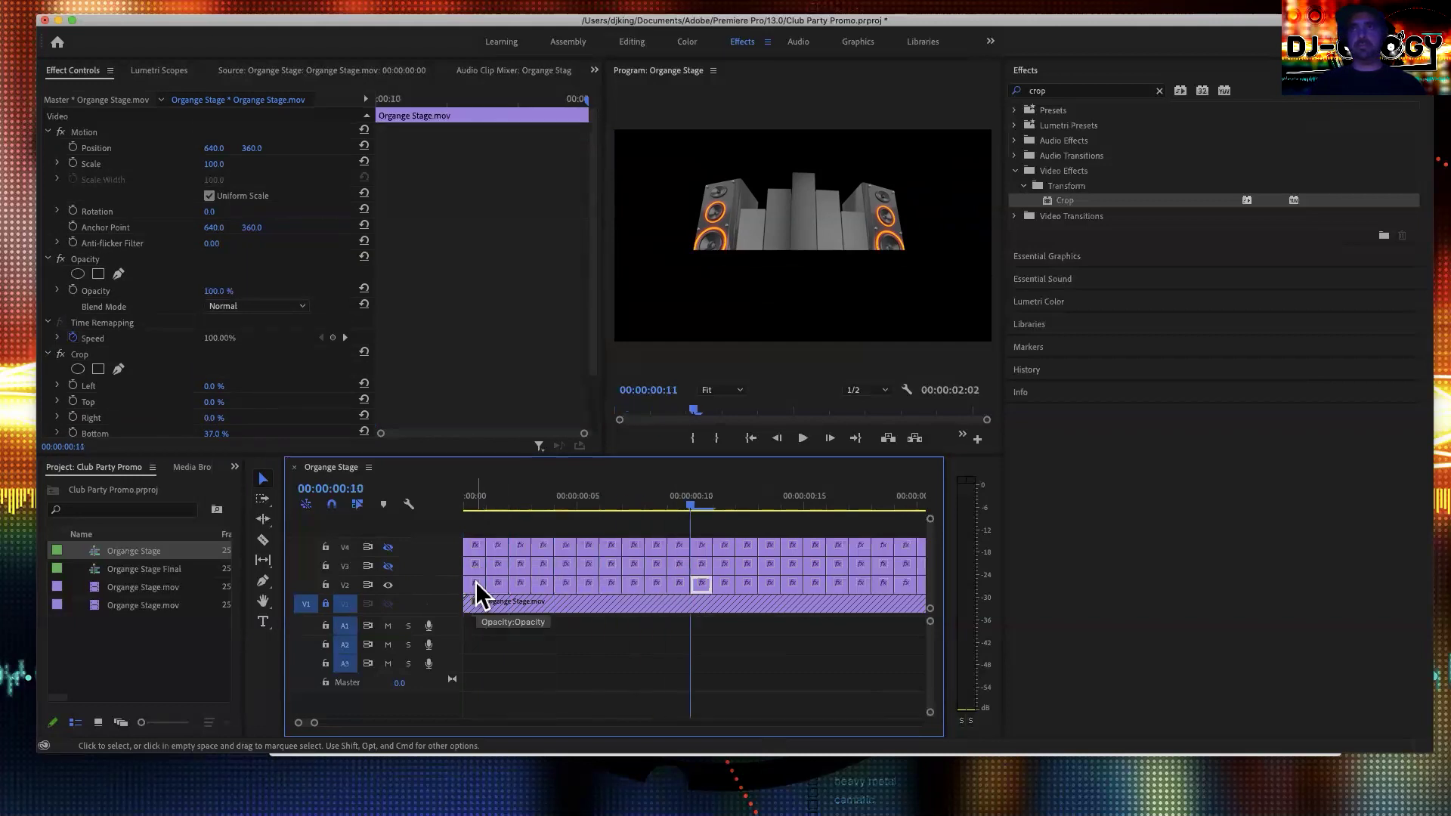
{"action": "key", "text": "Right"}
{"action": "key", "text": "Right"}
{"action": "key", "text": "Right"}
{"action": "key", "text": "Right"}
{"action": "key", "text": "Right"}
{"action": "key", "text": "Right"}
{"action": "key", "text": "Right"}
{"action": "key", "text": "Right"}
{"action": "key", "text": "Right"}
{"action": "key", "text": "Right"}
{"action": "key", "text": "Right"}
{"action": "key", "text": "Right"}
{"action": "key", "text": "Right"}
{"action": "key", "text": "Right"}
{"action": "key", "text": "Right"}
{"action": "key", "text": "Right"}
{"action": "key", "text": "Right"}
{"action": "key", "text": "Right"}
{"action": "key", "text": "Right"}
{"action": "key", "text": "Right"}
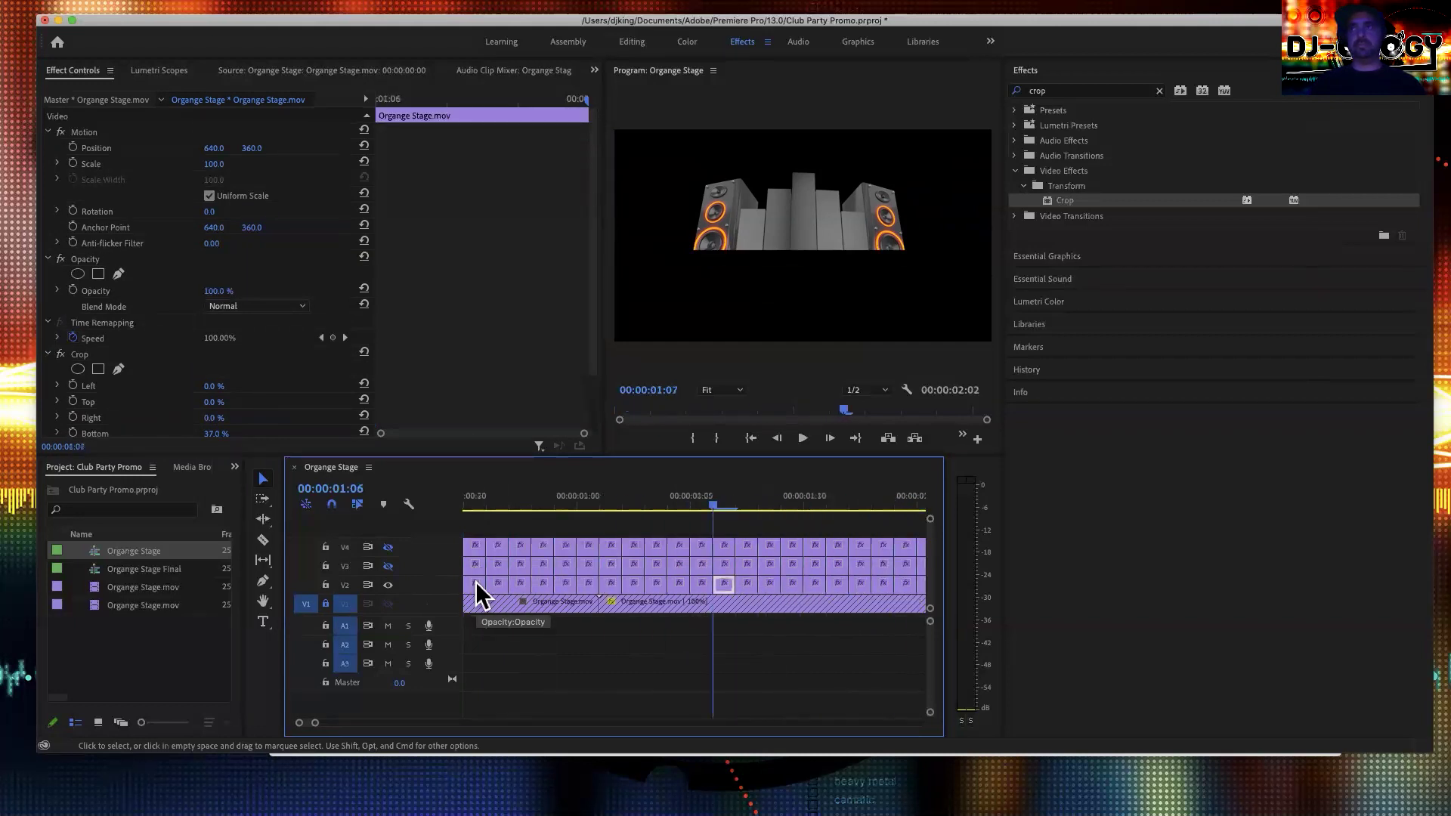
{"action": "key", "text": "End"}
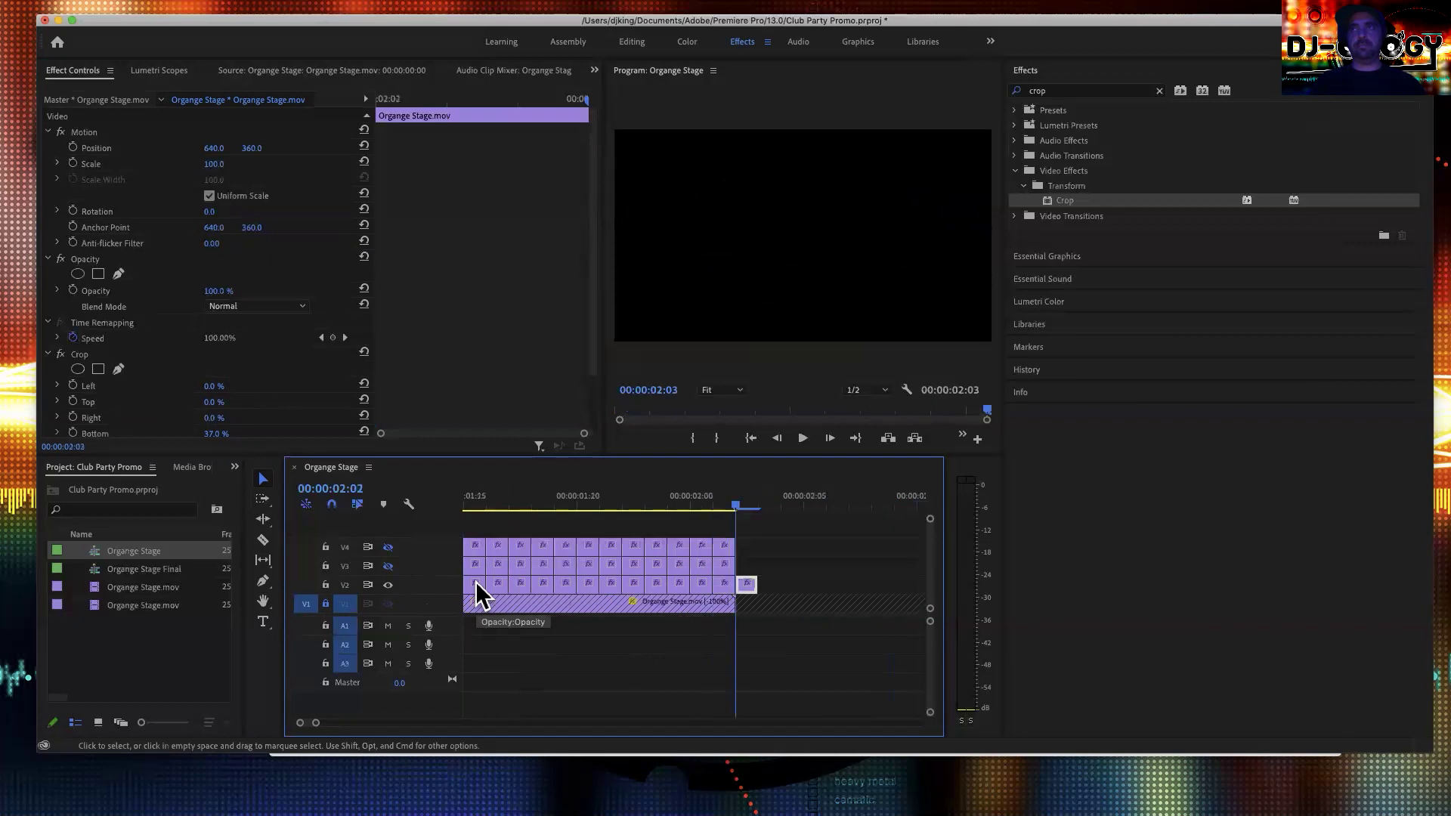
{"action": "left_click_drag", "start_coordinate": [743, 599], "coordinate": [751, 604]}
{"action": "key", "text": "Delete"}
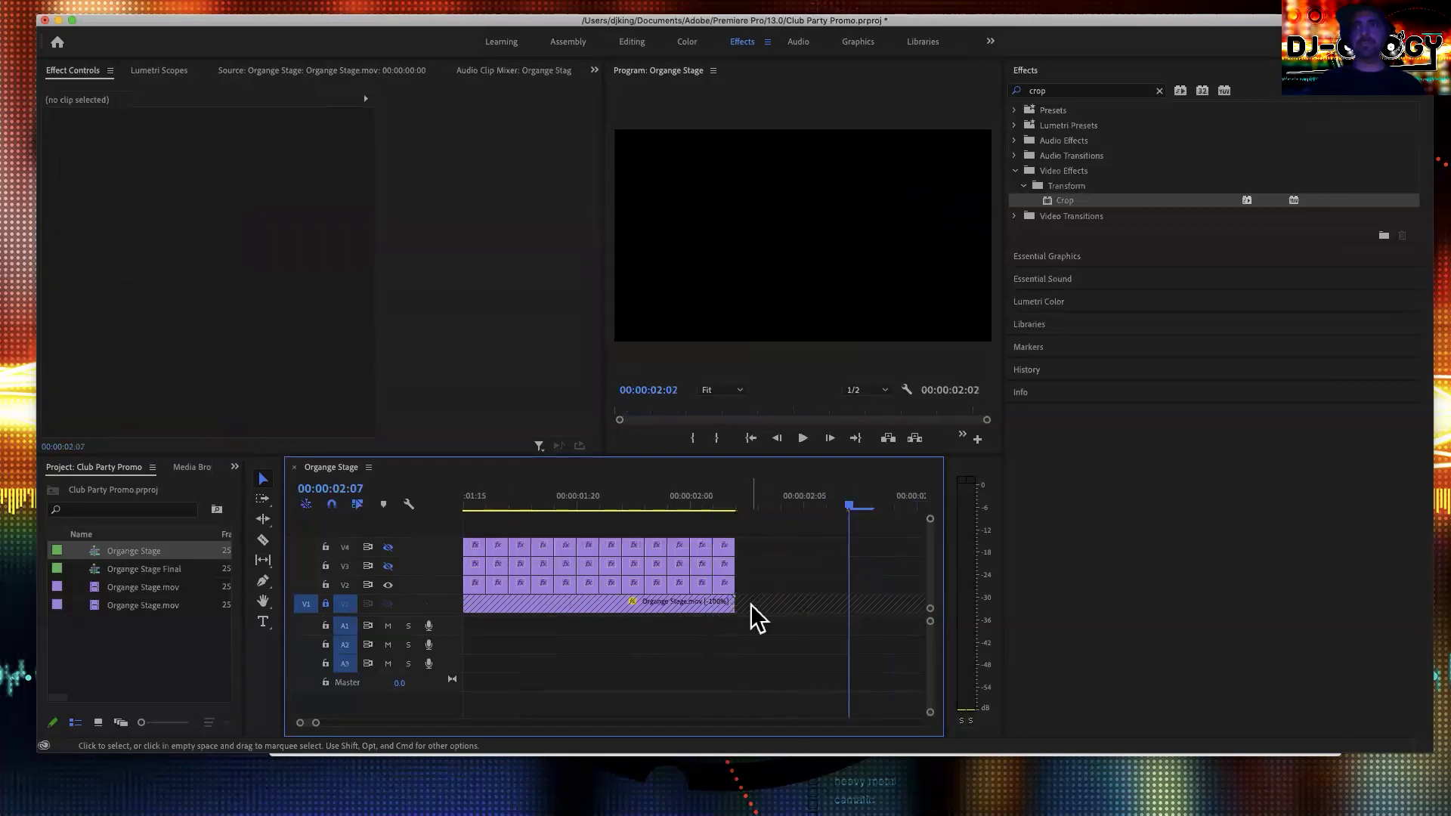
- Return the playhead to the sequence start, unlock V1, and show the output of V3, V4 and V1 again
{"action": "left_click", "coordinate": [601, 500]}
{"action": "key", "text": "minus"}
{"action": "key", "text": "minus"}
{"action": "key", "text": "minus"}
{"action": "key", "text": "minus"}
{"action": "key", "text": "minus"}
{"action": "left_click_drag", "start_coordinate": [513, 502], "coordinate": [464, 501]}
{"action": "left_click", "coordinate": [388, 565]}
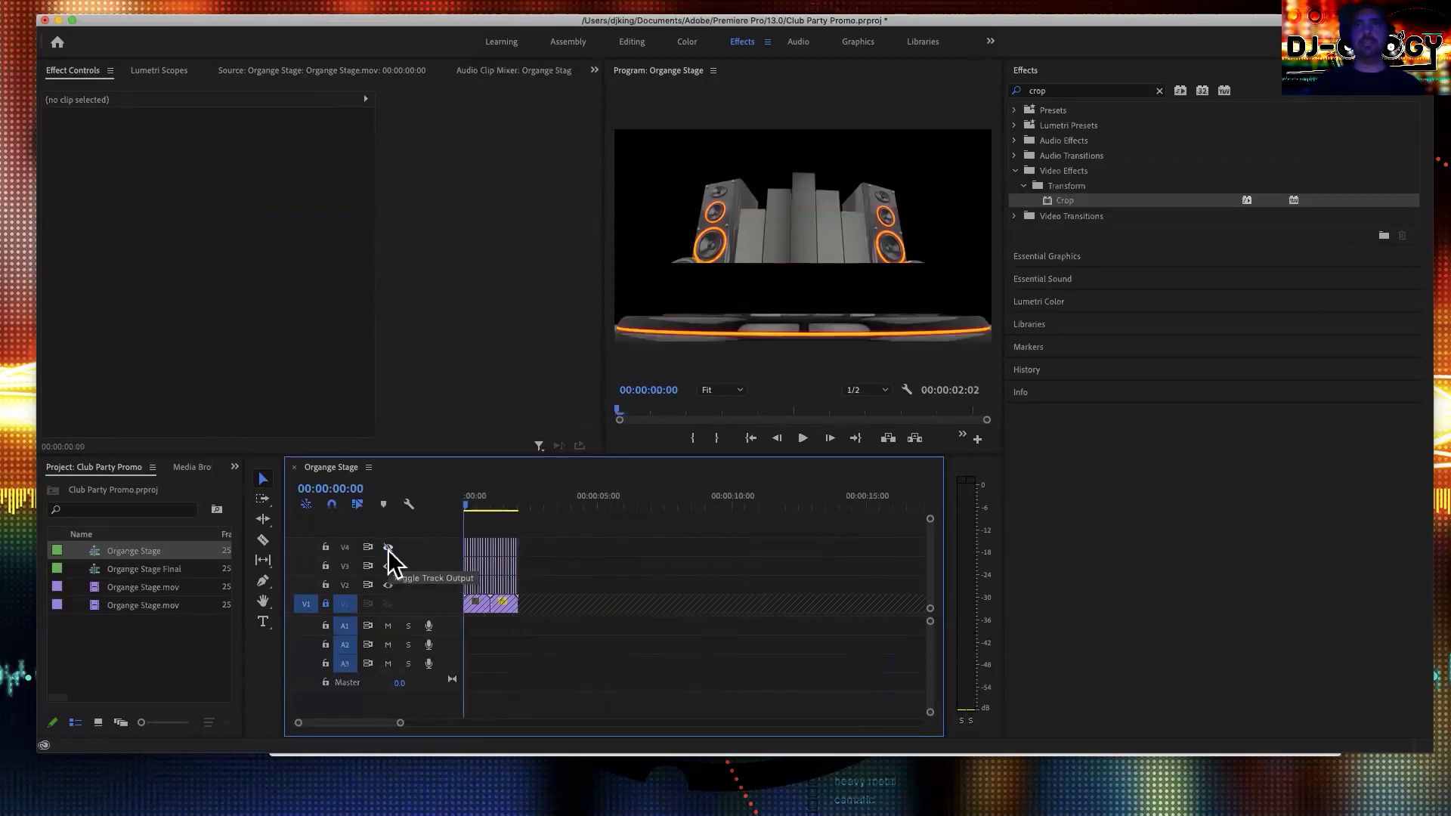
{"action": "left_click", "coordinate": [388, 549]}
{"action": "left_click", "coordinate": [325, 604]}
{"action": "left_click", "coordinate": [388, 603]}
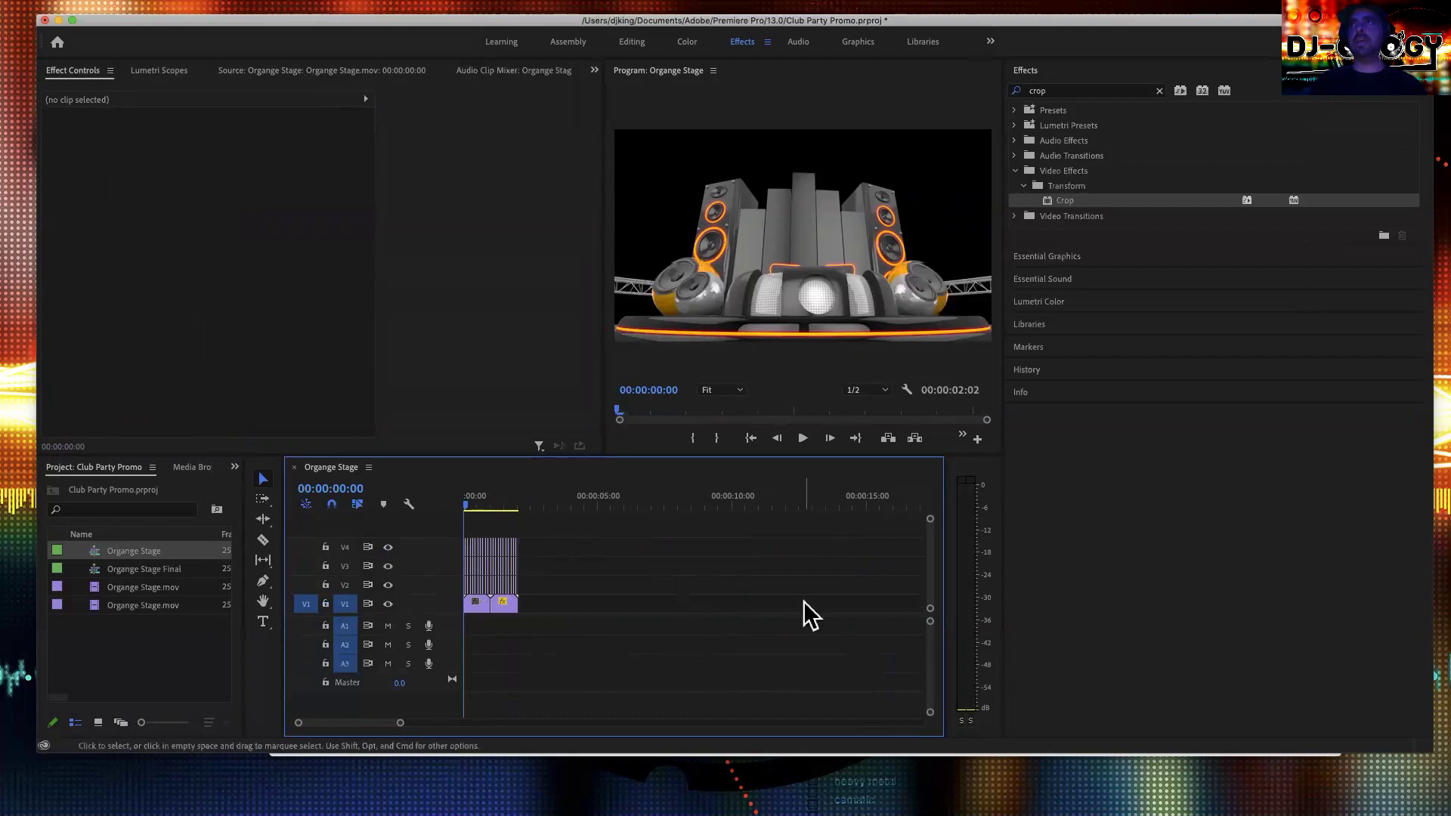
- Play the Organge Stage sequence from the start to check how the combined layers loop
{"action": "scroll", "coordinate": [655, 636], "scroll_direction": "up", "scroll_amount": 2}
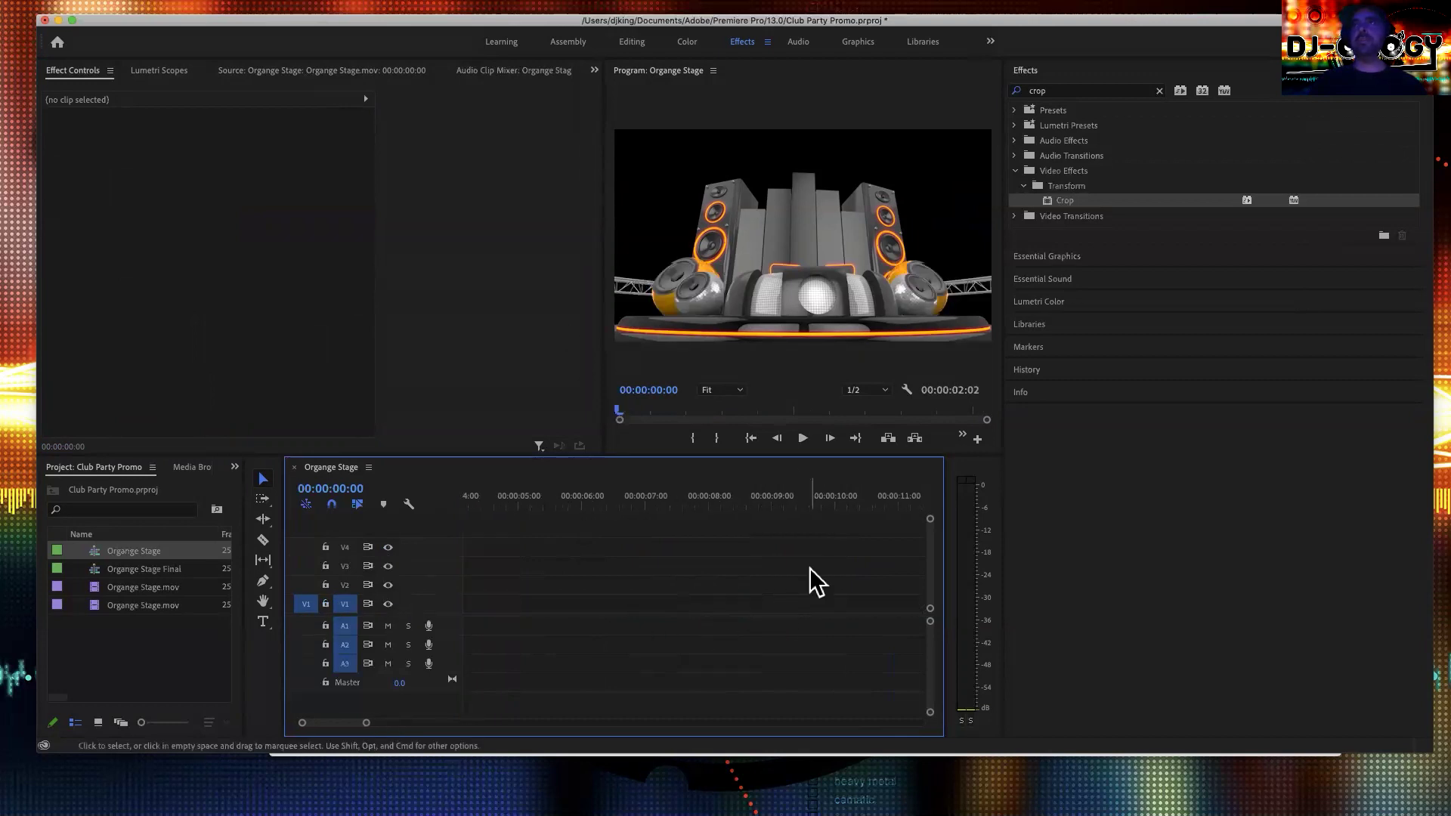
{"action": "scroll", "coordinate": [810, 574], "scroll_direction": "up", "scroll_amount": 3}
{"action": "key", "text": "space"}
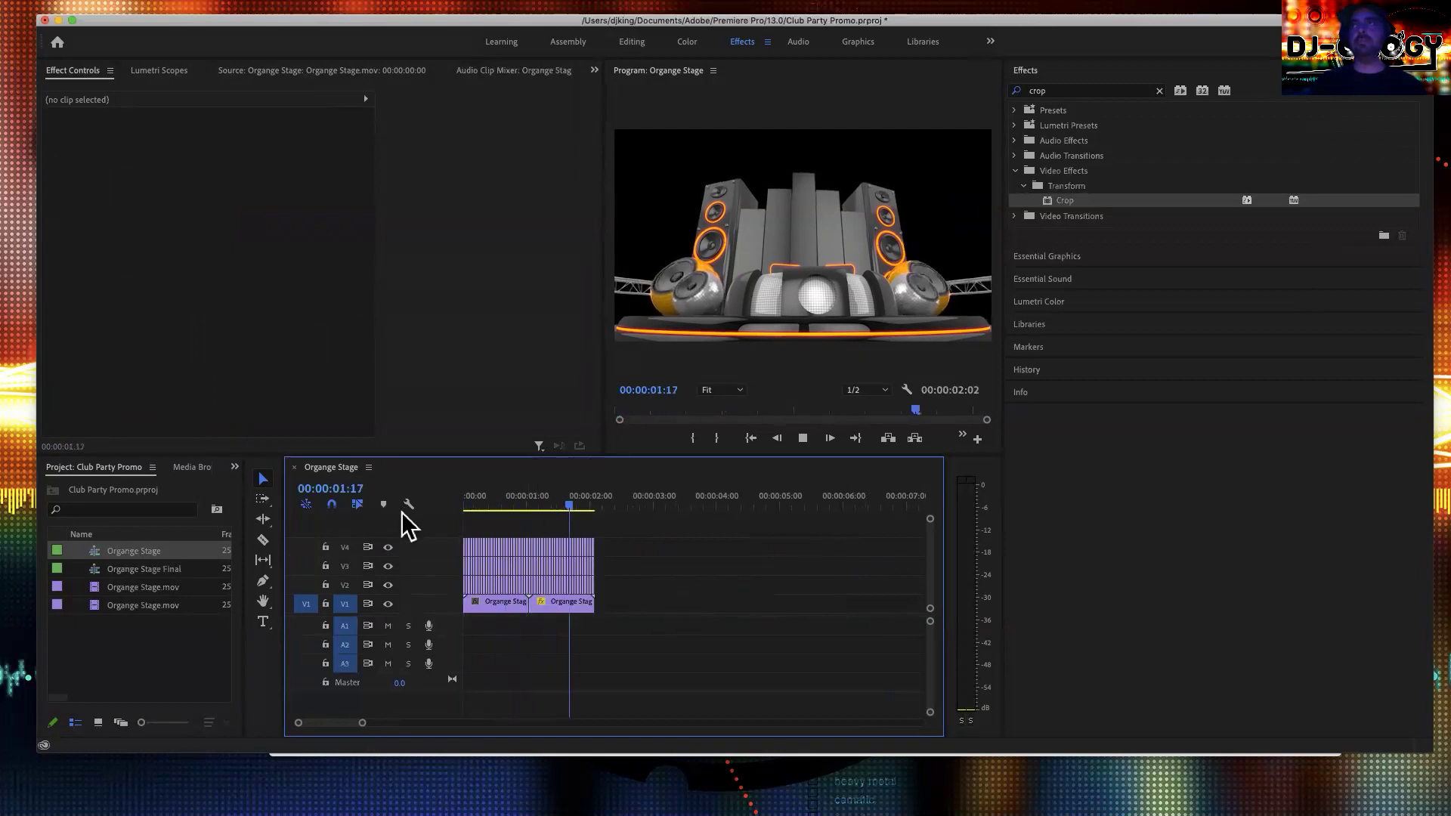
{"action": "left_click", "coordinate": [533, 506]}
{"action": "key", "text": "space"}
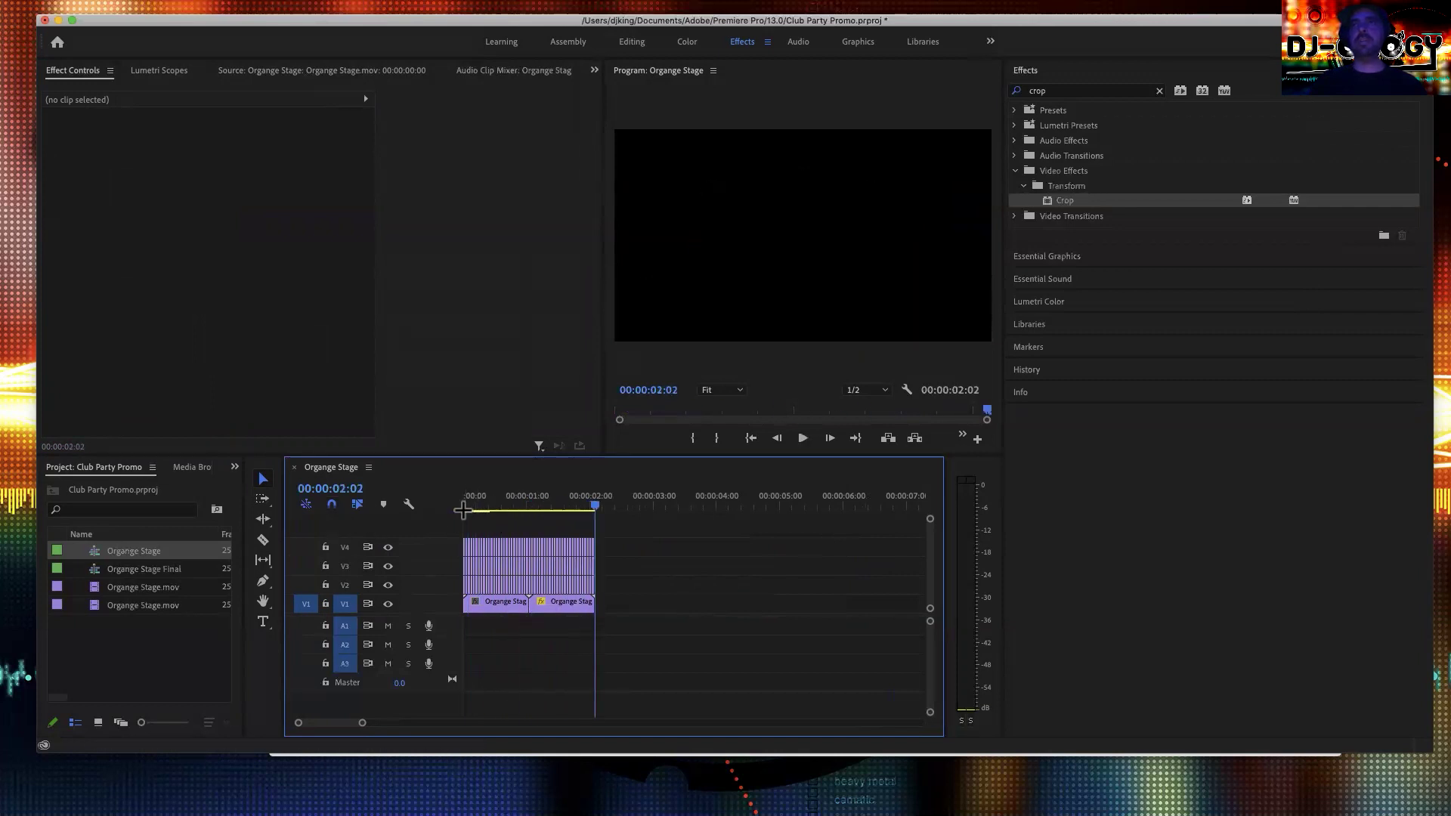
{"action": "key", "text": "Home"}
{"action": "key", "text": "space"}
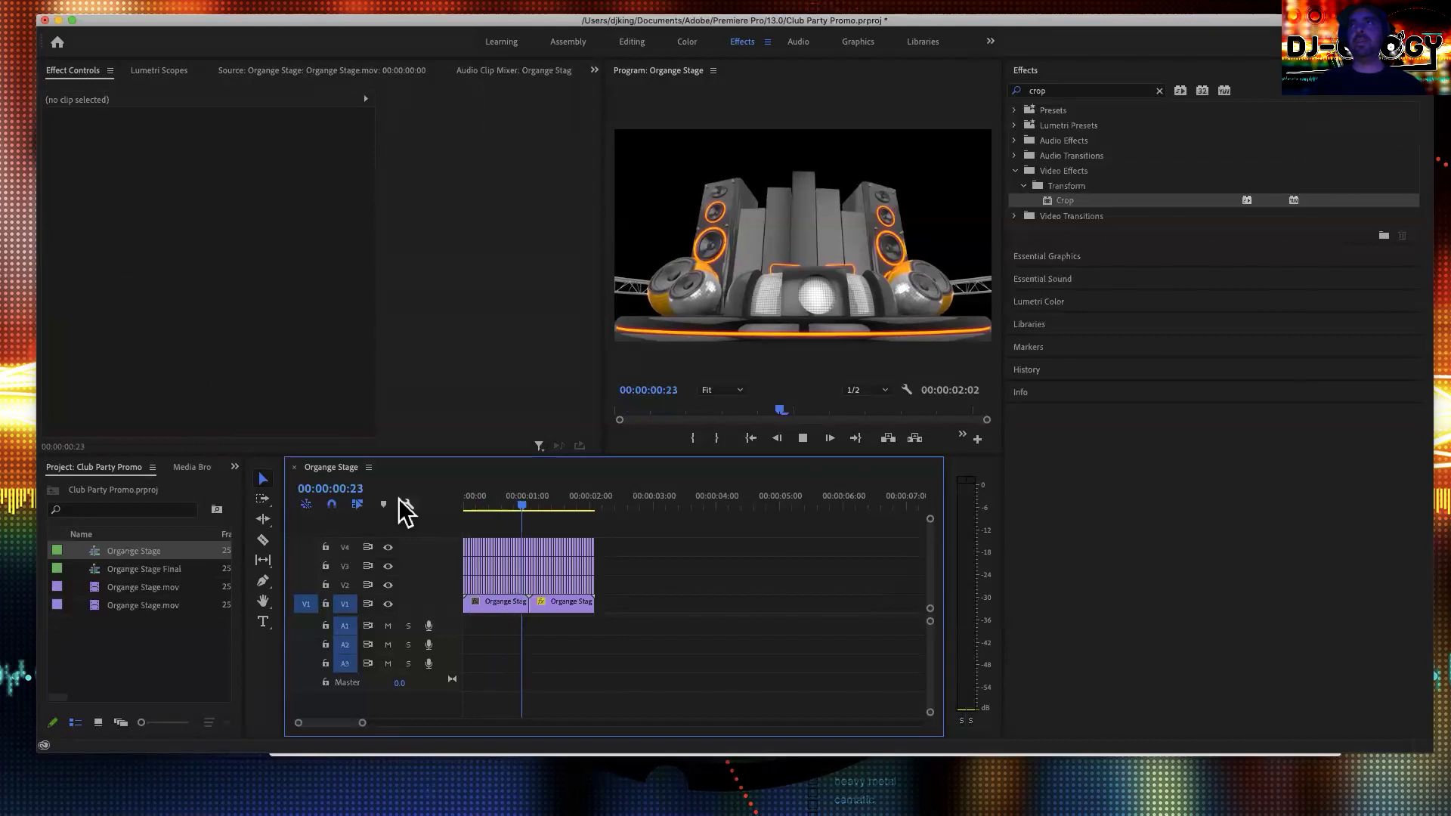
- Open the Organge Stage Final sequence, play it through, and return the playhead to 00:00:00:00
{"action": "left_click", "coordinate": [170, 569]}
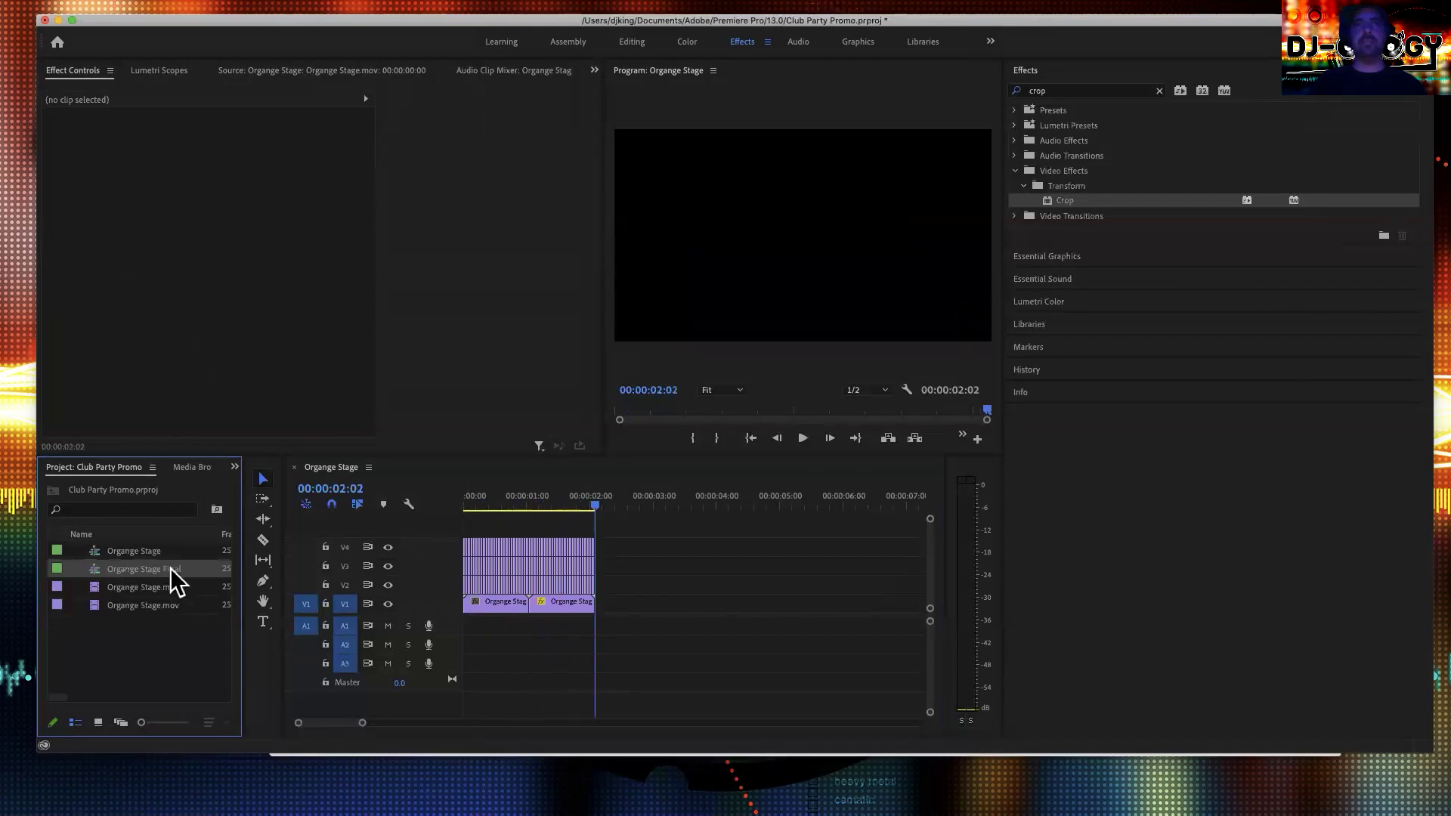
{"action": "double_click", "coordinate": [93, 569]}
{"action": "left_click", "coordinate": [484, 496]}
{"action": "key", "text": "space"}
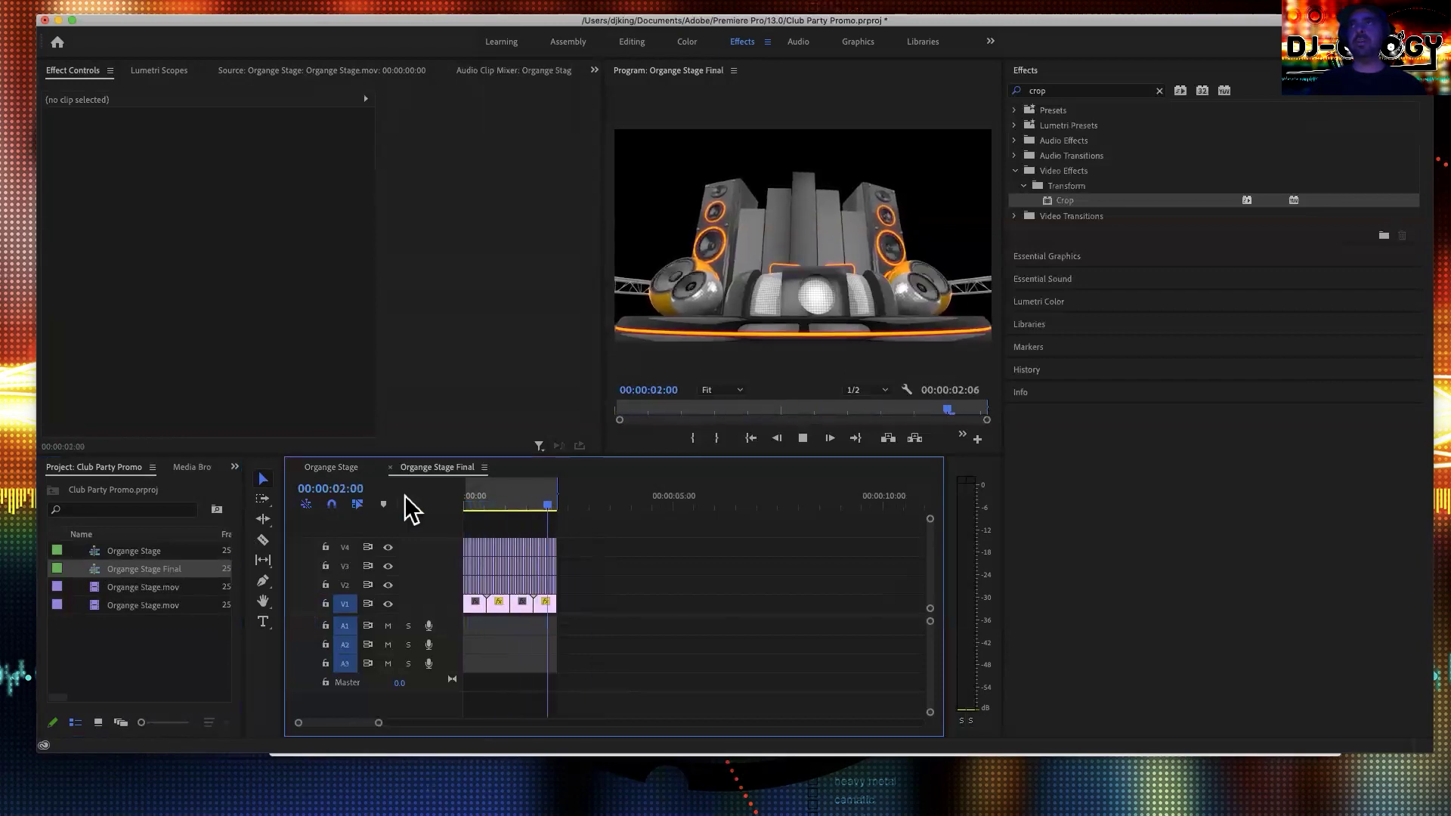
{"action": "left_click", "coordinate": [520, 500]}
{"action": "key", "text": "space"}
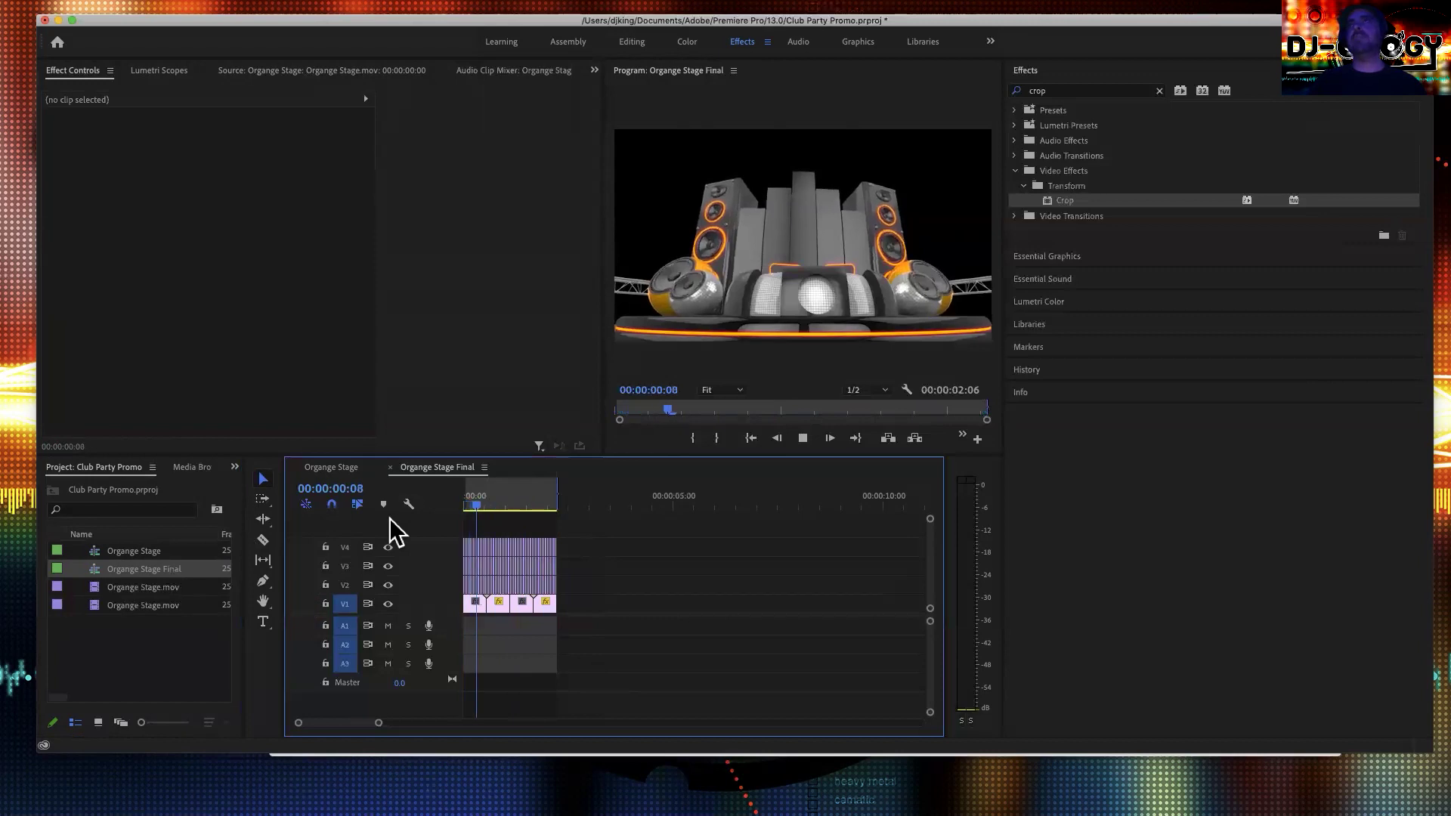
{"action": "left_click_drag", "start_coordinate": [510, 493], "coordinate": [447, 502]}
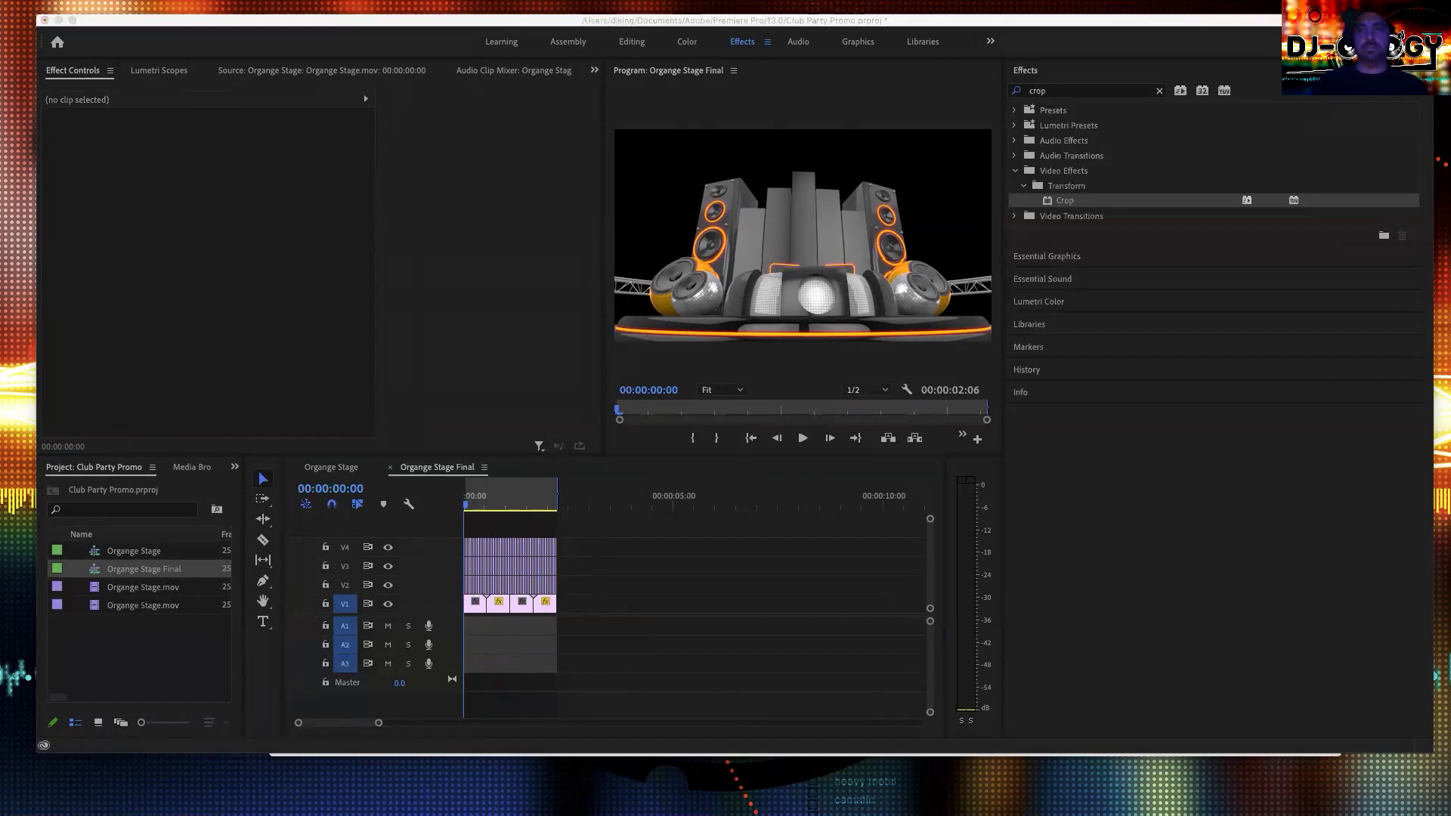
- Switch to OBS and add a new scene named "orange for dj ology"
{"action": "left_click_drag", "start_coordinate": [1, 30], "coordinate": [694, 31]}
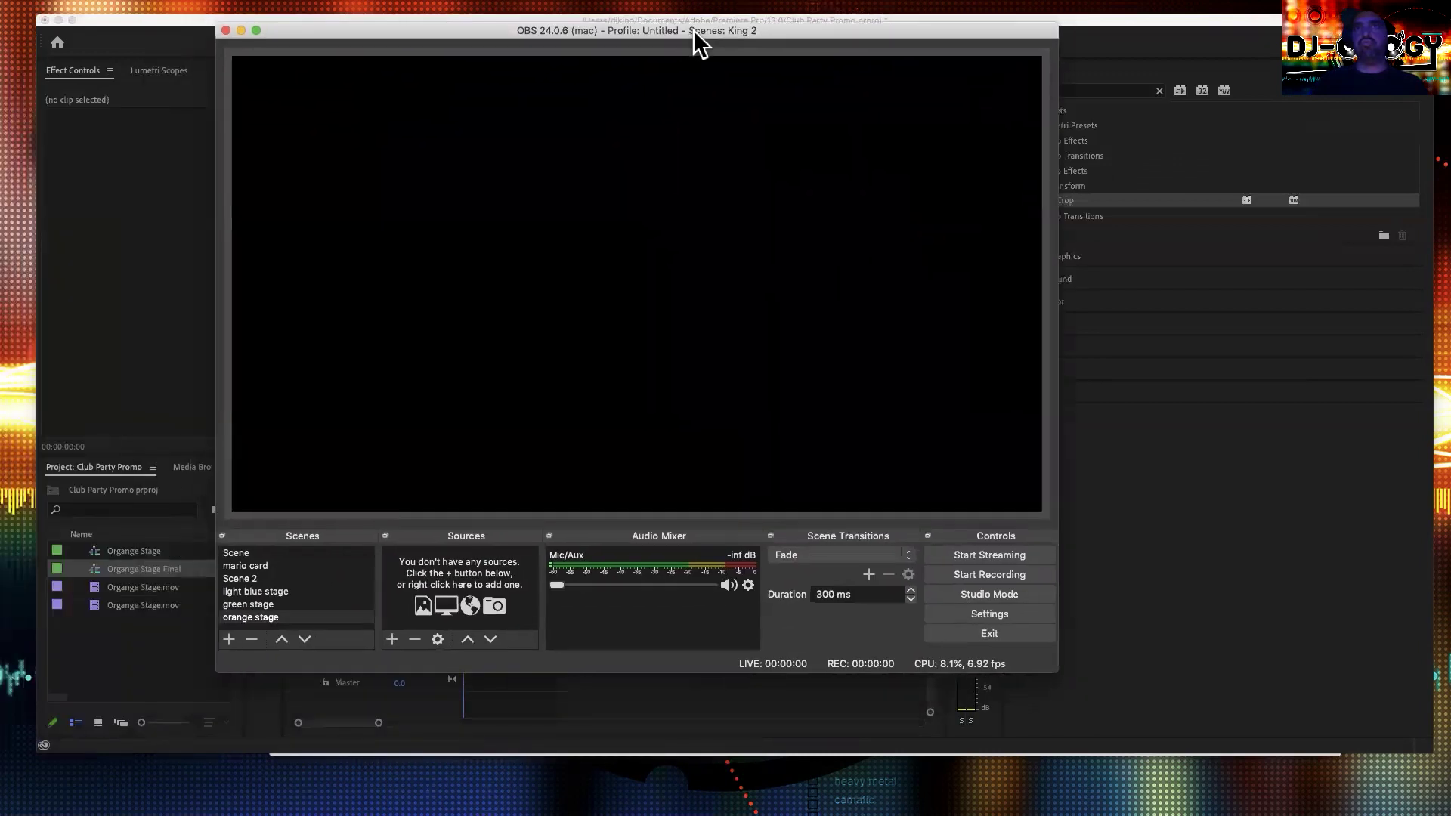
{"action": "left_click", "coordinate": [229, 639]}
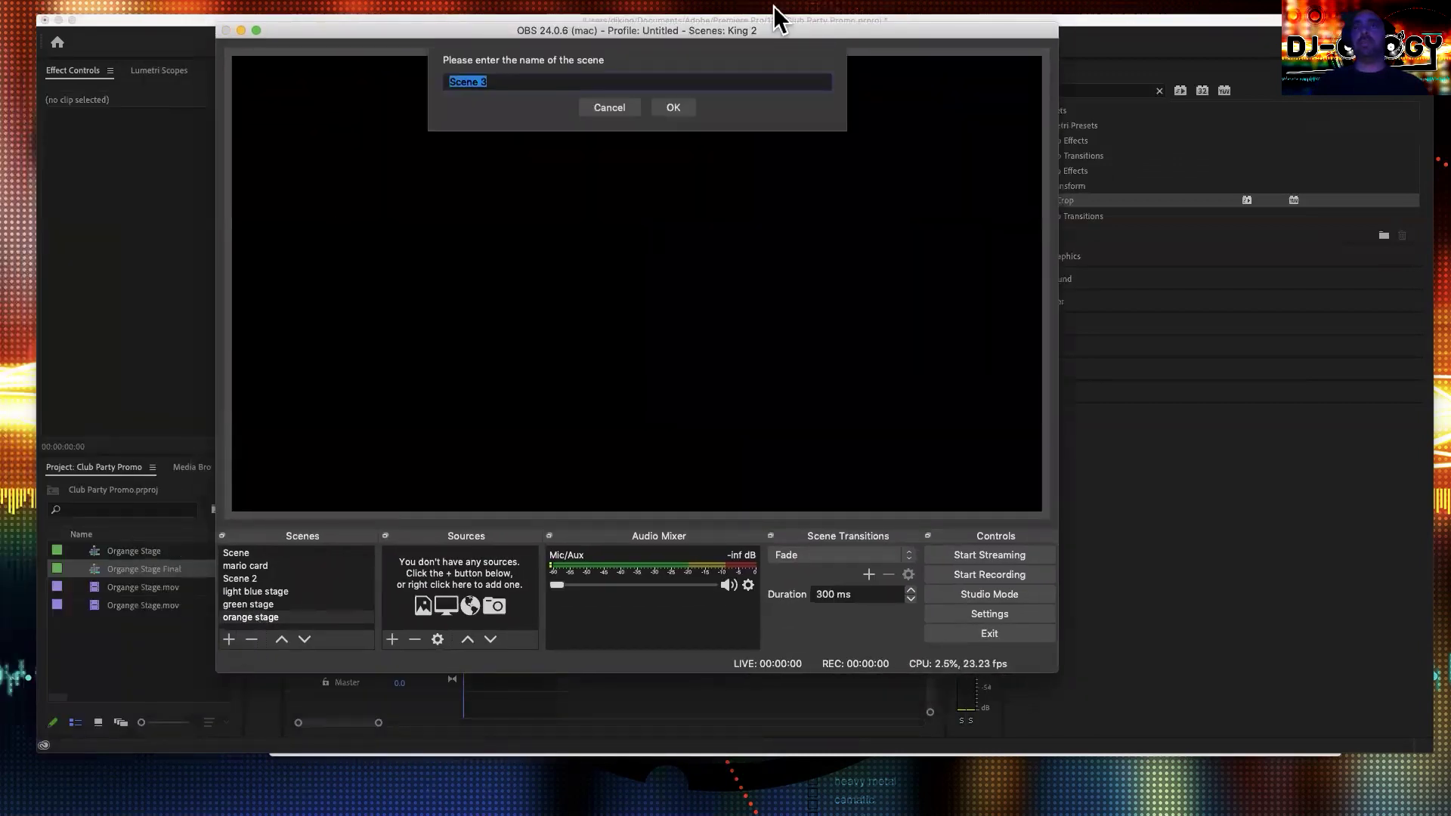
{"action": "type", "text": "orgain "}
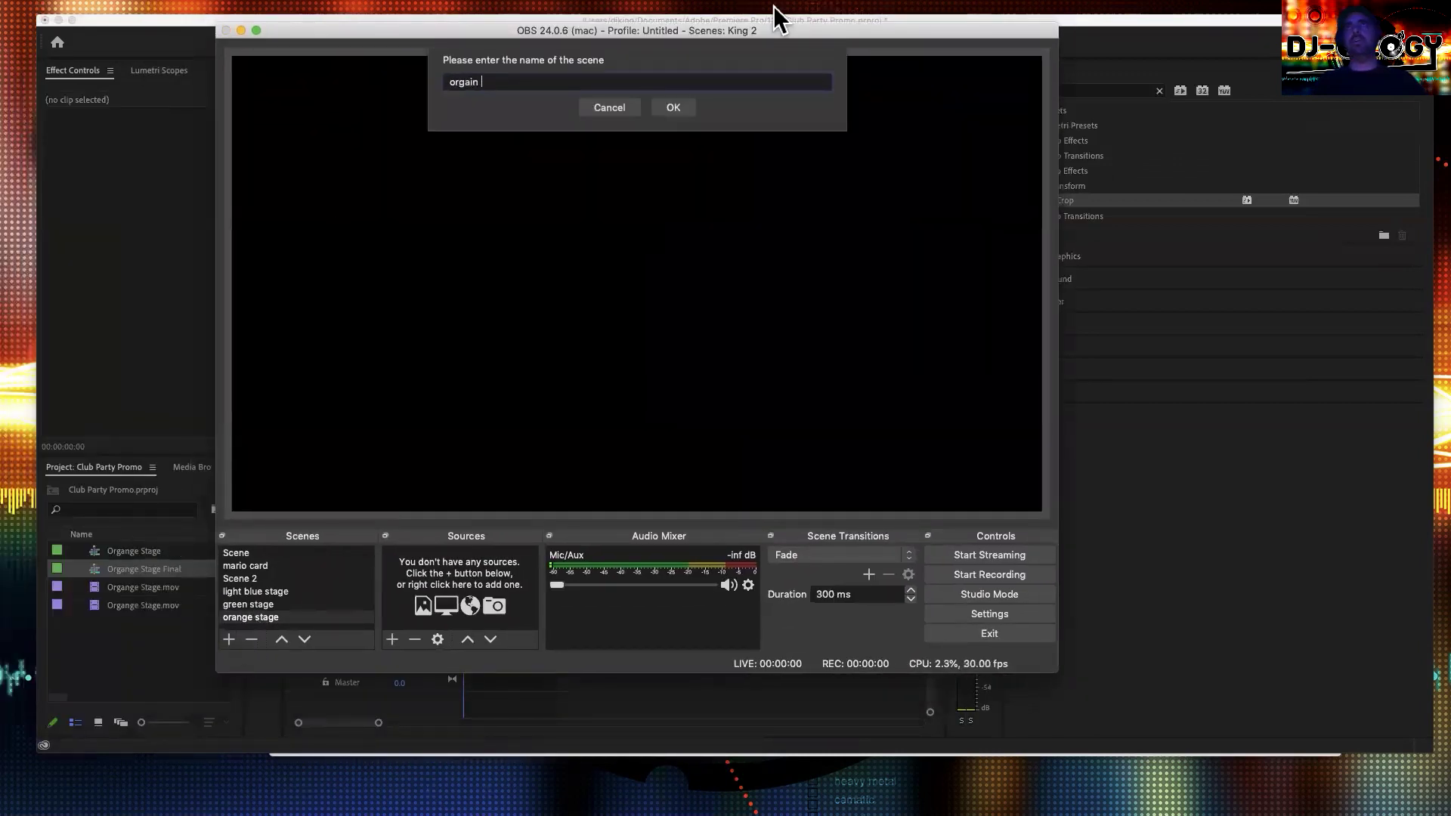
{"action": "type", "text": "ange for dj ology"}
{"action": "key", "text": "Return"}
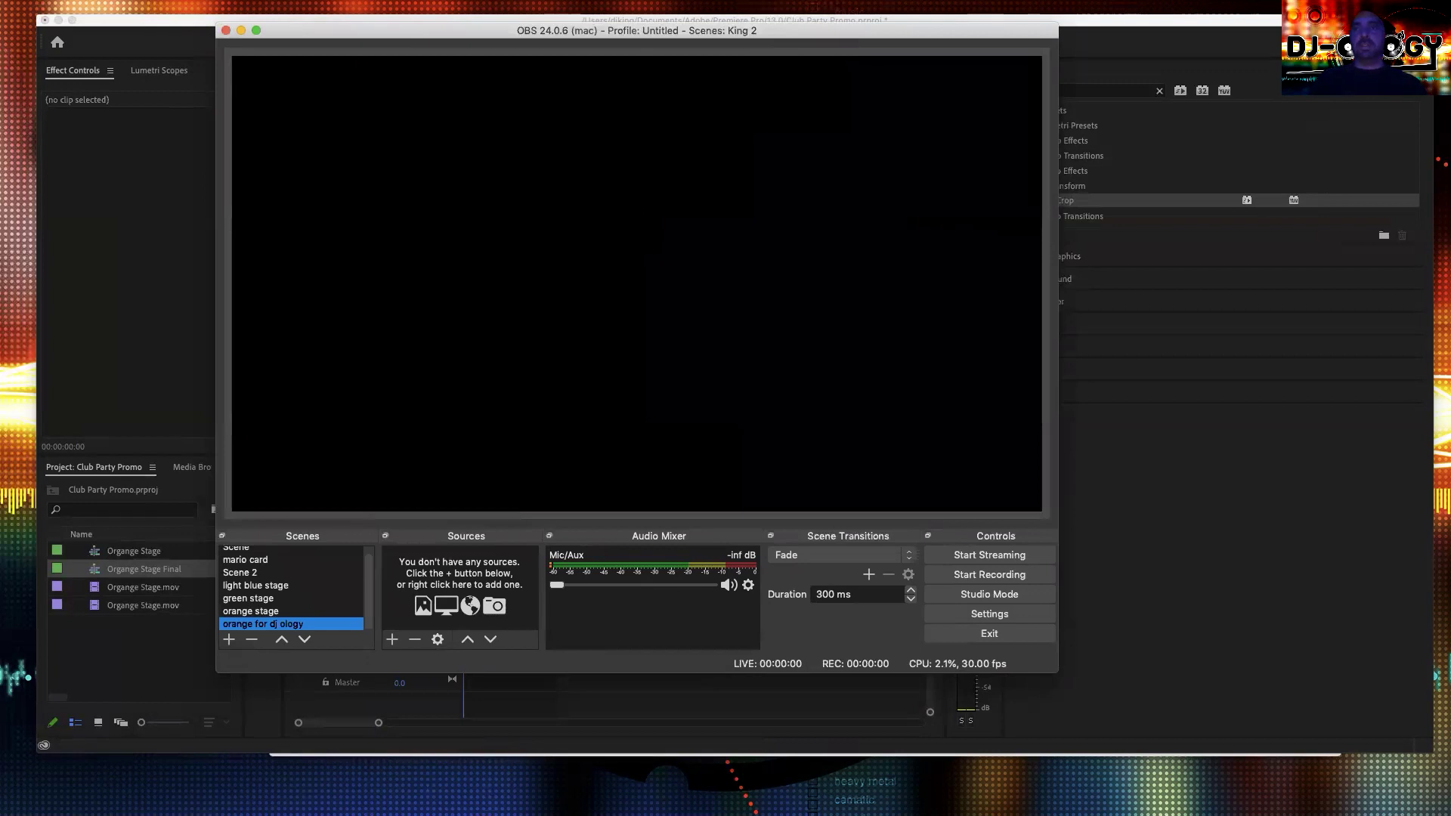
- Switch back to Premiere Pro, review the WebM export settings of Organge Stage Final down to the alpha channel option, and cancel the export
{"action": "left_click", "coordinate": [1196, 551]}
{"action": "left_click_drag", "start_coordinate": [522, 492], "coordinate": [468, 501]}
{"action": "key", "text": "="}
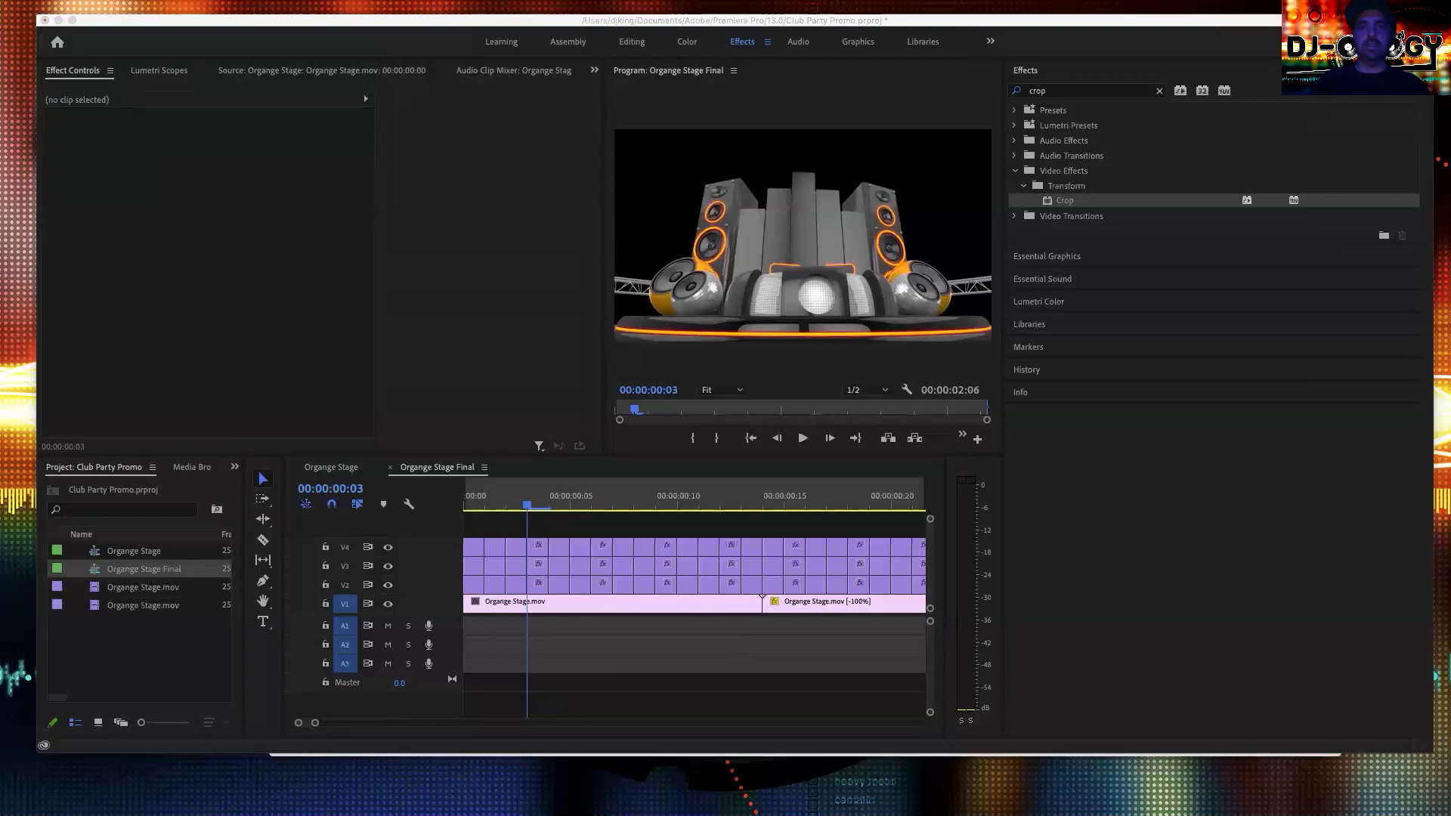
{"action": "key", "text": "super+m"}
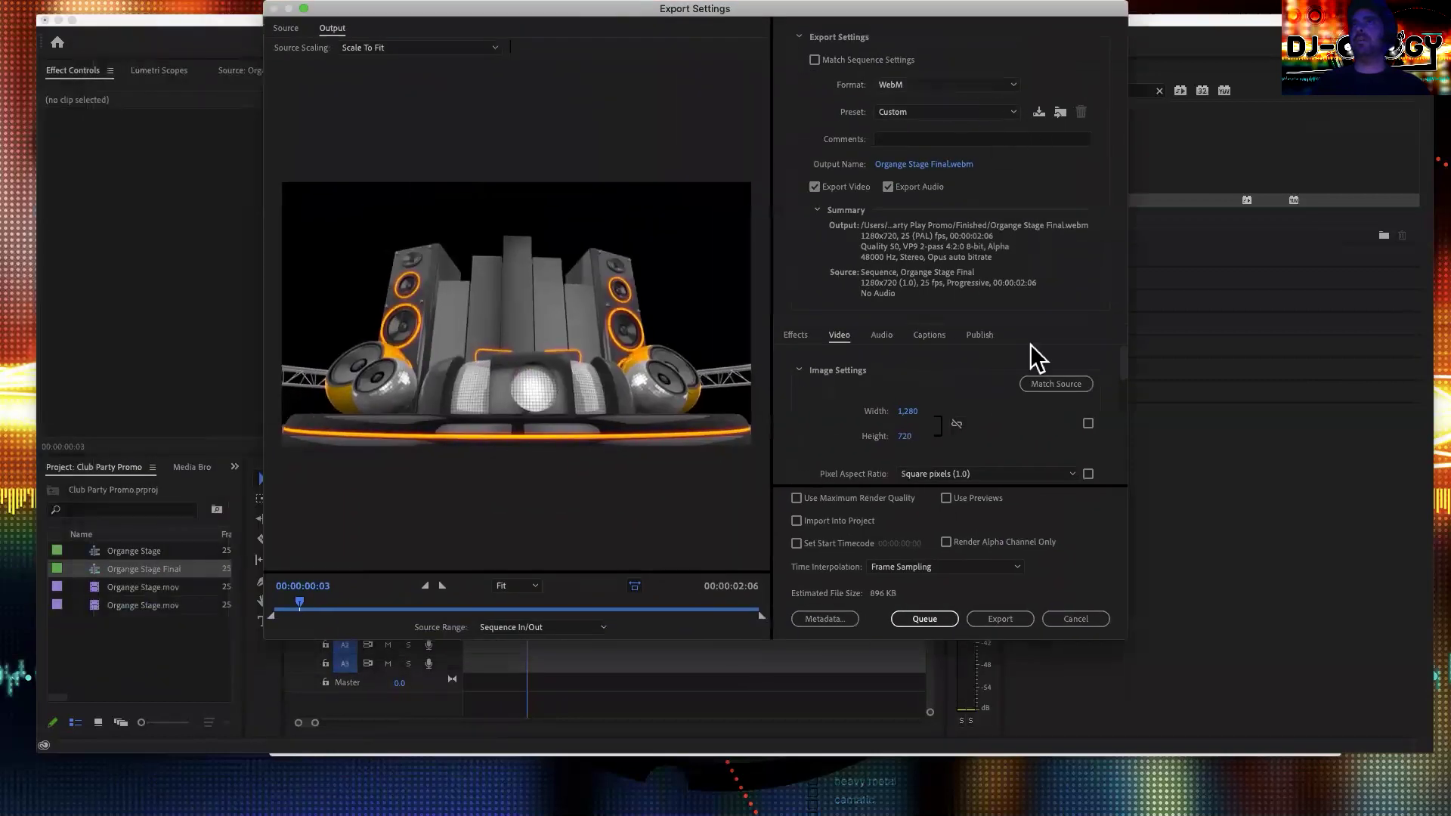
{"action": "scroll", "coordinate": [1031, 344], "scroll_direction": "down", "scroll_amount": 10}
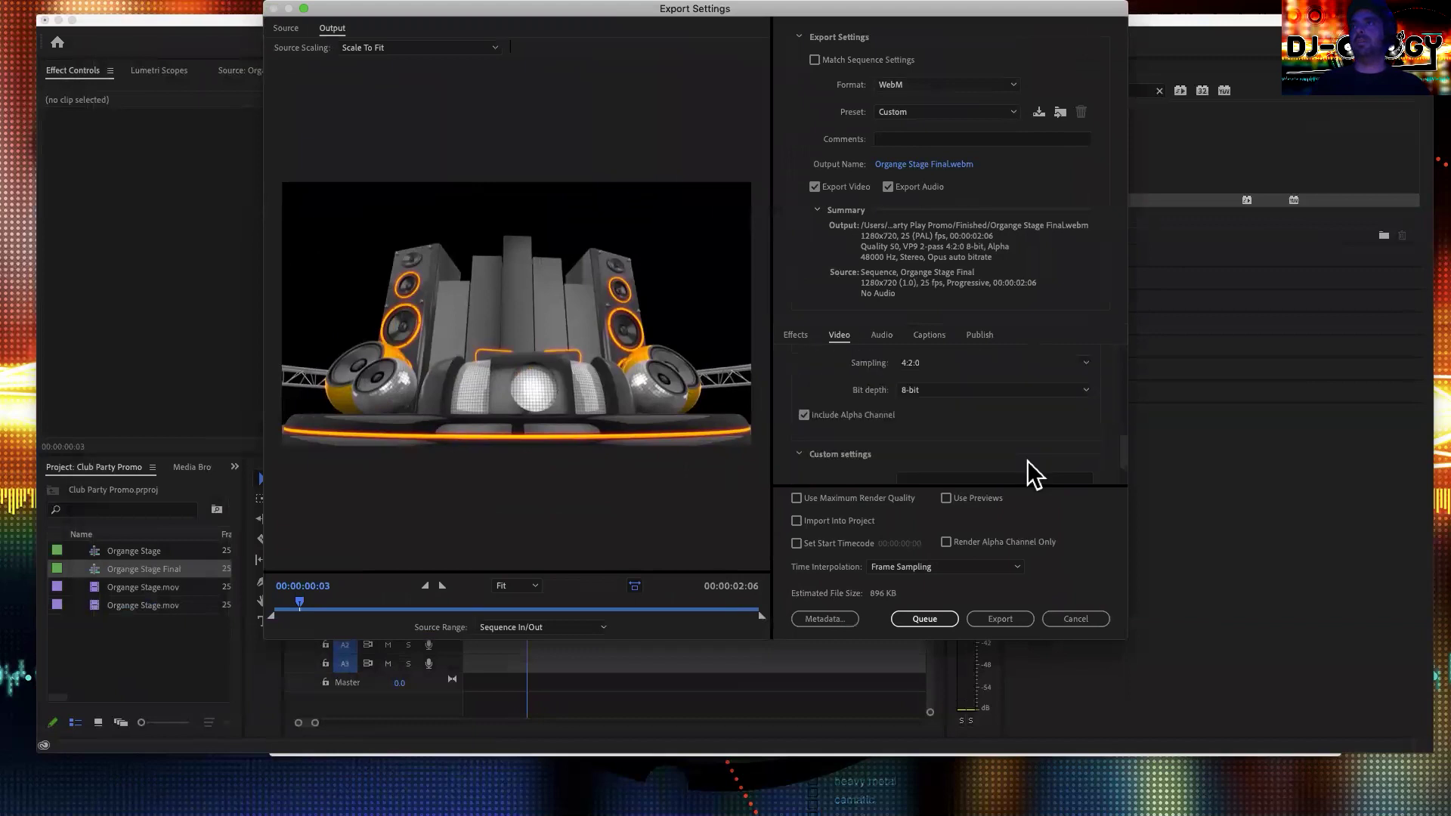
{"action": "scroll", "coordinate": [899, 419], "scroll_direction": "down", "scroll_amount": 2}
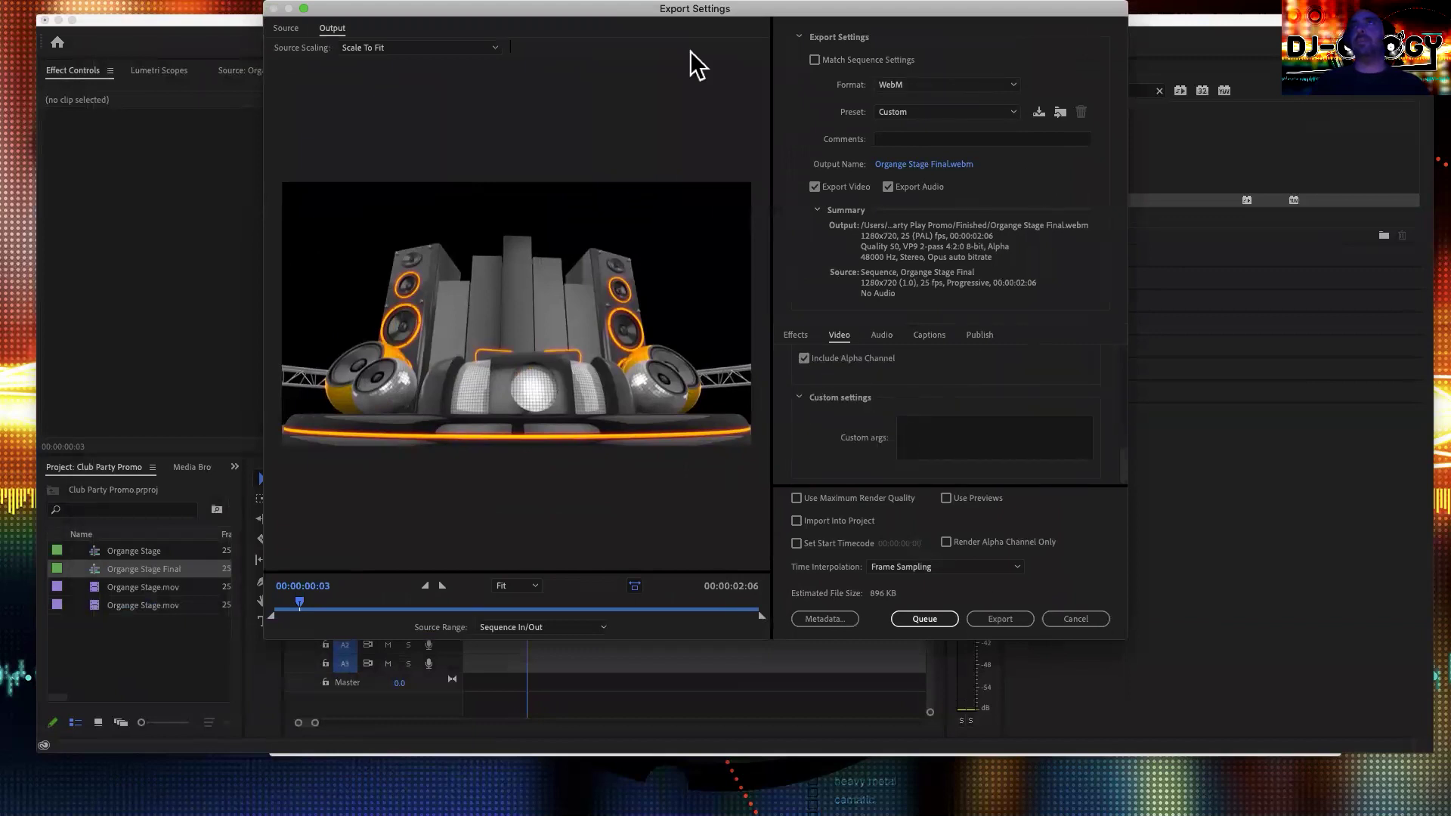
{"action": "left_click", "coordinate": [1062, 618]}
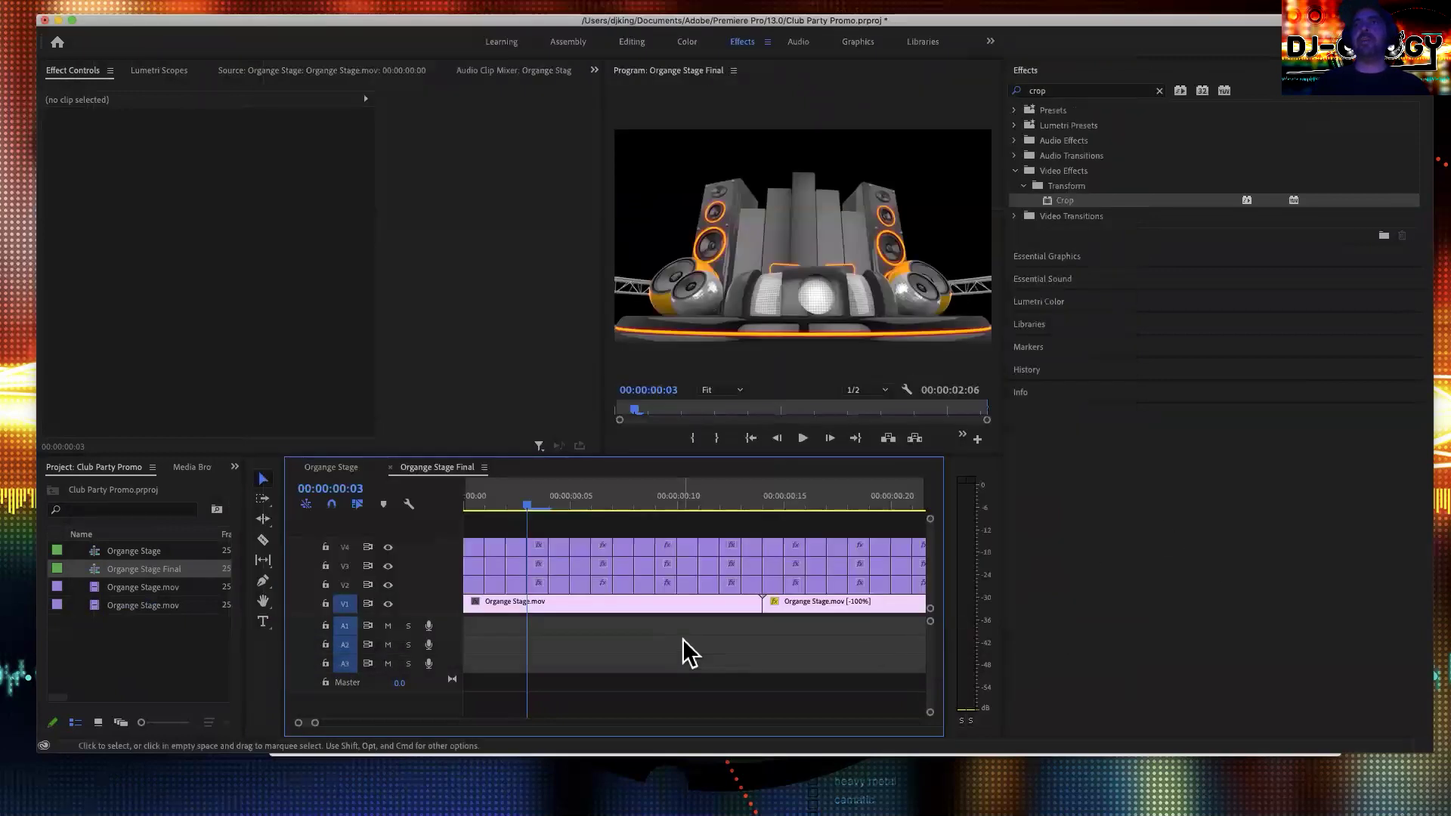
- Examine the end of the Organge Stage Final sequence around 00:00:02:06, return to 00:00:01:15, and check its export settings without exporting
{"action": "key", "text": "minus"}
{"action": "key", "text": "minus"}
{"action": "key", "text": "minus"}
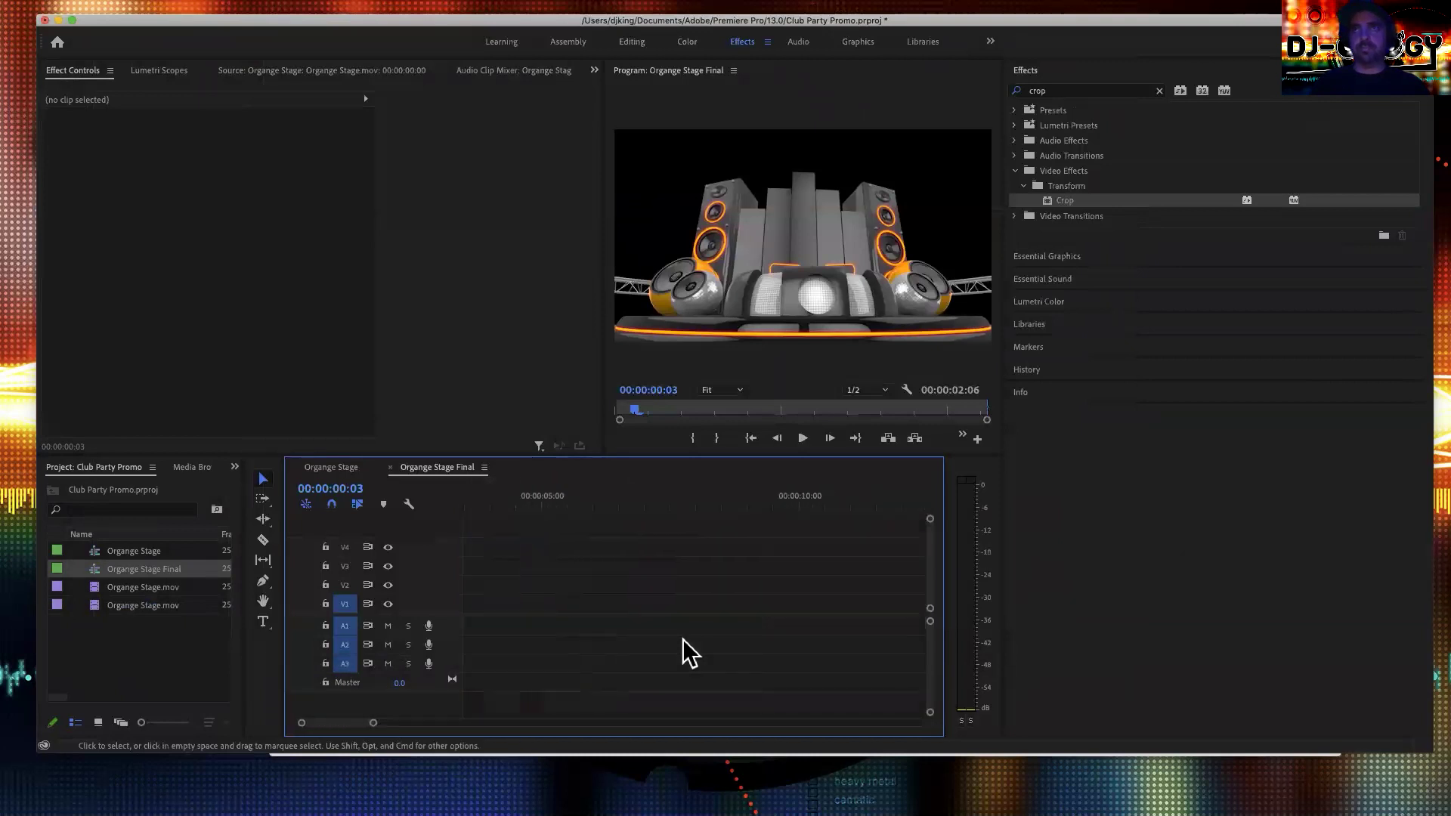
{"action": "left_click", "coordinate": [738, 503]}
{"action": "key", "text": "End"}
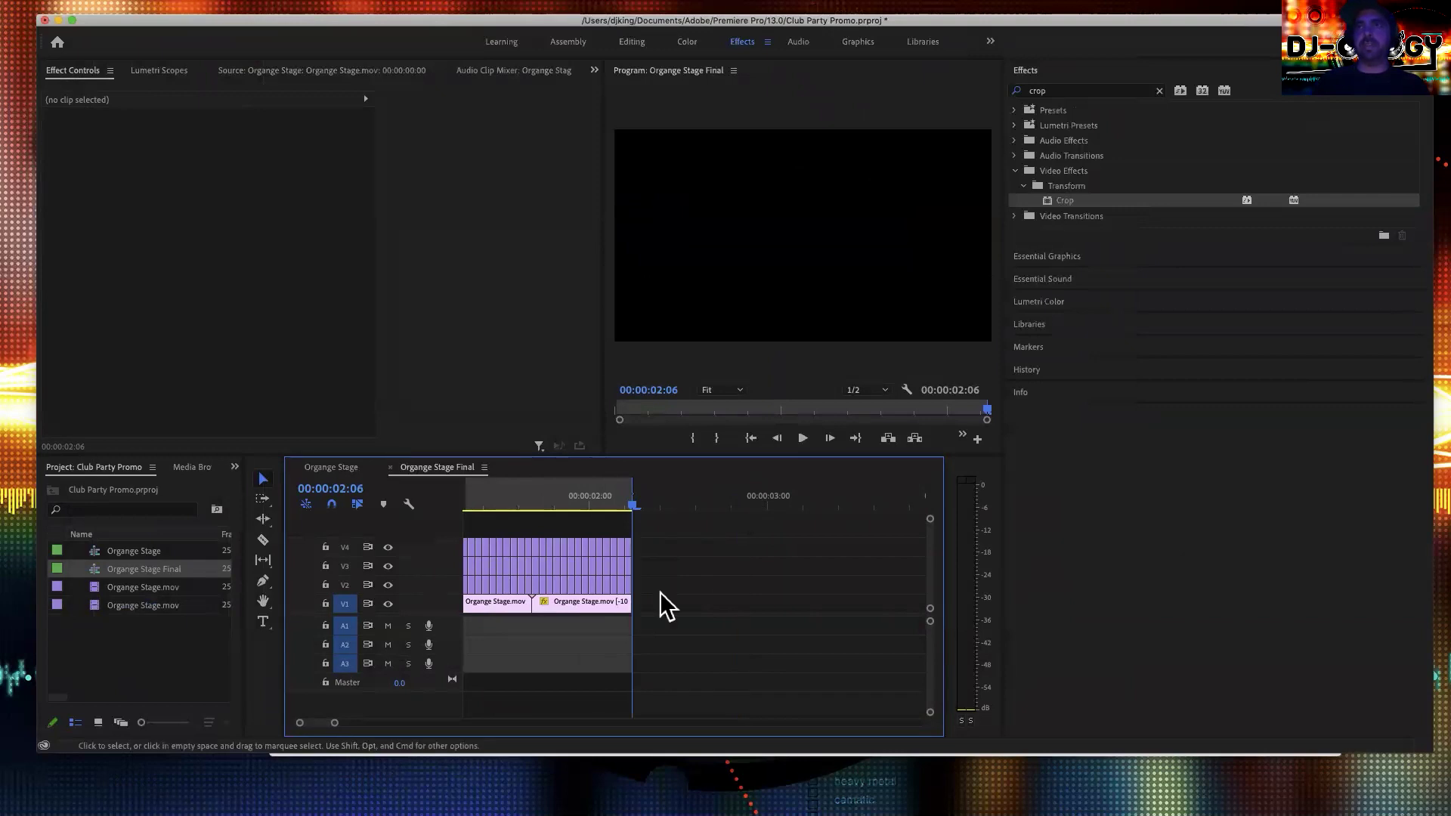
{"action": "key", "text": "equal"}
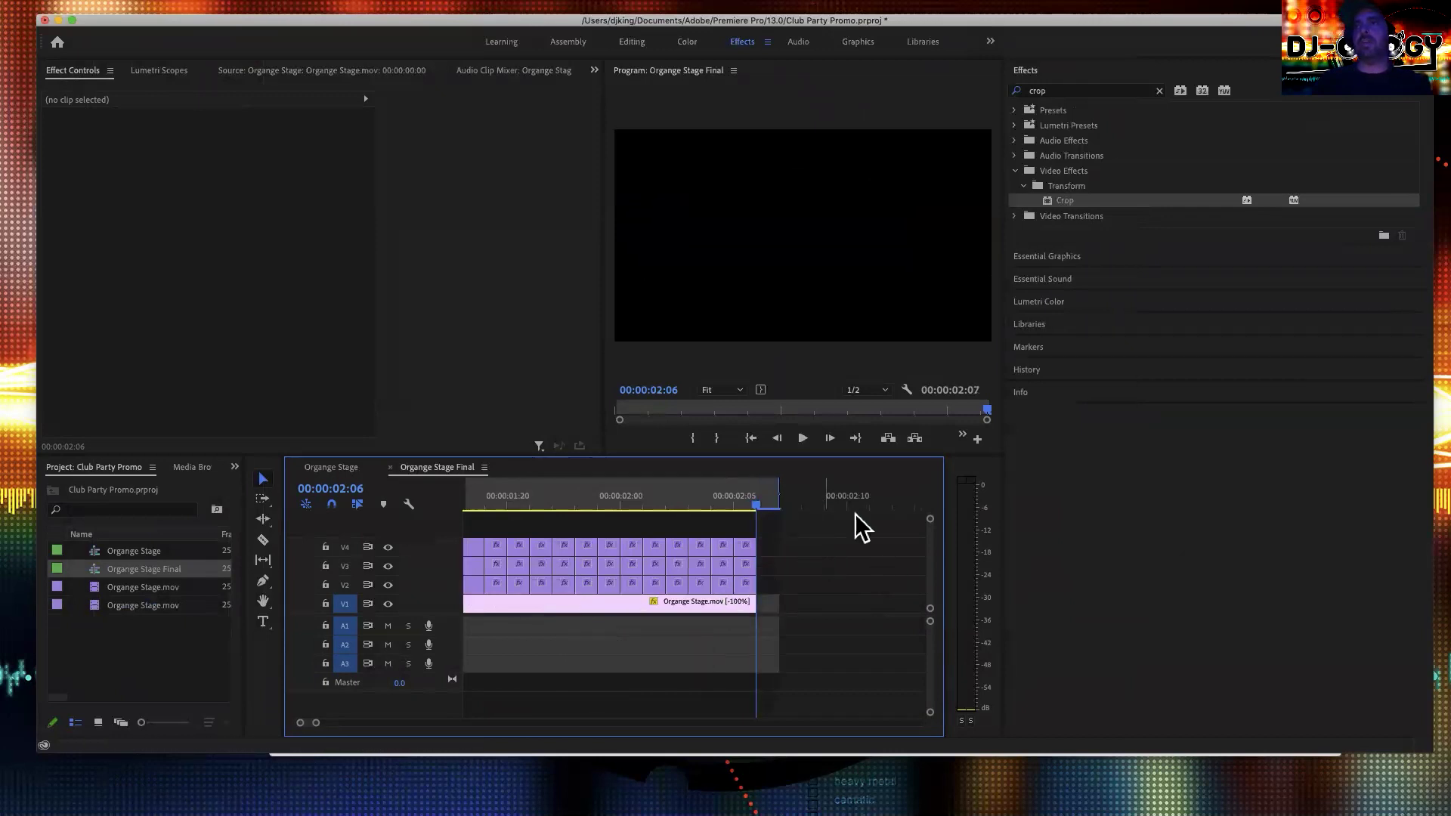
{"action": "key", "text": "Left"}
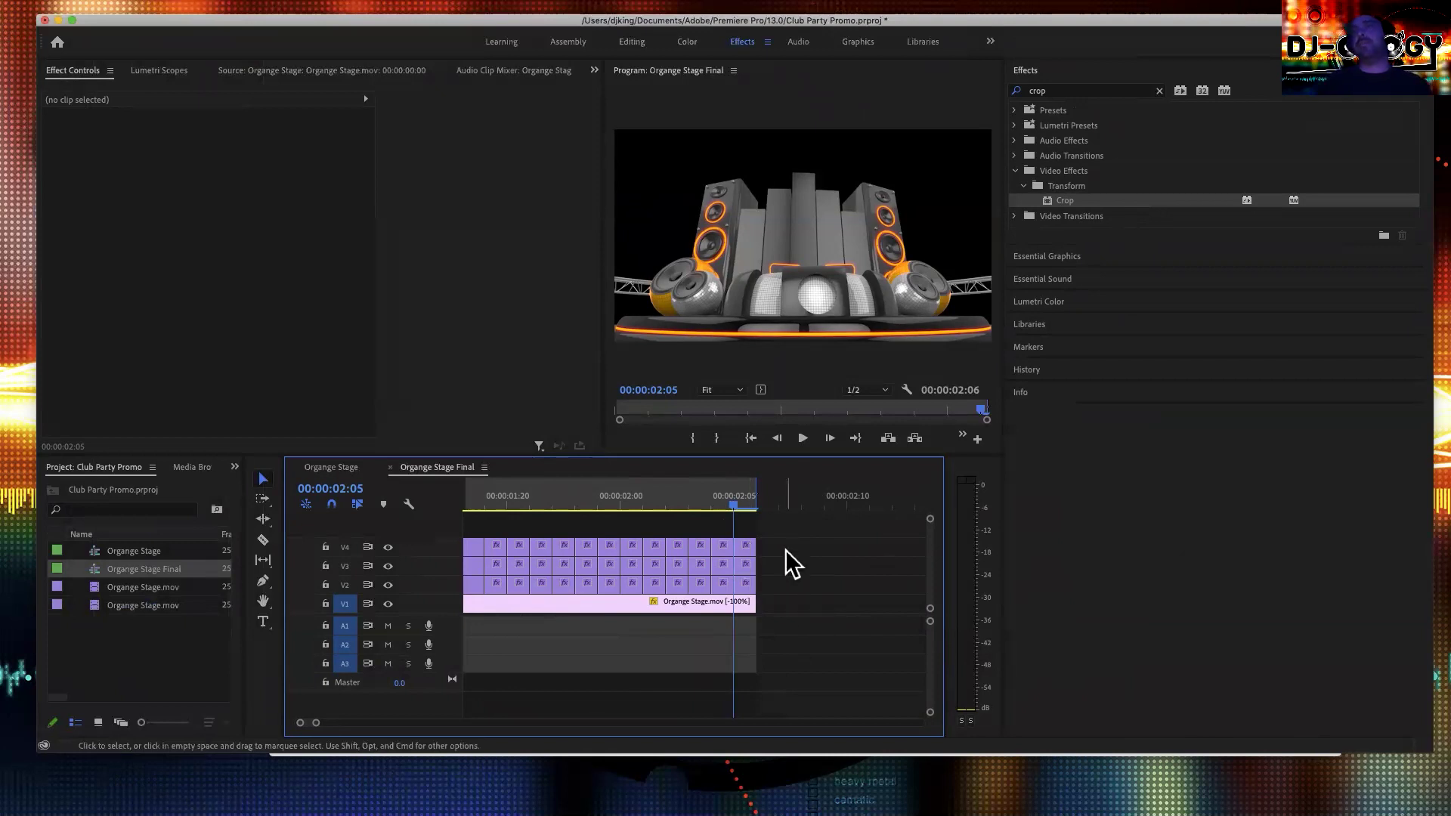
{"action": "left_click_drag", "start_coordinate": [574, 510], "coordinate": [453, 509]}
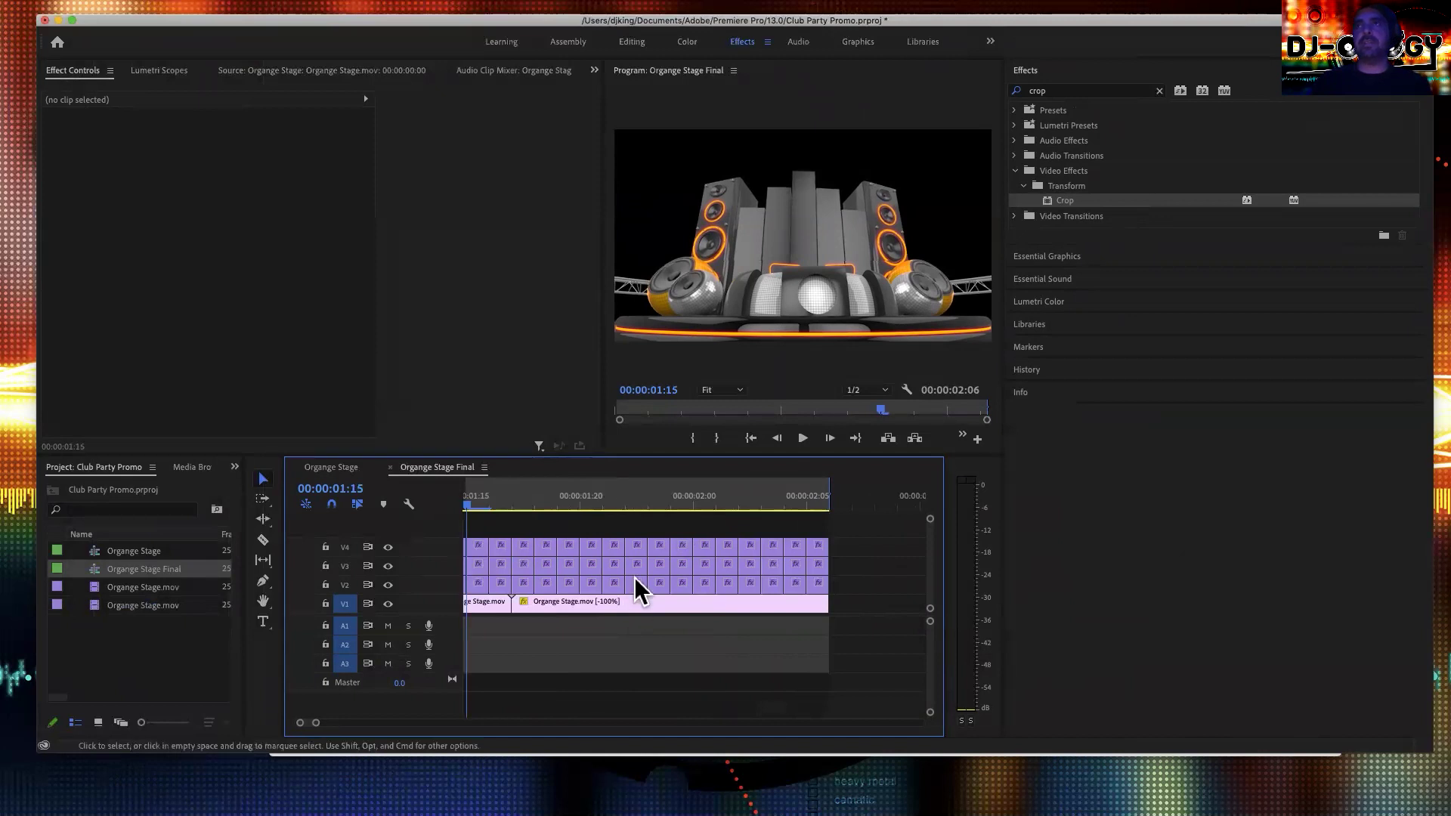
{"action": "scroll", "coordinate": [606, 574], "scroll_direction": "down", "scroll_amount": 1}
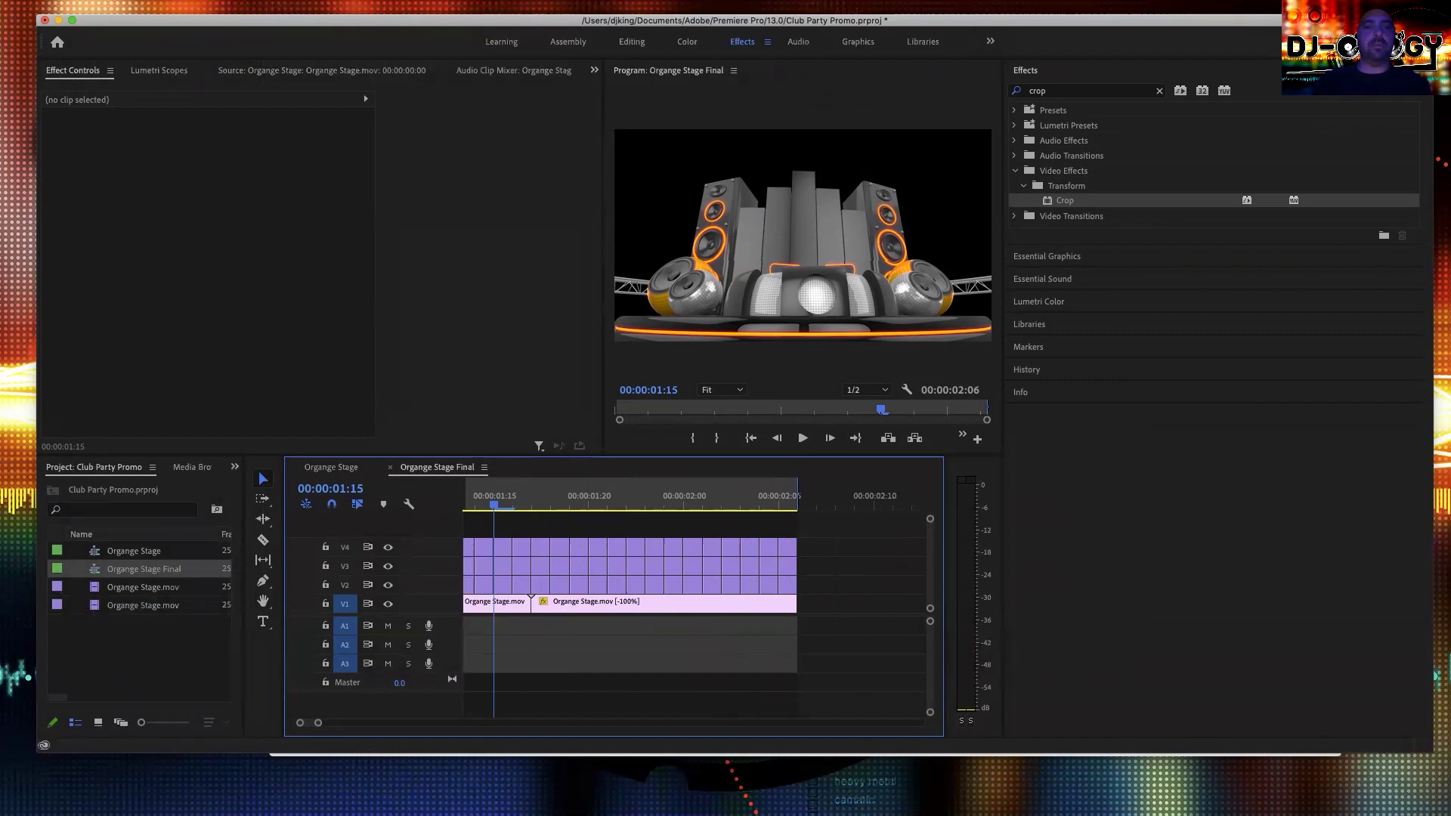
{"action": "key", "text": "super+m"}
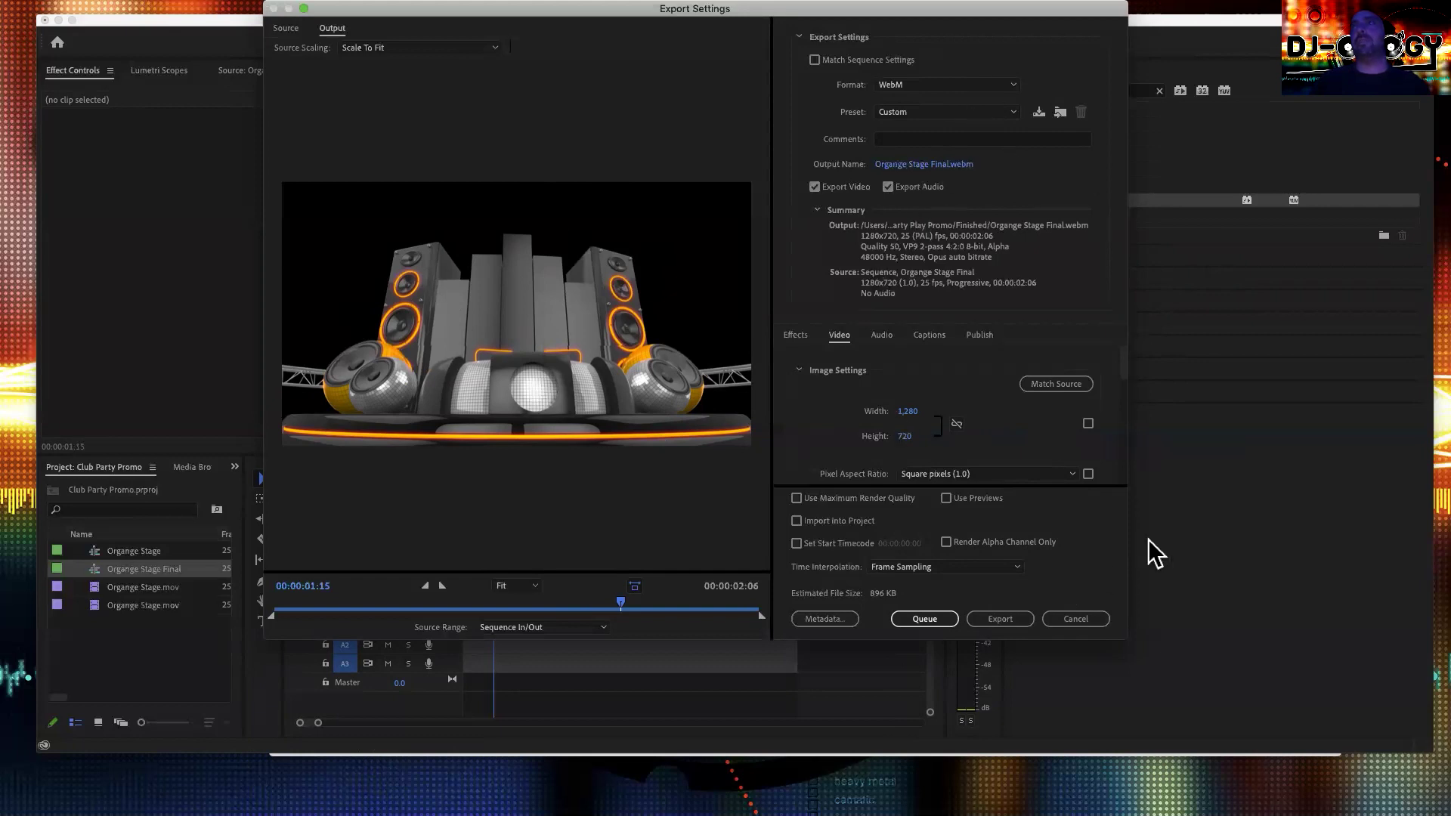
{"action": "left_click", "coordinate": [1090, 620]}
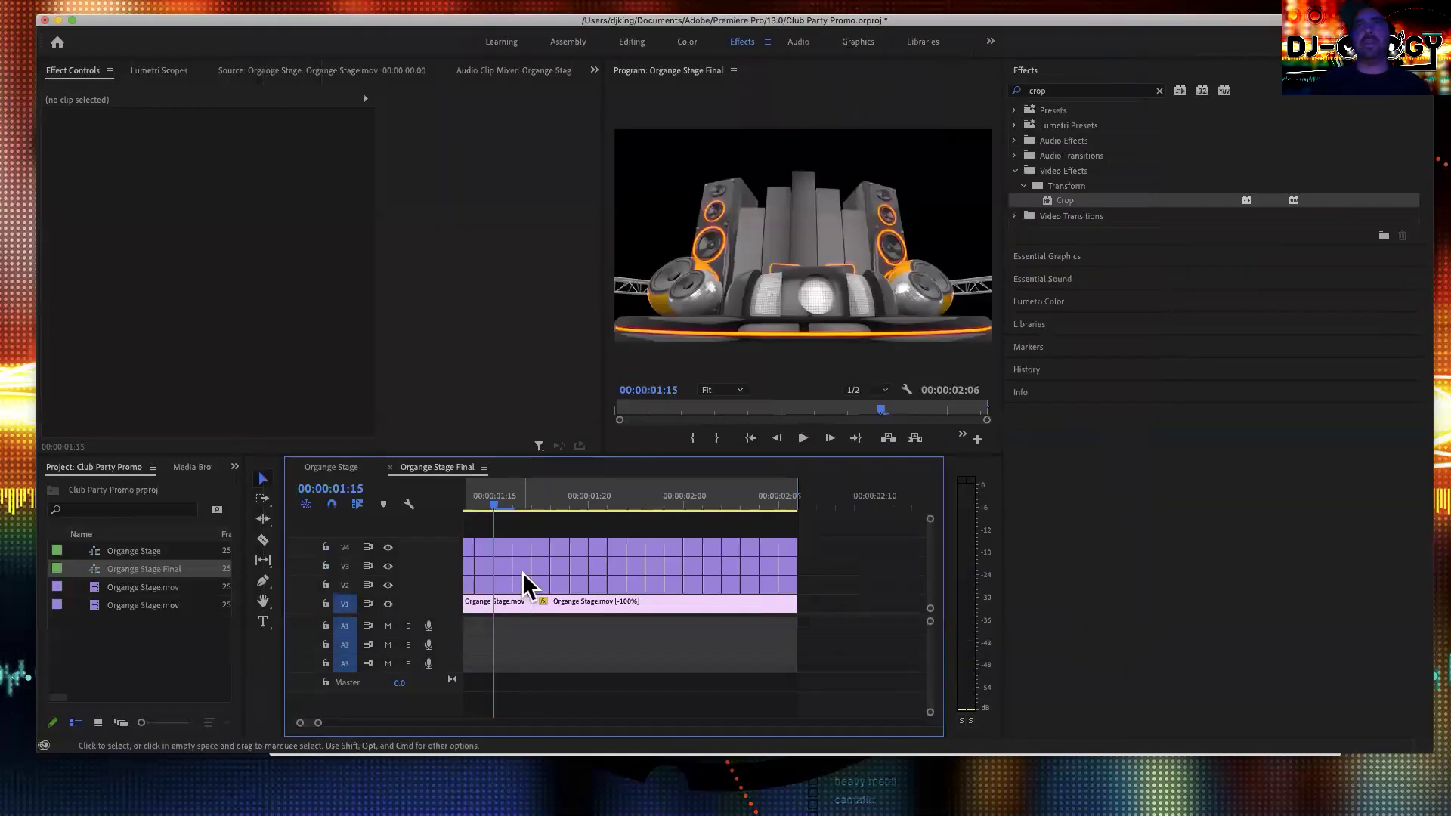
- Hide the V1 output to leave only the cropped bottom of the stage, review its WebM alpha export settings, and cancel
{"action": "left_click", "coordinate": [388, 565]}
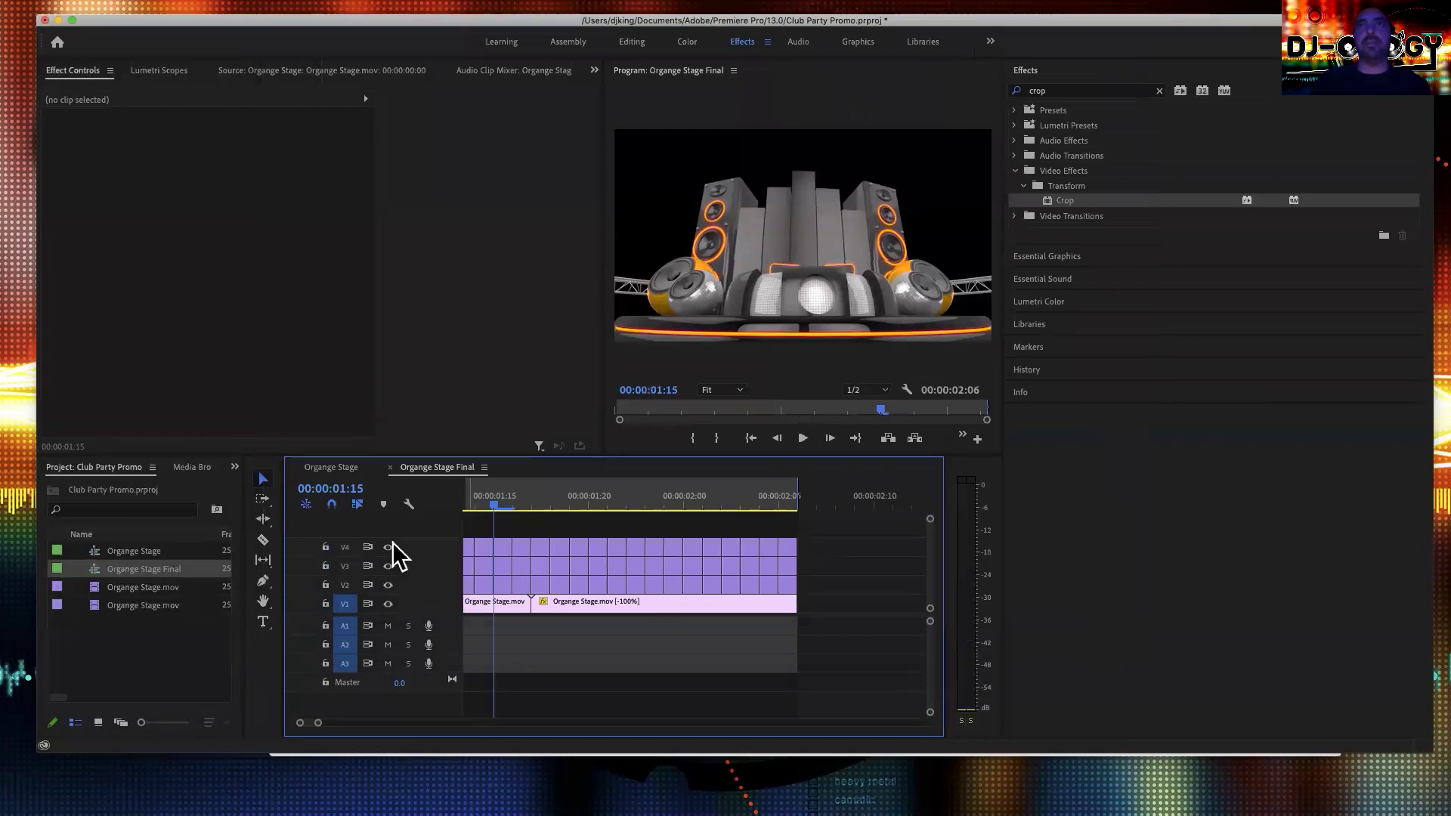
{"action": "left_click", "coordinate": [388, 604]}
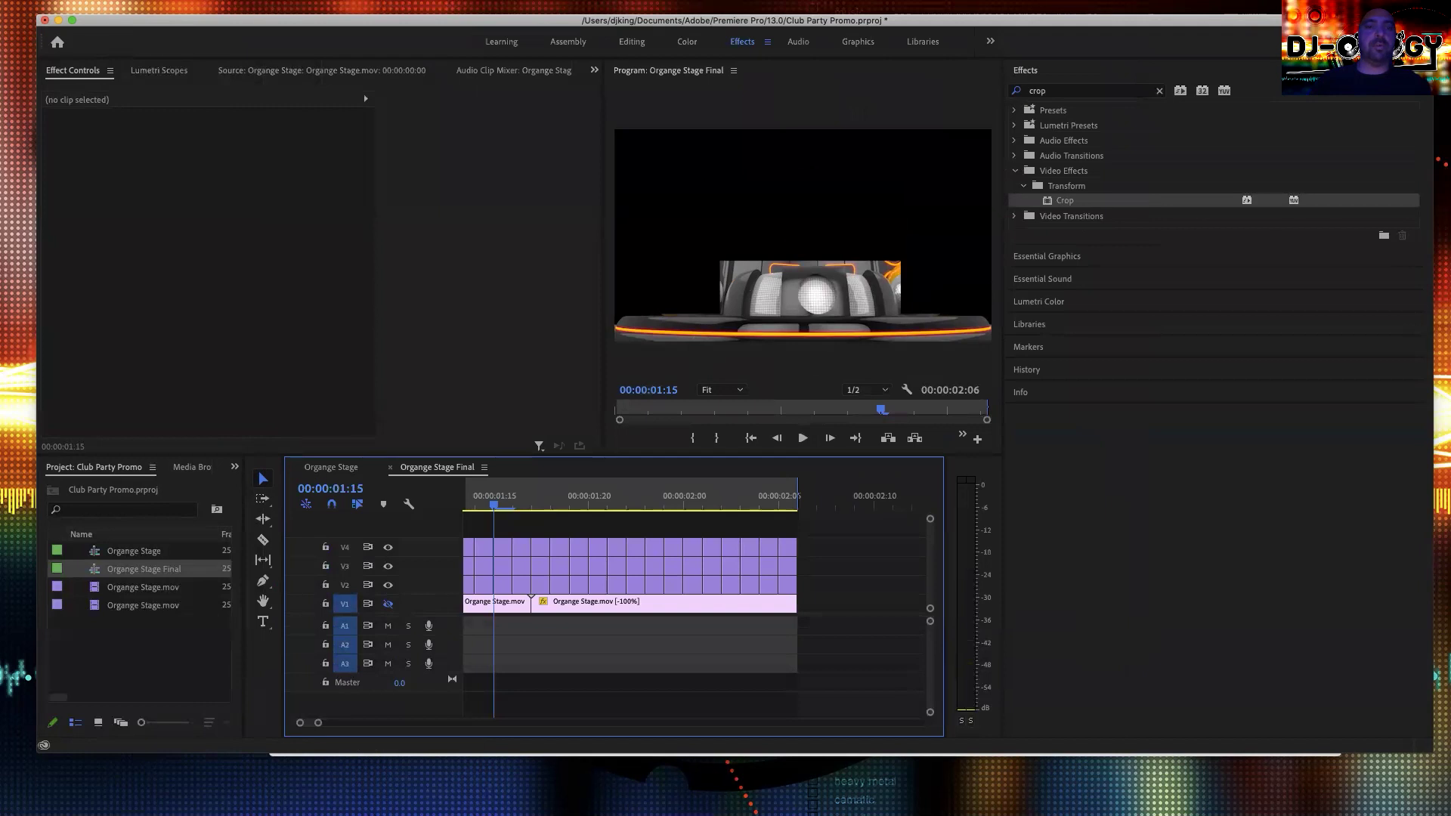
{"action": "key", "text": "super+m"}
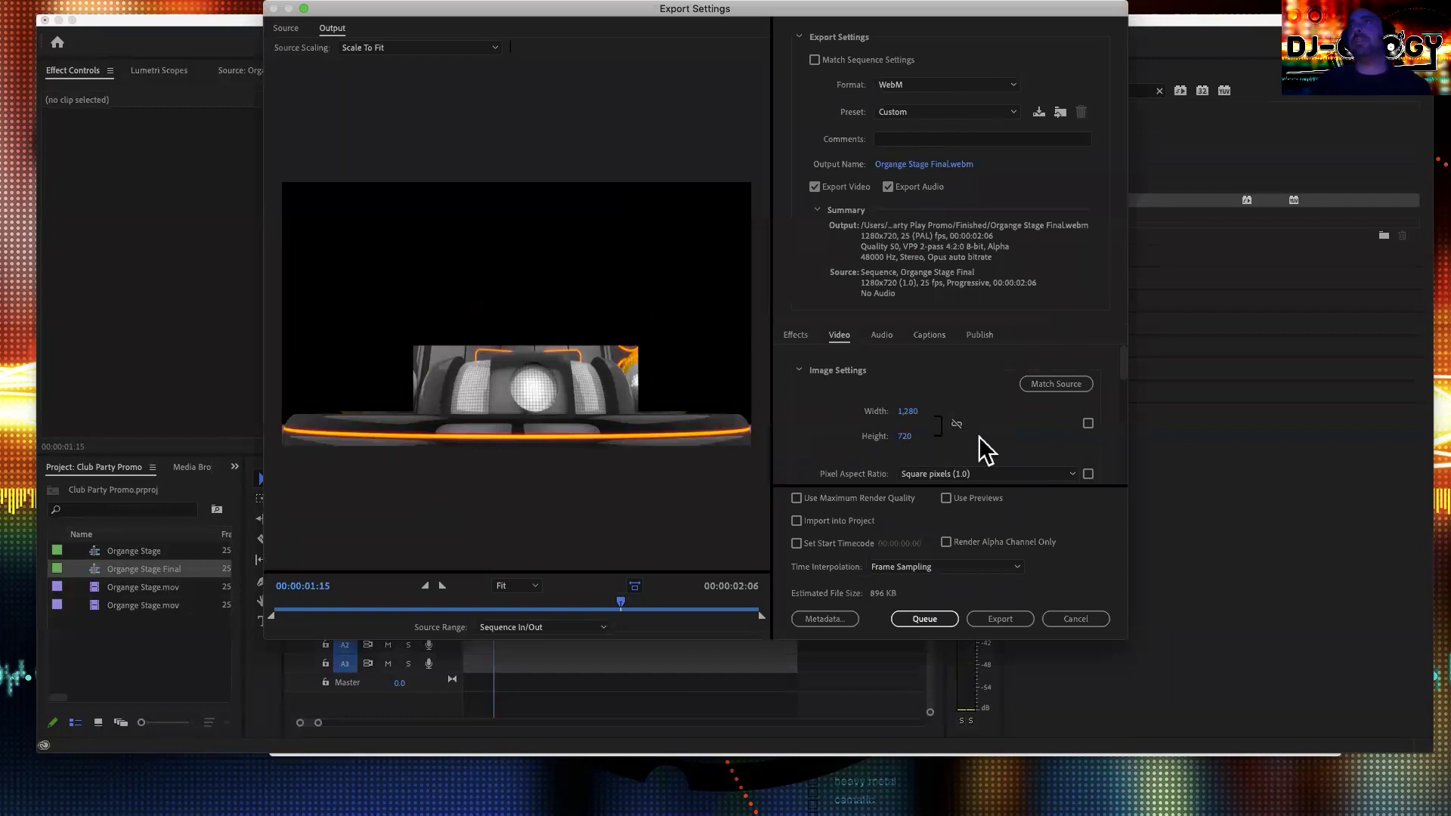
{"action": "scroll", "coordinate": [907, 461], "scroll_direction": "down", "scroll_amount": 5}
{"action": "scroll", "coordinate": [855, 419], "scroll_direction": "down", "scroll_amount": 4}
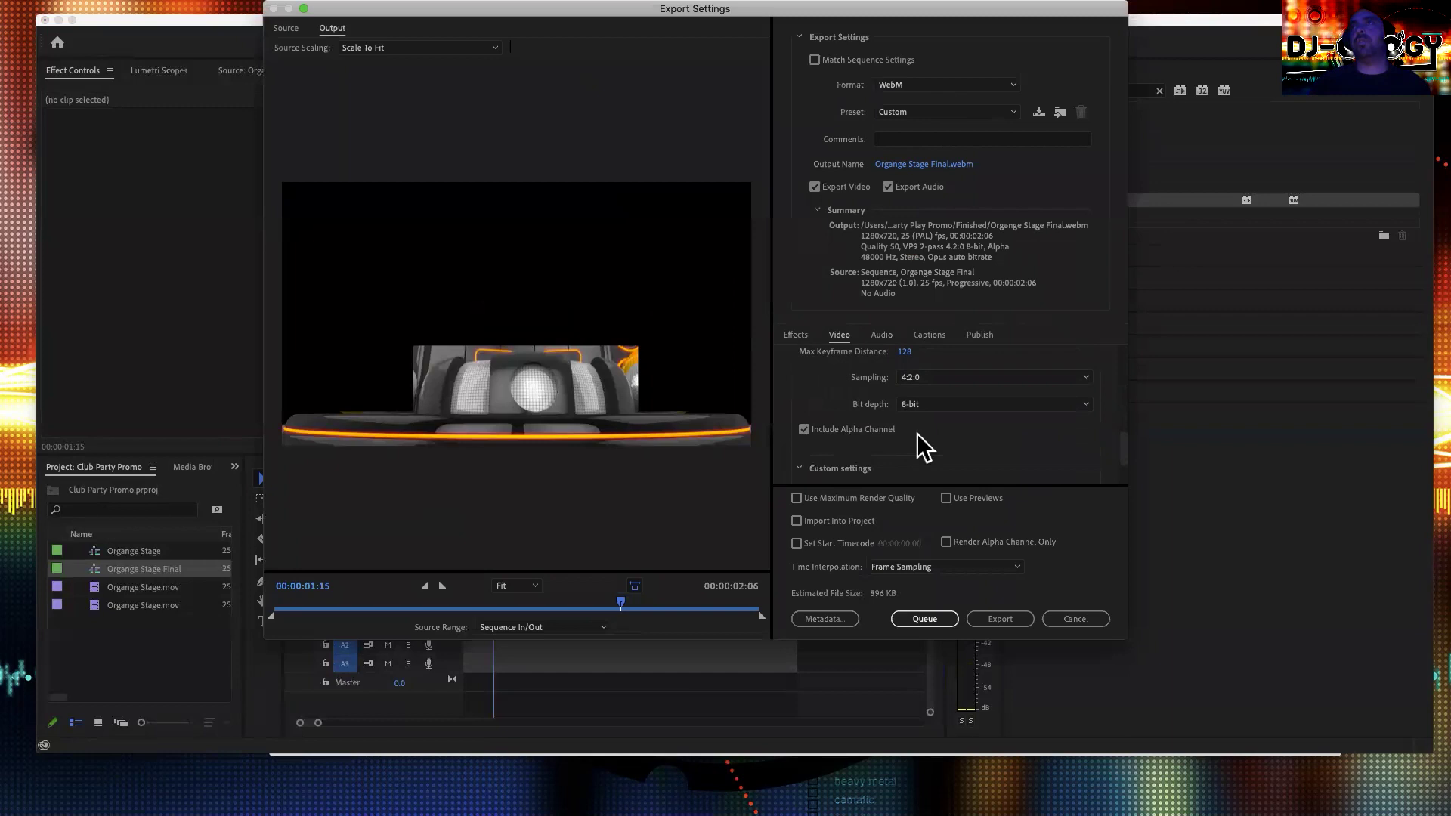
{"action": "left_click", "coordinate": [1077, 621]}
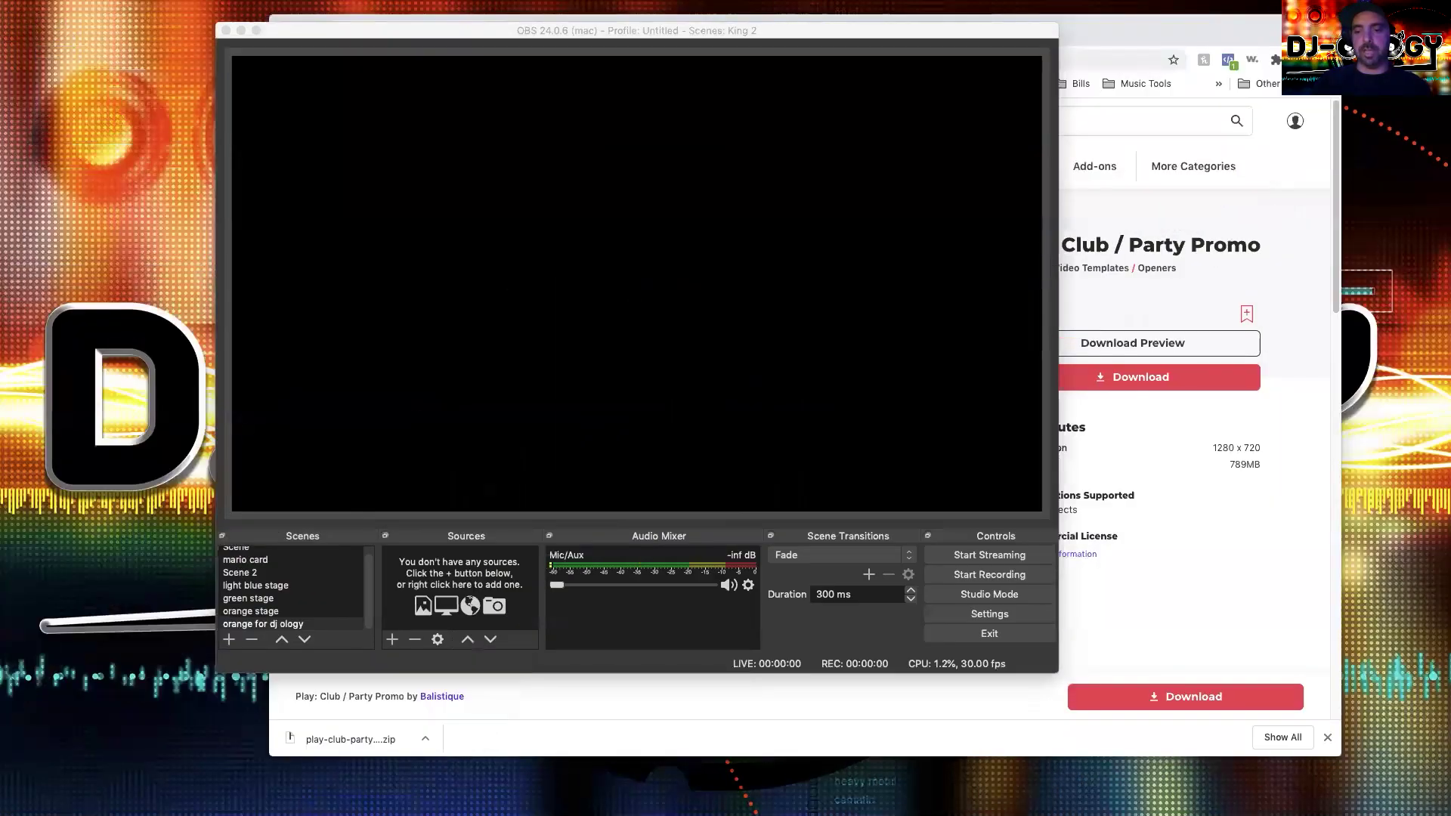
- Switch to OBS and add Organge Stage Bottom.webm to the orange for dj ology scene as a looping source
{"action": "left_click", "coordinate": [219, 434]}
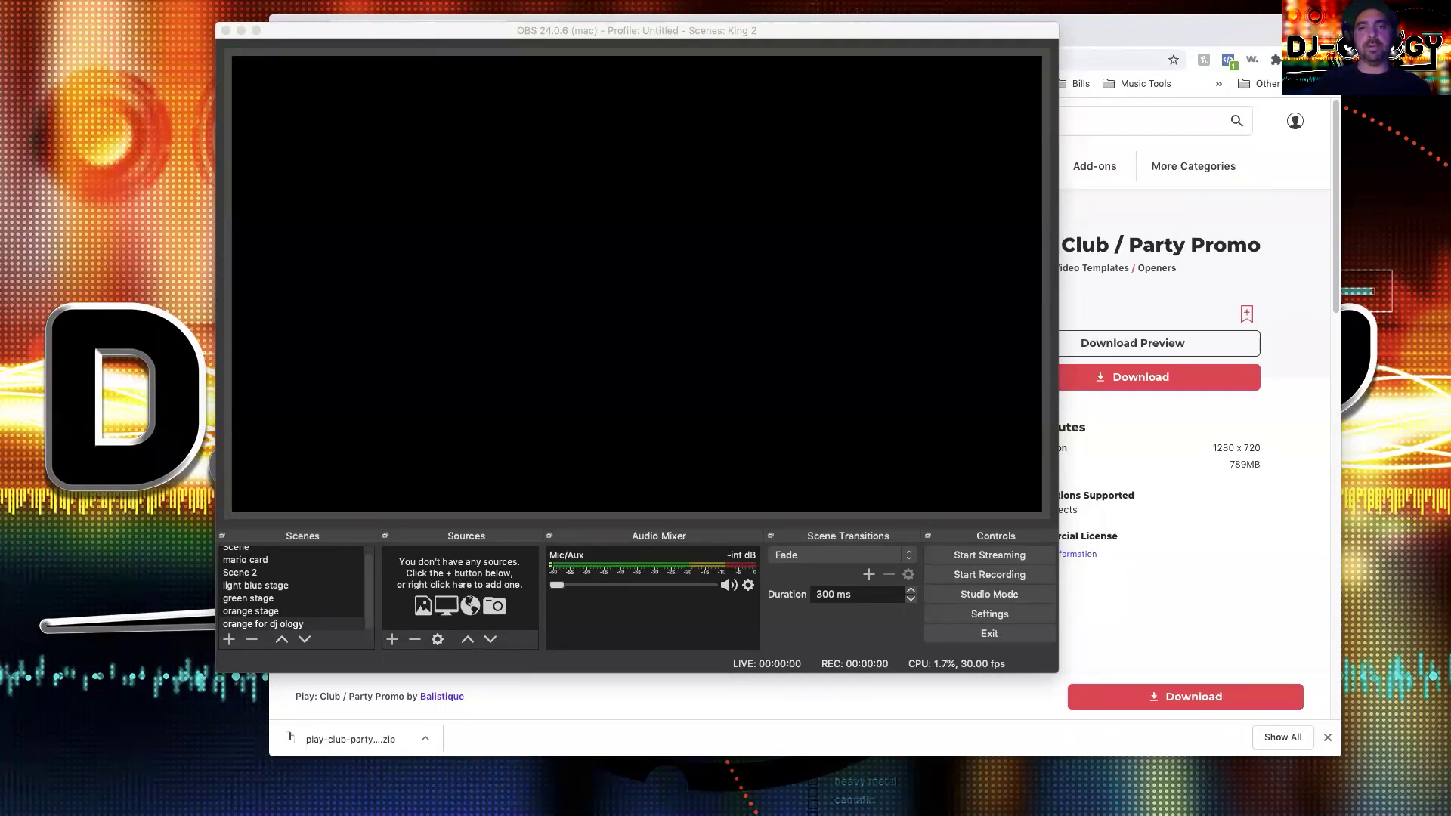
{"action": "left_click_drag", "start_coordinate": [427, 223], "coordinate": [429, 225]}
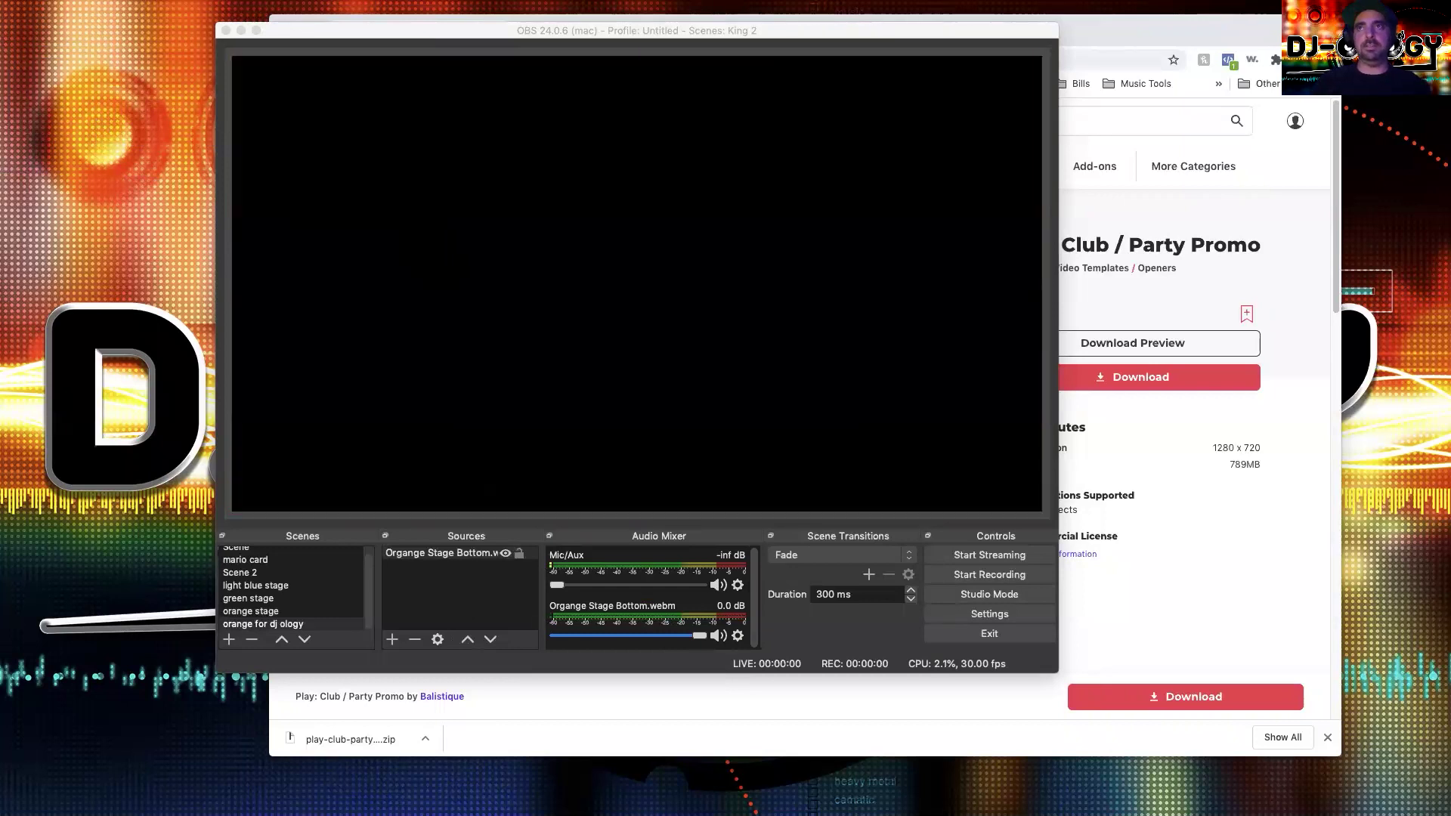
{"action": "left_click", "coordinate": [433, 551]}
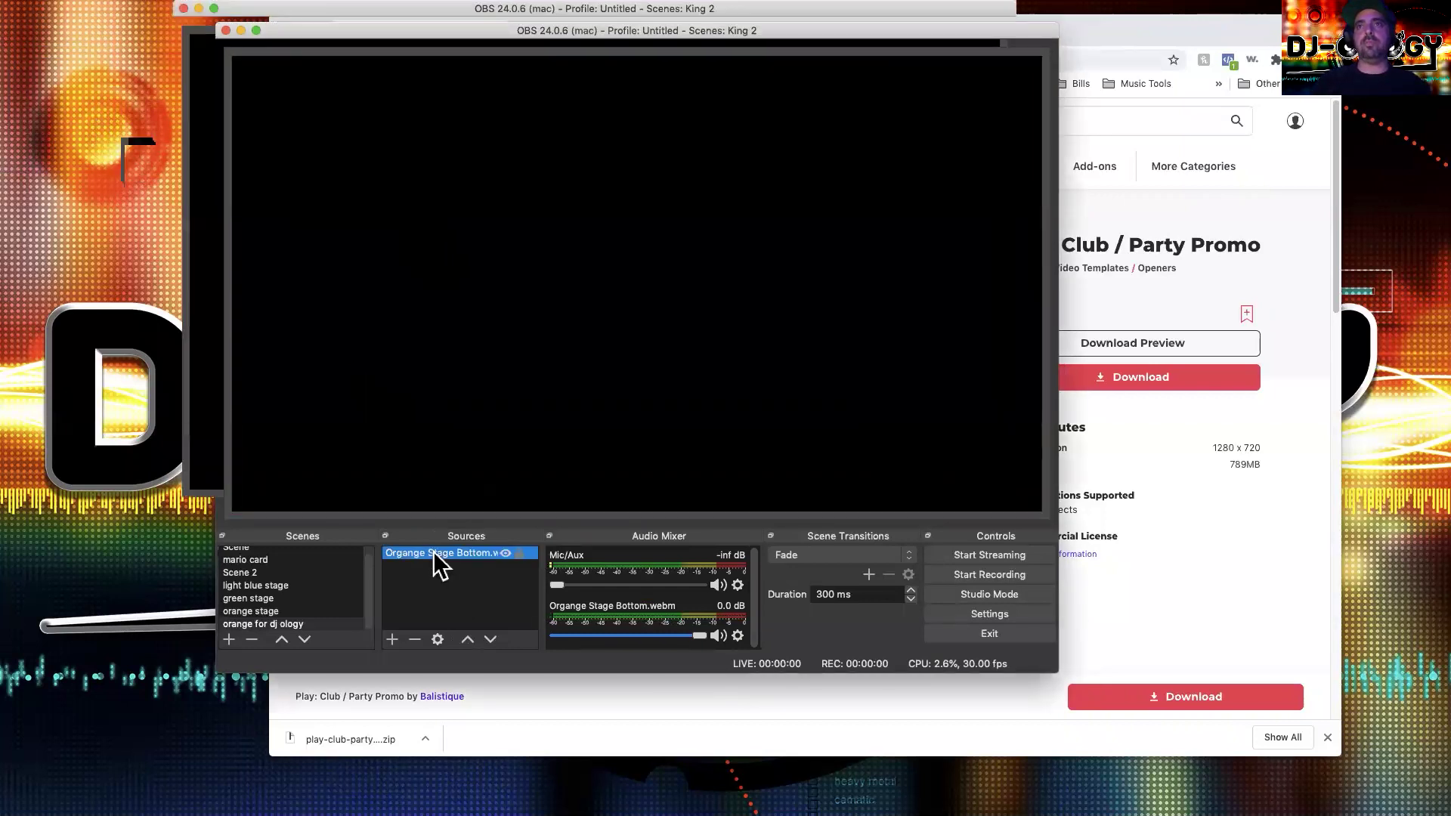
{"action": "right_click", "coordinate": [433, 551]}
{"action": "left_click", "coordinate": [473, 539]}
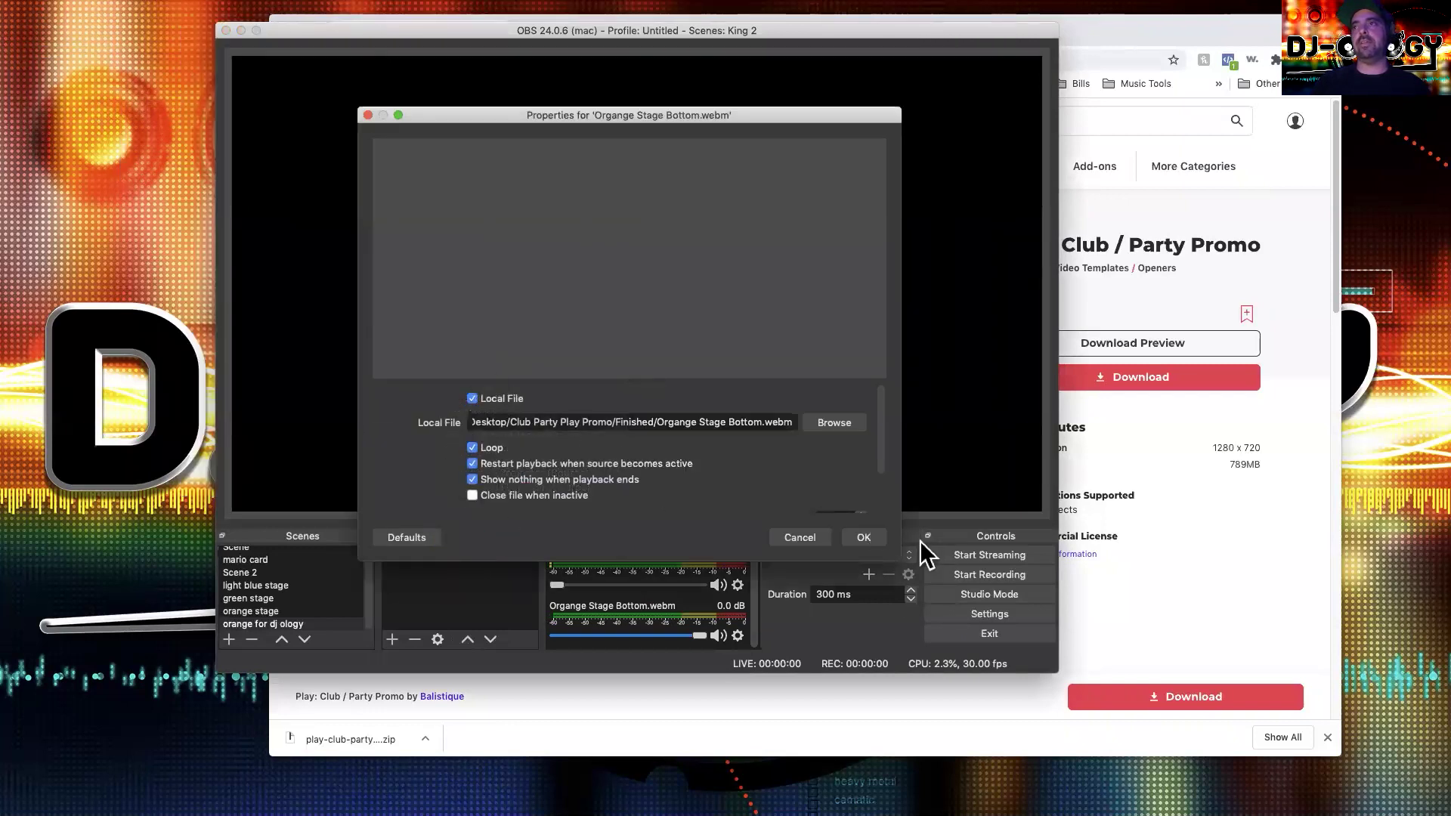
{"action": "left_click", "coordinate": [862, 538]}
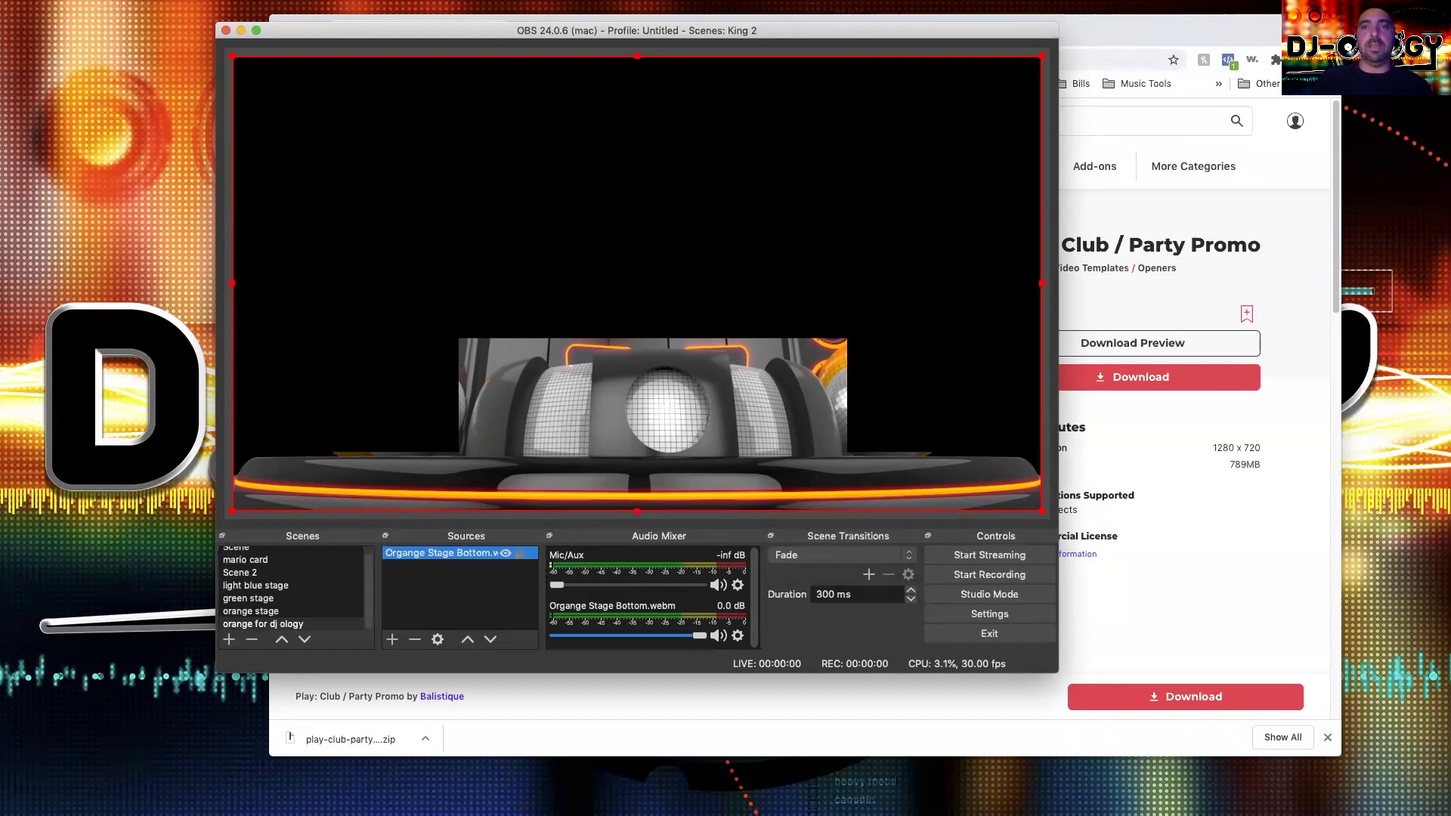
- Add Organge Stage Full.webm to the scene as a source and set it to loop
{"action": "left_click_drag", "start_coordinate": [445, 117], "coordinate": [446, 117]}
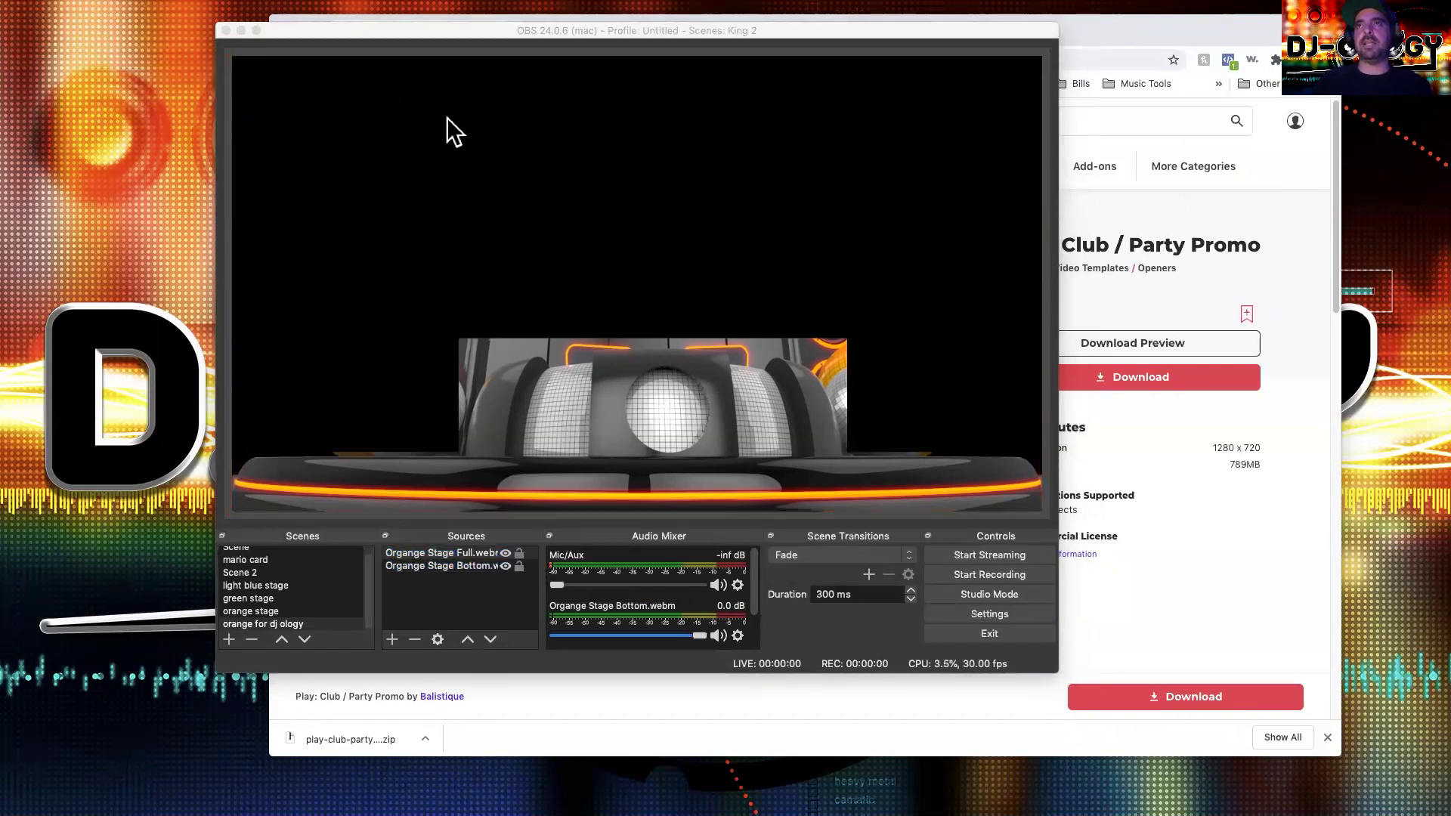
{"action": "right_click", "coordinate": [487, 551]}
{"action": "key", "text": "Escape"}
{"action": "right_click", "coordinate": [481, 550]}
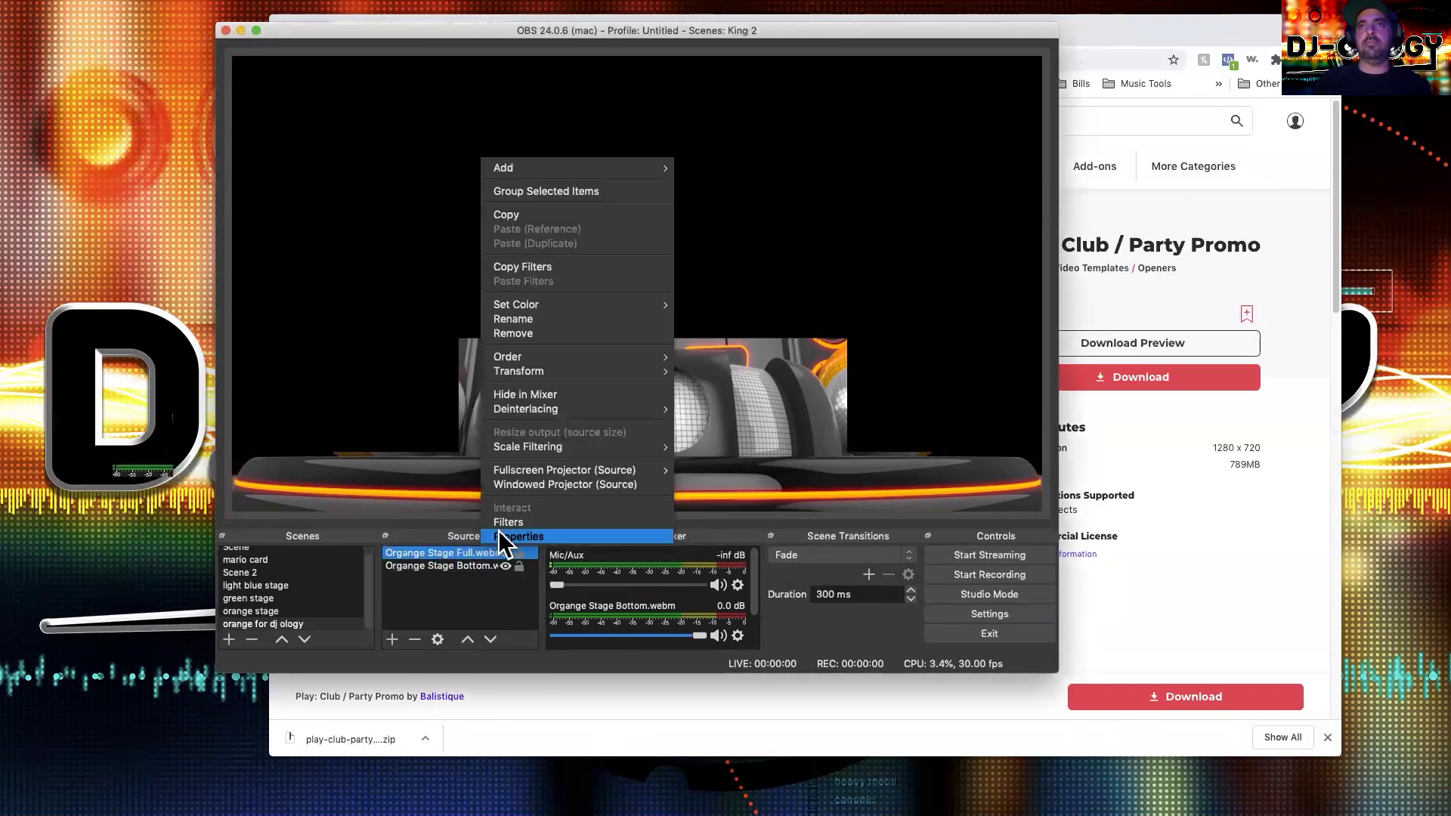
{"action": "left_click", "coordinate": [508, 537]}
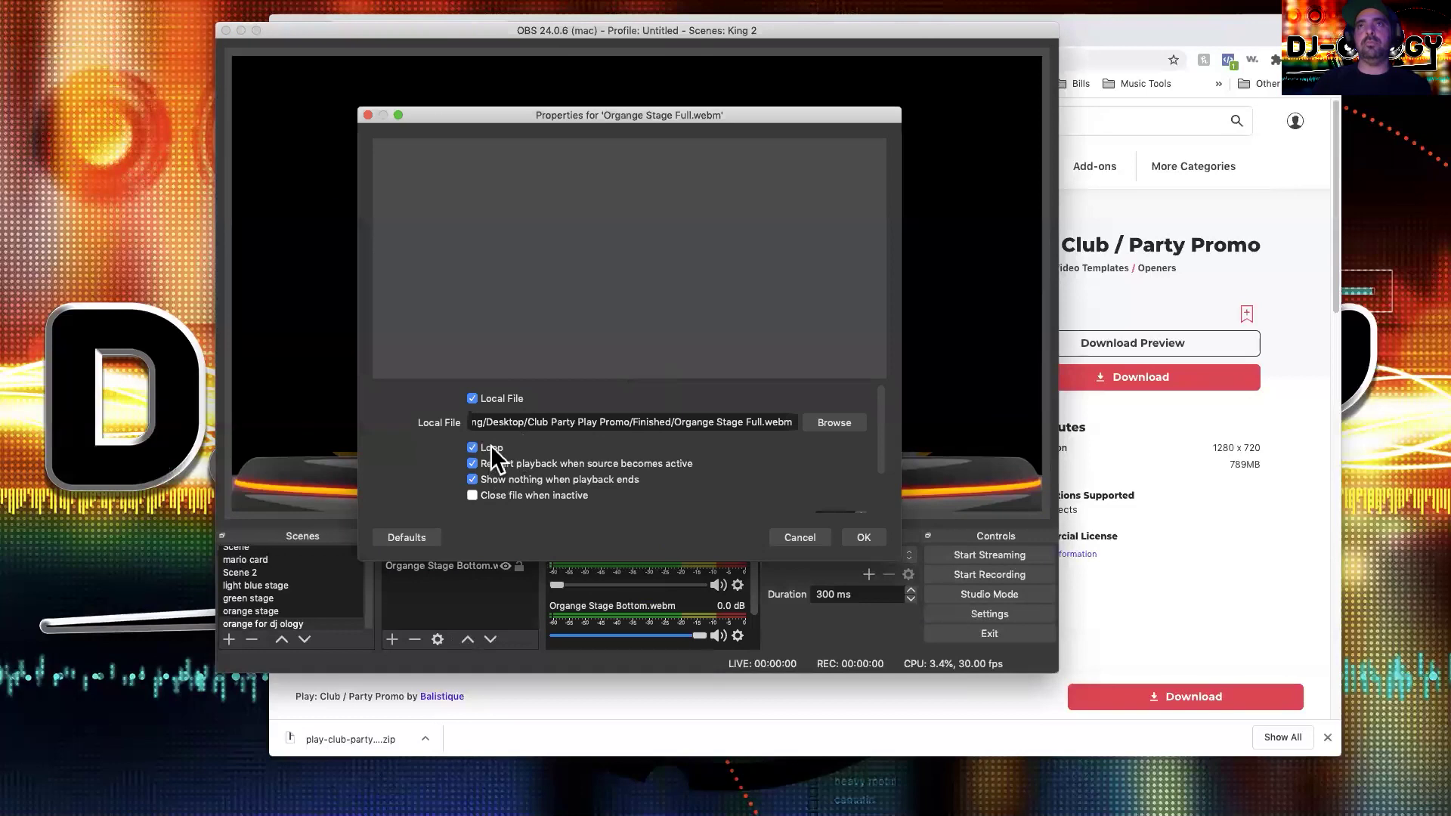
{"action": "left_click", "coordinate": [864, 538]}
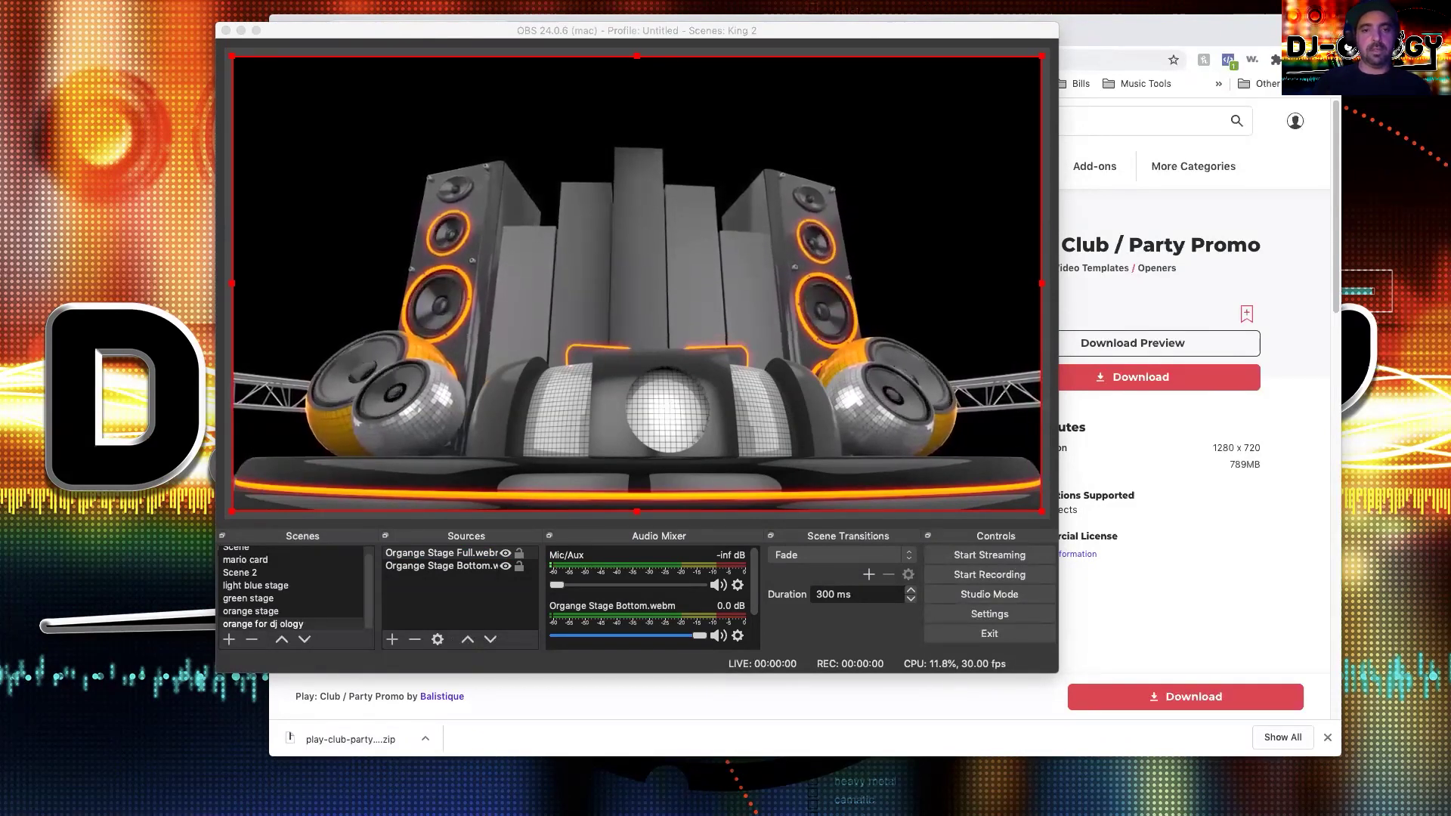
- Add the 01 background tt .jpg image to the scene, shift it slightly right, and order it beneath both stage sources
{"action": "left_click_drag", "start_coordinate": [270, 219], "coordinate": [360, 205]}
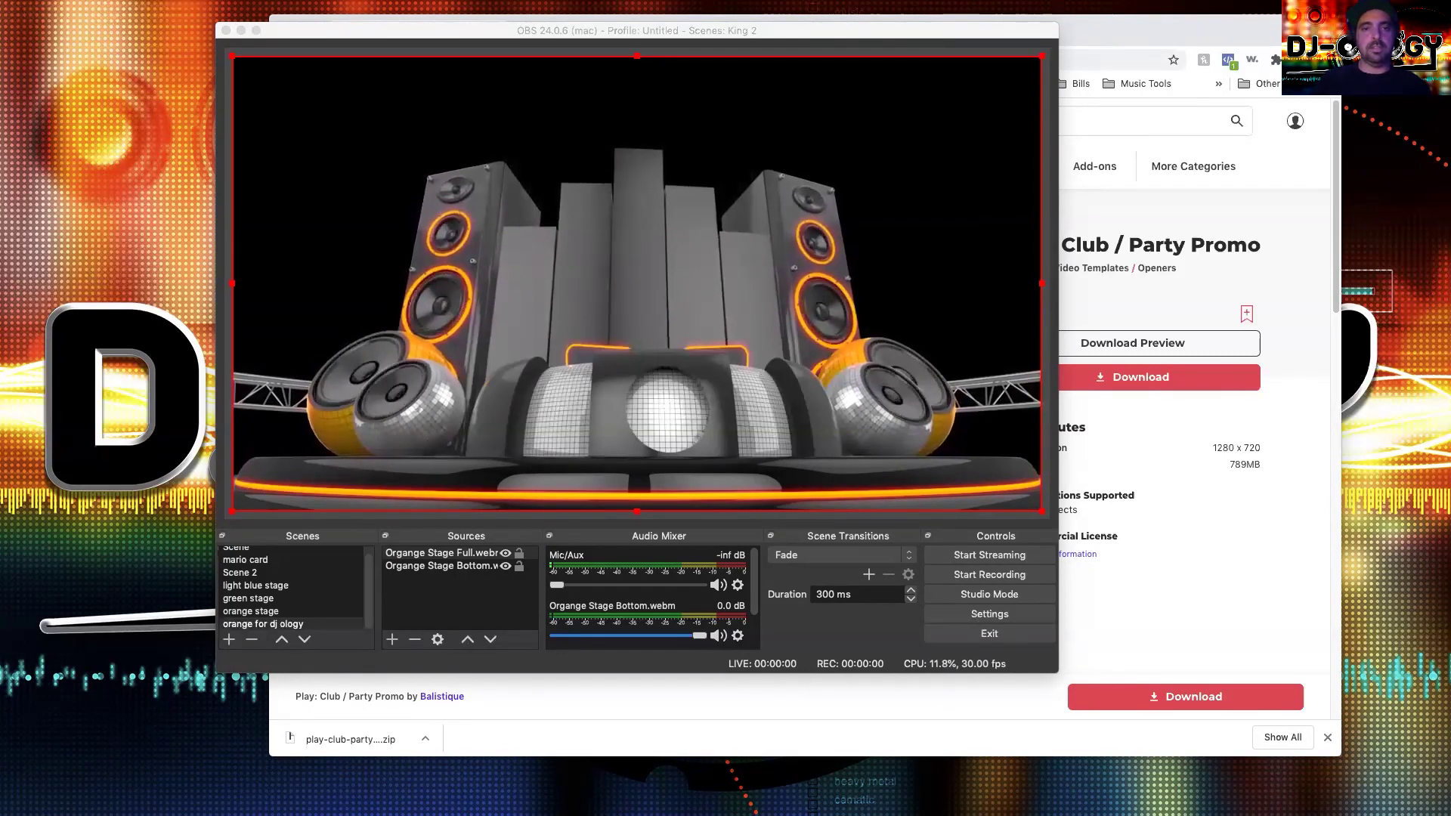
{"action": "left_click_drag", "start_coordinate": [194, 201], "coordinate": [373, 232]}
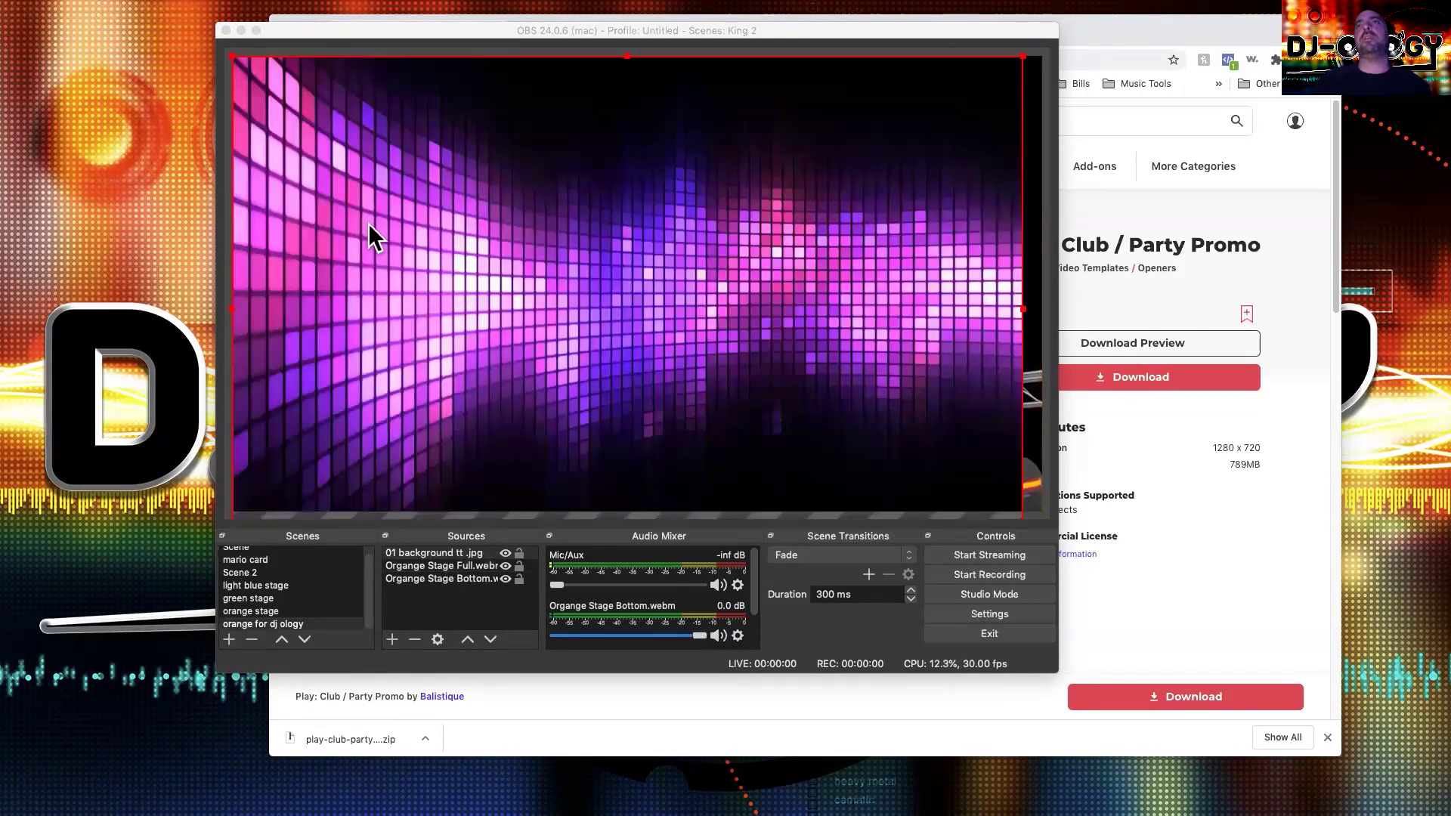
{"action": "left_click_drag", "start_coordinate": [684, 244], "coordinate": [646, 243]}
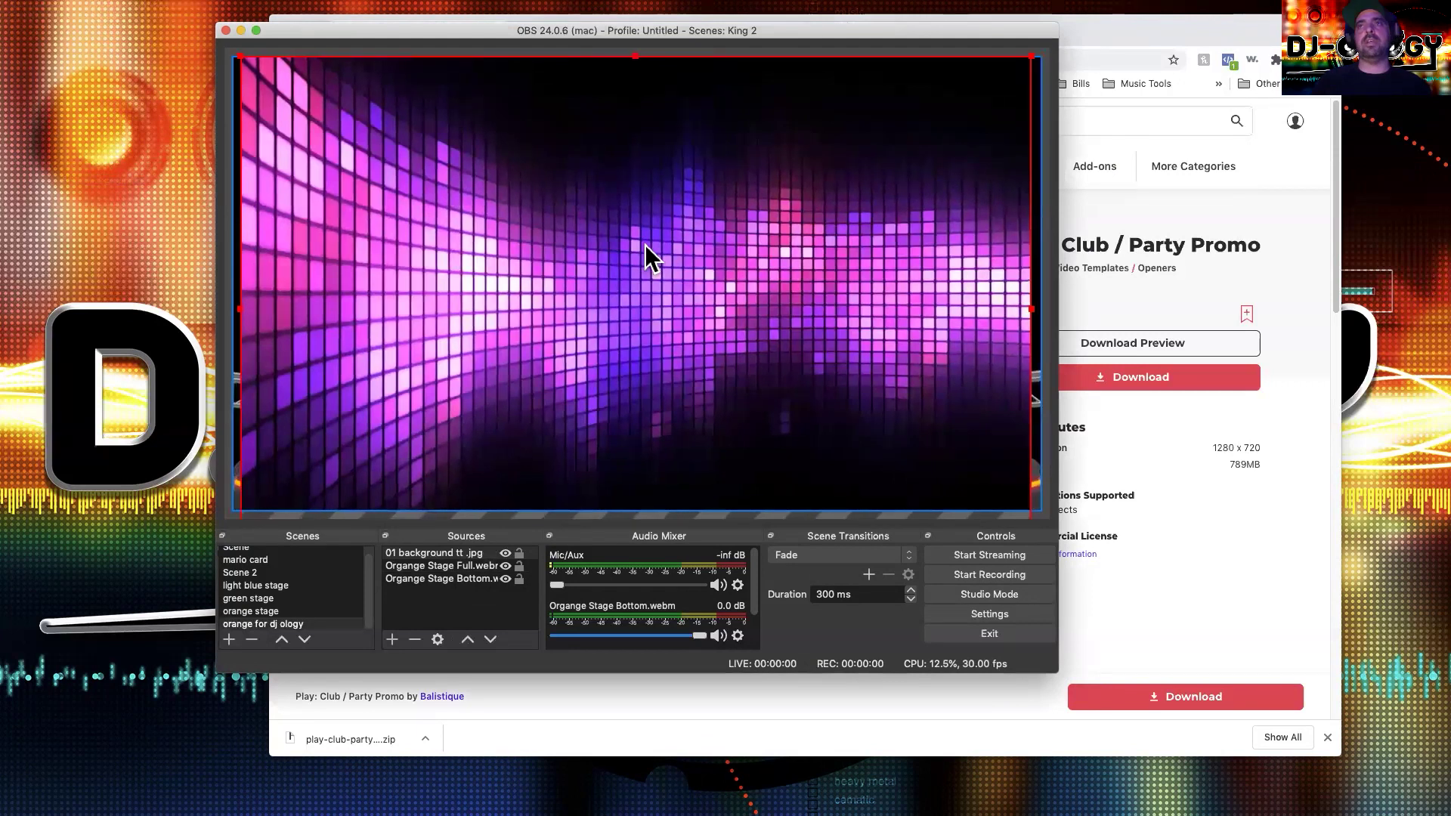
{"action": "left_click_drag", "start_coordinate": [446, 556], "coordinate": [446, 579]}
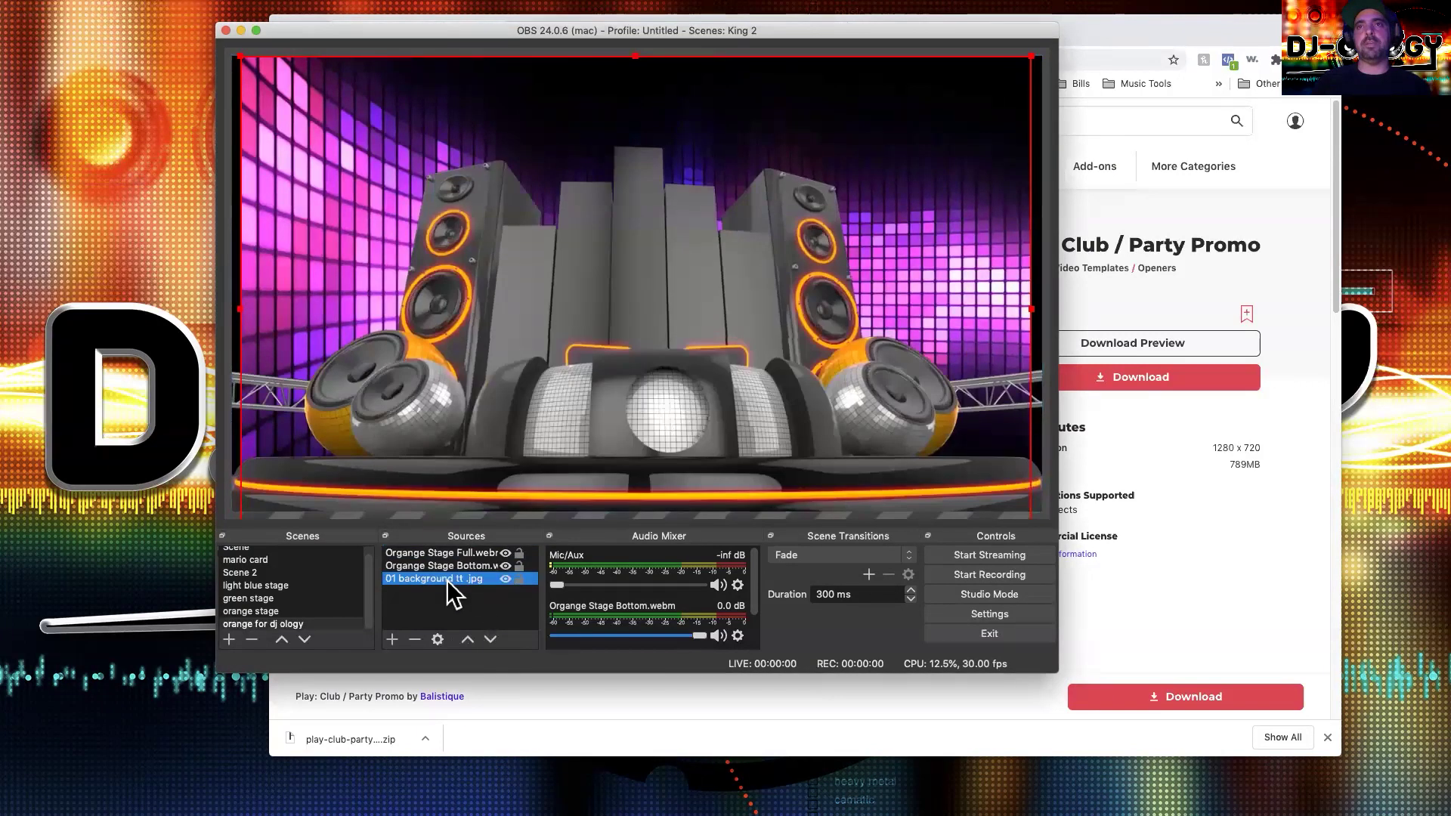
- Move the background image back to the canvas edge and enlarge it until it fills the canvas behind the stage
{"action": "left_click_drag", "start_coordinate": [868, 148], "coordinate": [860, 148]}
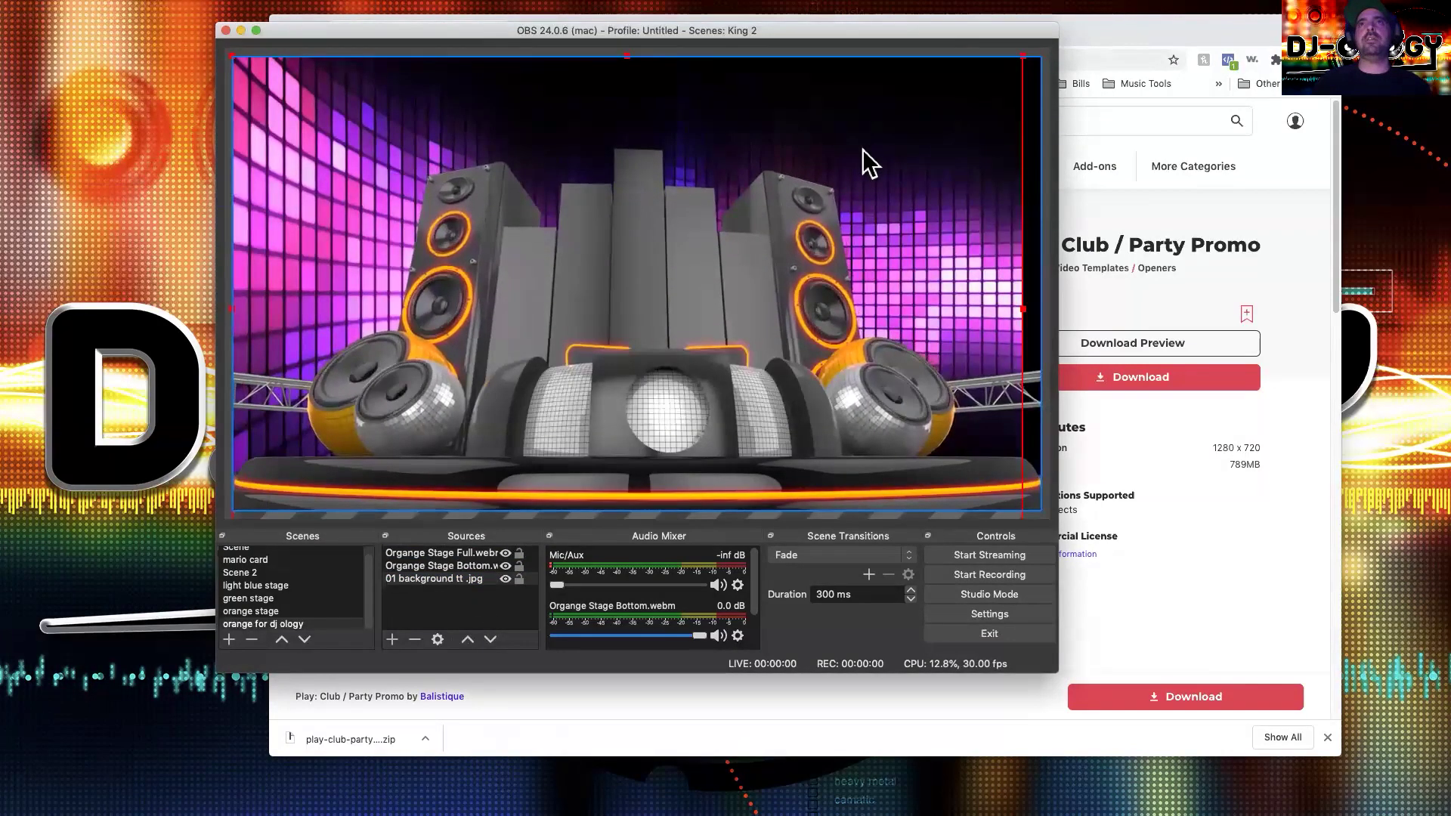
{"action": "left_click_drag", "start_coordinate": [1024, 56], "coordinate": [1051, 48]}
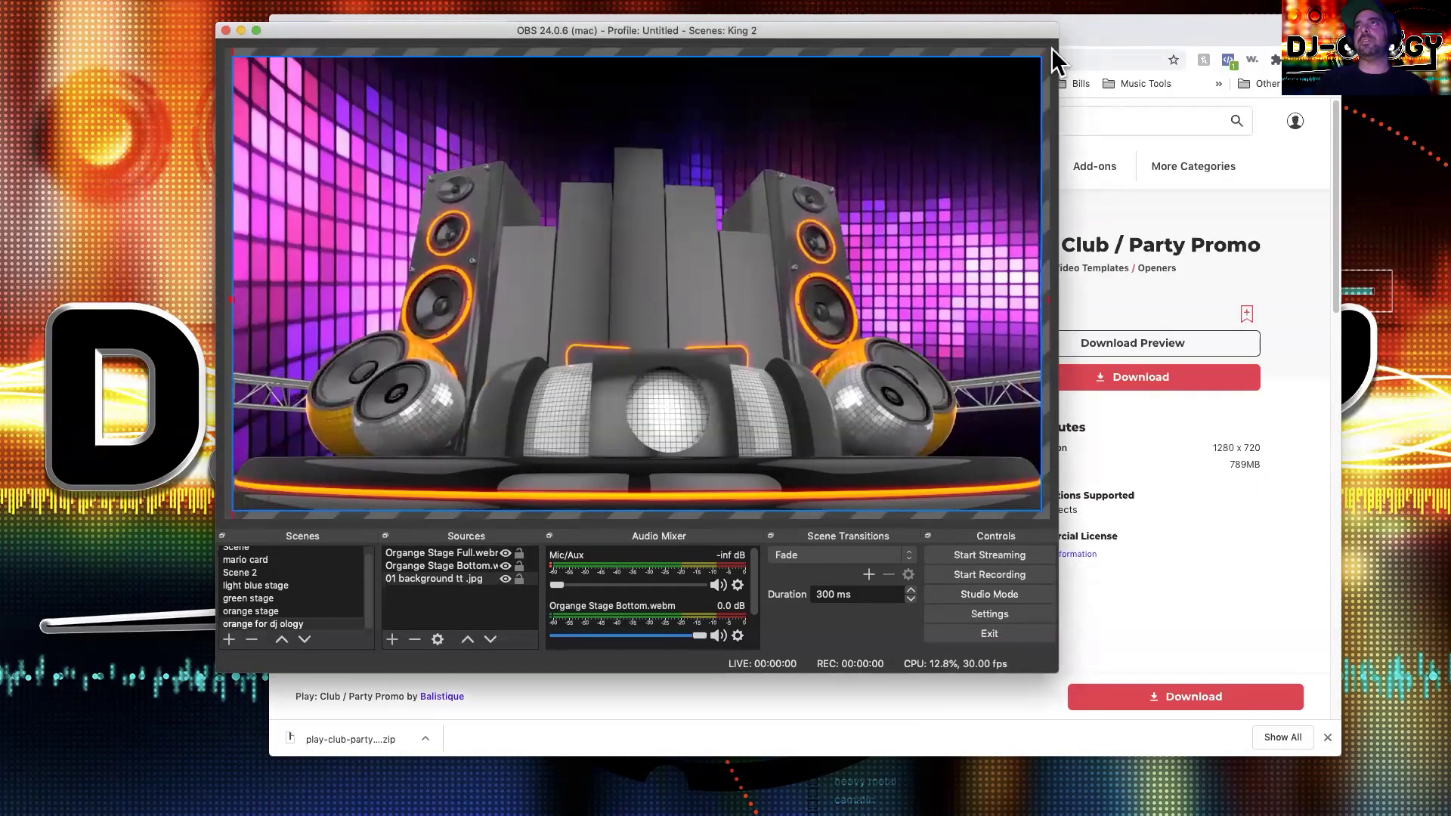
{"action": "mouse_move", "coordinate": [963, 100]}
{"action": "left_mouse_down"}
{"action": "mouse_move", "coordinate": [942, 102]}
{"action": "mouse_move", "coordinate": [968, 94]}
{"action": "left_mouse_up"}
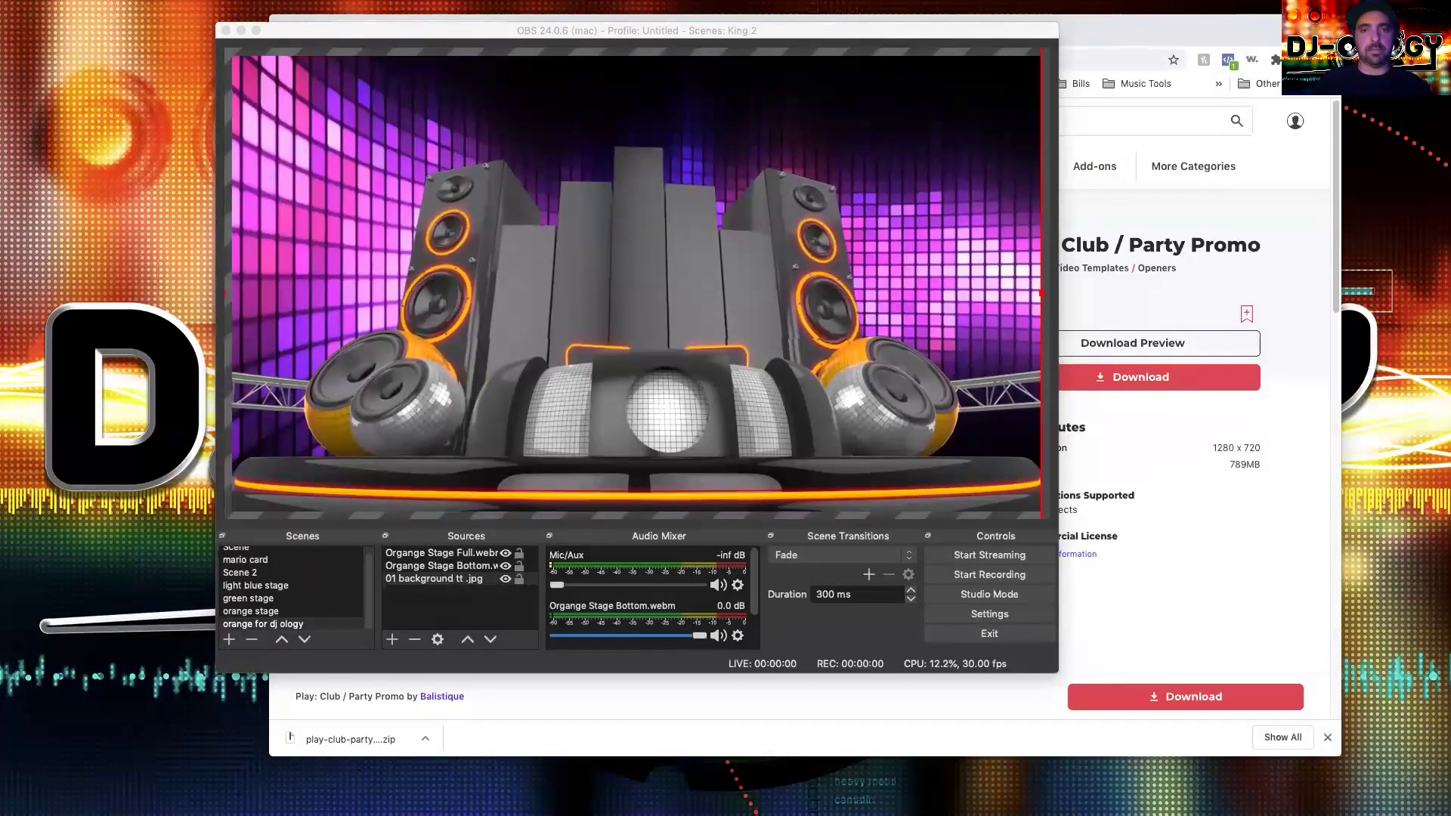
- Add the 1598402_wildConcert crowd image to the scene and apply the Fit to screen transform
{"action": "left_click_drag", "start_coordinate": [0, 154], "coordinate": [387, 260]}
{"action": "left_click", "coordinate": [405, 269]}
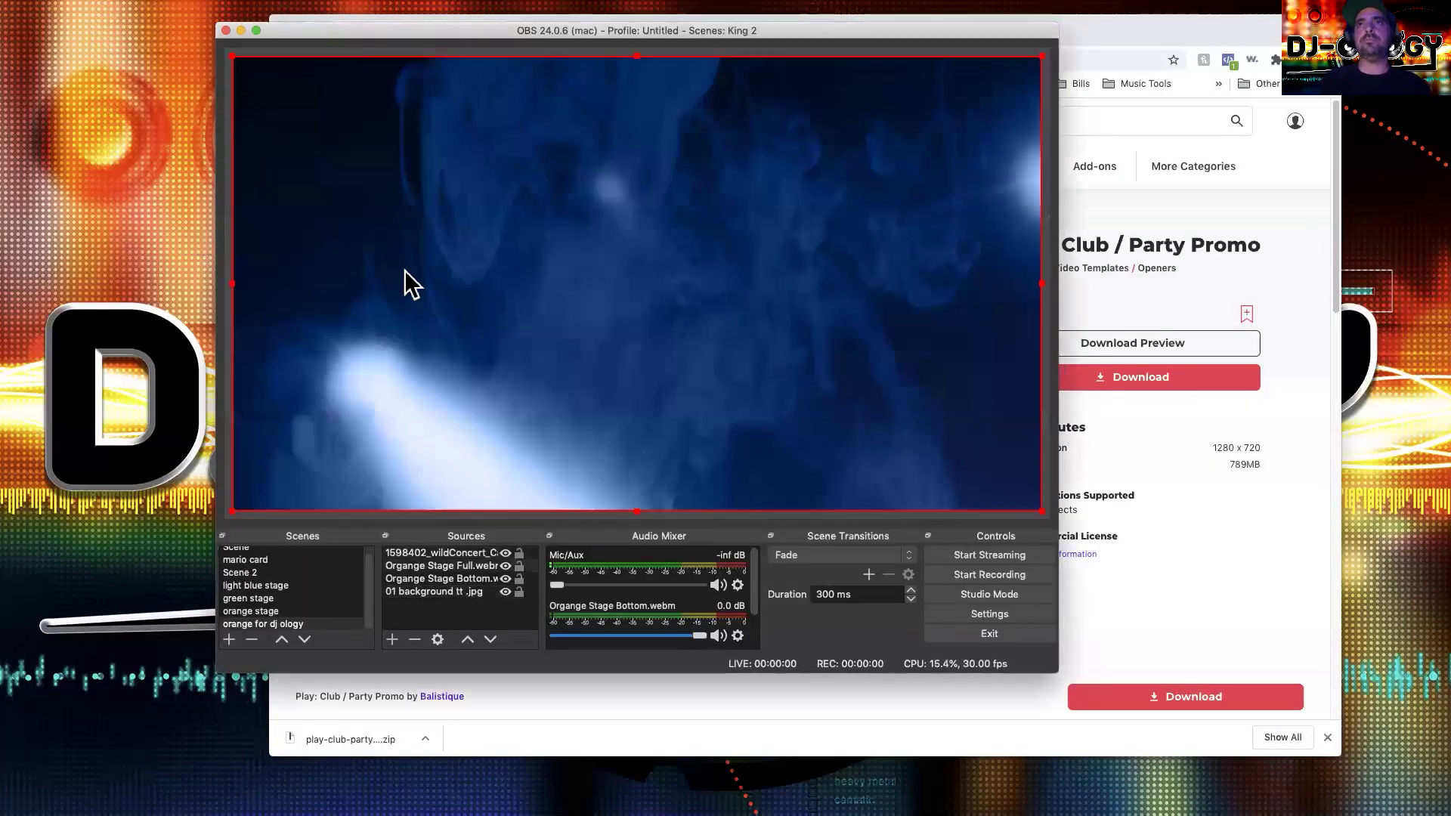
{"action": "left_click", "coordinate": [442, 556]}
{"action": "right_click", "coordinate": [443, 556]}
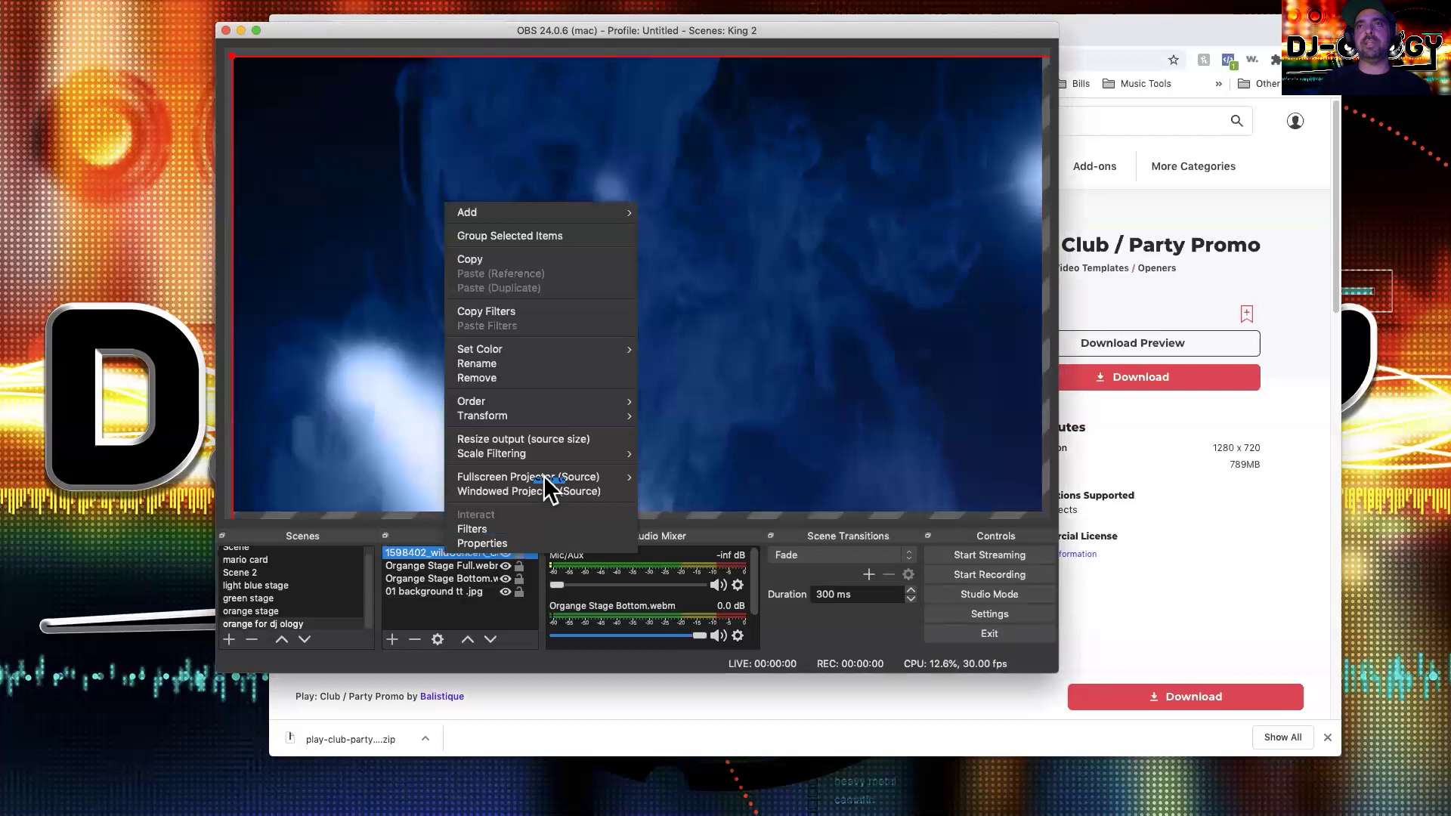
{"action": "mouse_move", "coordinate": [560, 416]}
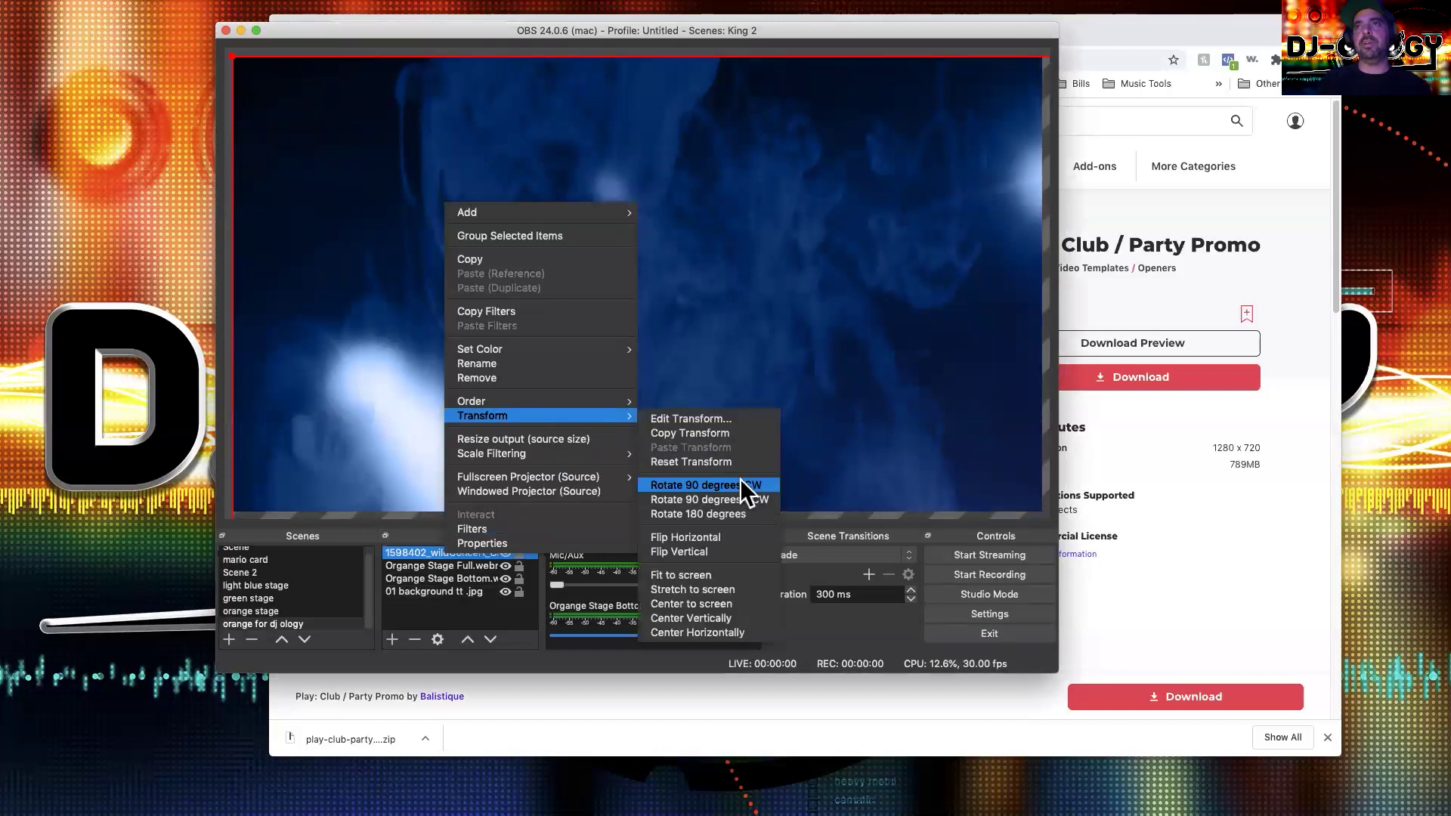
{"action": "left_click", "coordinate": [719, 576]}
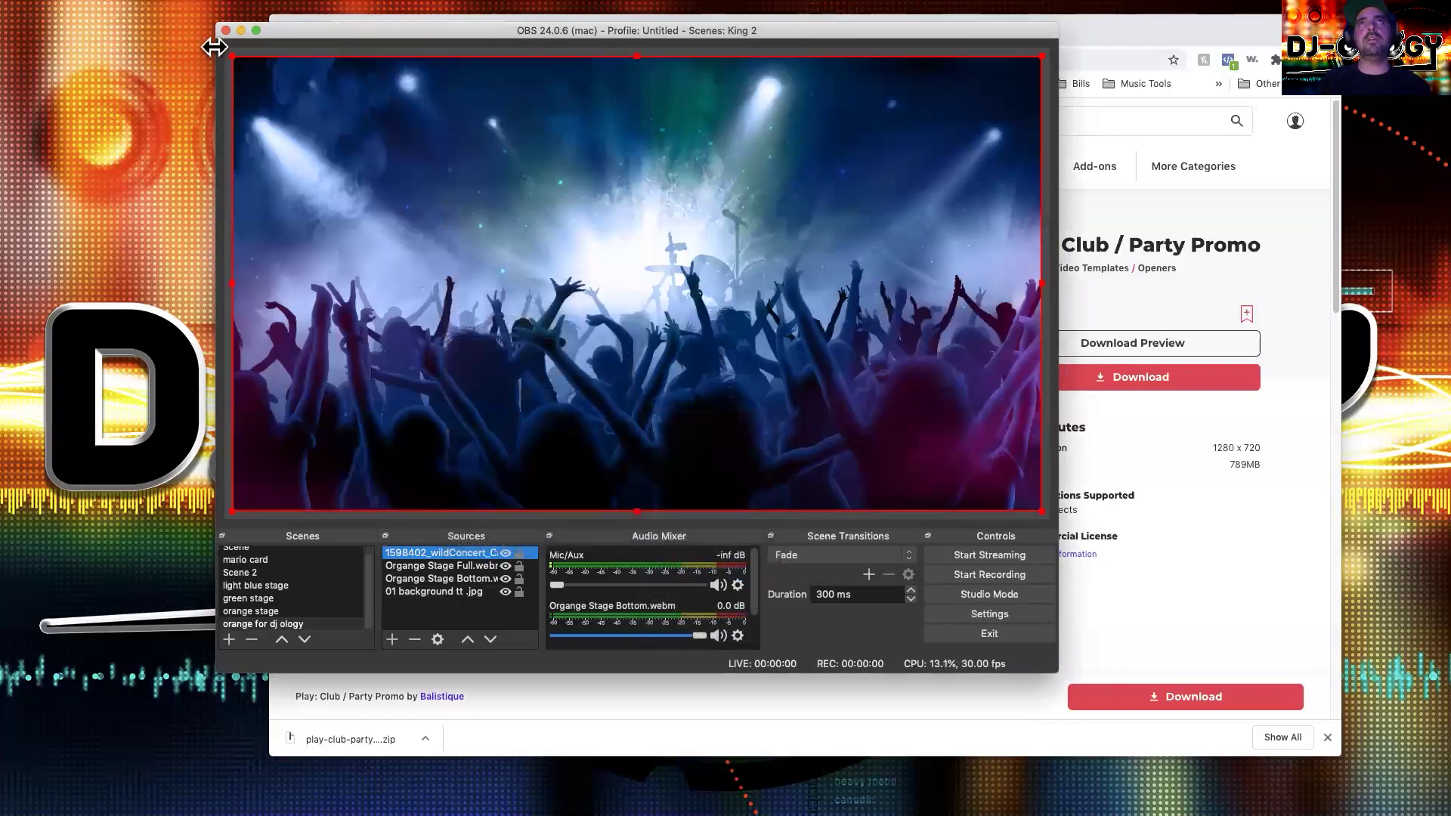
- Scale down the concert crowd image and position it over the center front of the DJ booth
{"action": "left_click_drag", "start_coordinate": [233, 55], "coordinate": [736, 352]}
{"action": "left_click_drag", "start_coordinate": [832, 401], "coordinate": [615, 392]}
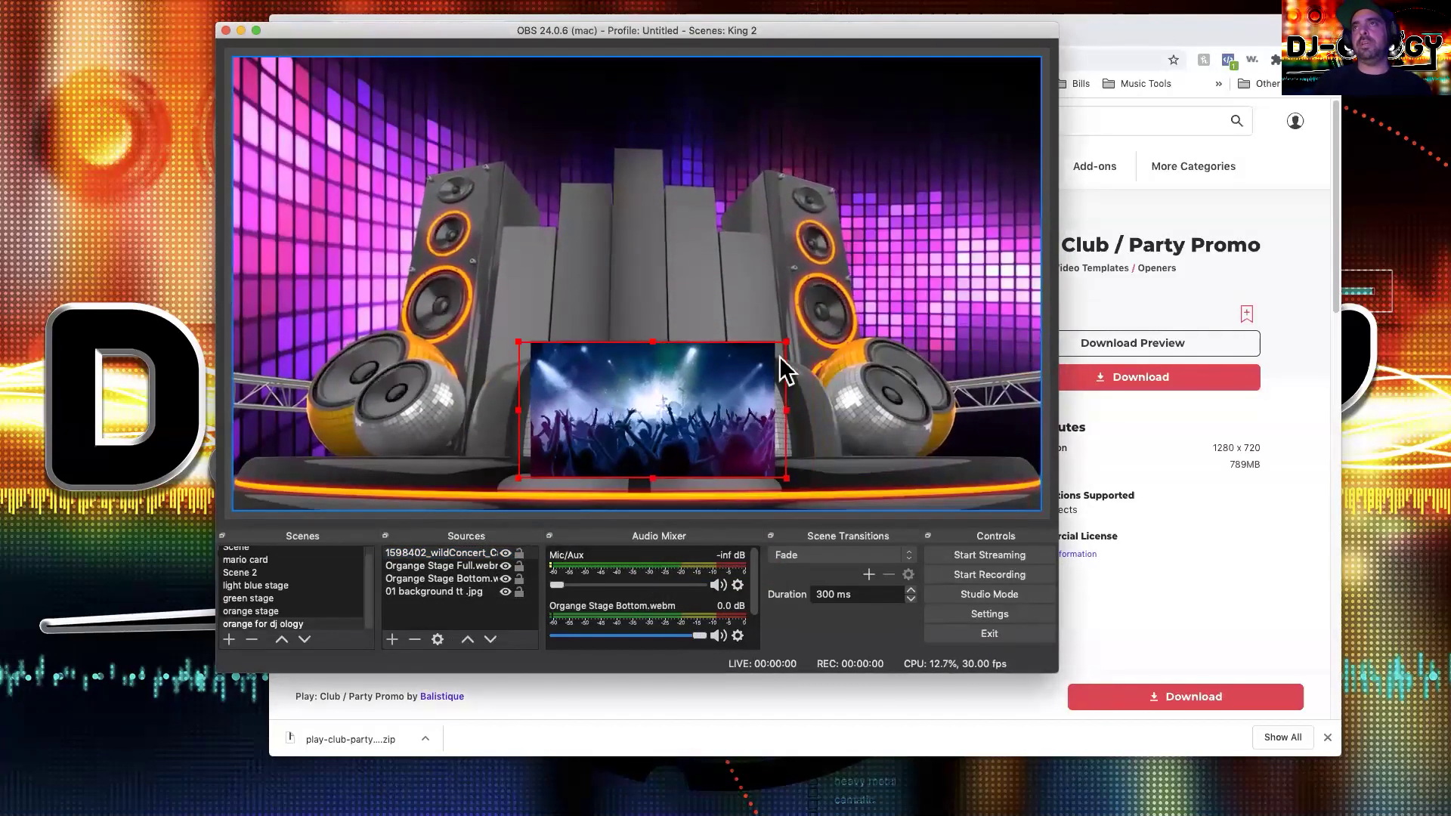
{"action": "left_click_drag", "start_coordinate": [786, 344], "coordinate": [675, 403]}
{"action": "left_click", "coordinate": [888, 439]}
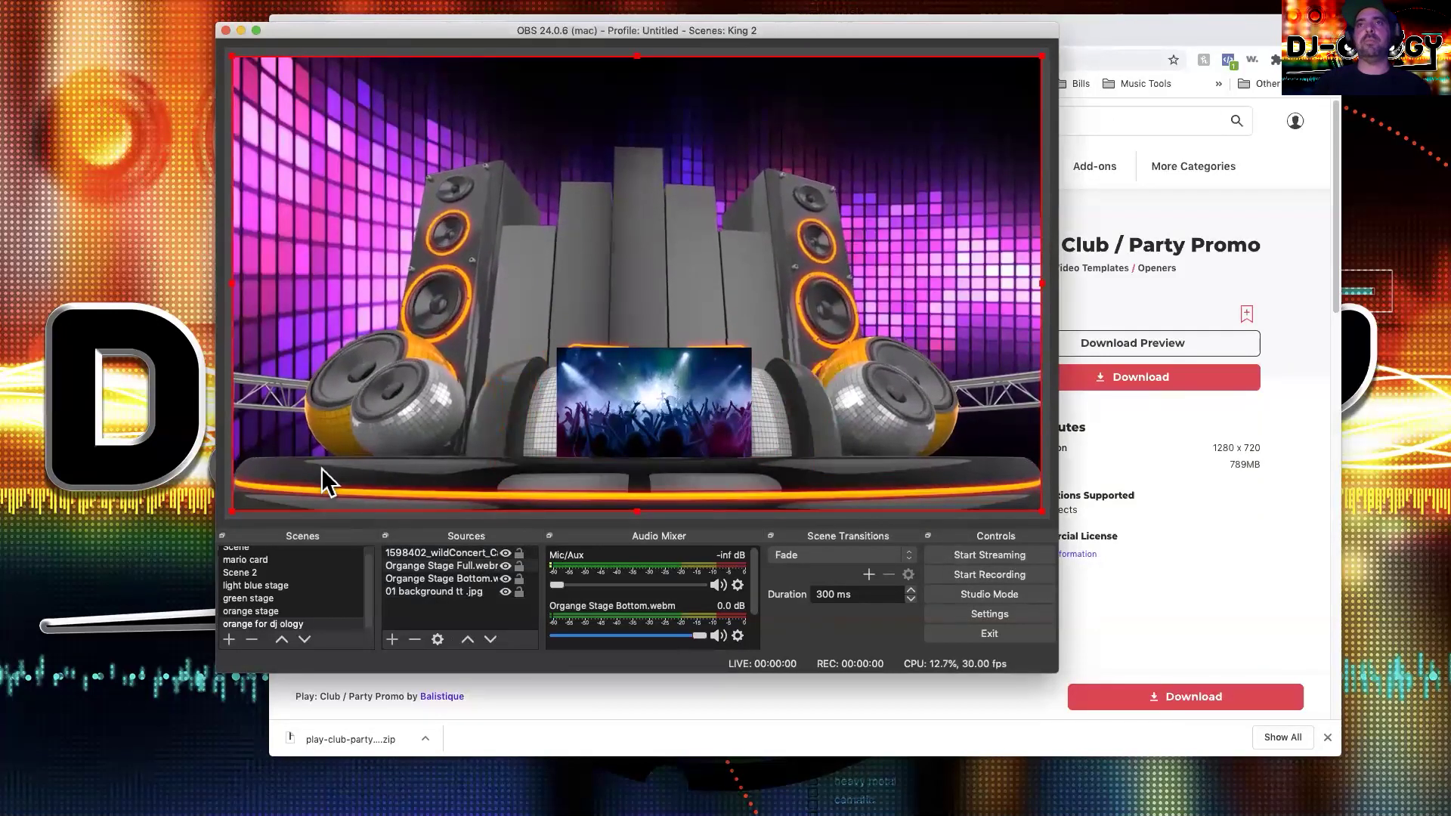
{"action": "left_click_drag", "start_coordinate": [646, 401], "coordinate": [646, 410]}
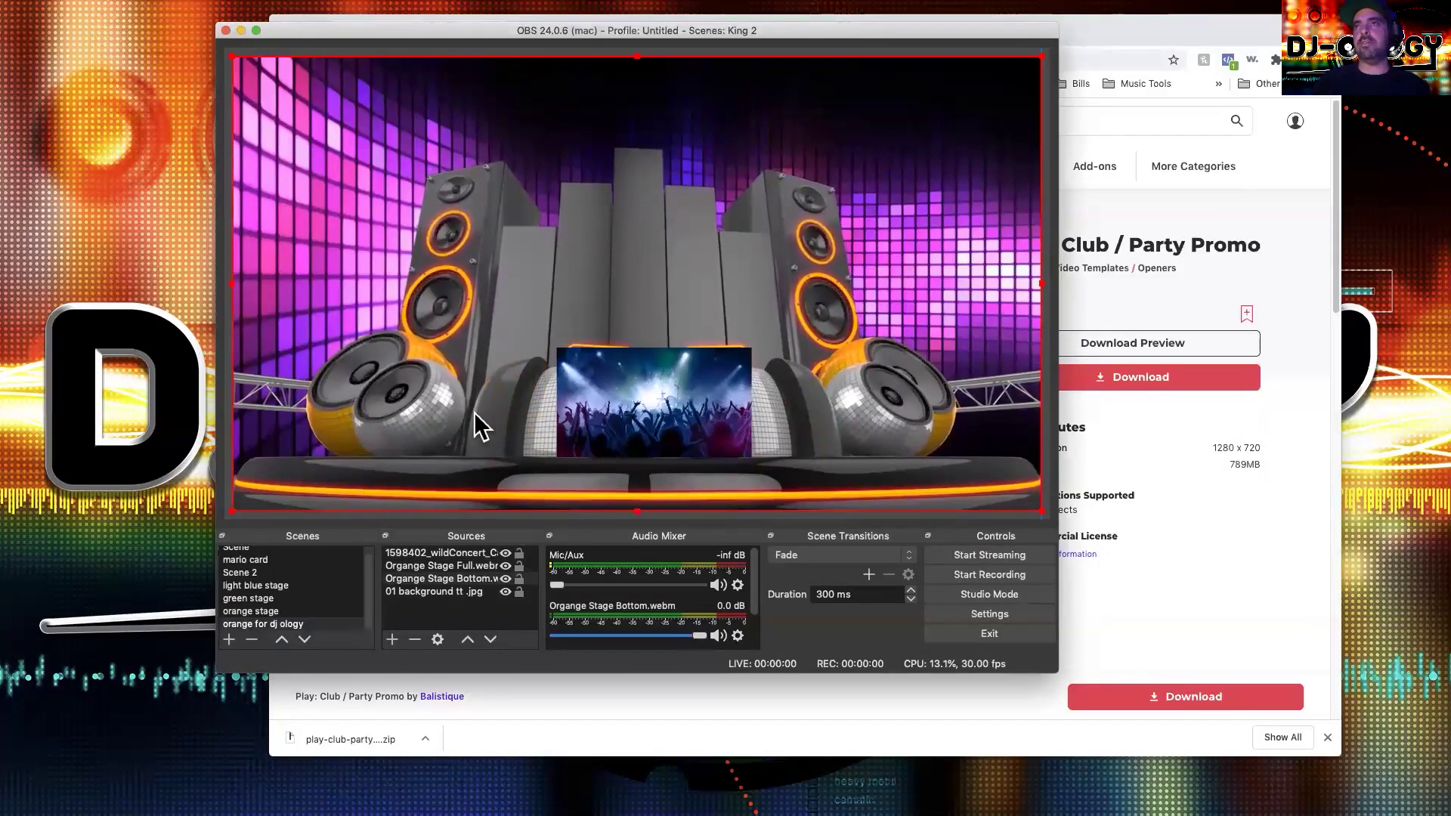
{"action": "left_click_drag", "start_coordinate": [674, 347], "coordinate": [668, 369]}
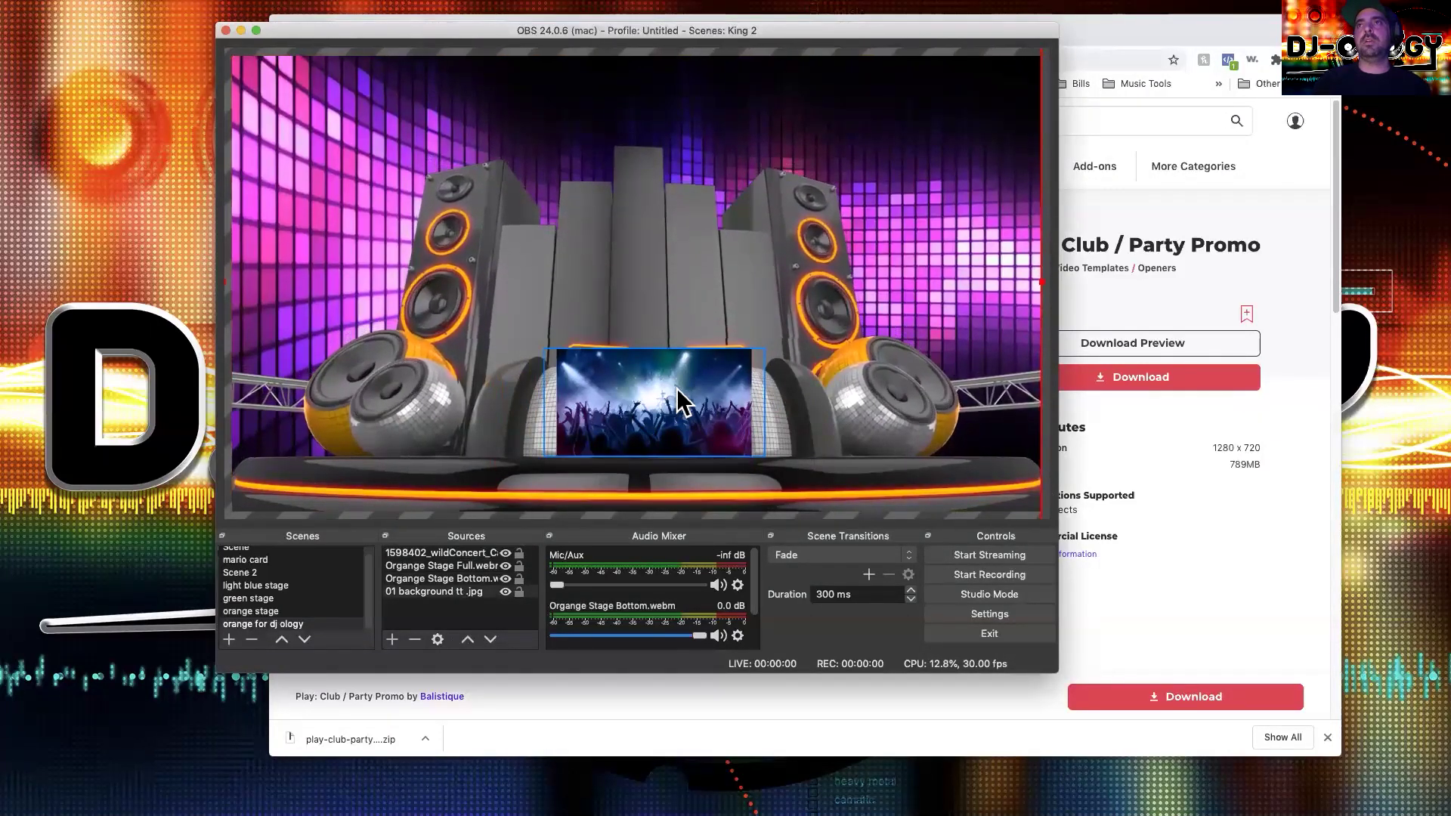
{"action": "left_click_drag", "start_coordinate": [691, 412], "coordinate": [688, 412]}
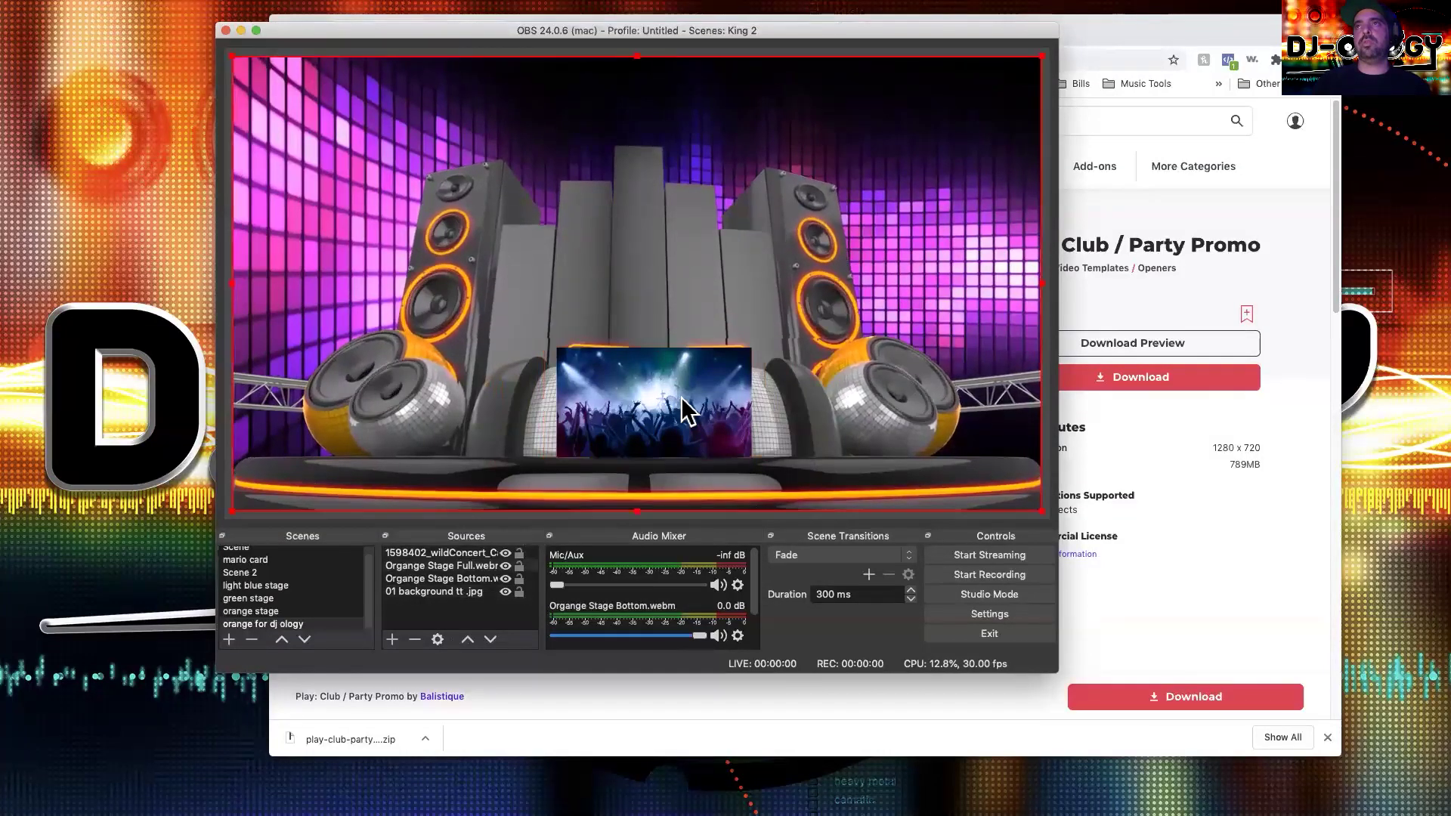
{"action": "left_click", "coordinate": [684, 411]}
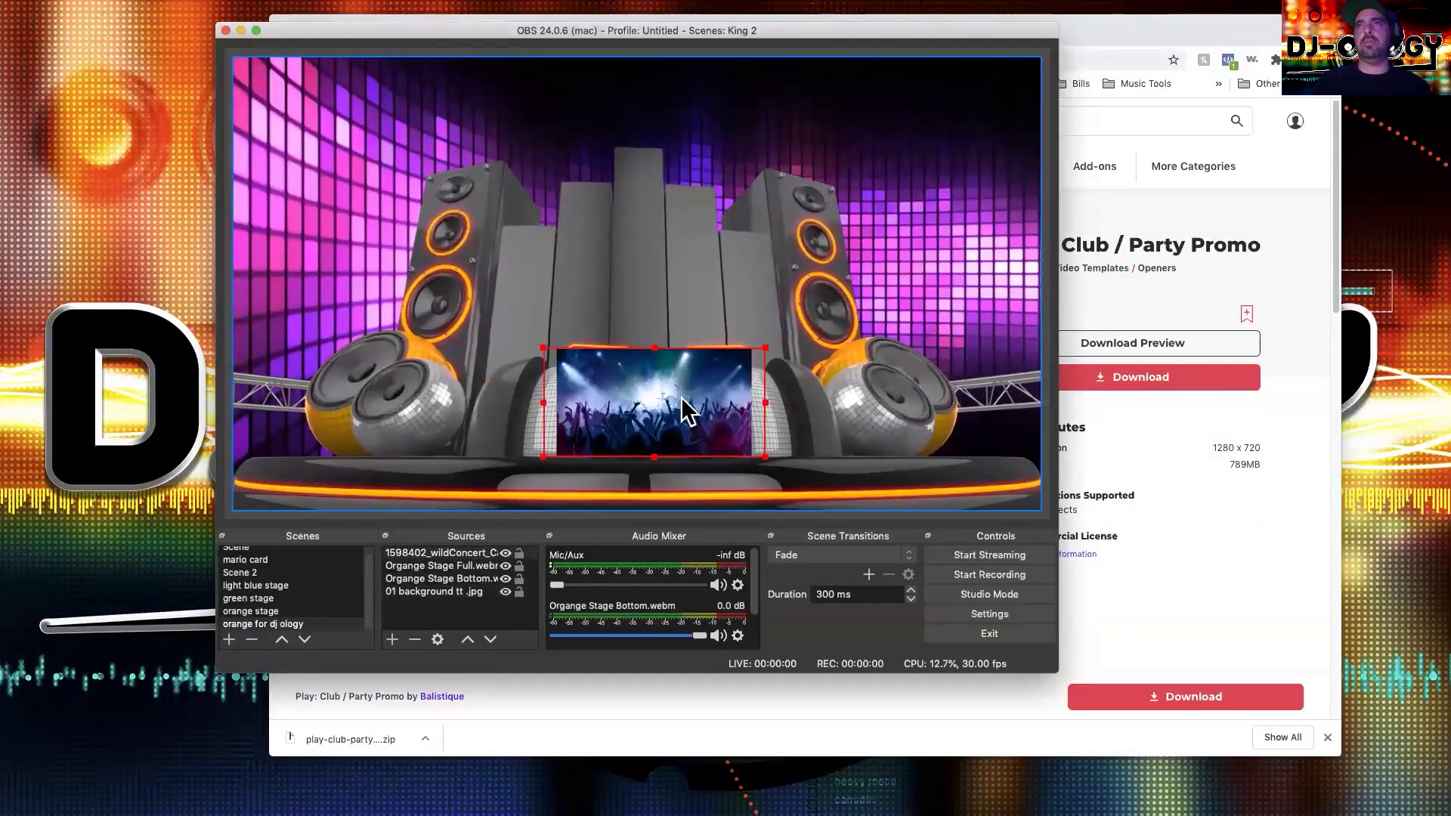
{"action": "left_click_drag", "start_coordinate": [680, 395], "coordinate": [681, 397]}
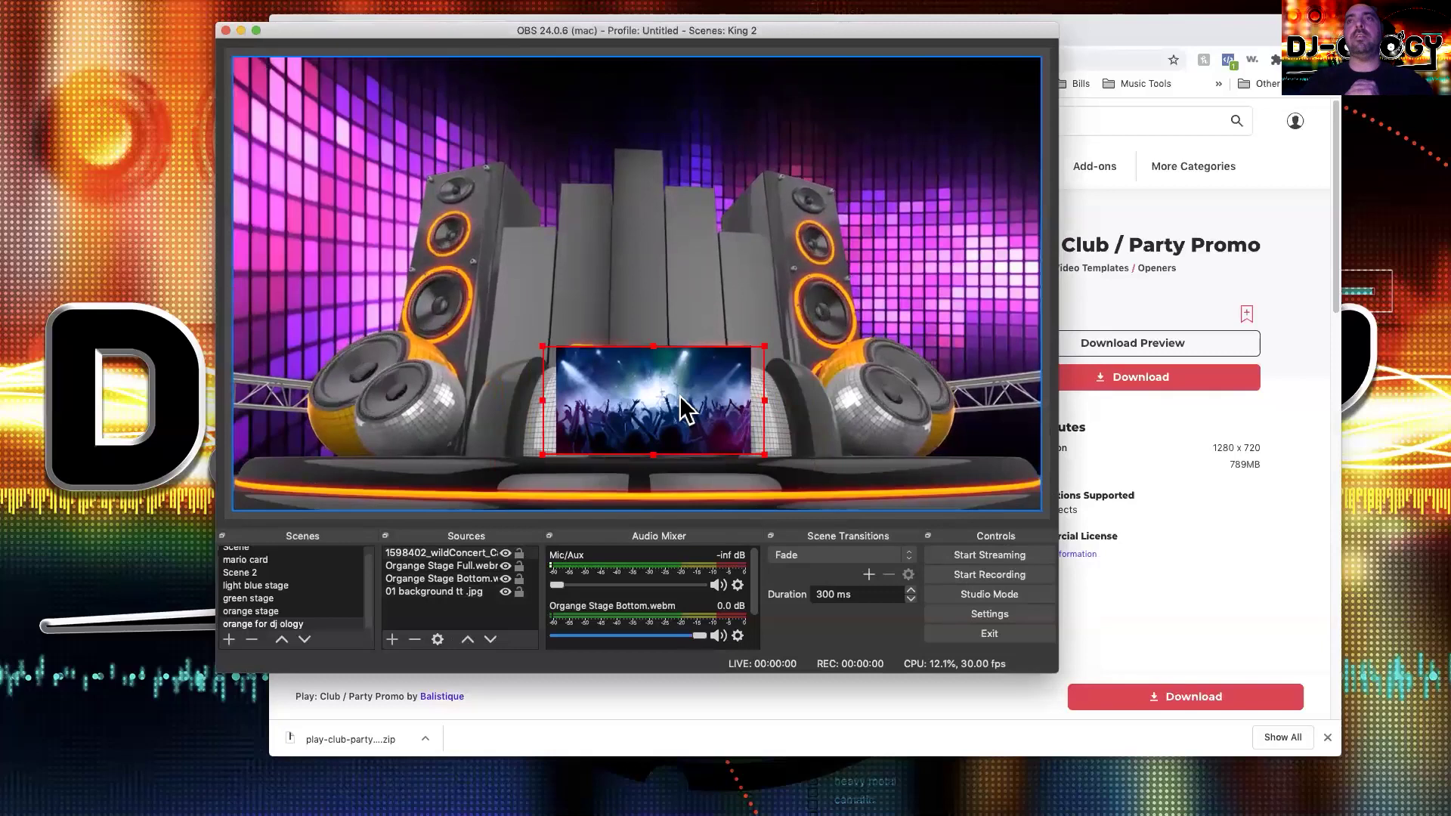